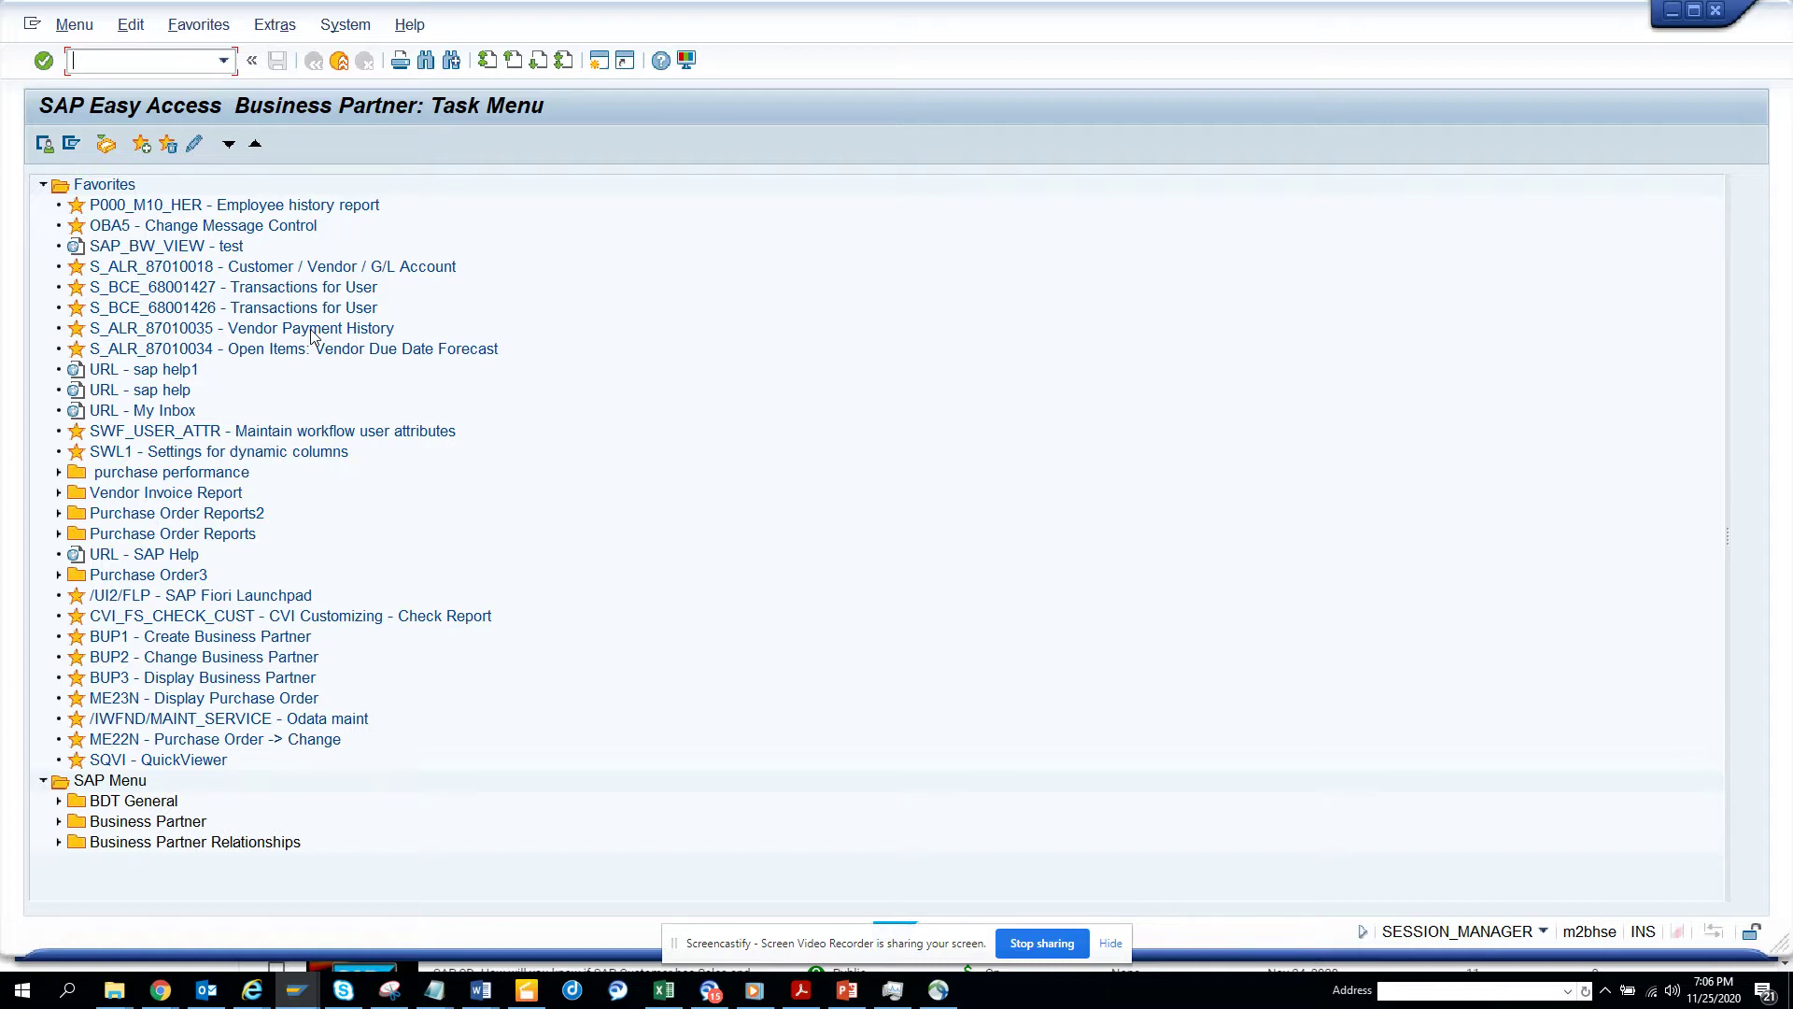
- Open the ABAP Dictionary (SE11) and create a new domain named ZST11_TEST13
click(187, 60)
text(/nse11)
key(Return)
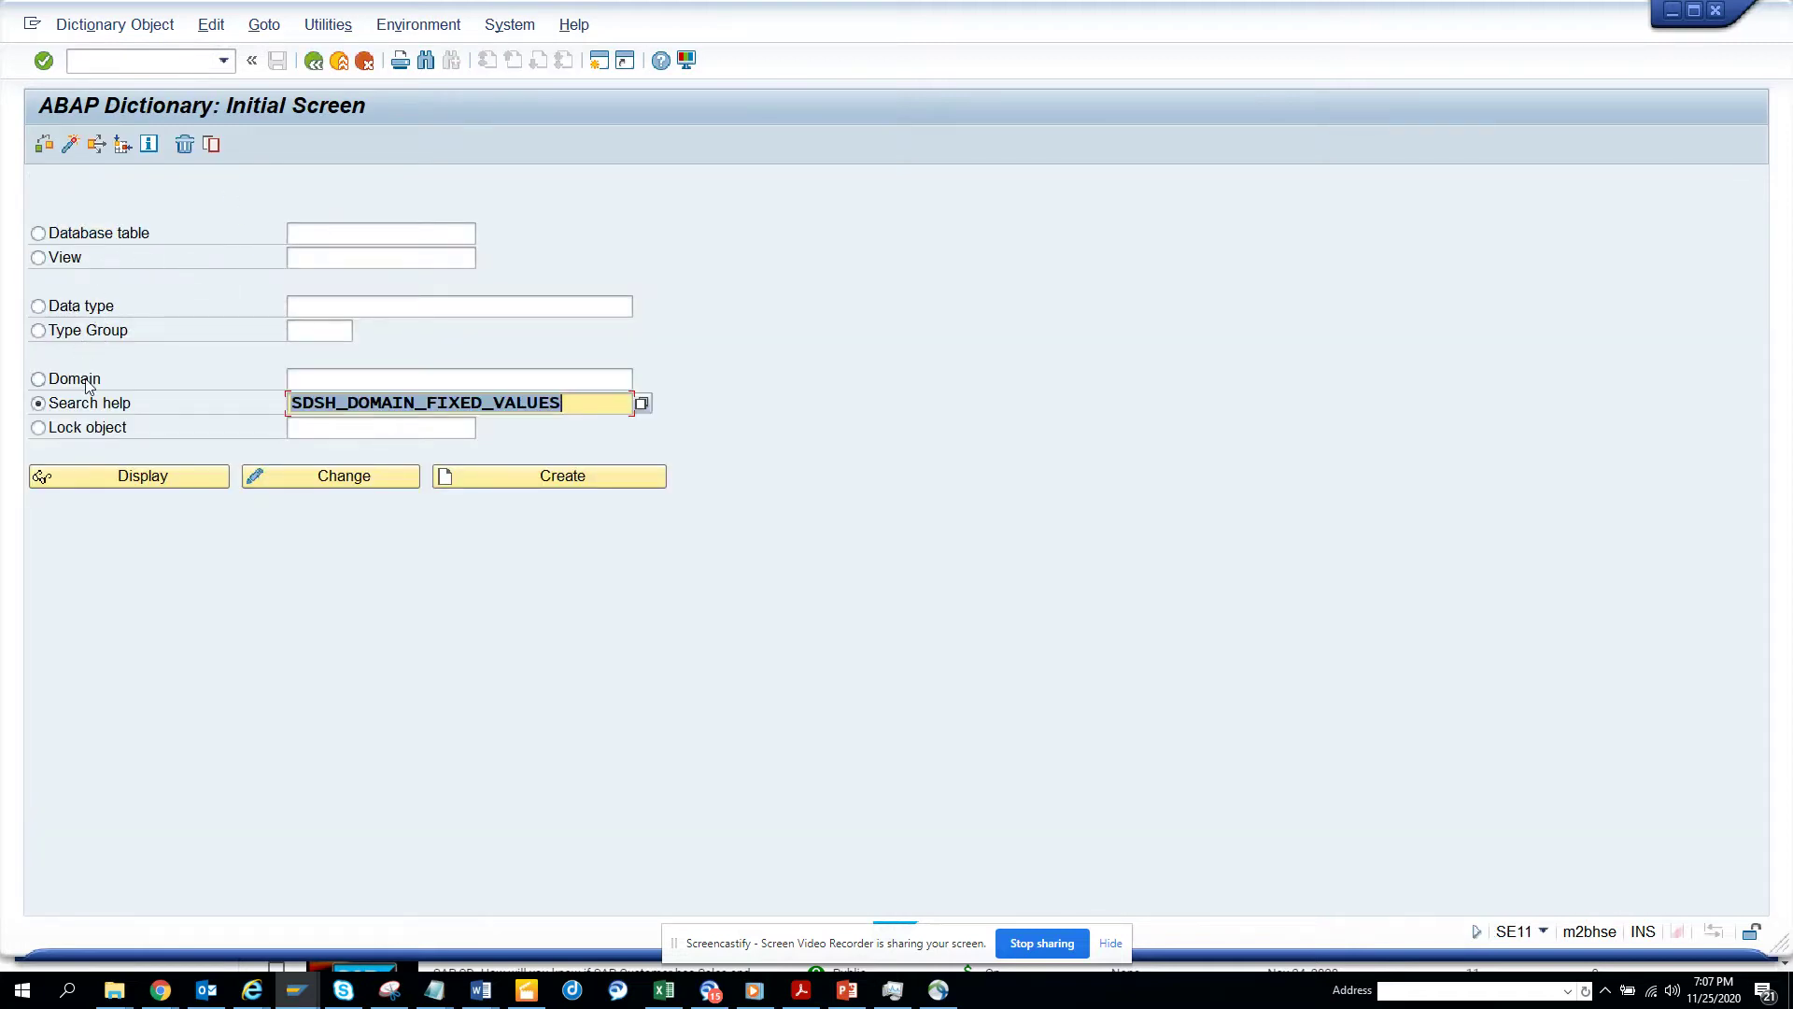
click(332, 383)
text(s)
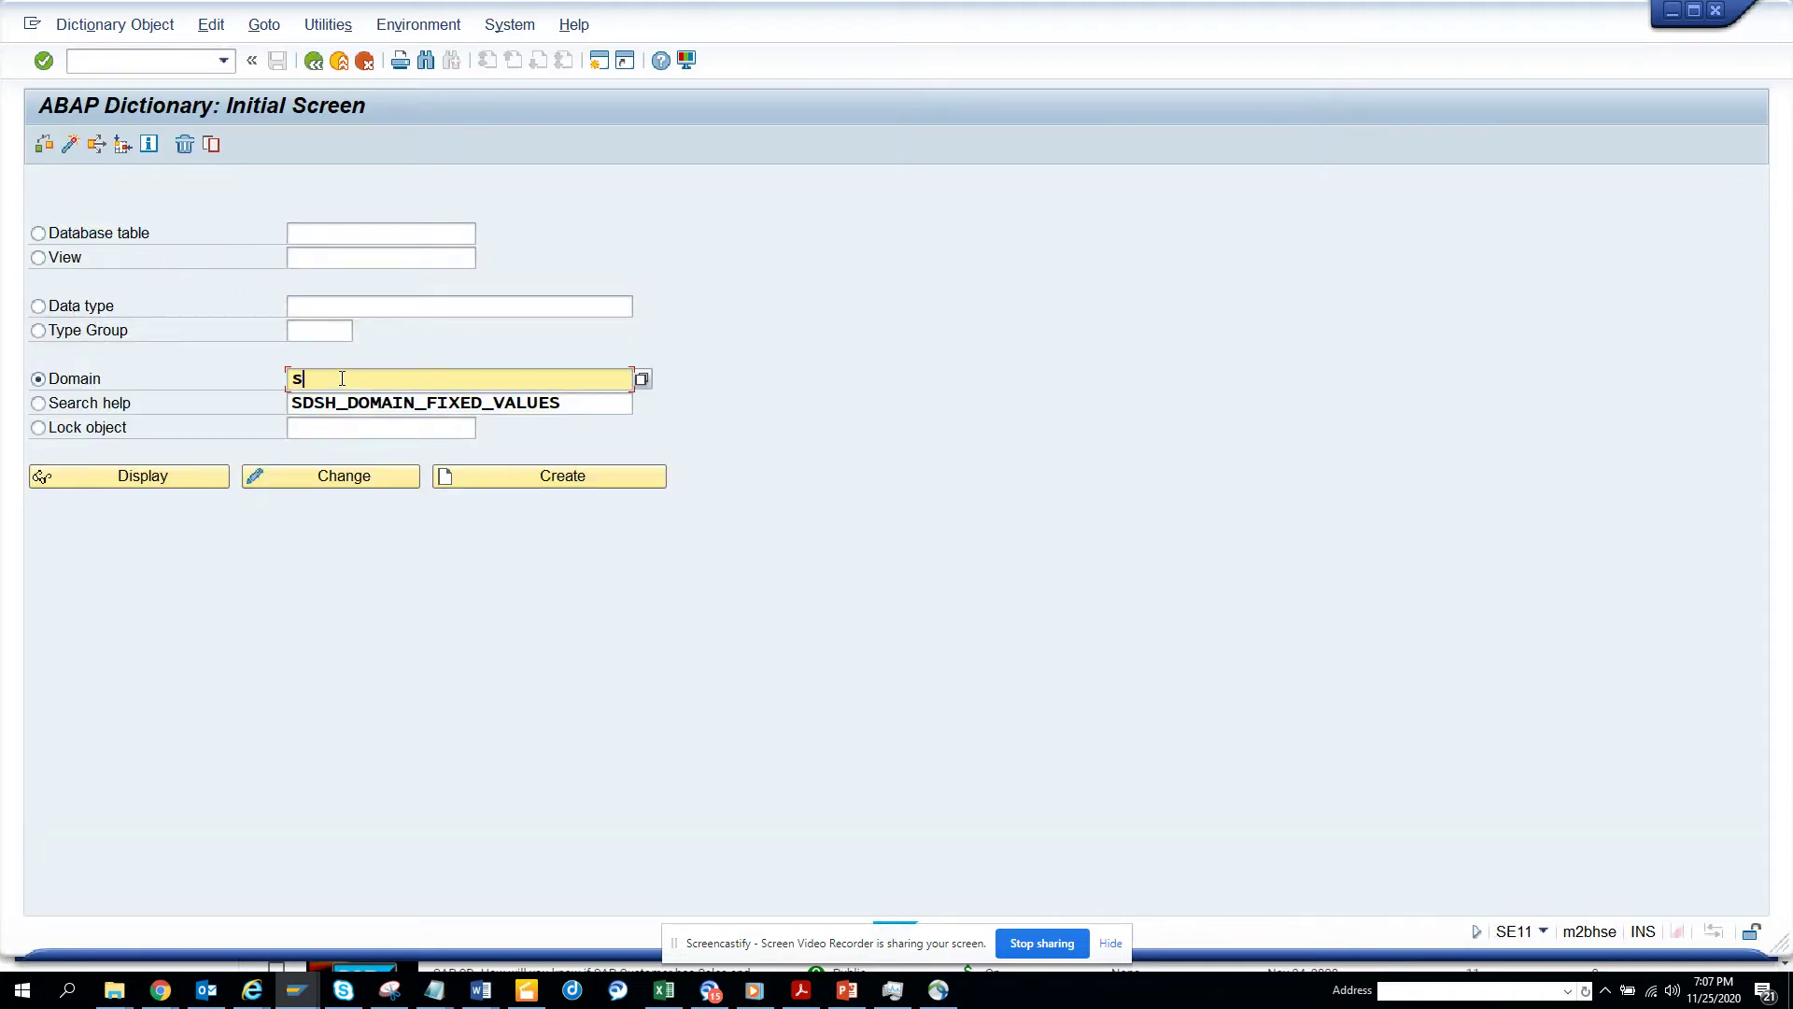
key(BackSpace)
text(zst11_test13)
click(605, 474)
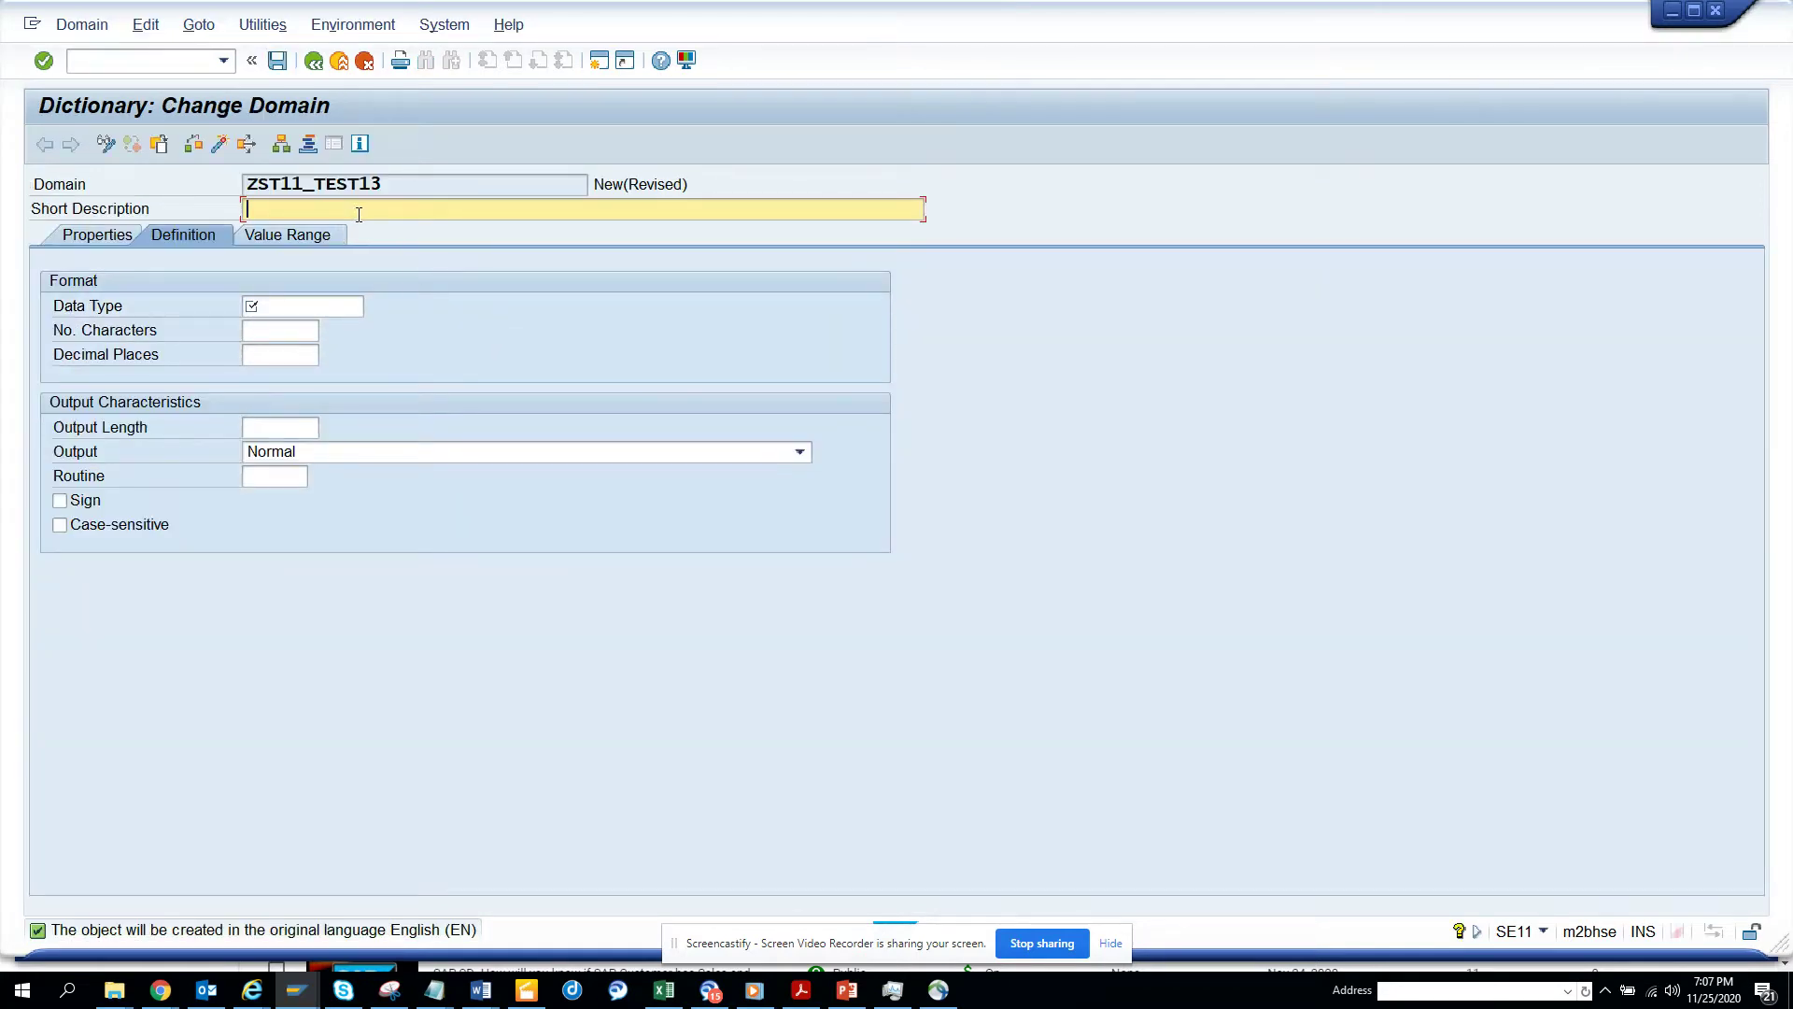
- Describe the domain as PO Type and define it as data type CHAR with 1 character
text(PO Type)
drag(358, 216, 95, 213)
click(271, 314)
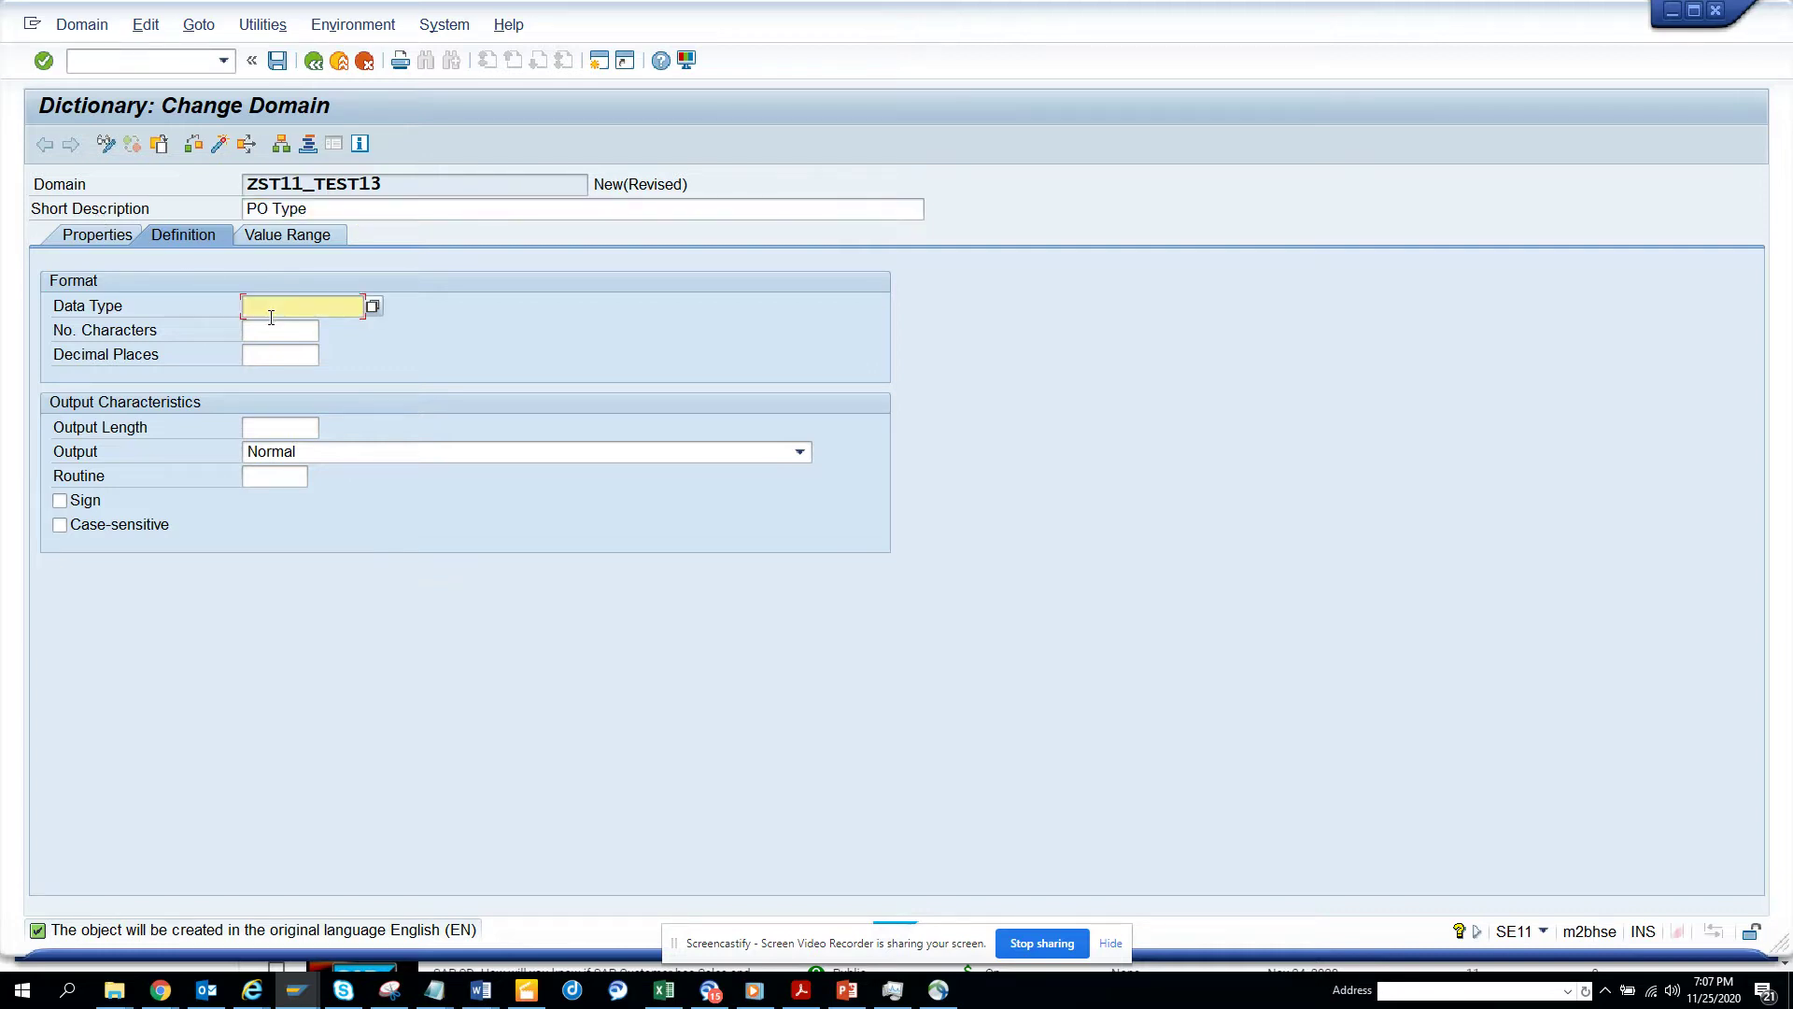
text(CHAR)
click(270, 327)
text(1)
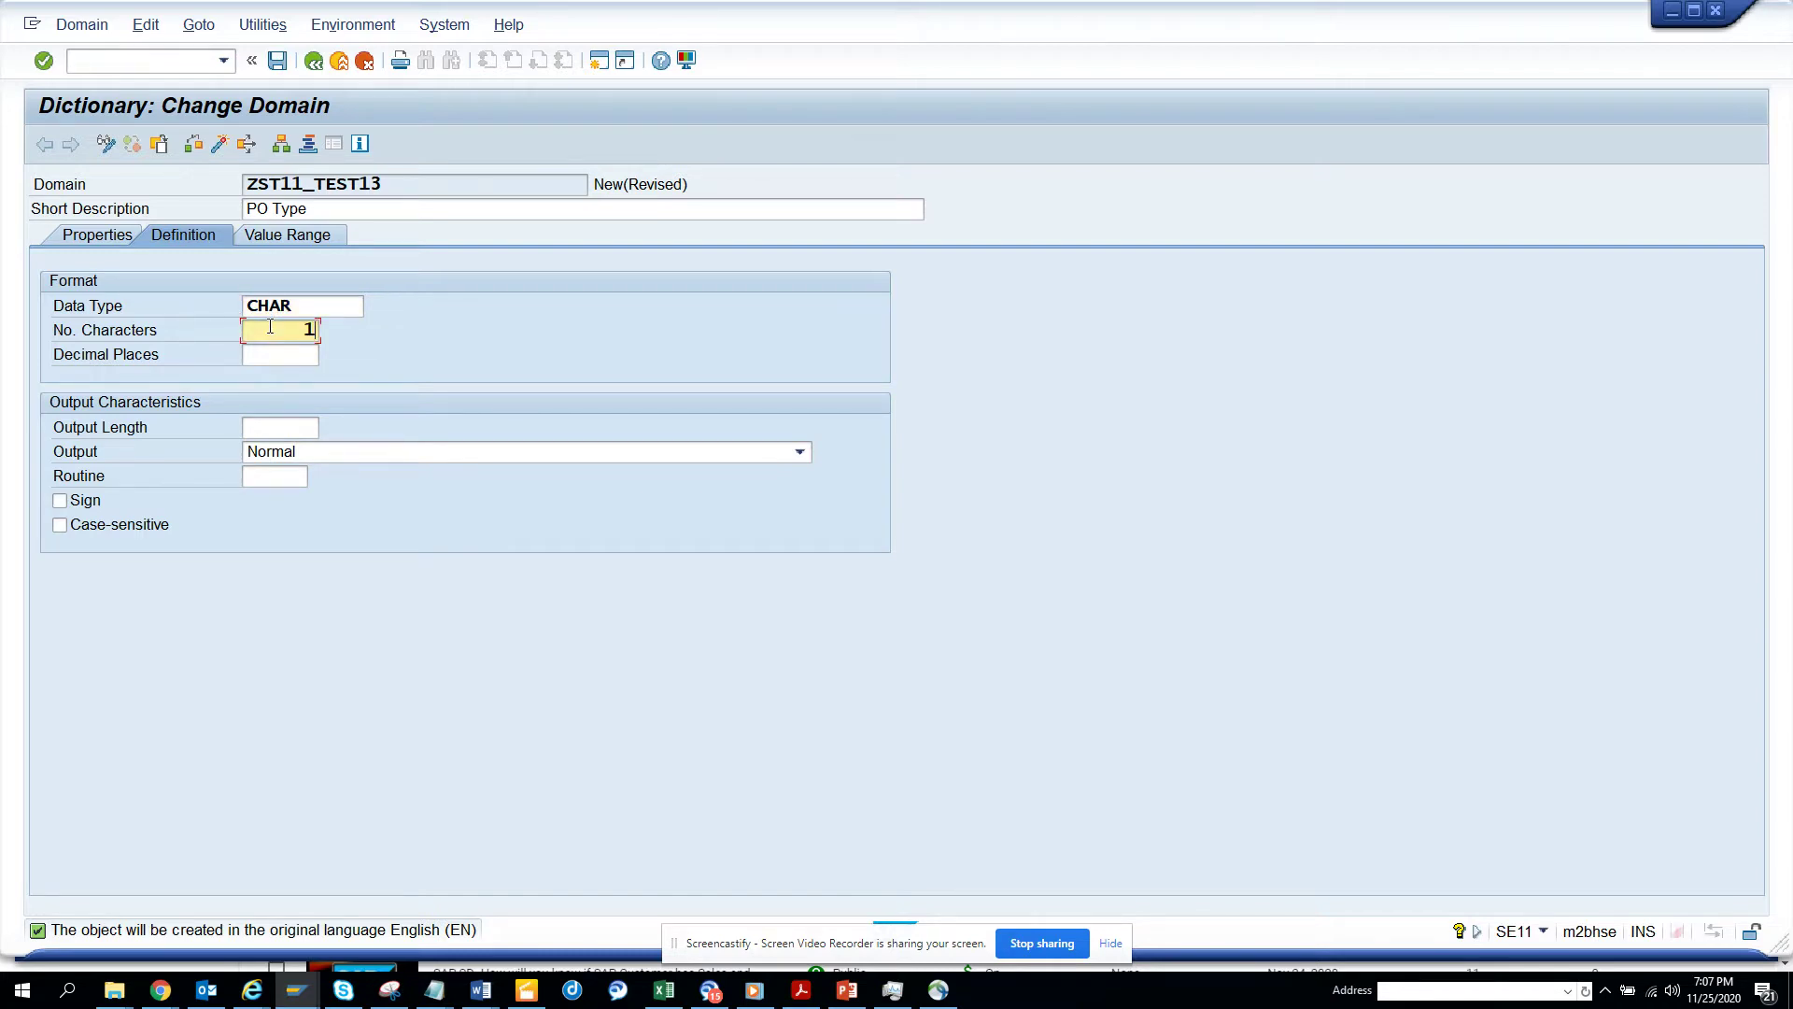
- Add the domain's fixed values B for Blanket PO and C for Catalog PO to its value range
click(288, 236)
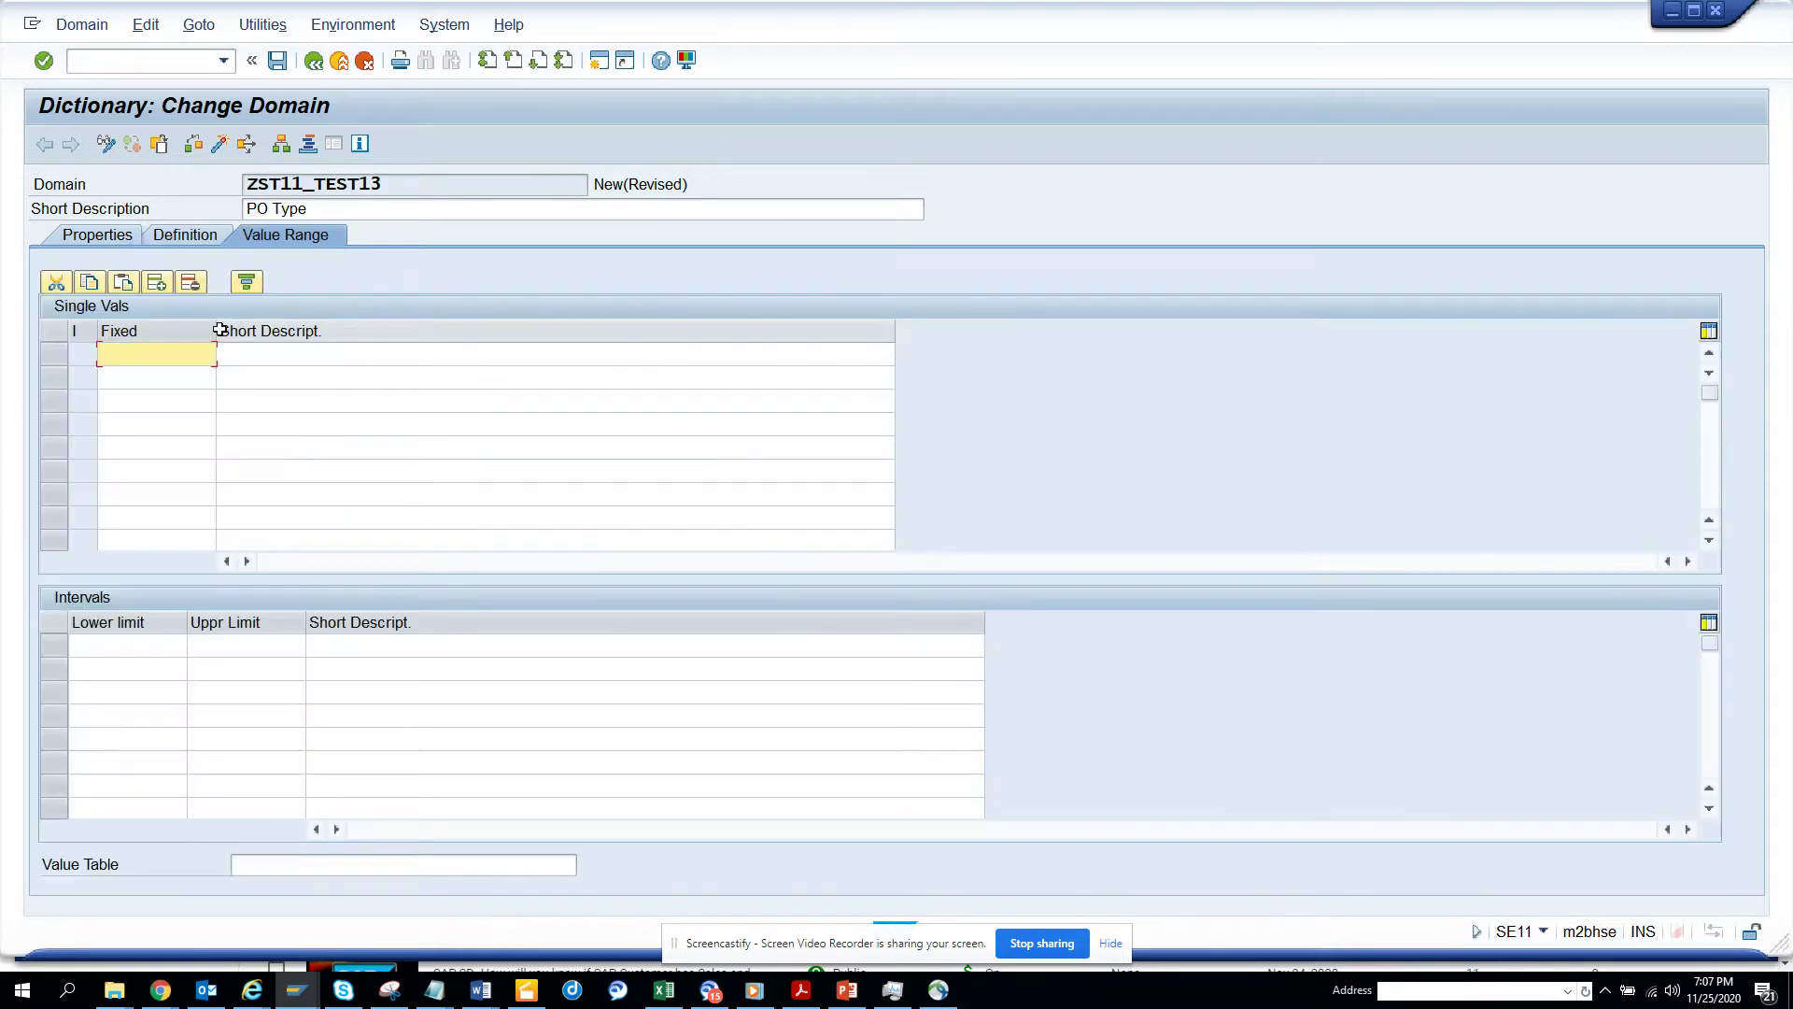
click(158, 357)
text(B)
key(Tab)
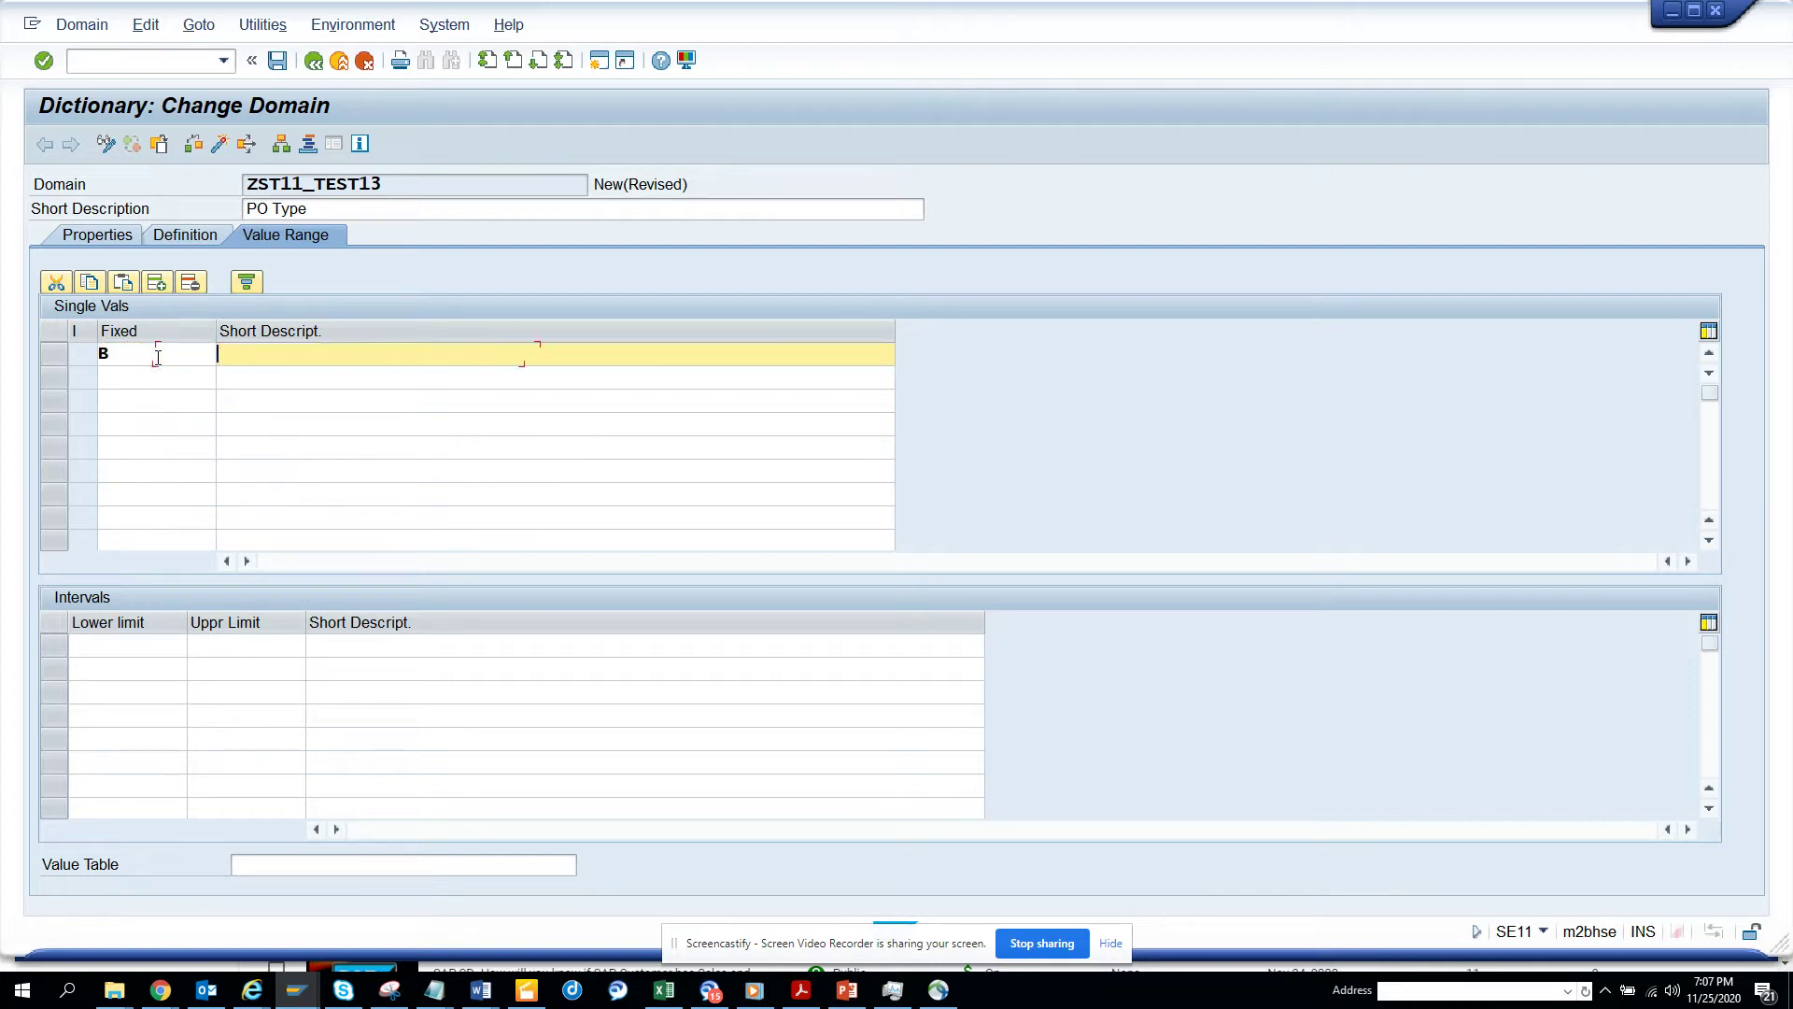
text(Blanket PO)
click(137, 380)
text(C)
key(Tab)
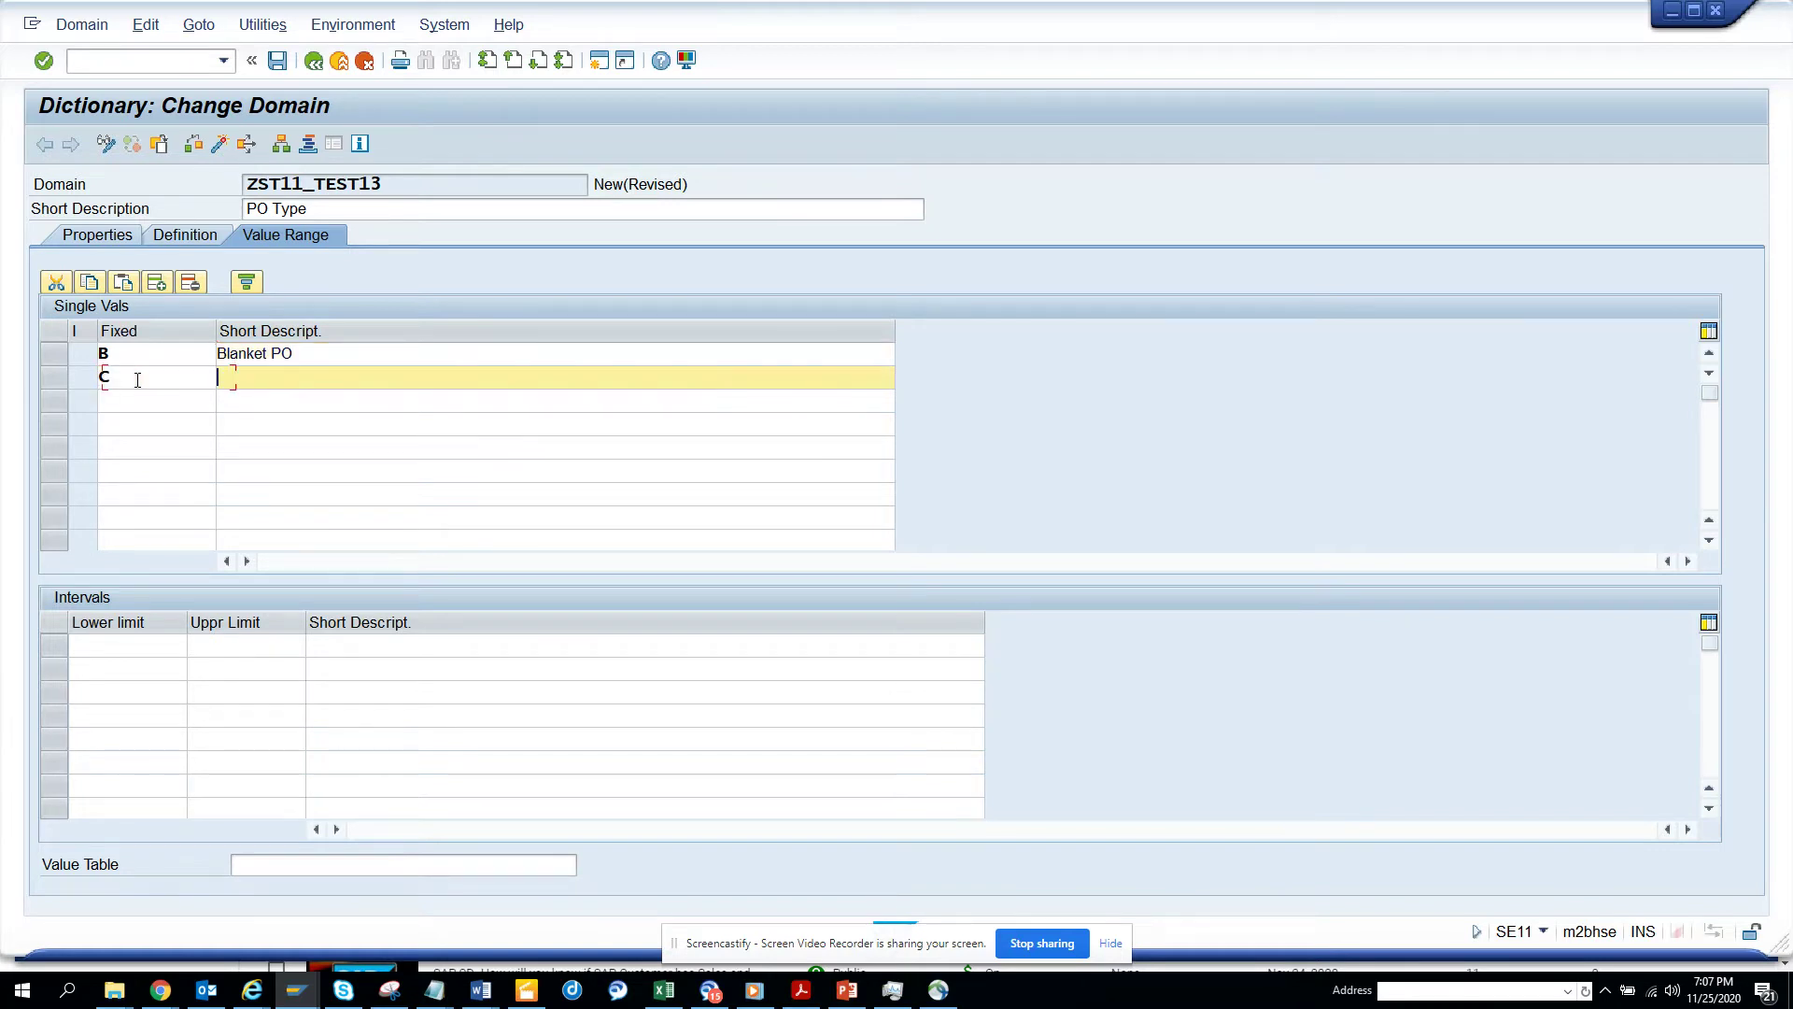
text(Catalog PO)
key(Tab)
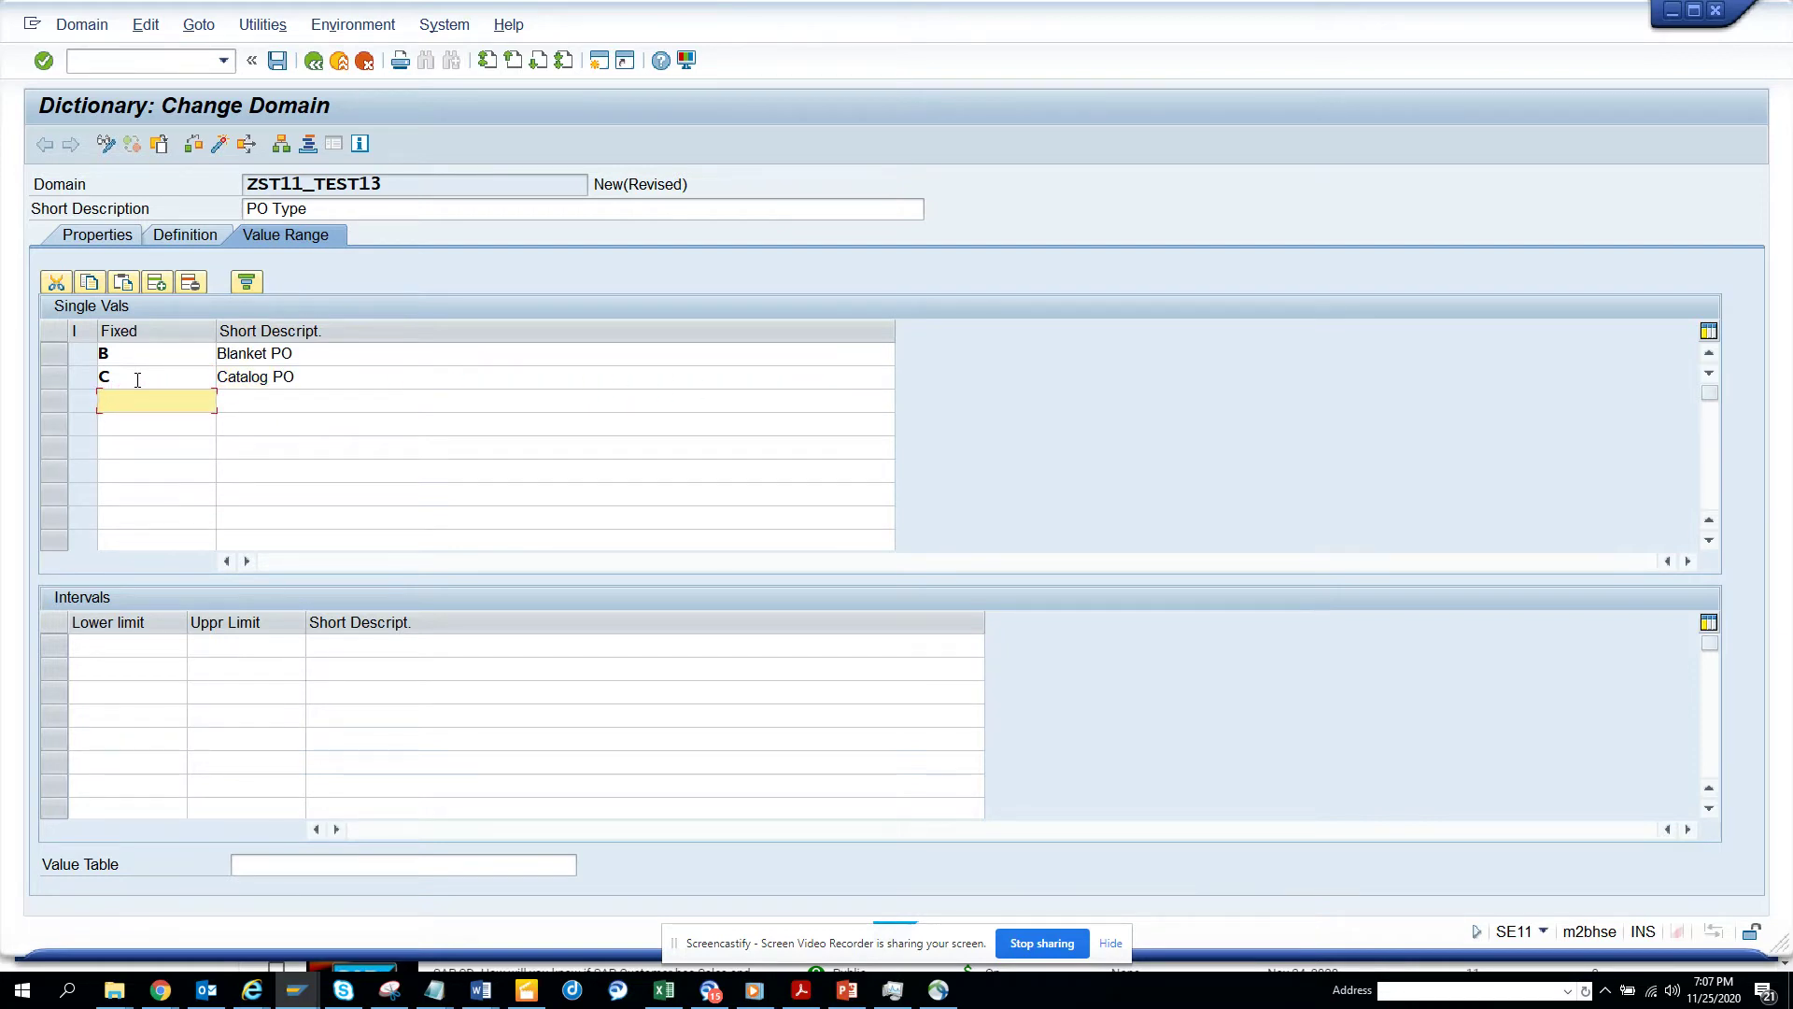
- Add the fixed values F for Framework PO, S for Service PO and M for Material PO
text(F)
key(Tab)
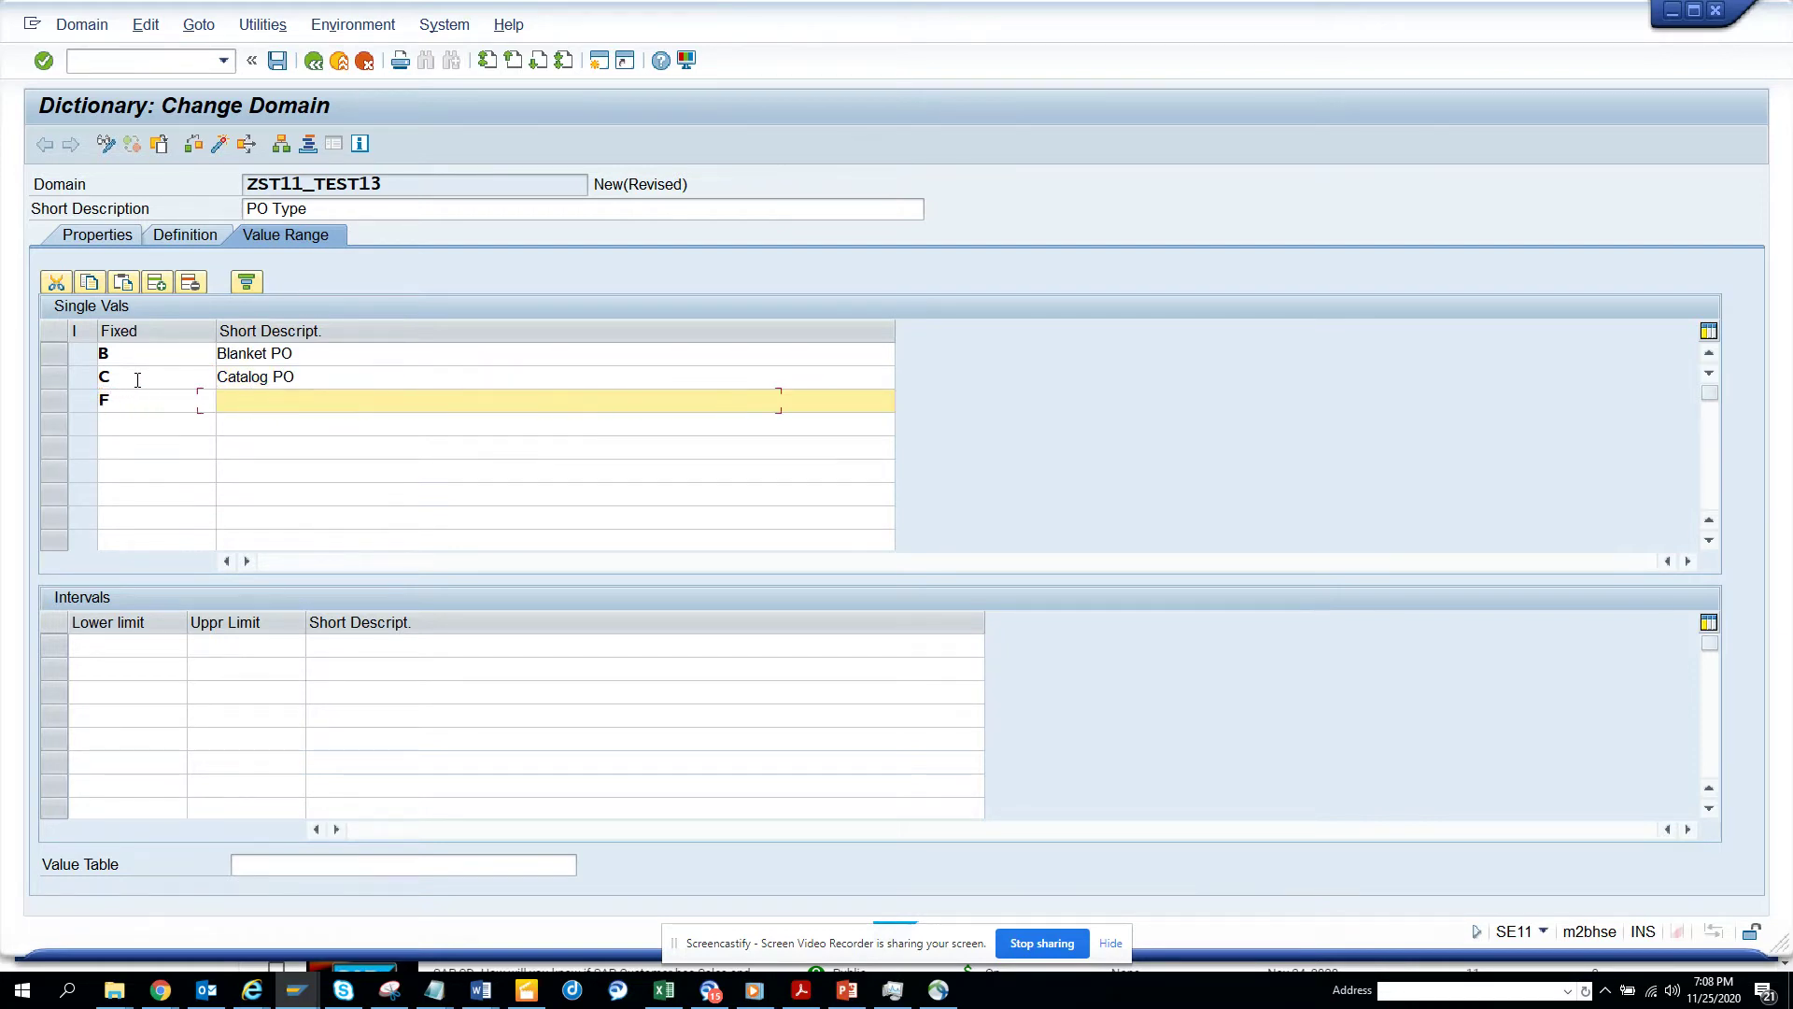
text(Framework PO)
click(137, 427)
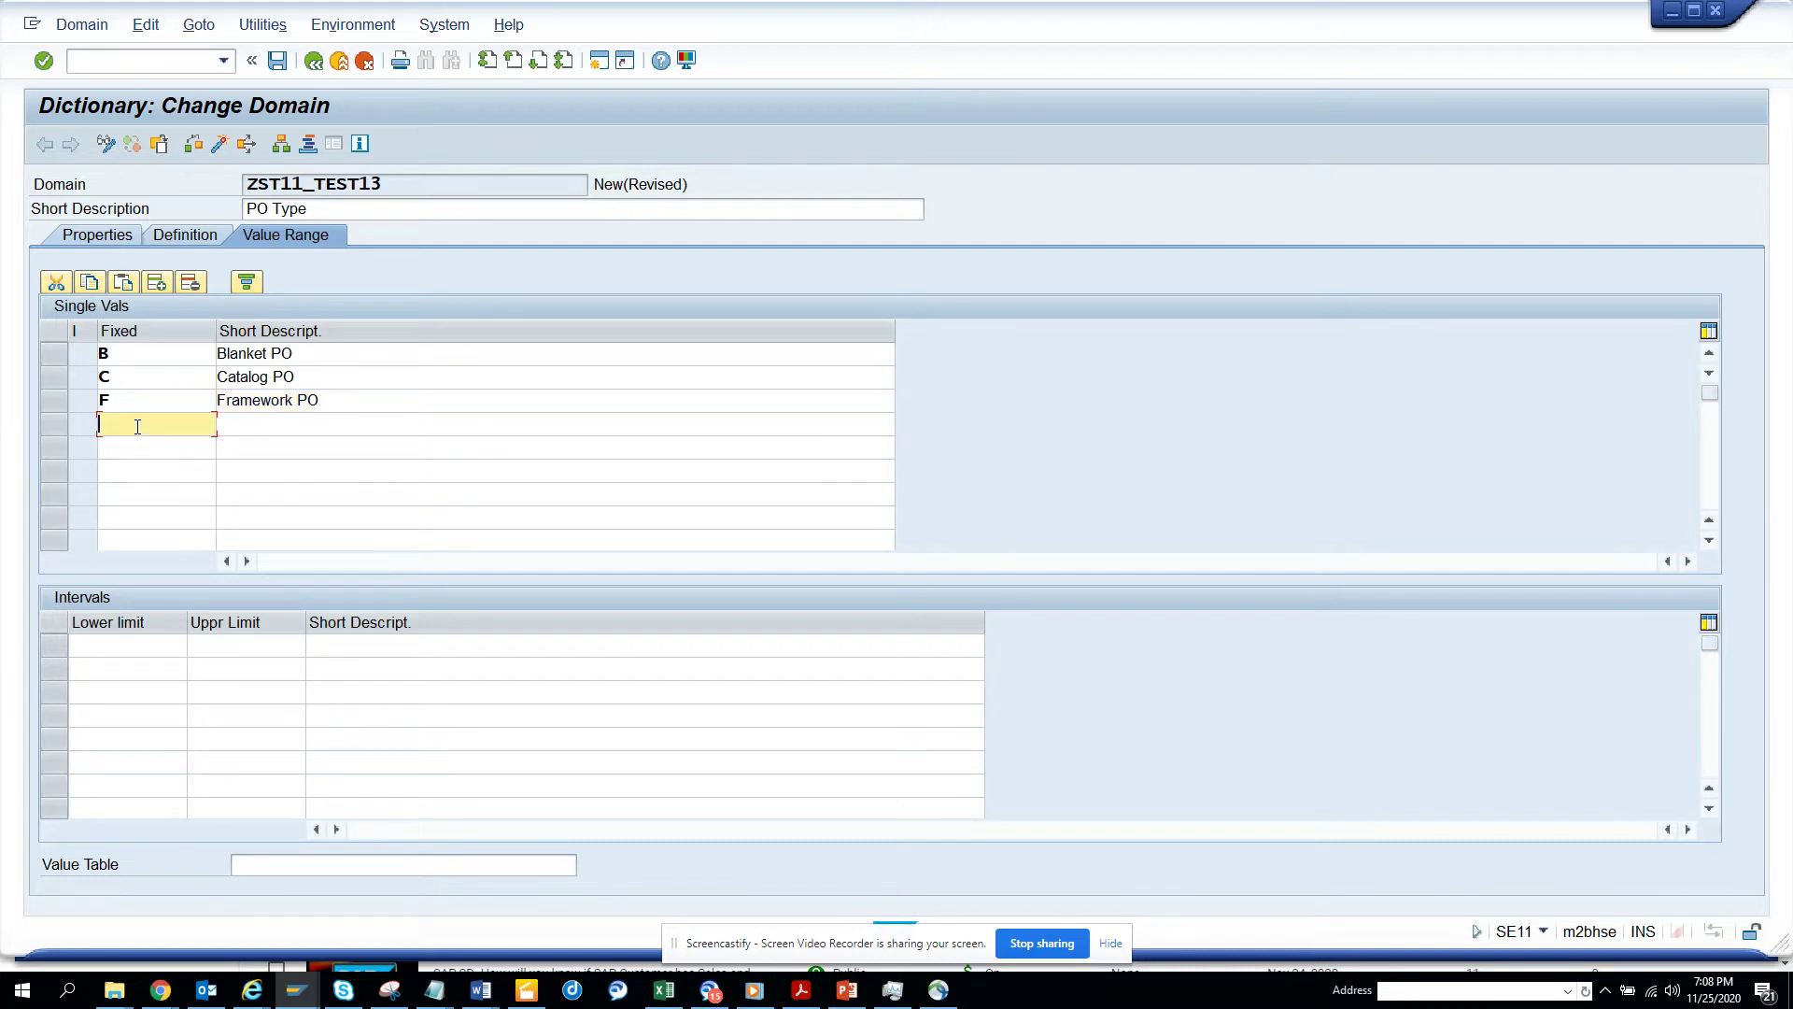
text(S)
key(Tab)
text(Ser)
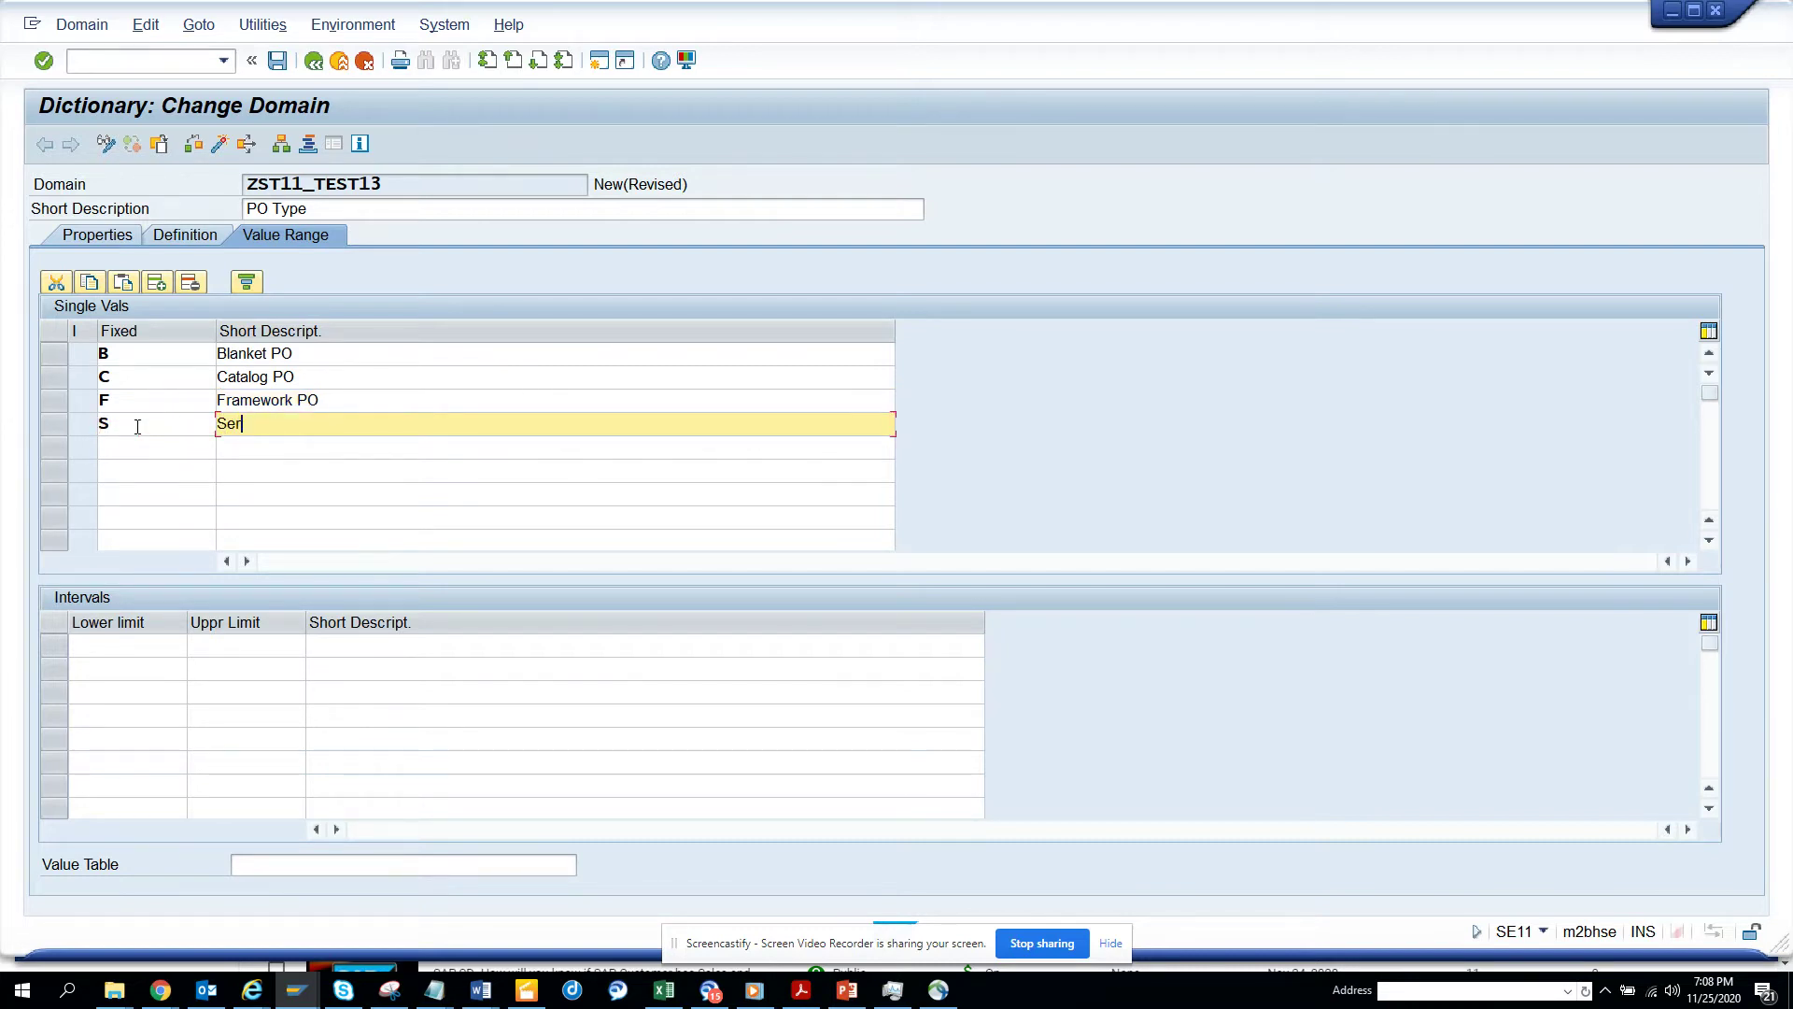
text(vice PO)
click(123, 452)
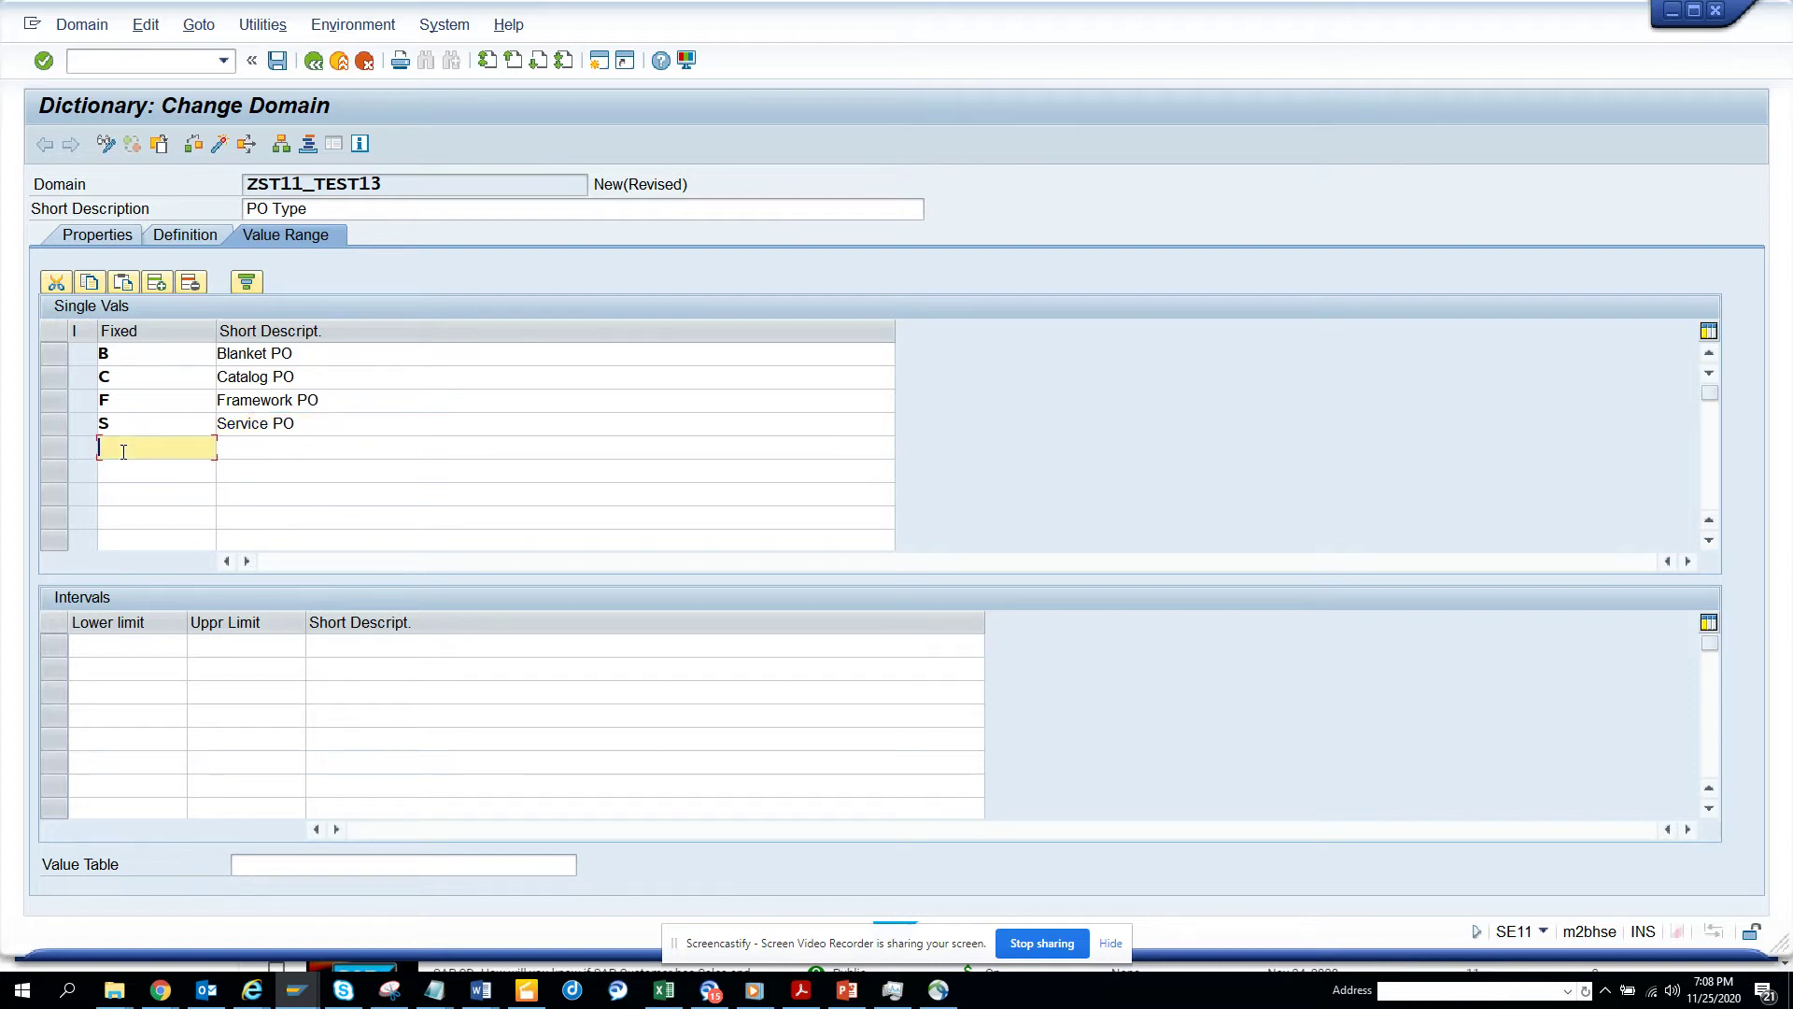
text(M)
key(Tab)
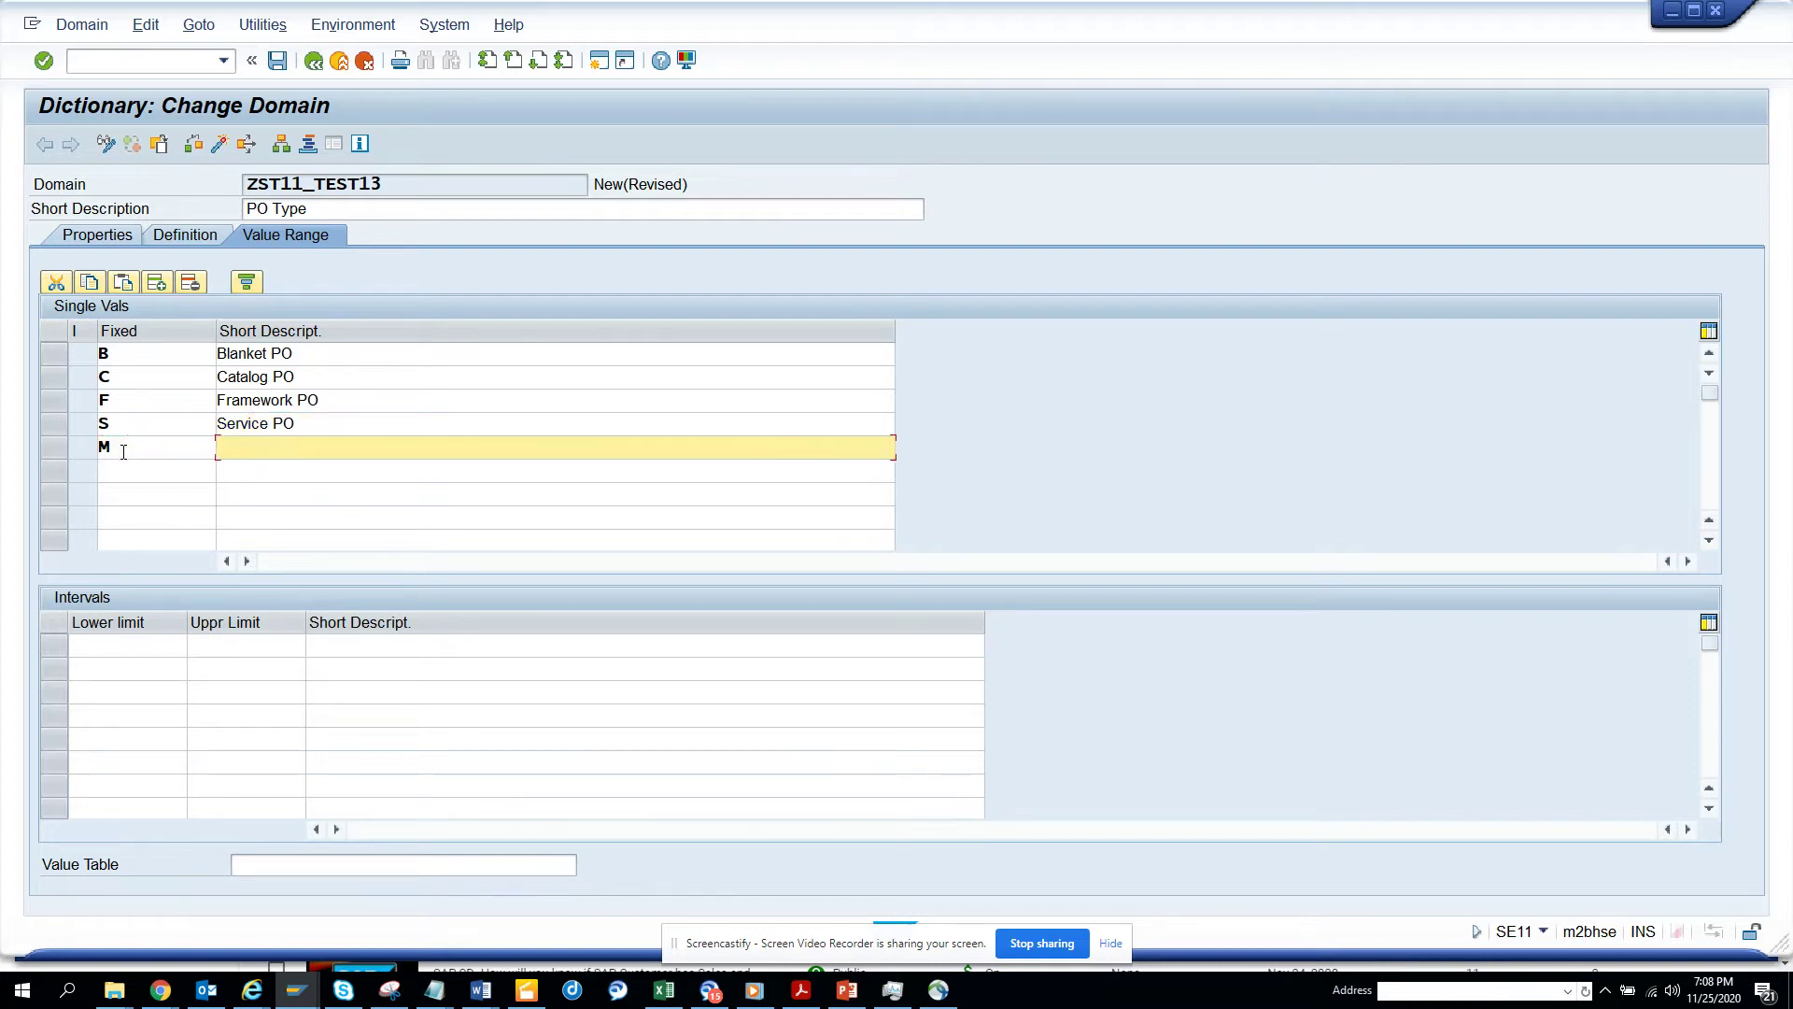
text(Material PO)
- Activate the domain ZST11_TEST13, saving it as a local object
click(216, 148)
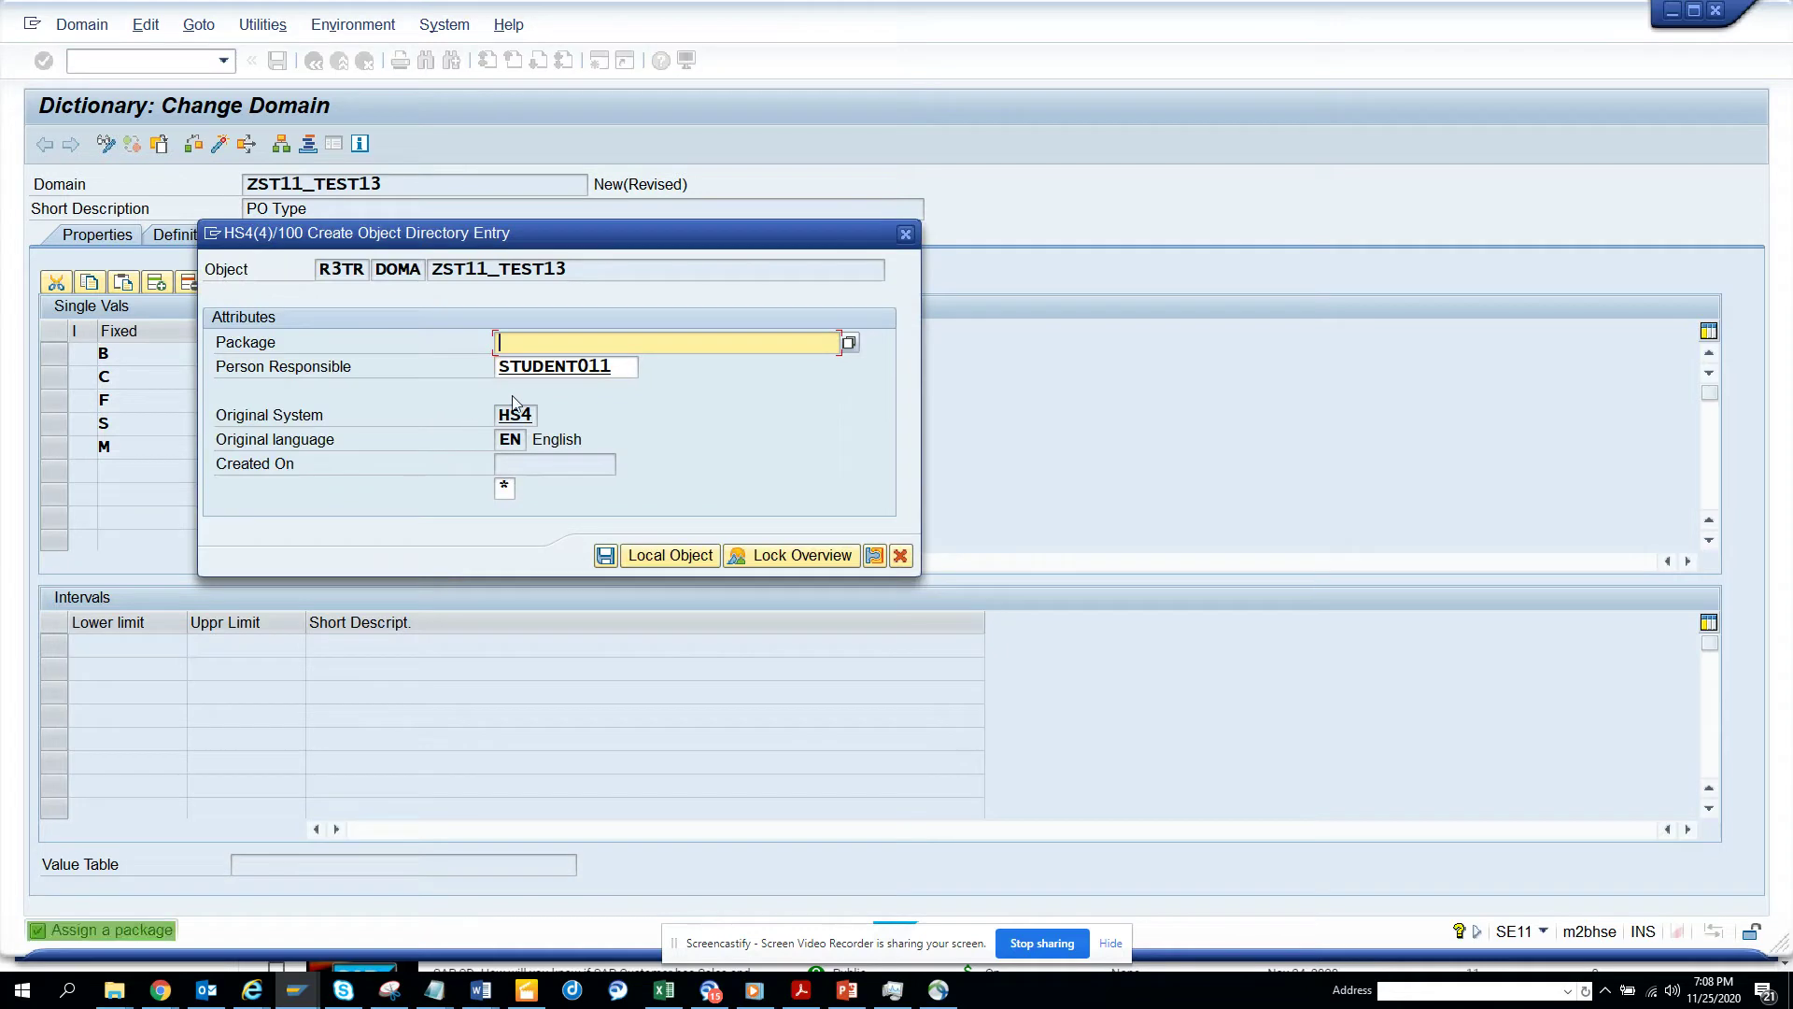
click(647, 553)
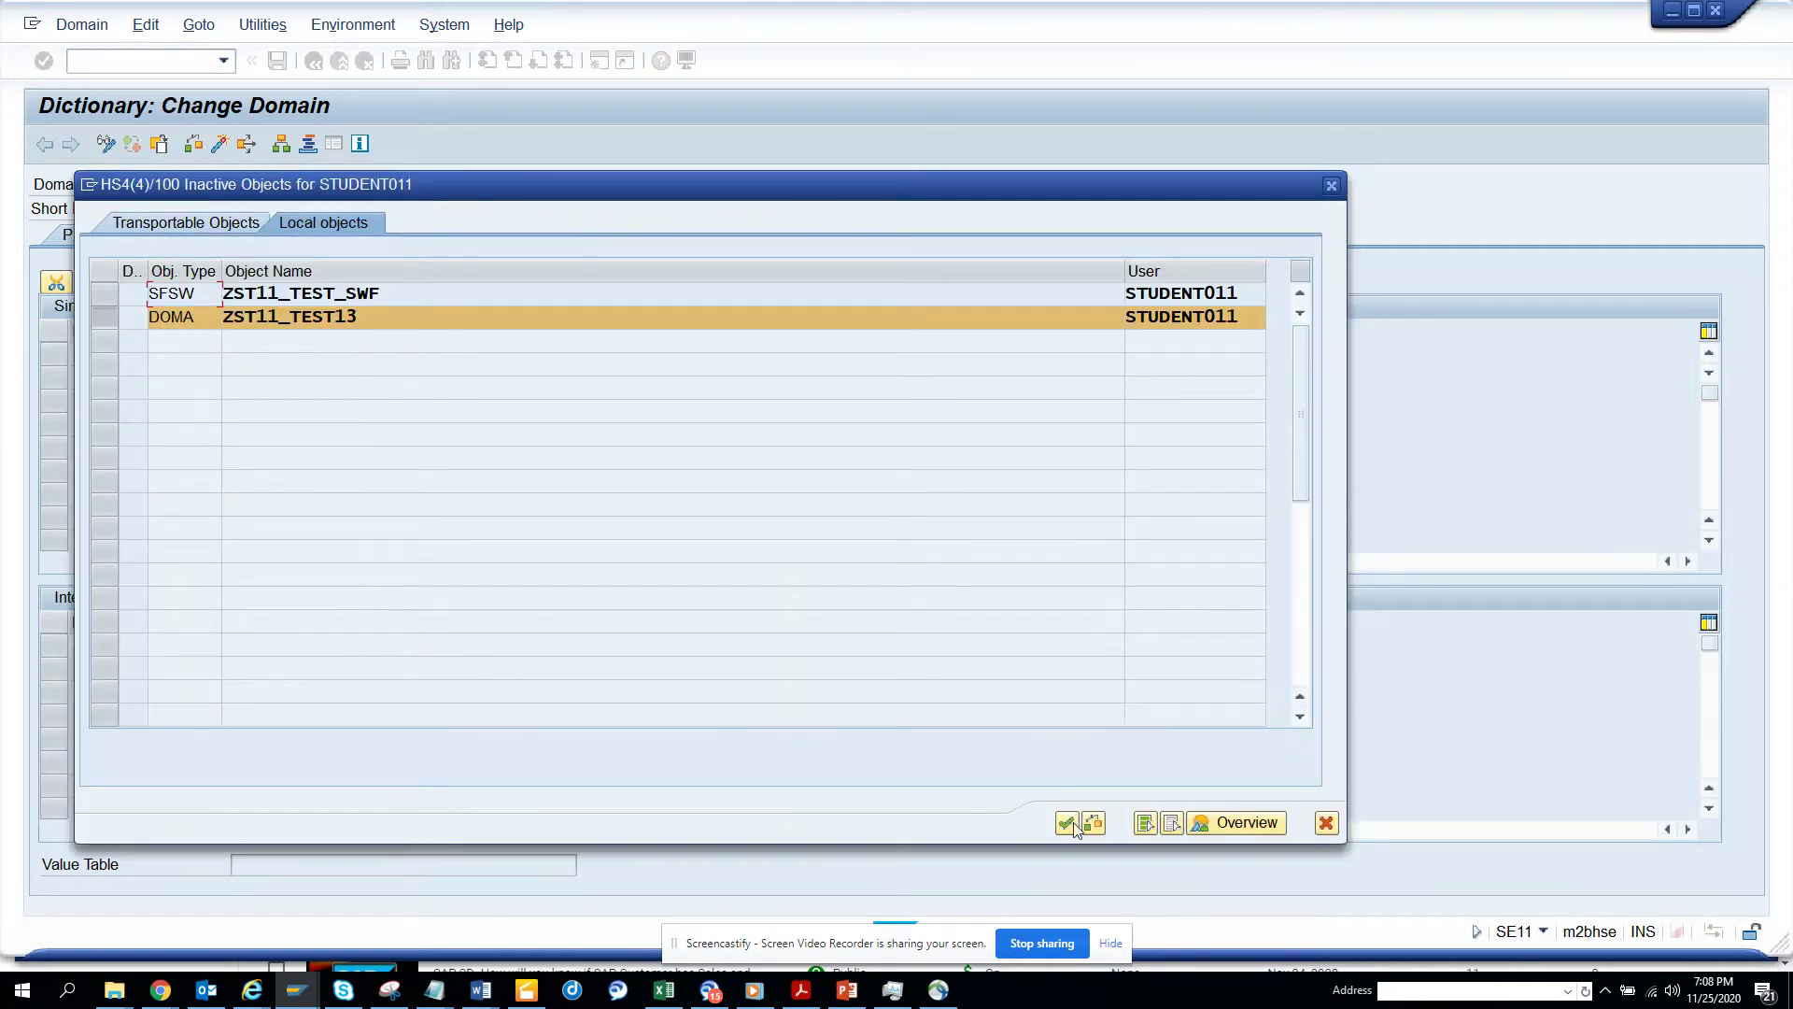
click(1071, 823)
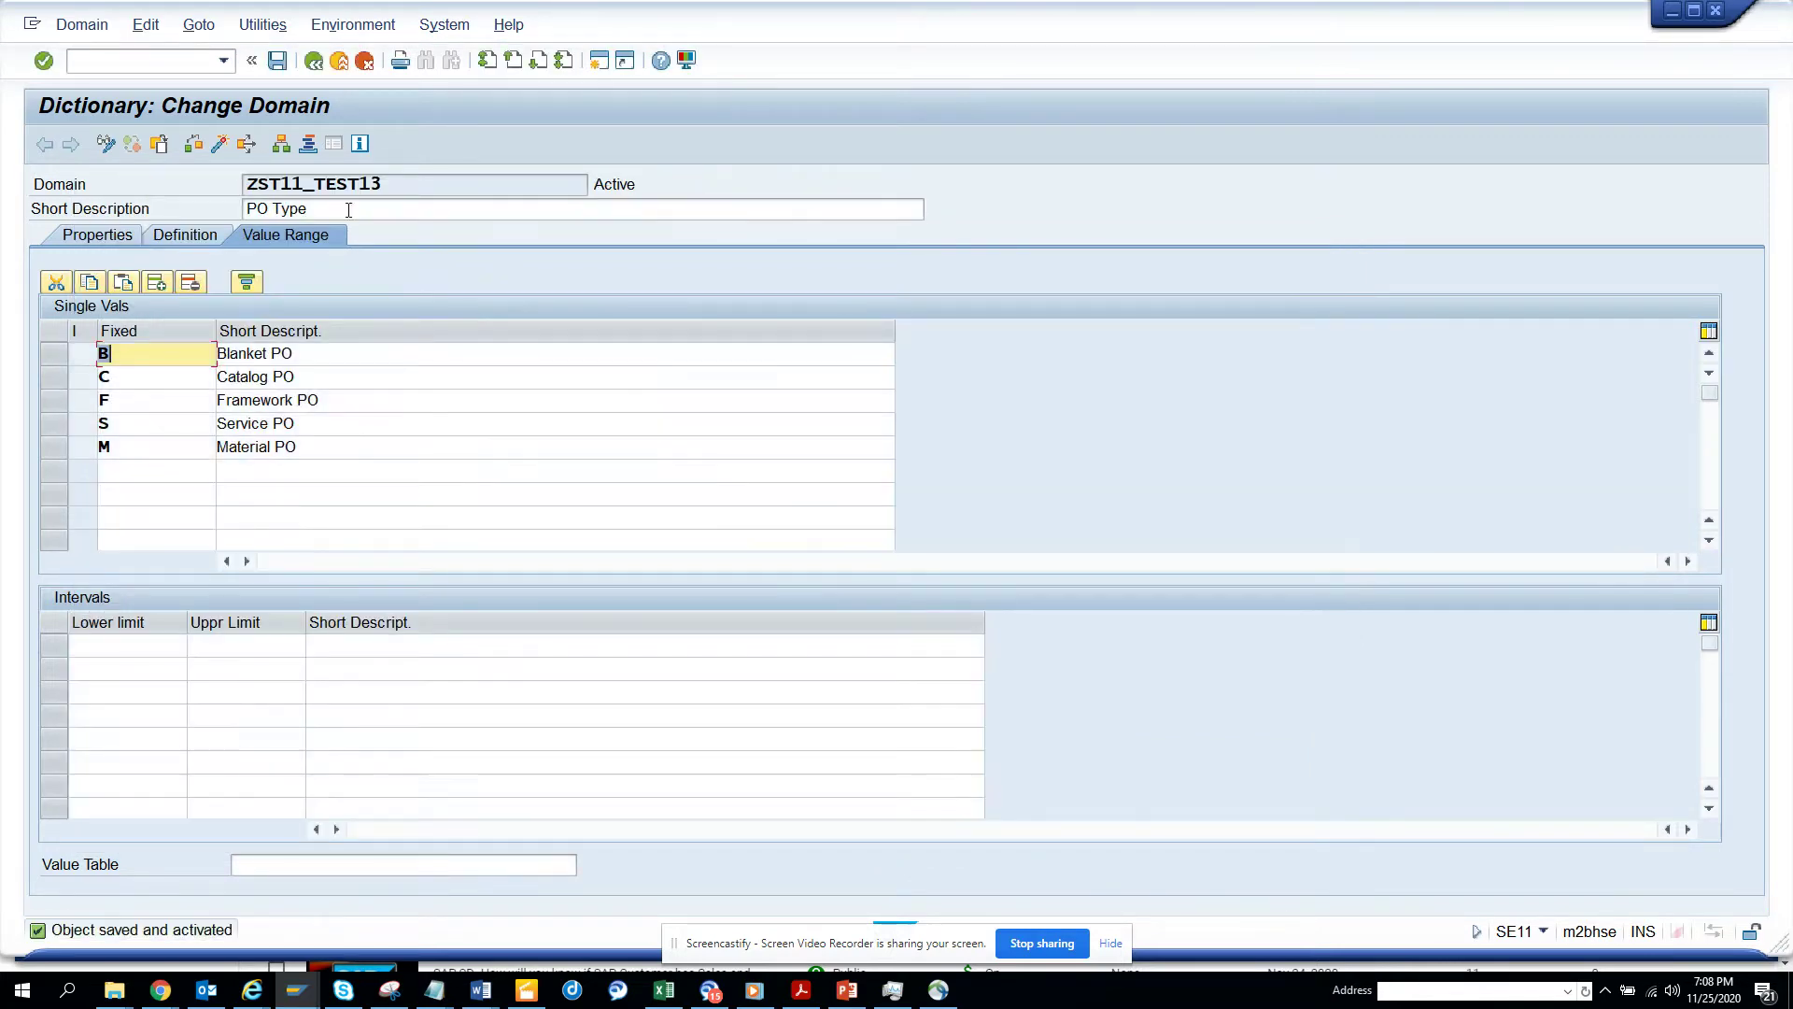
- Copy the domain's name and return to the initial screen of the ABAP Dictionary (SE11)
double_click(432, 185)
key(ctrl+c)
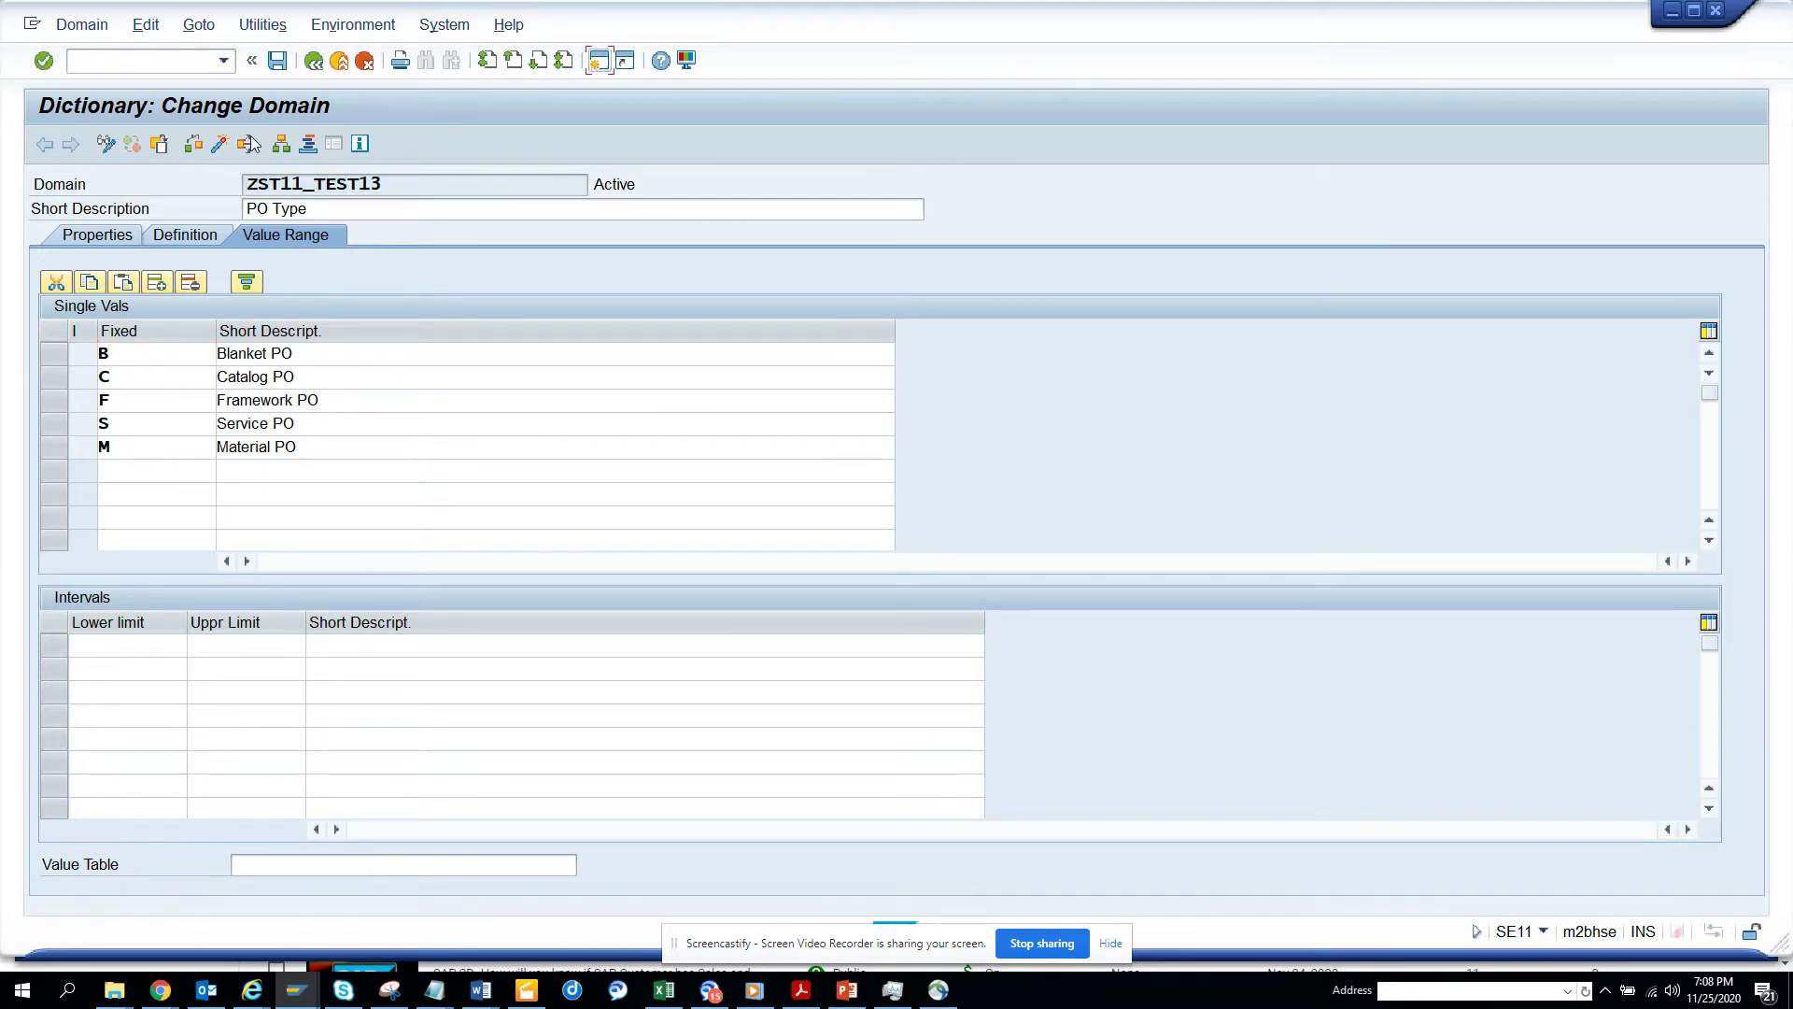
click(114, 60)
text(/n)
key(Return)
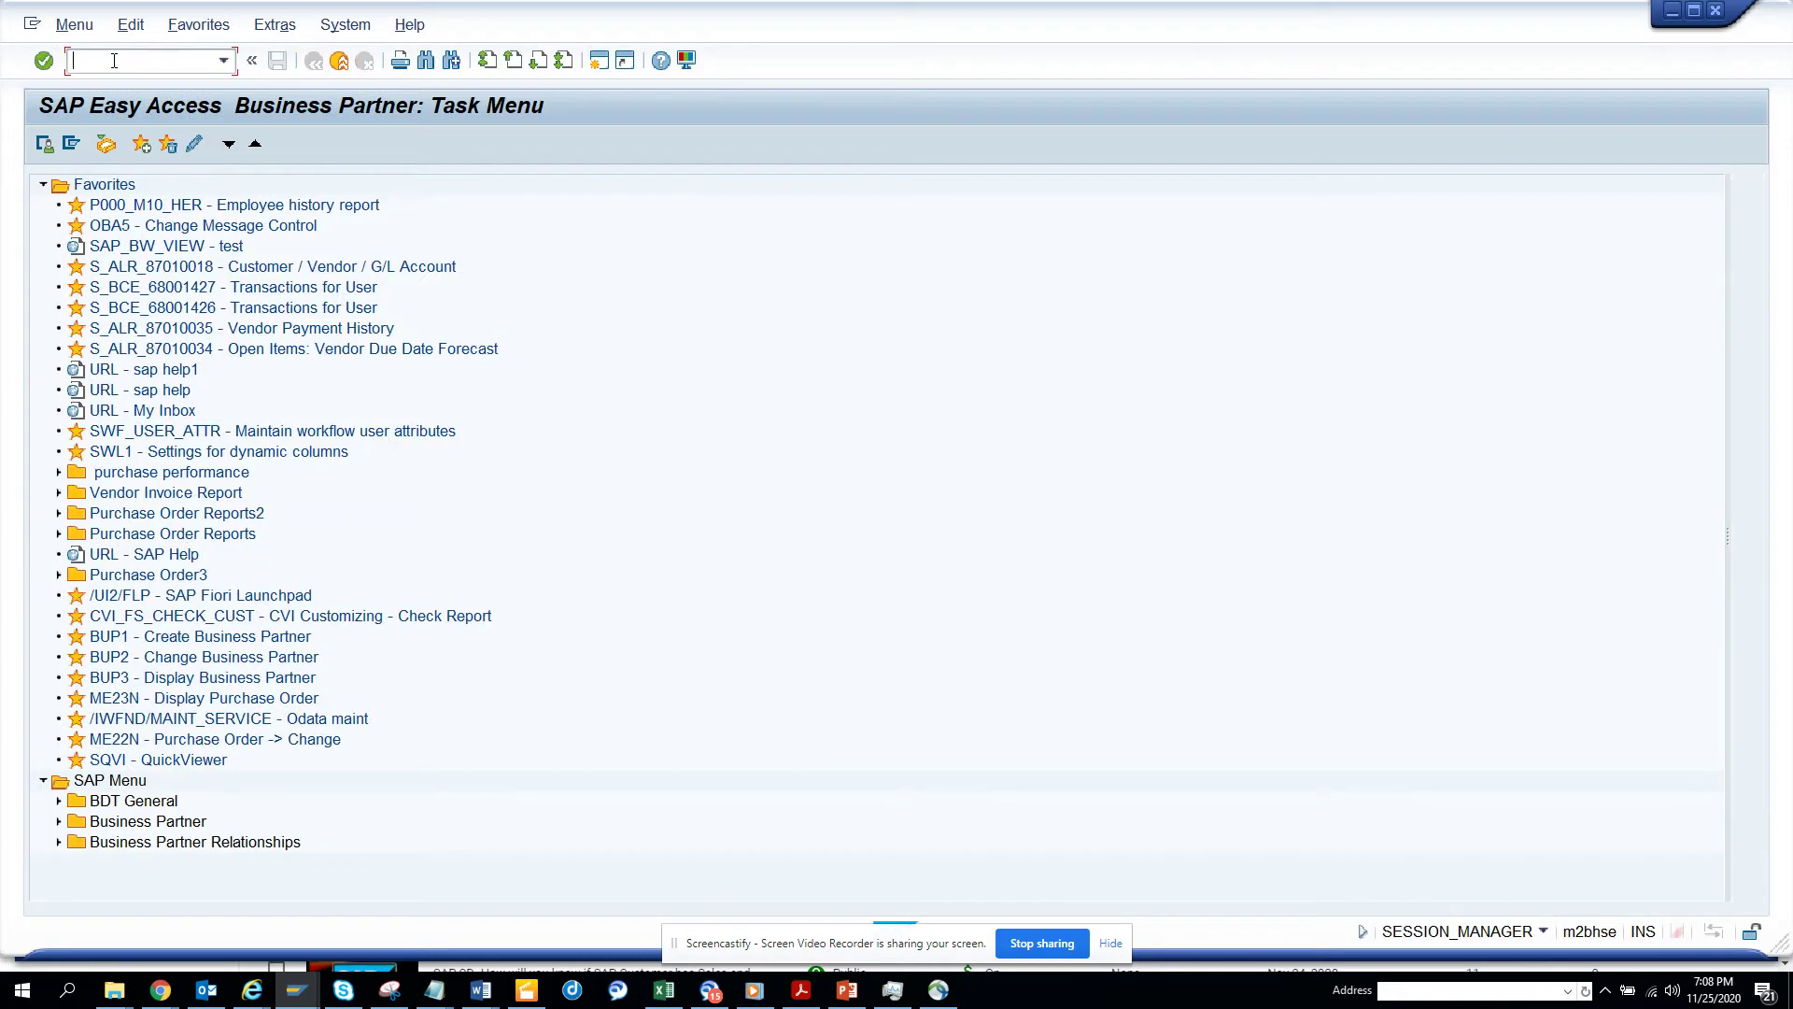
text(se11)
key(Return)
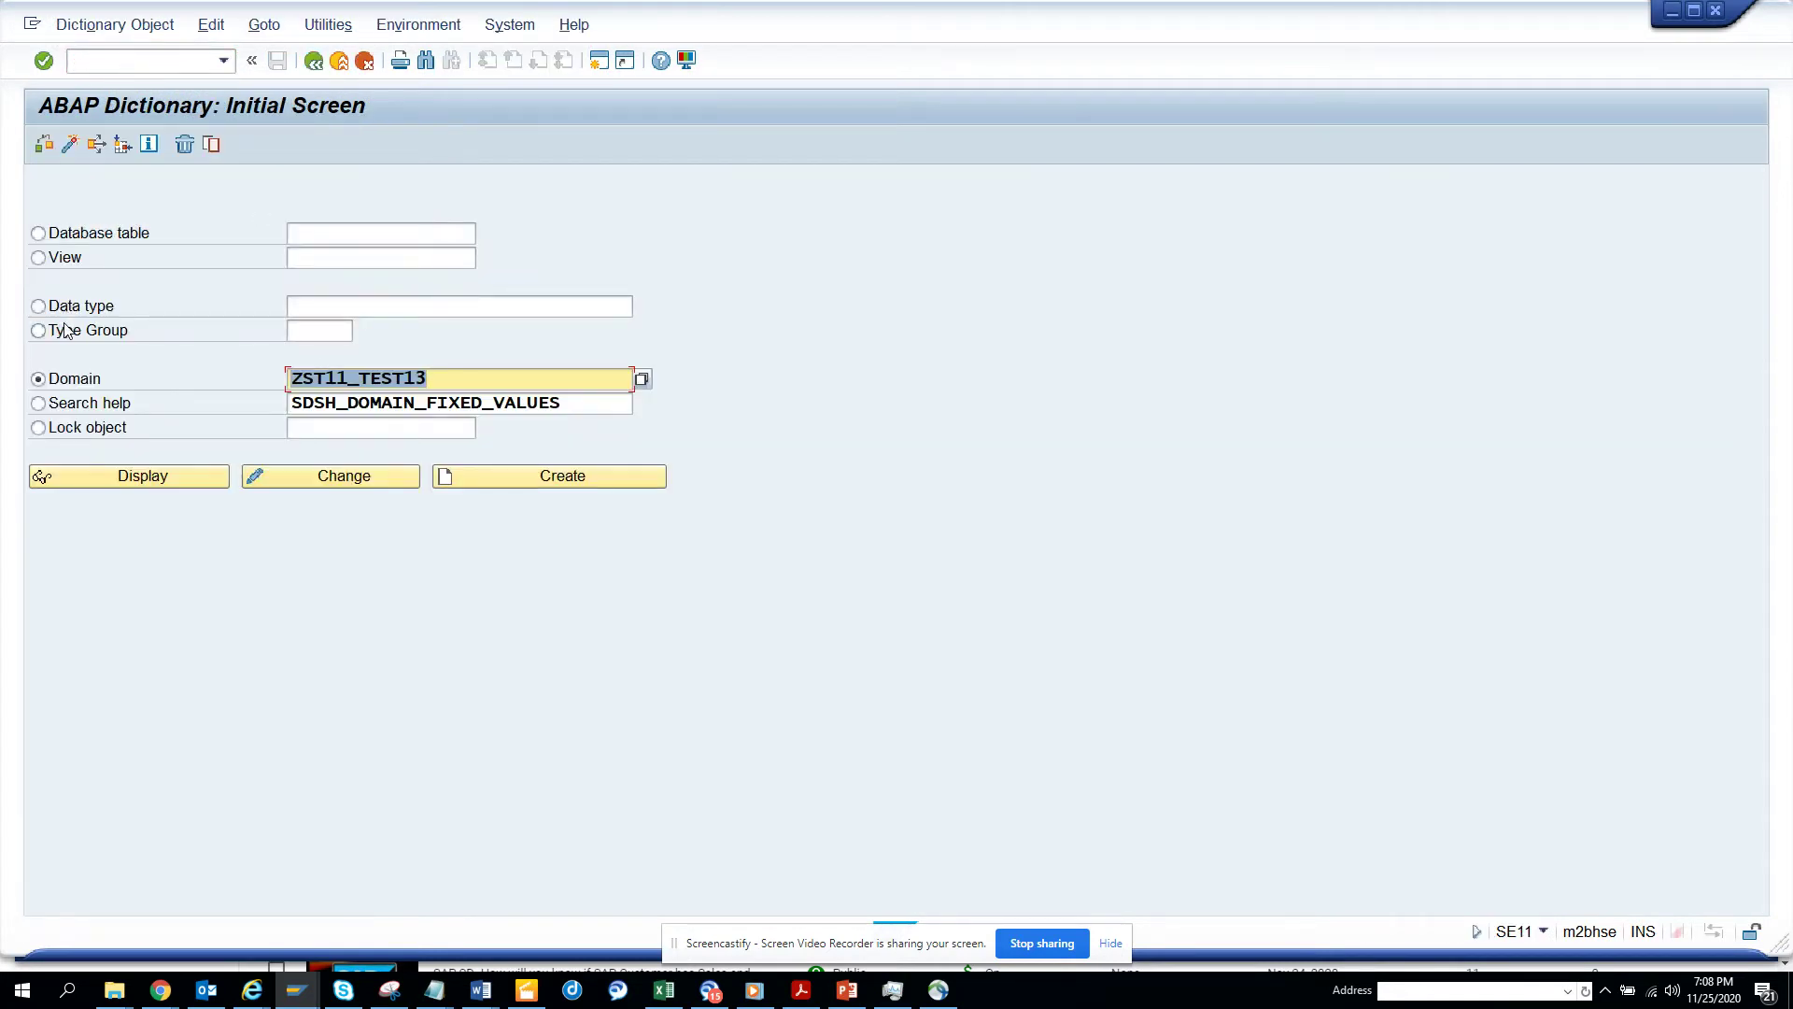
- Create a new data type ZST11_TEST131 as a data element
click(82, 313)
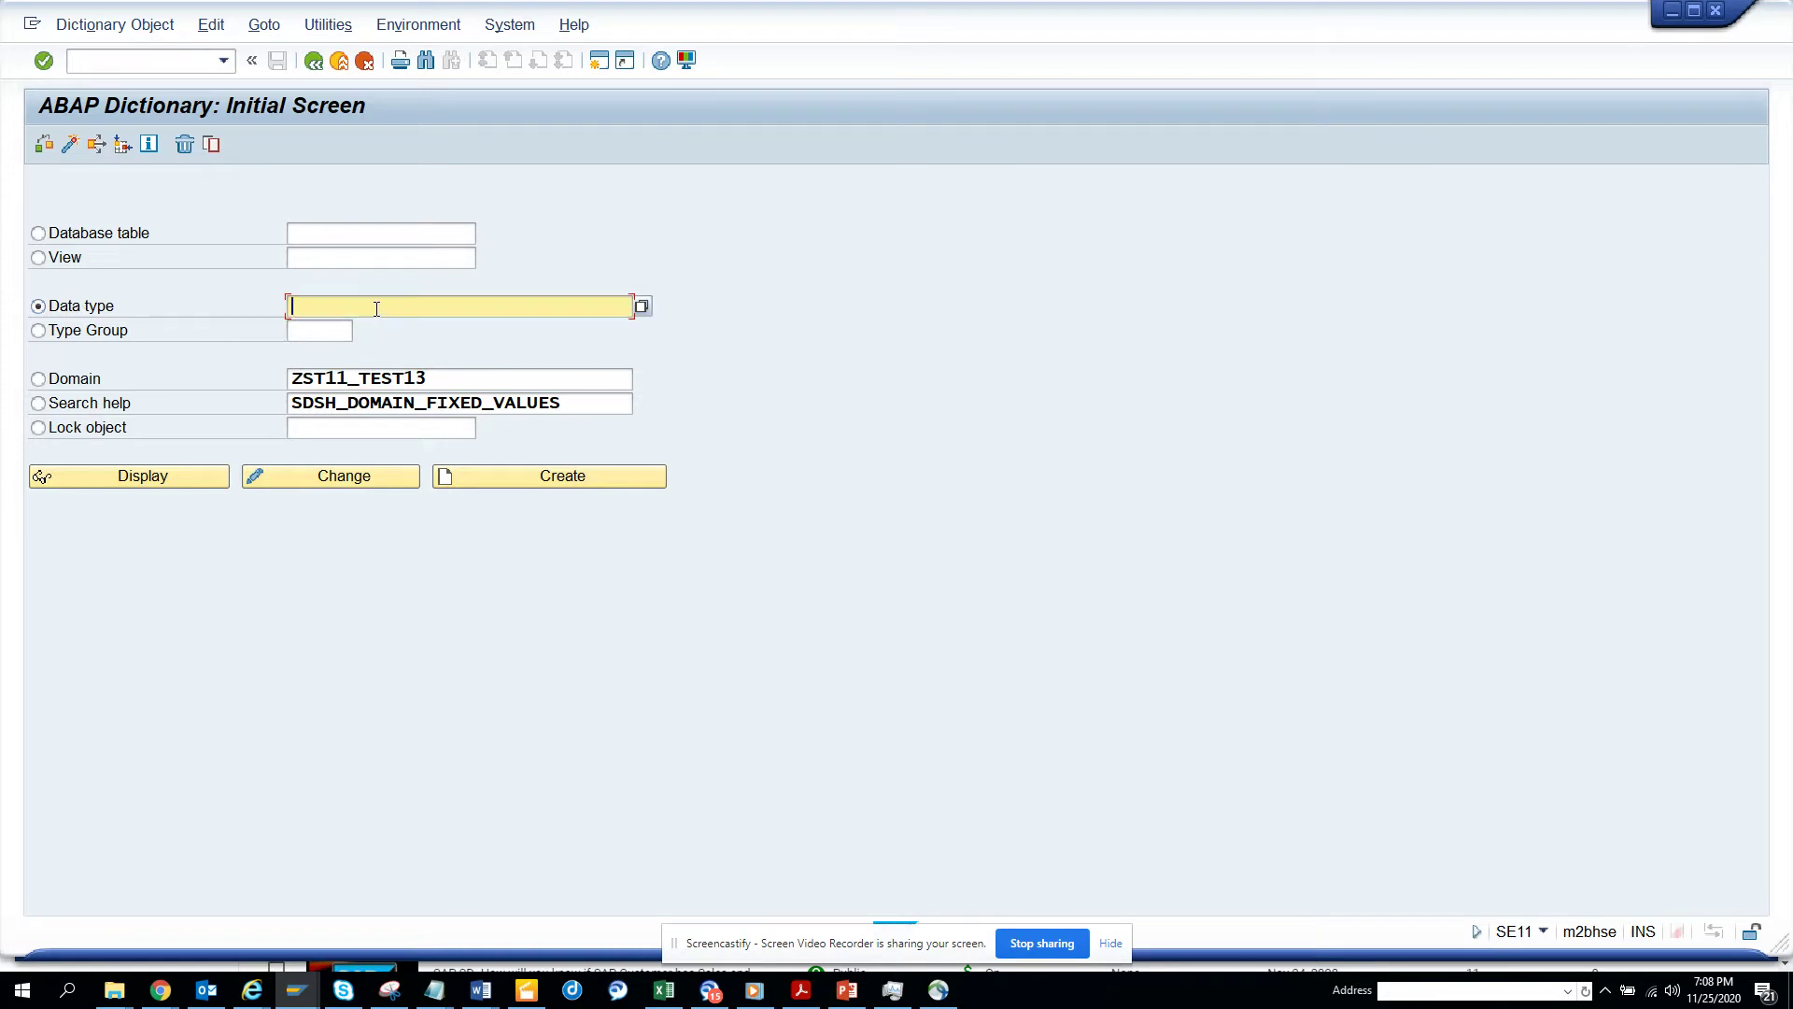
key(ctrl+v)
click(618, 476)
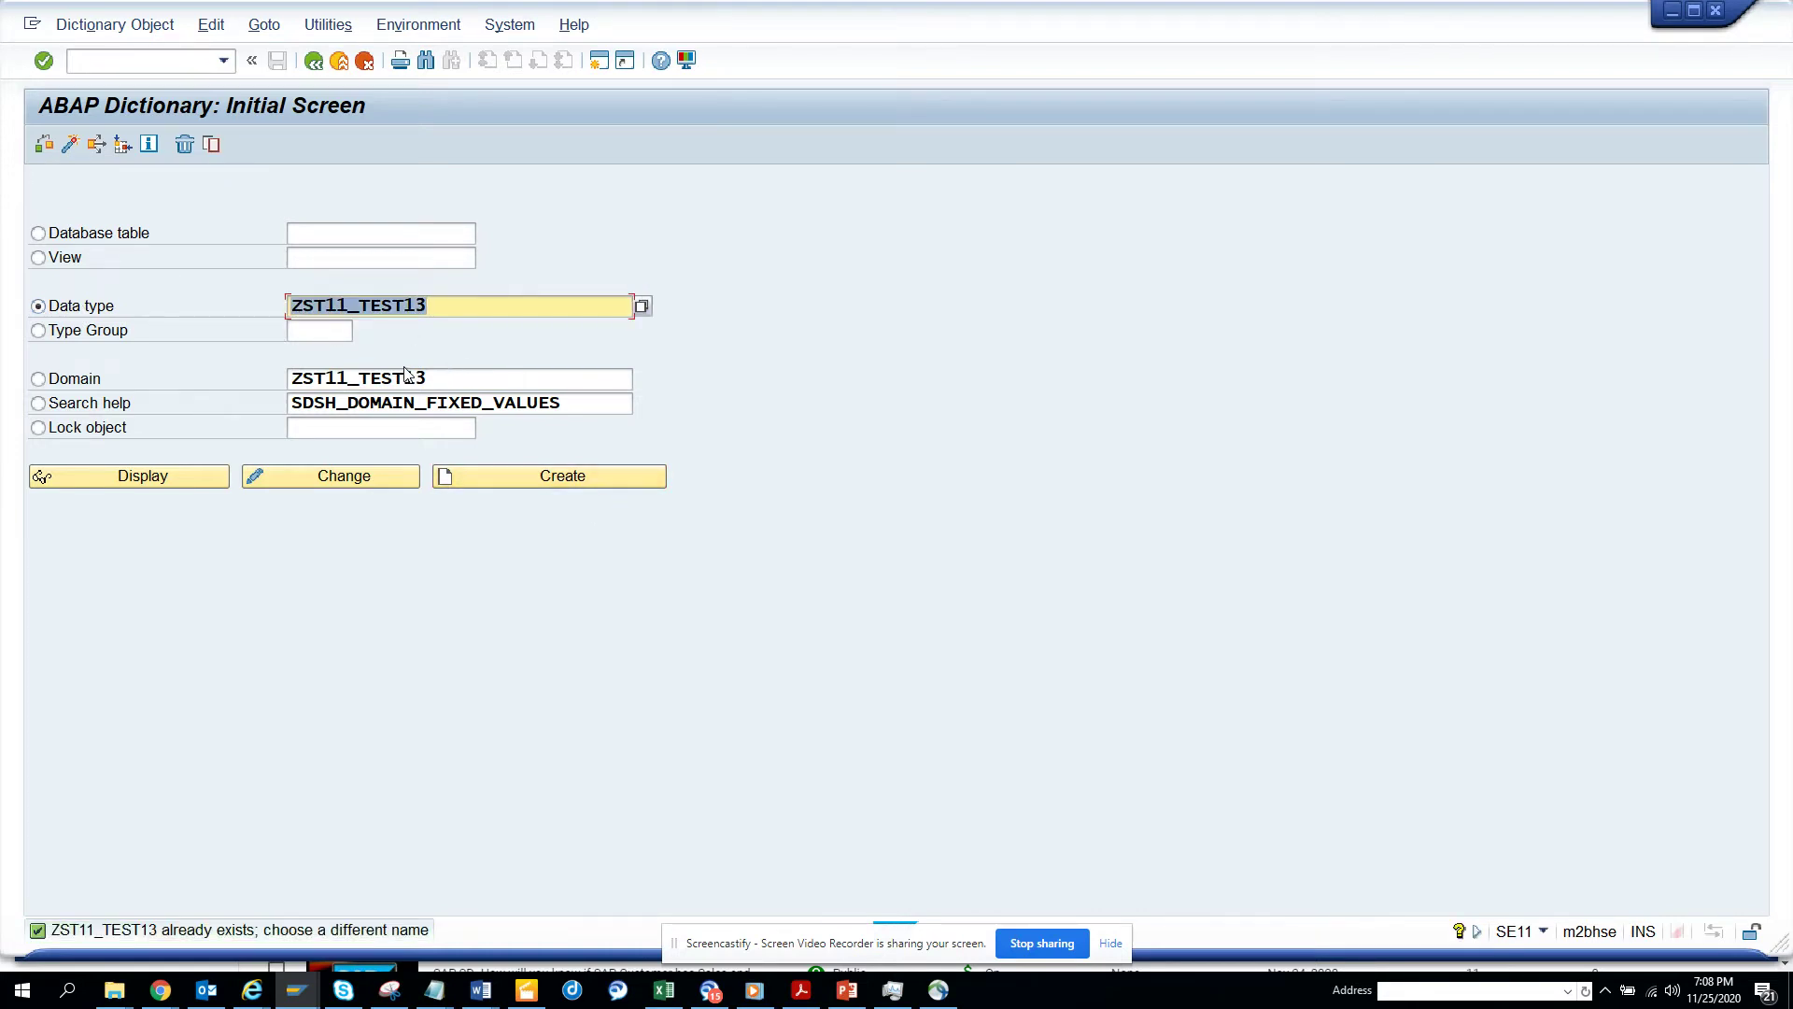
click(442, 309)
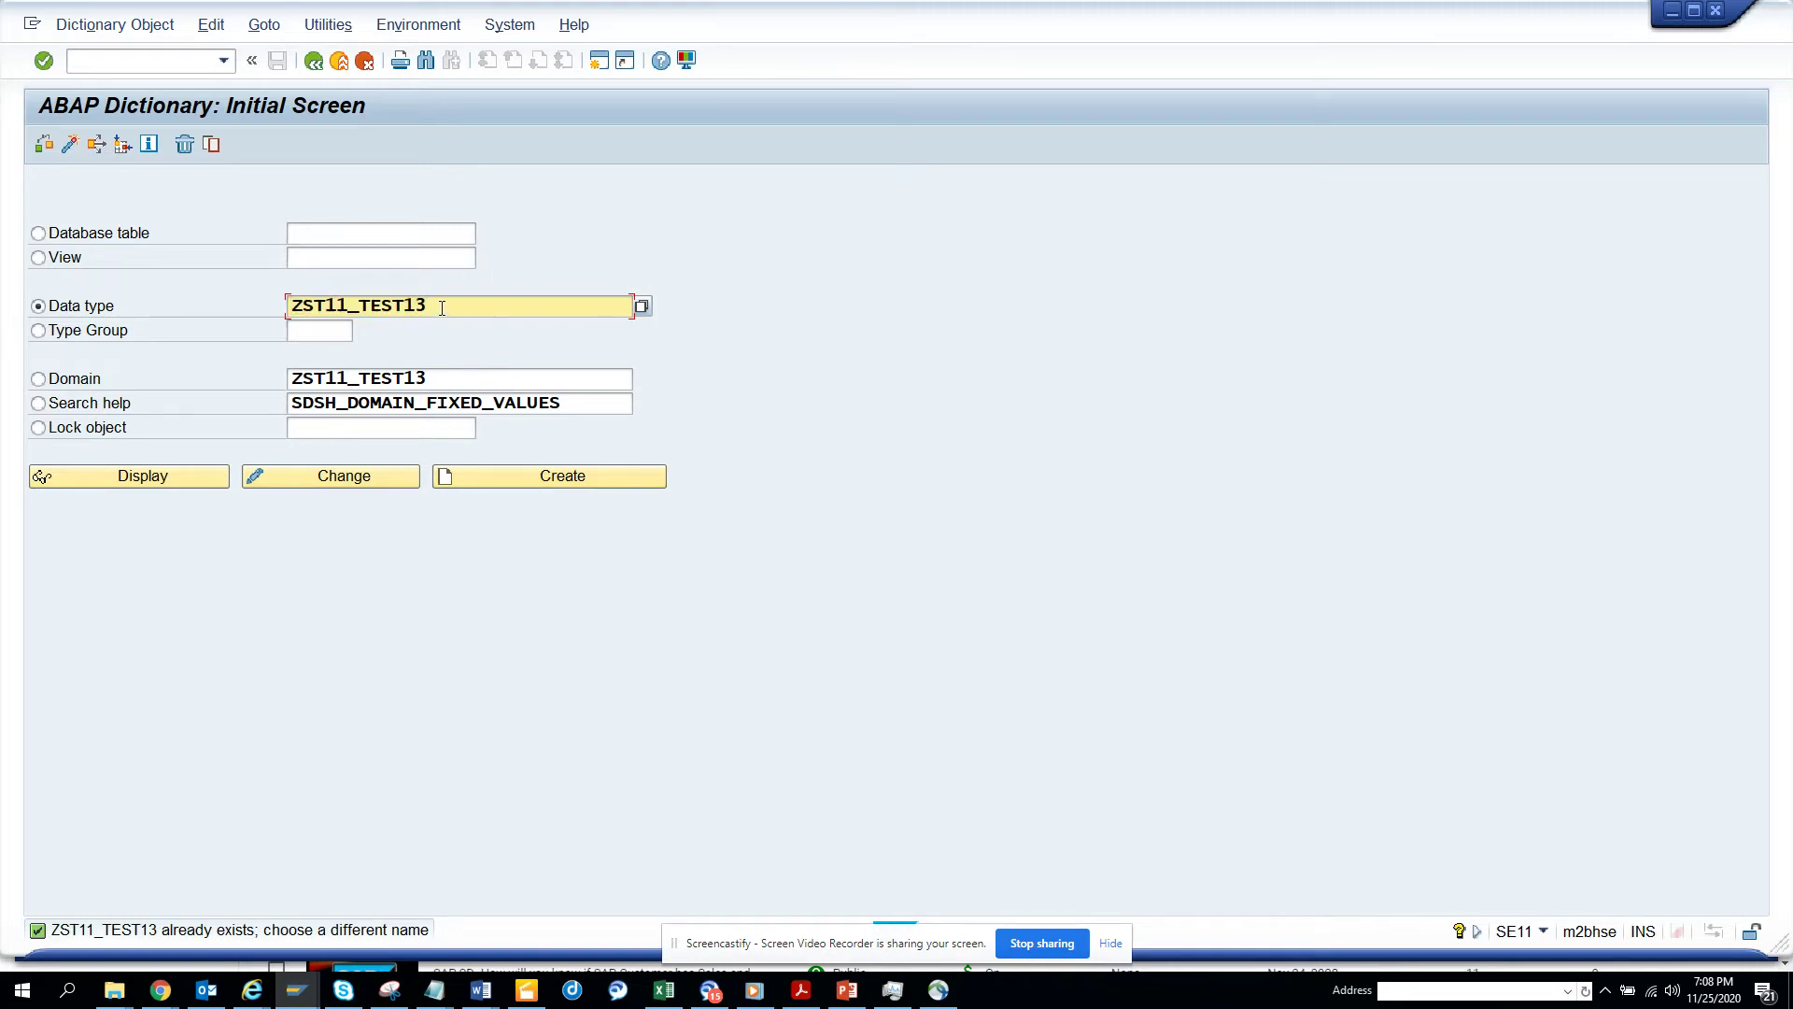
text(1)
click(561, 475)
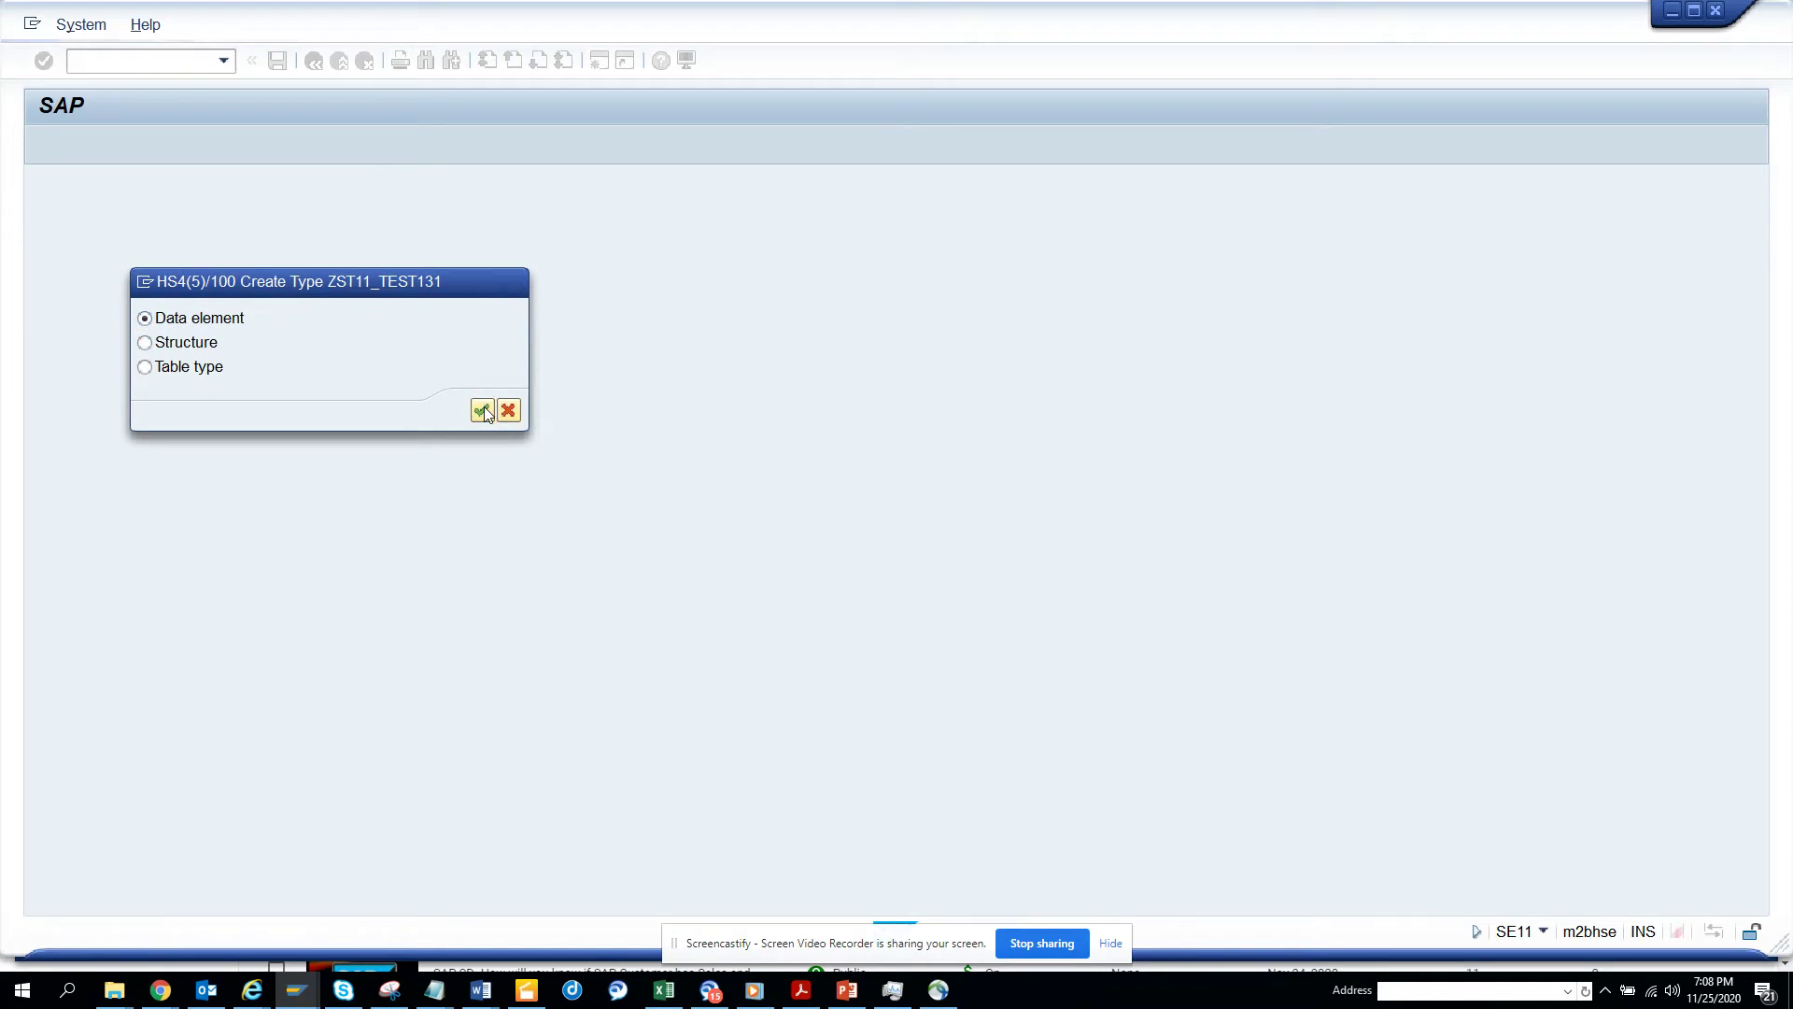
click(483, 413)
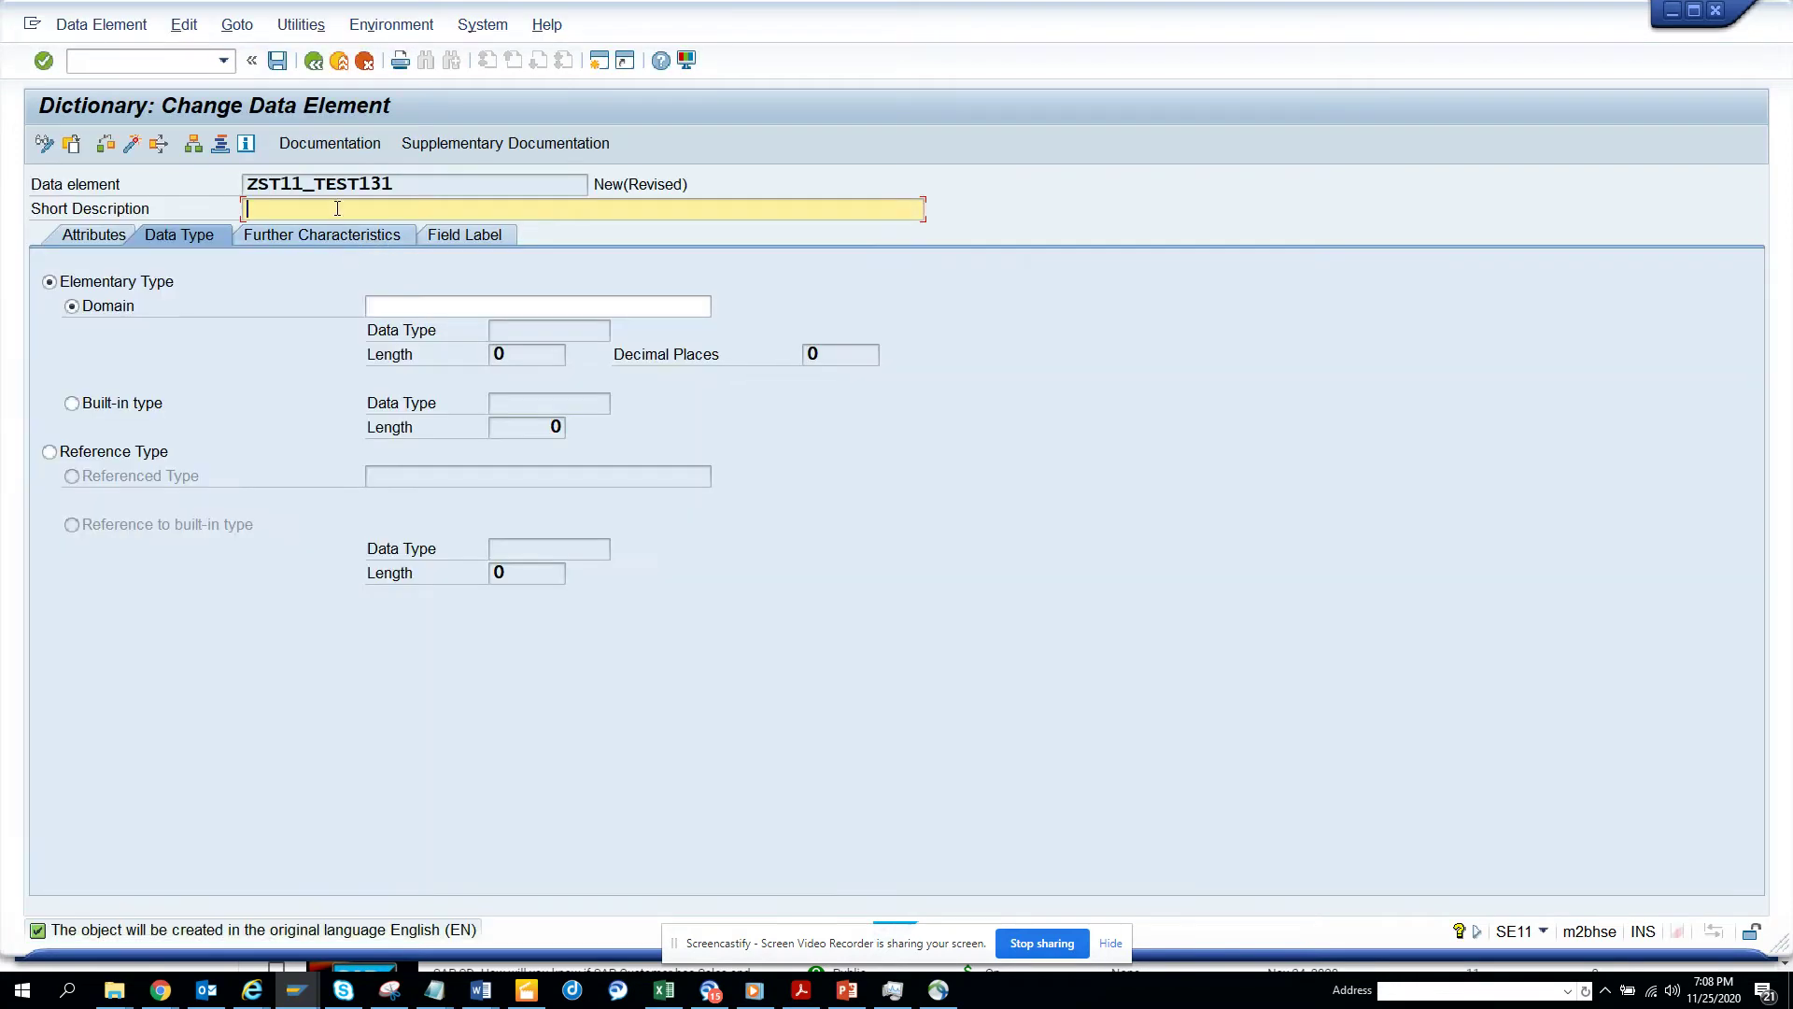
- Describe the data element as PO Type and assign it the domain ZST11_TEST13
text(PO Type)
click(380, 299)
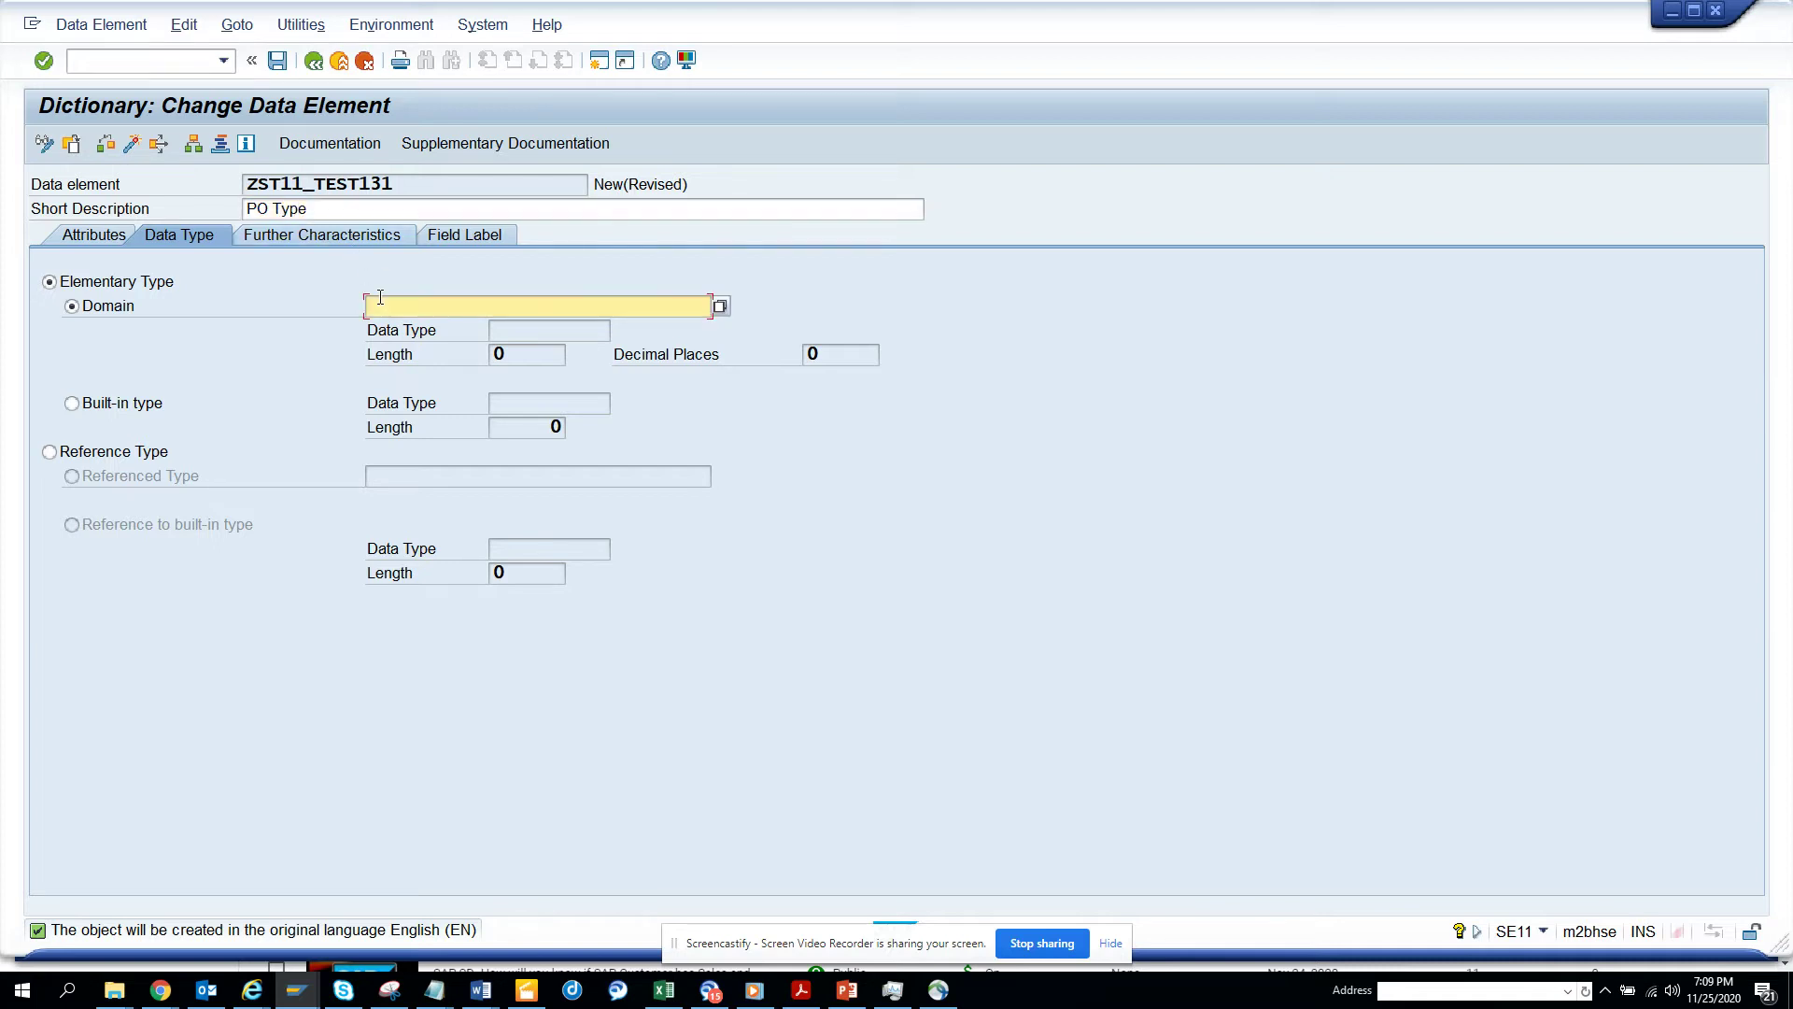
key(ctrl+v)
key(Return)
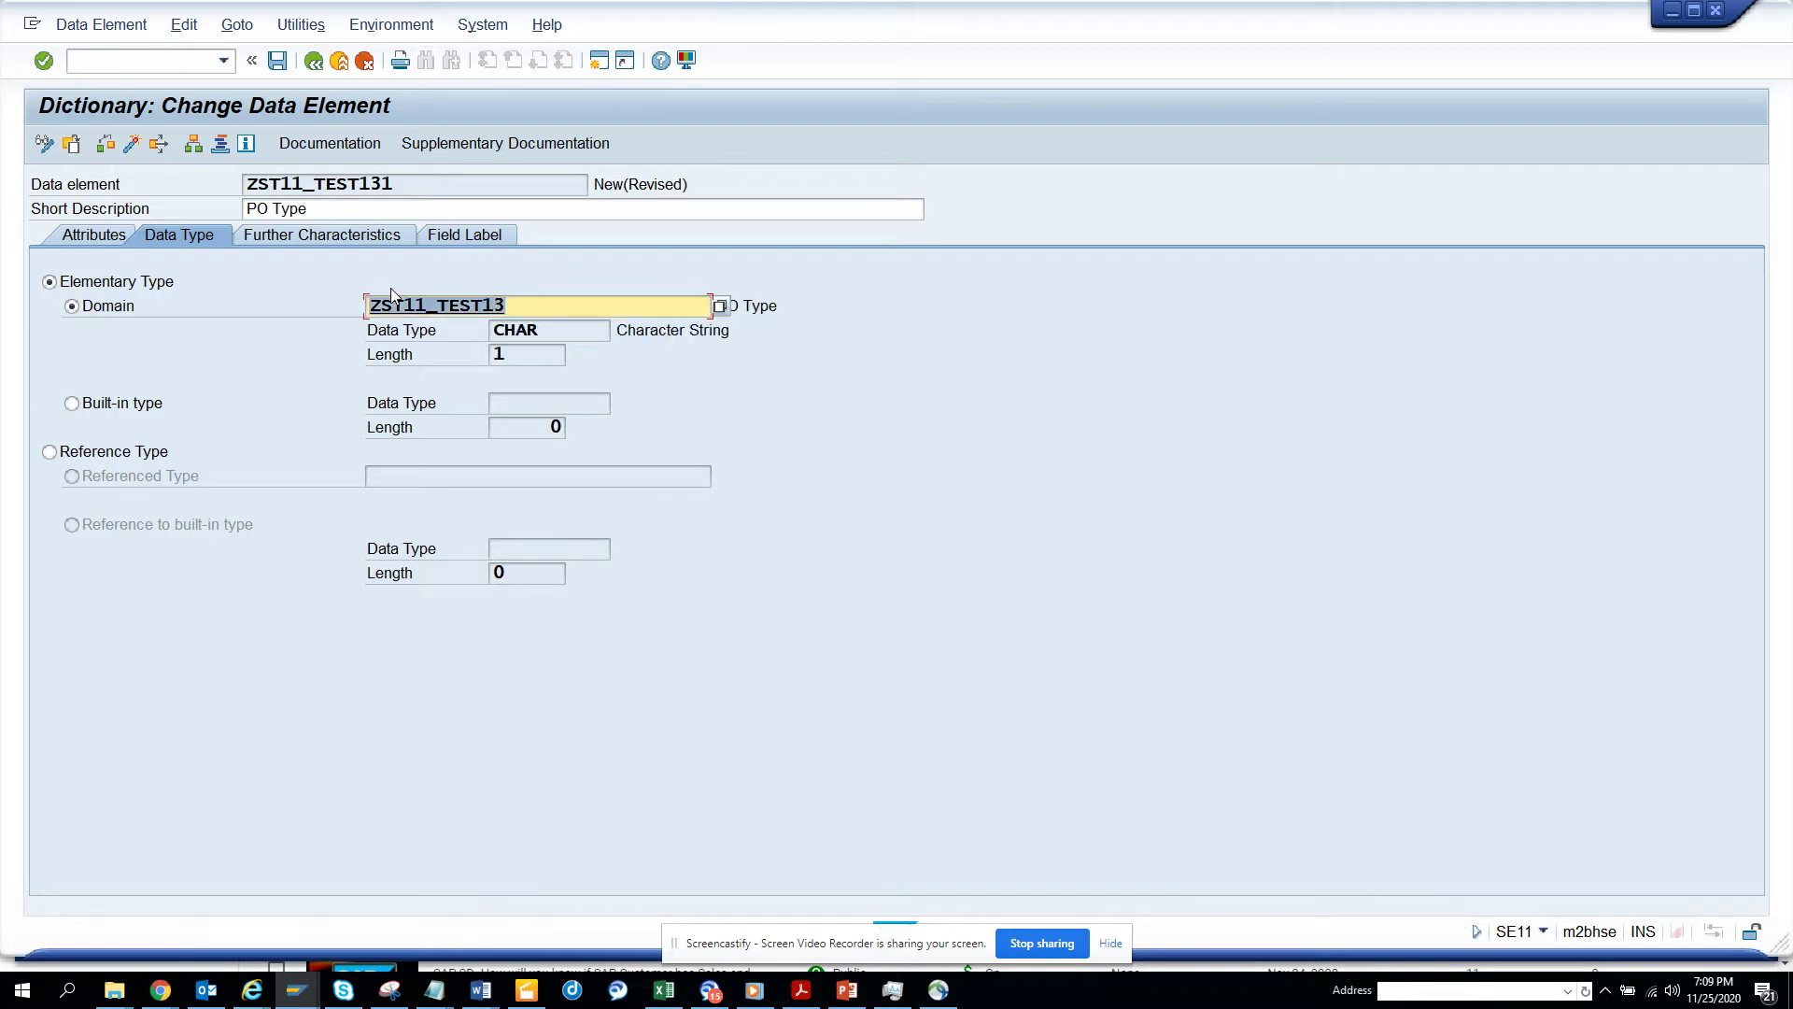
- Set the data element's short field label to PO Ty with length 5
click(478, 233)
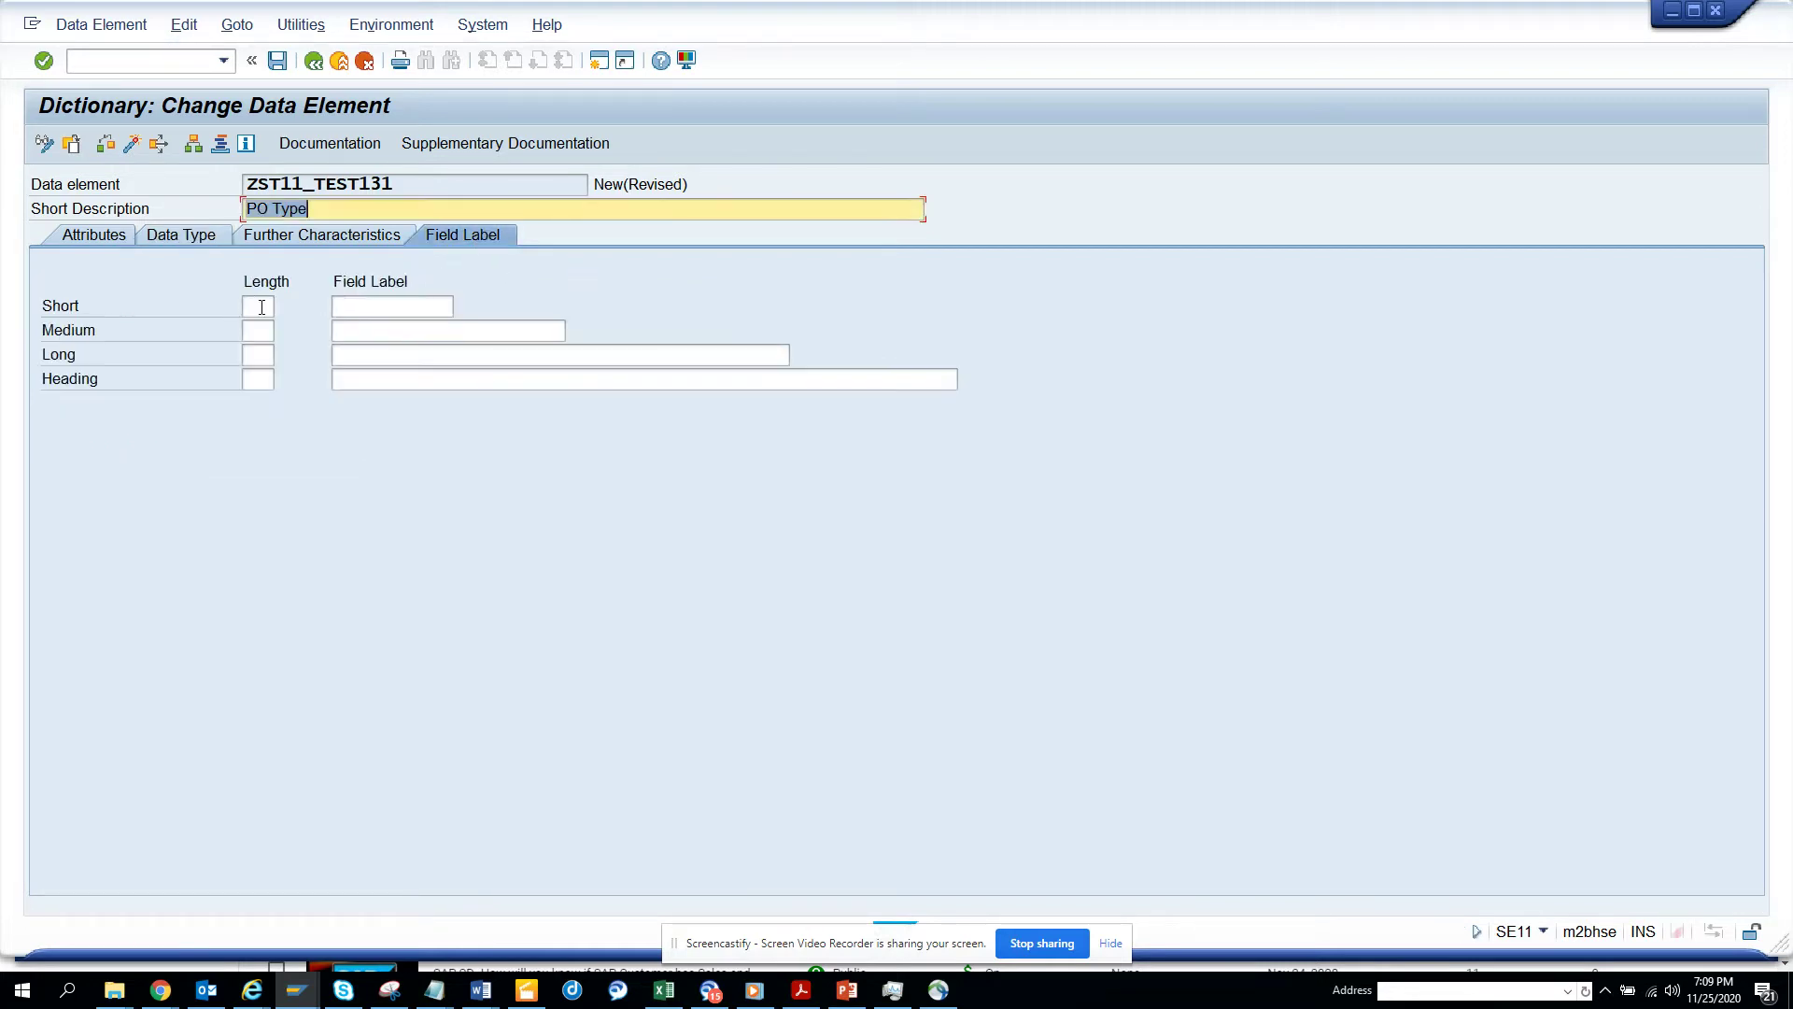
click(265, 306)
text(1)
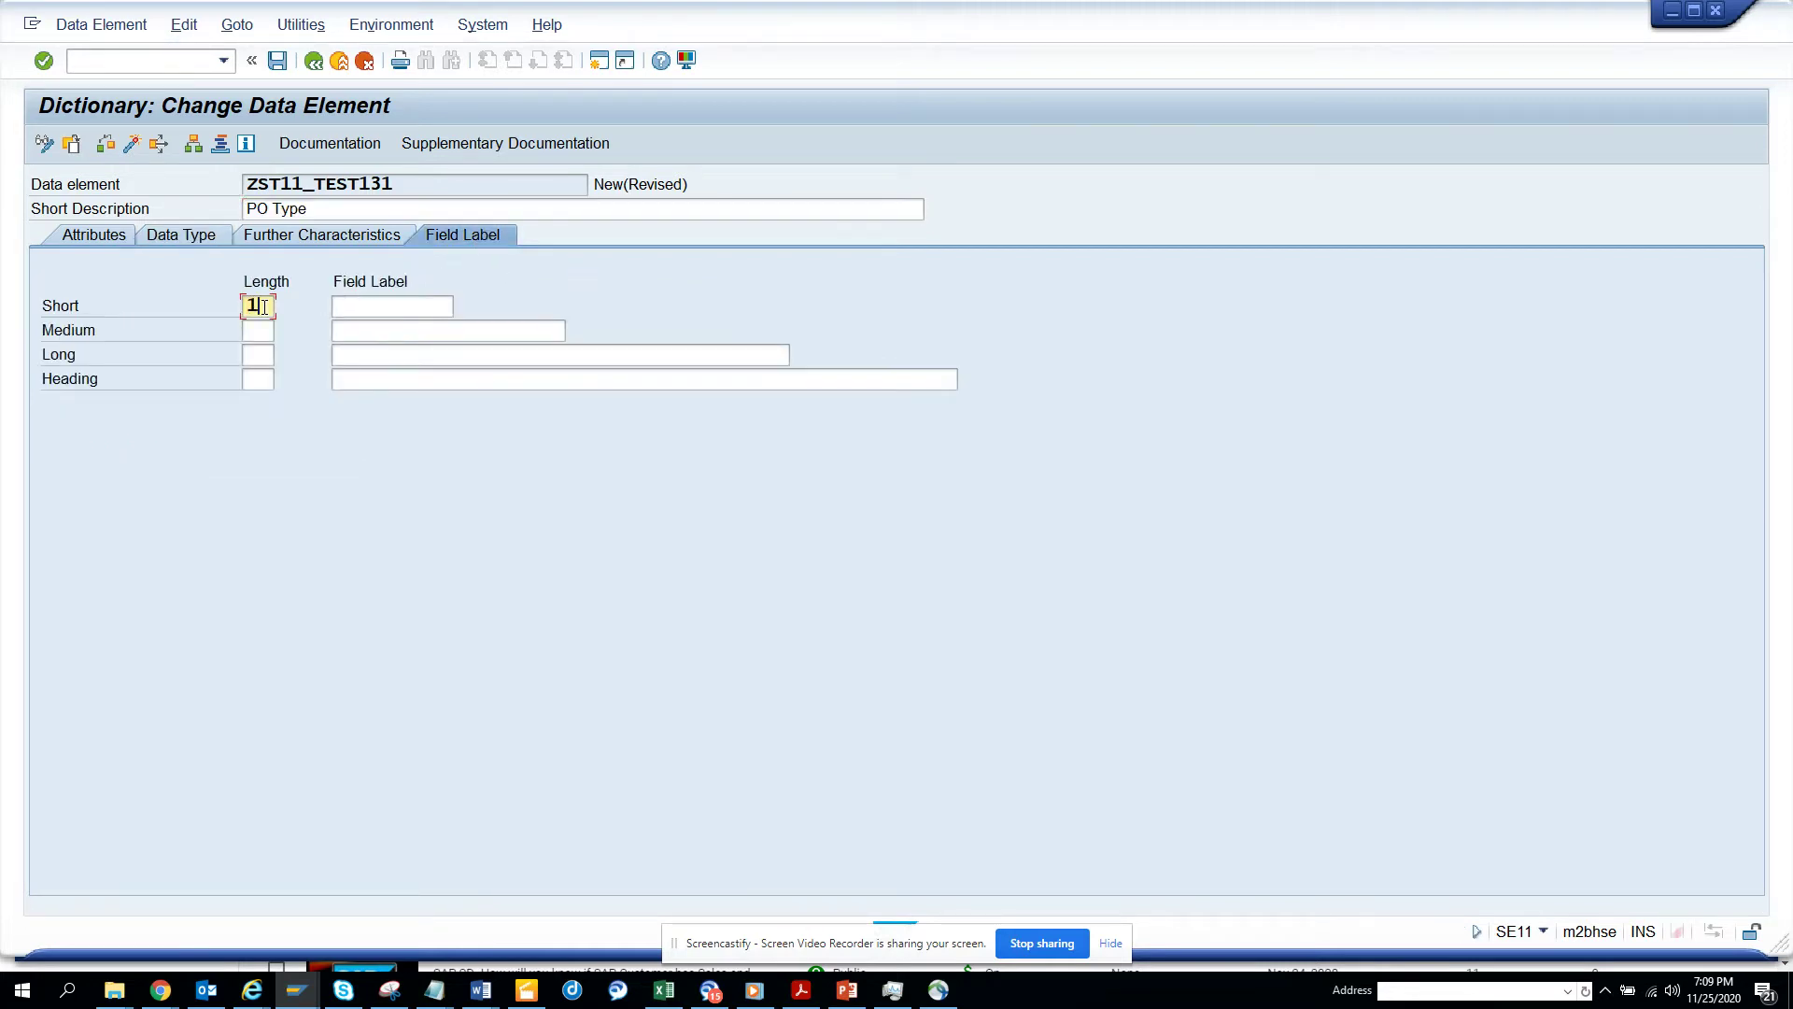
click(373, 310)
drag(266, 304, 179, 294)
text(5)
click(396, 297)
click(417, 305)
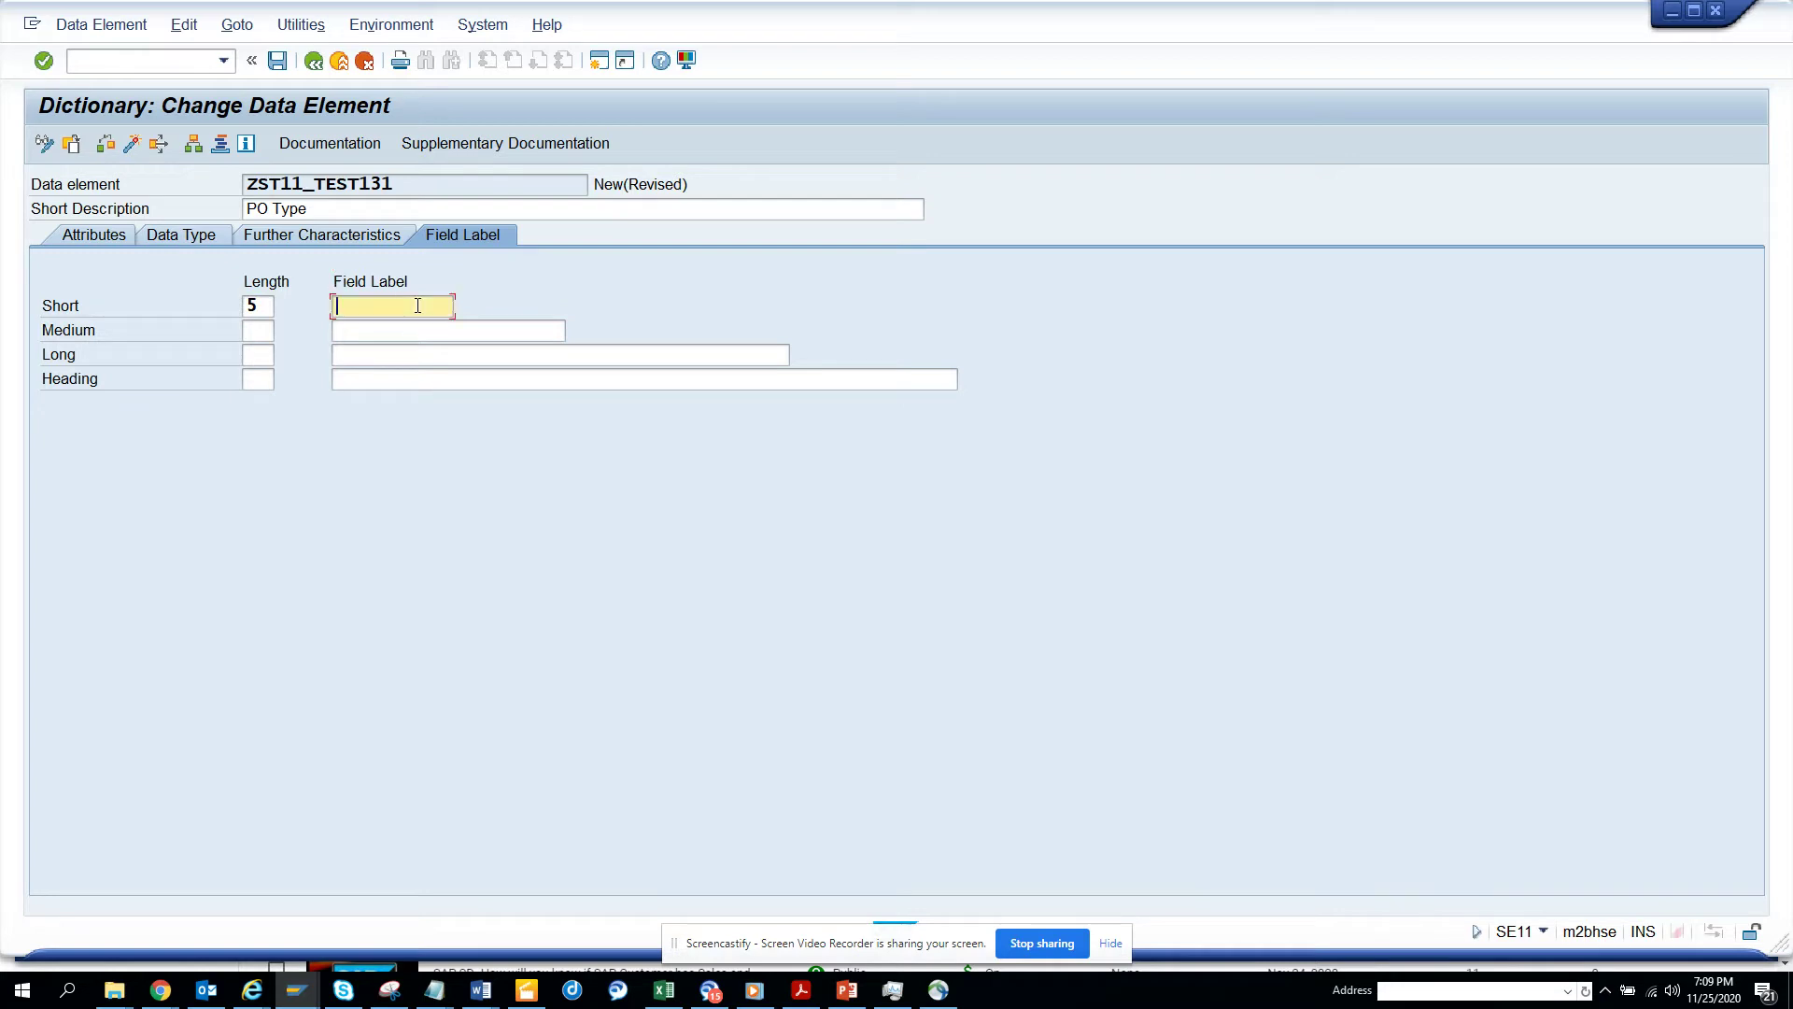
text(PO Ty)
click(259, 306)
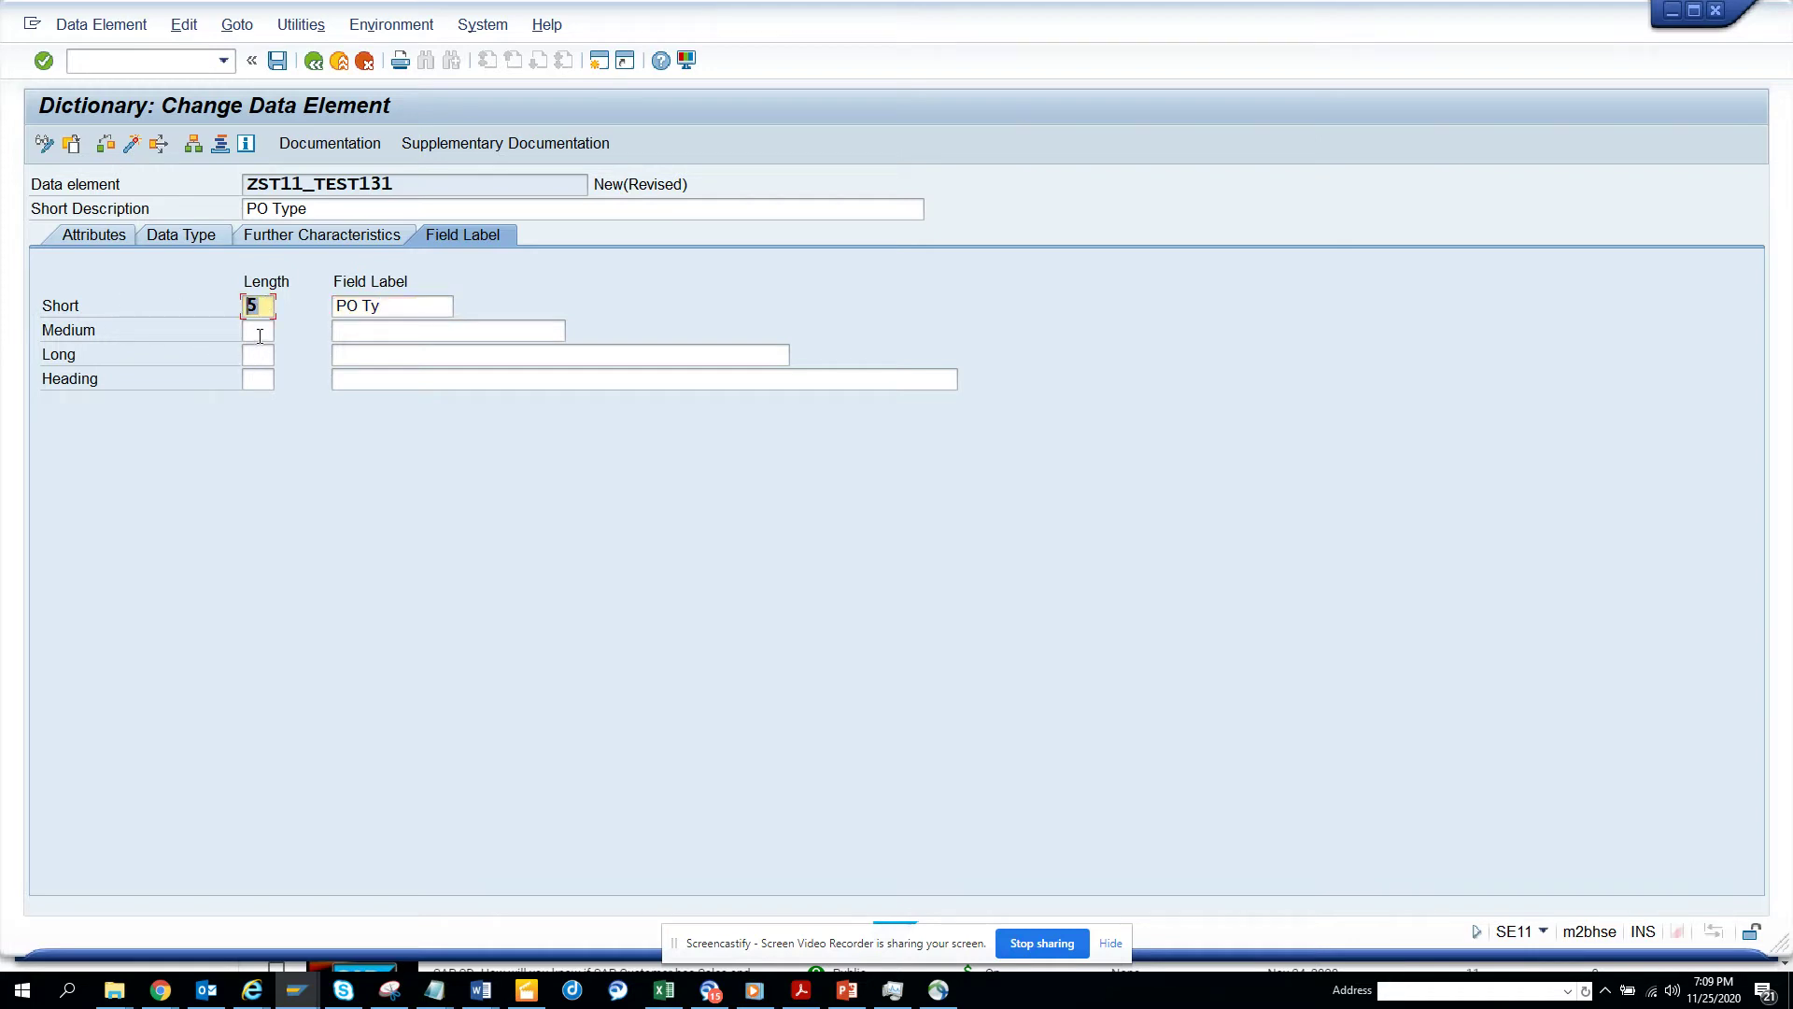
- Set the medium and long field labels to PO Type, with lengths 10 and 15
click(258, 331)
text(10)
key(Tab)
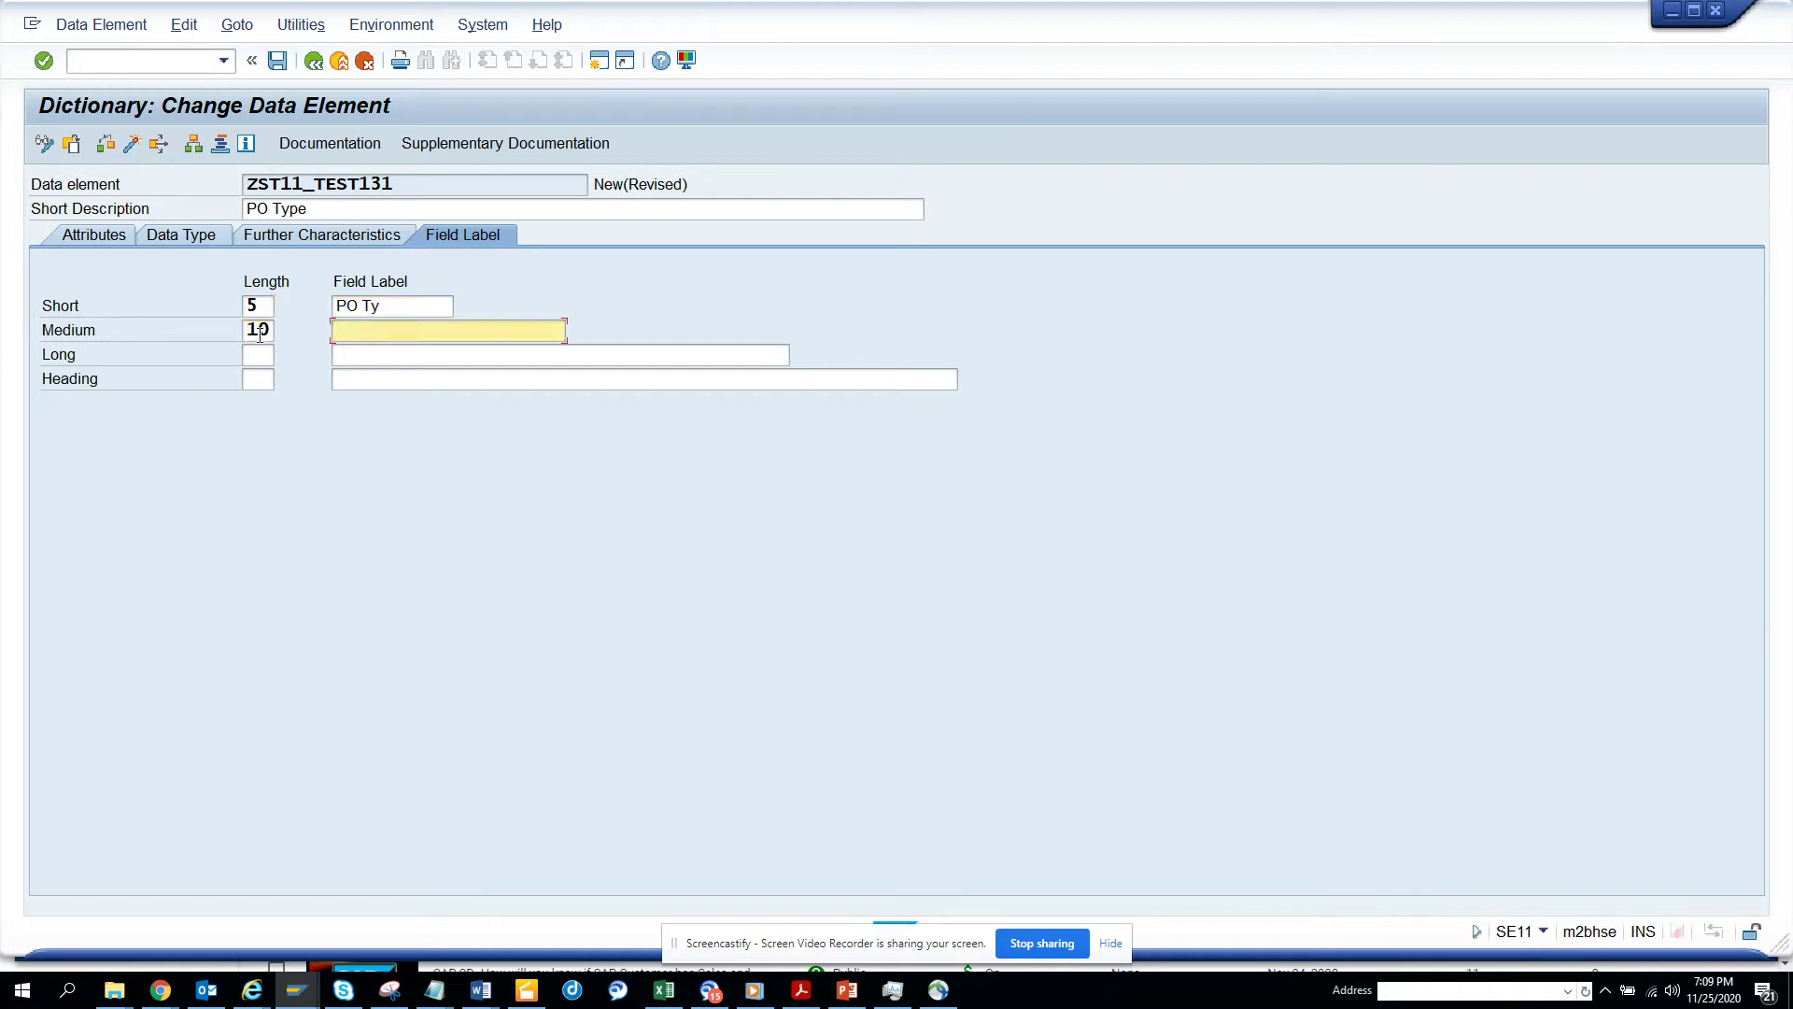
text(PO Type)
click(259, 355)
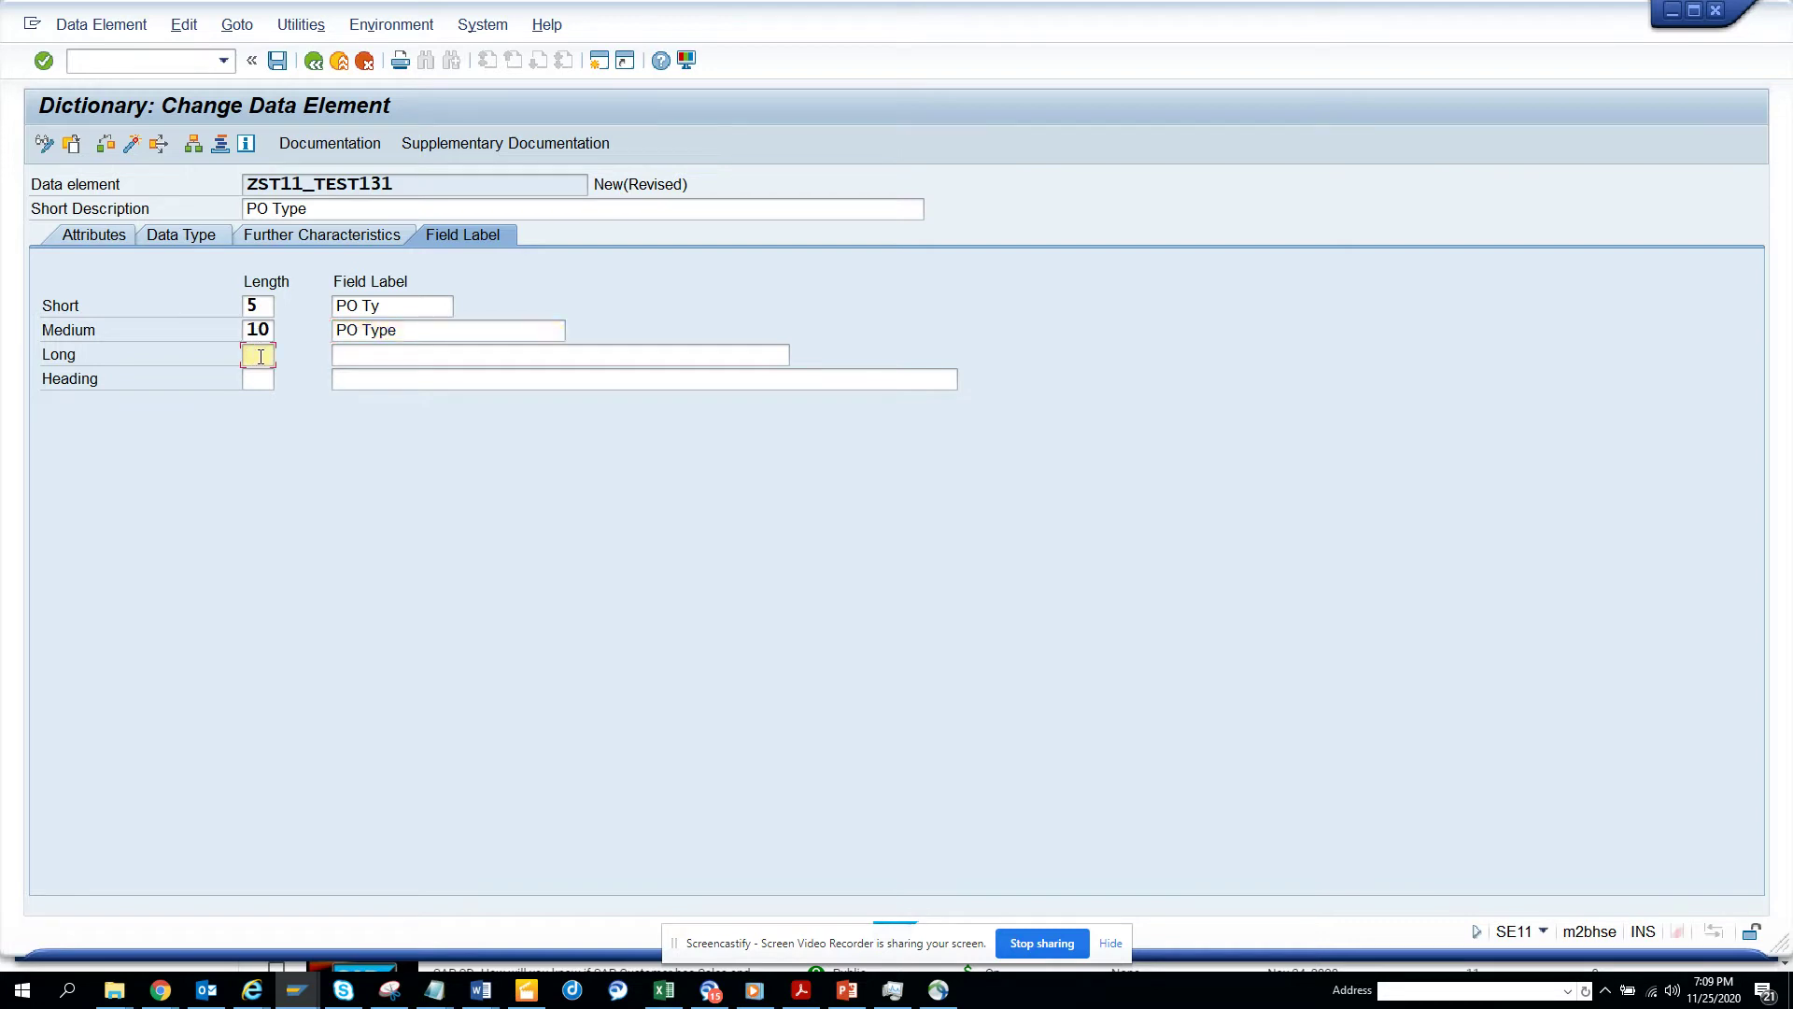
text(15)
key(Tab)
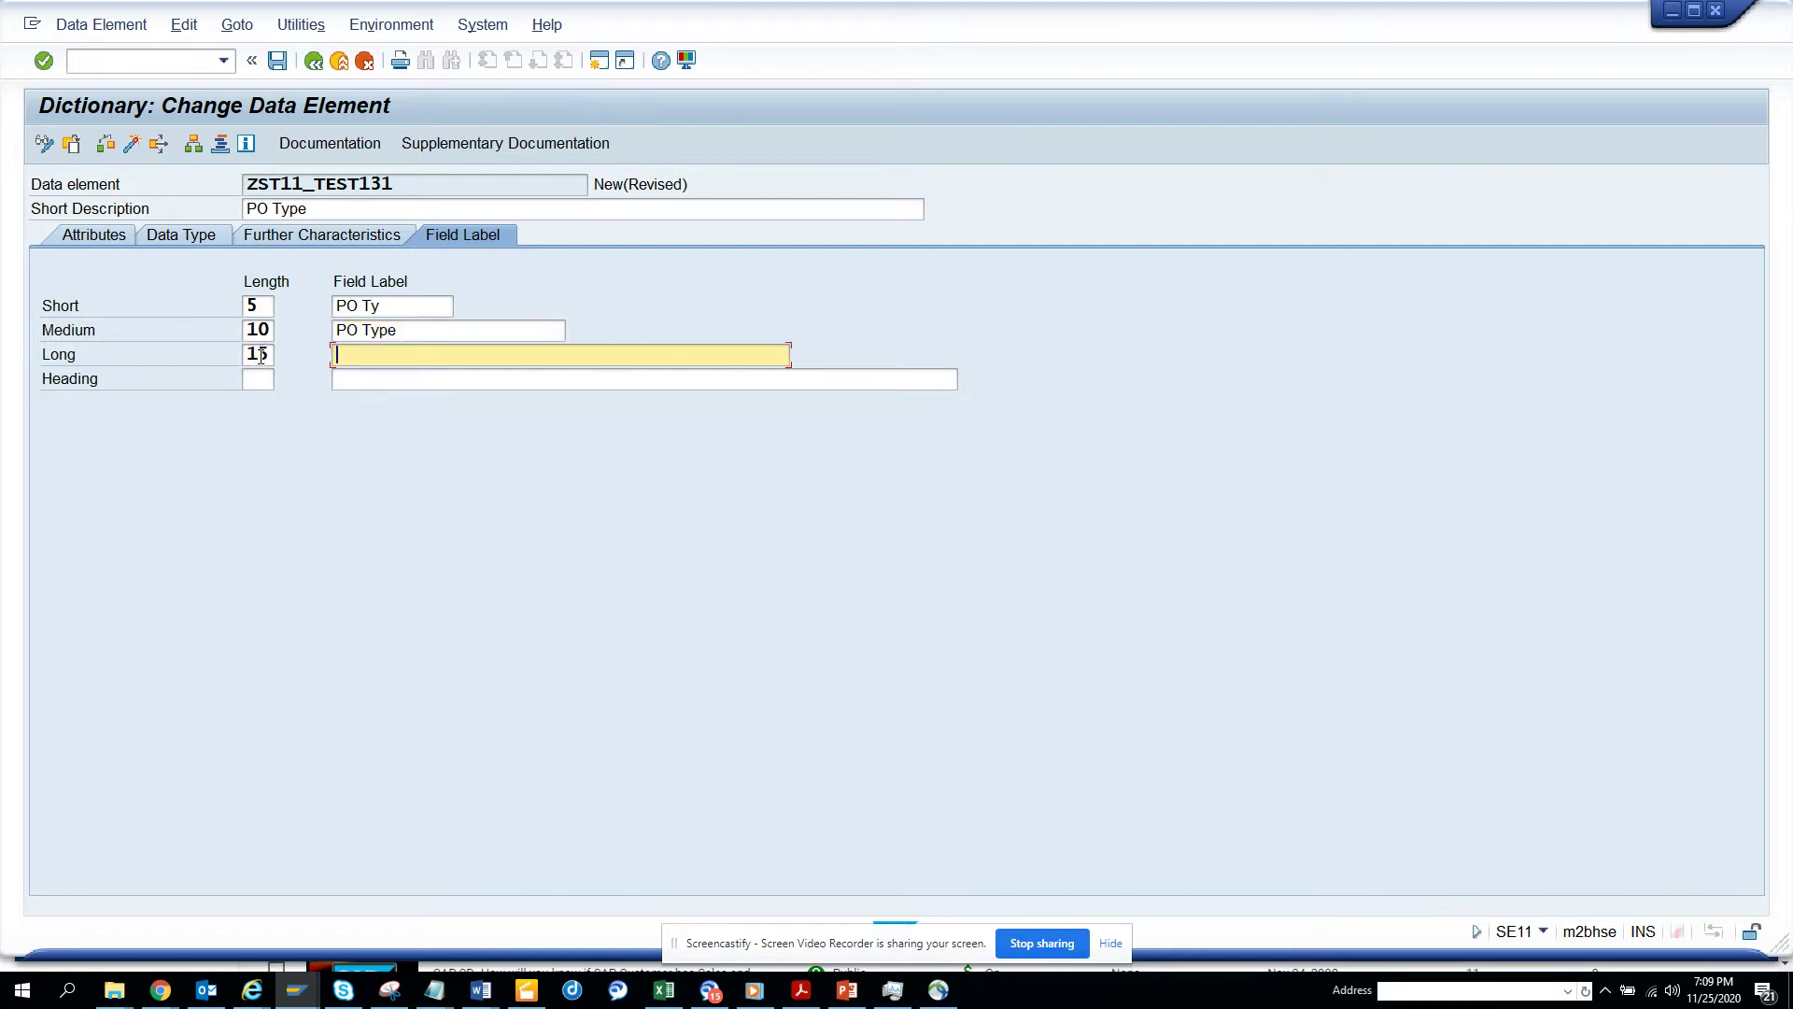
text(PO Type)
- Set the data element's heading label to Purchase Order Type with length 20
click(257, 382)
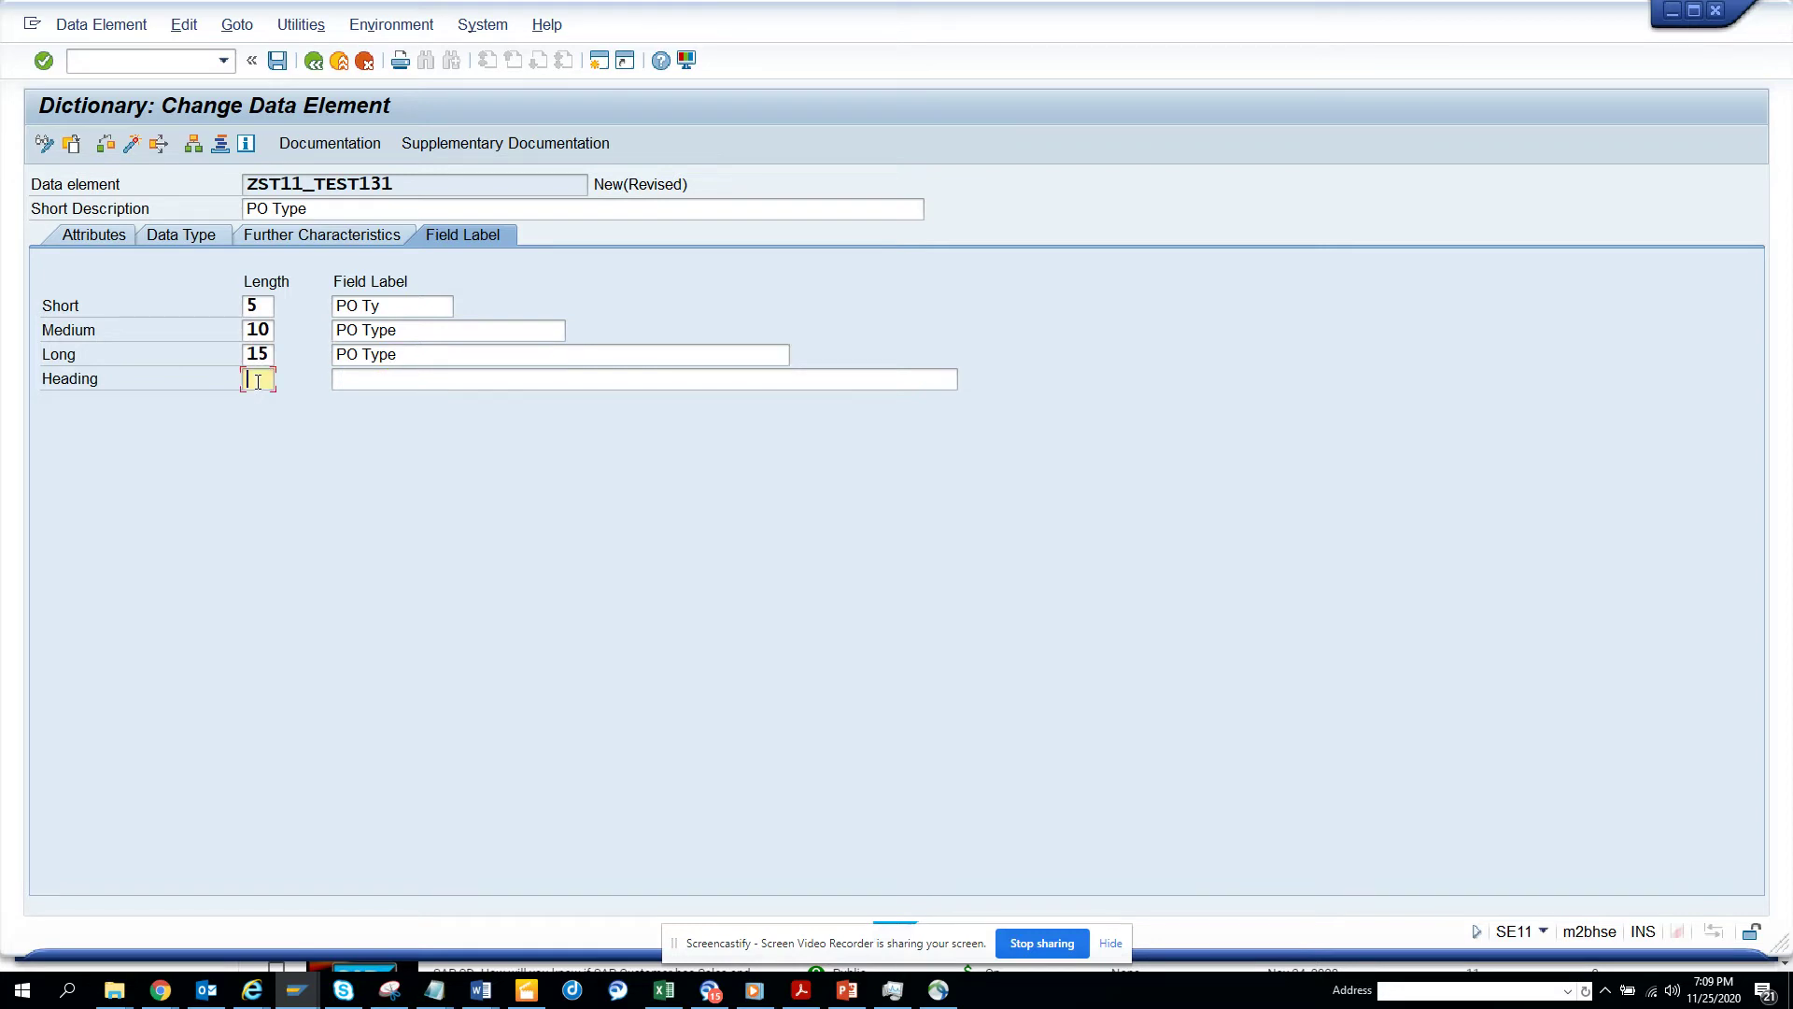
text(20)
key(Tab)
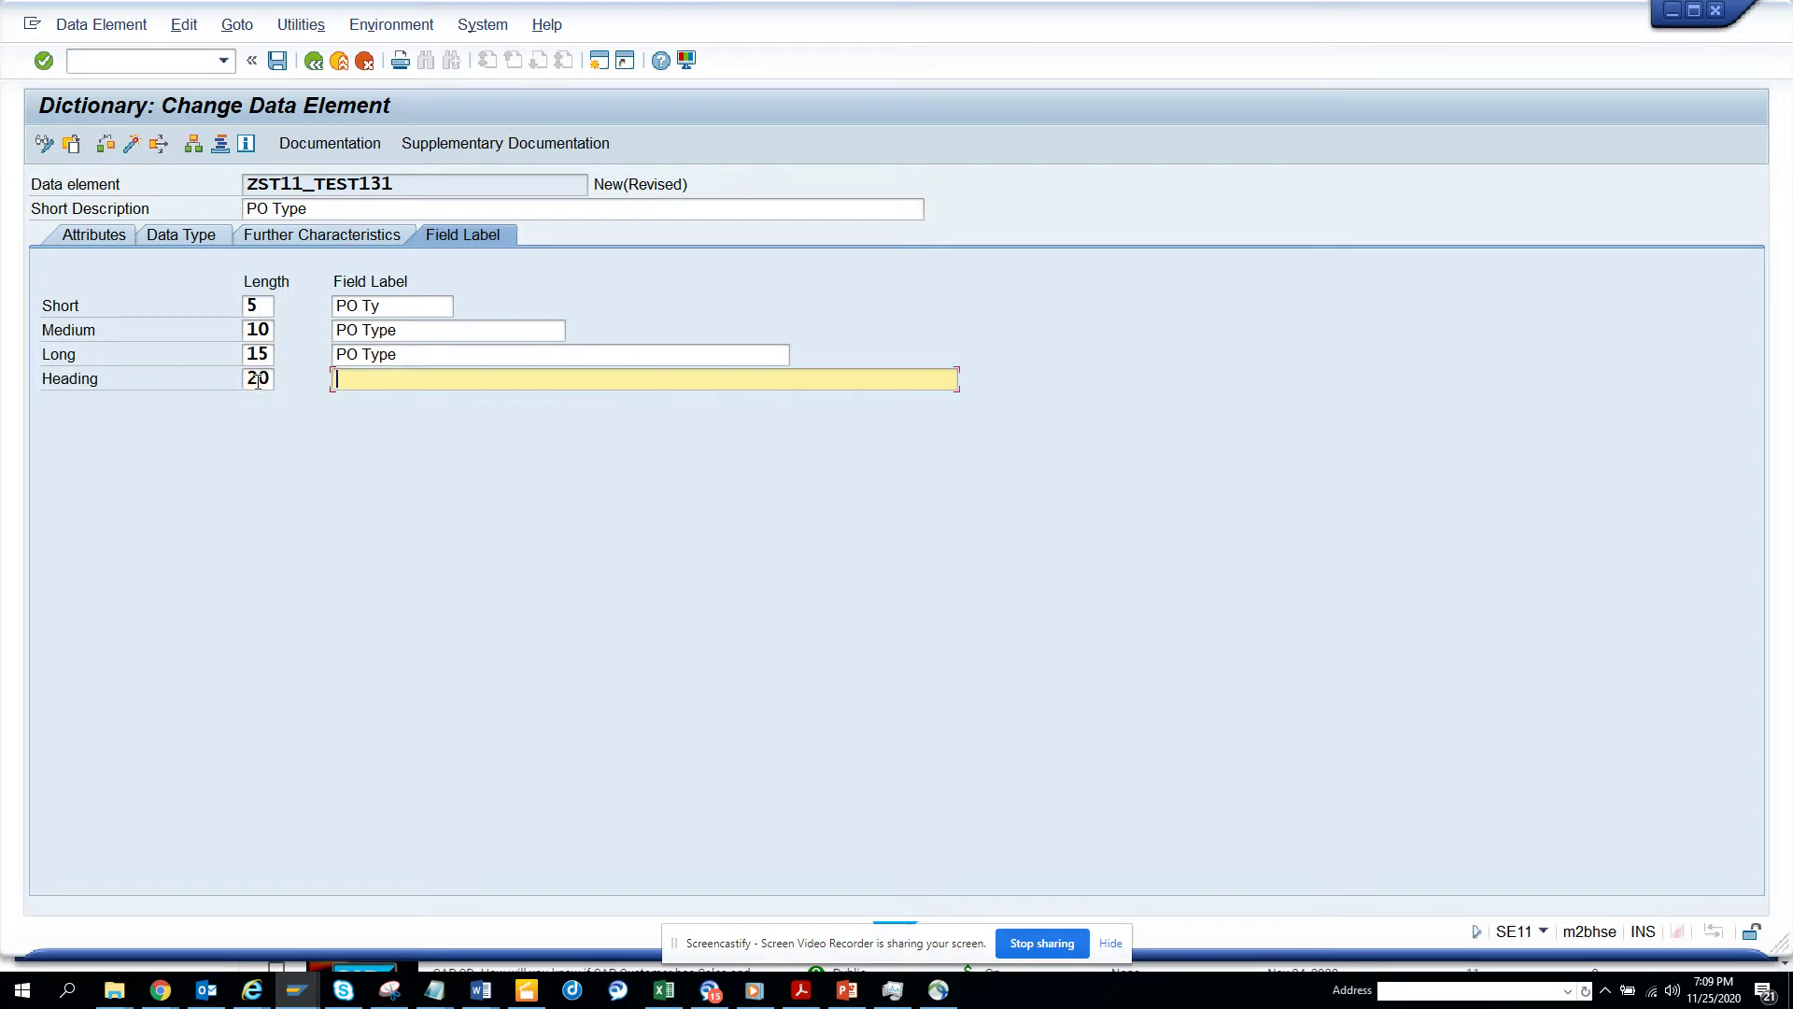
text(PurchaseeOrder Type)
key(Return)
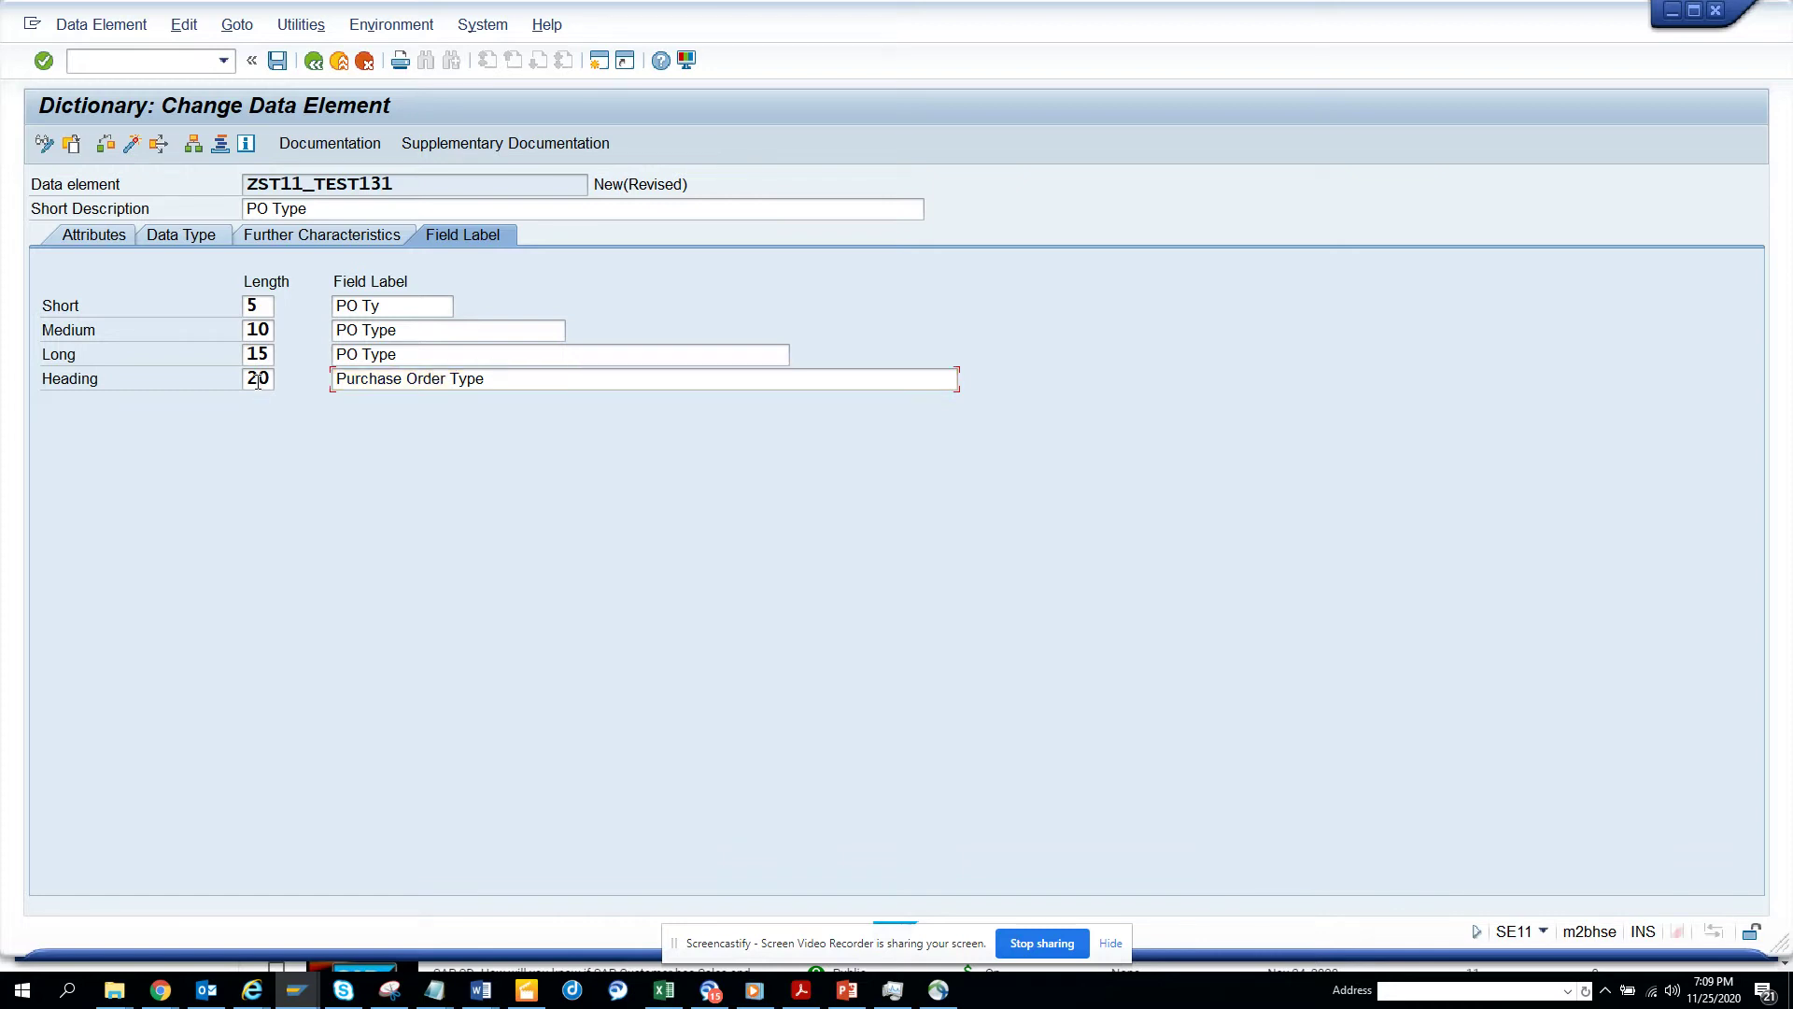
- Activate the data element, saving it in package $TMP
click(131, 143)
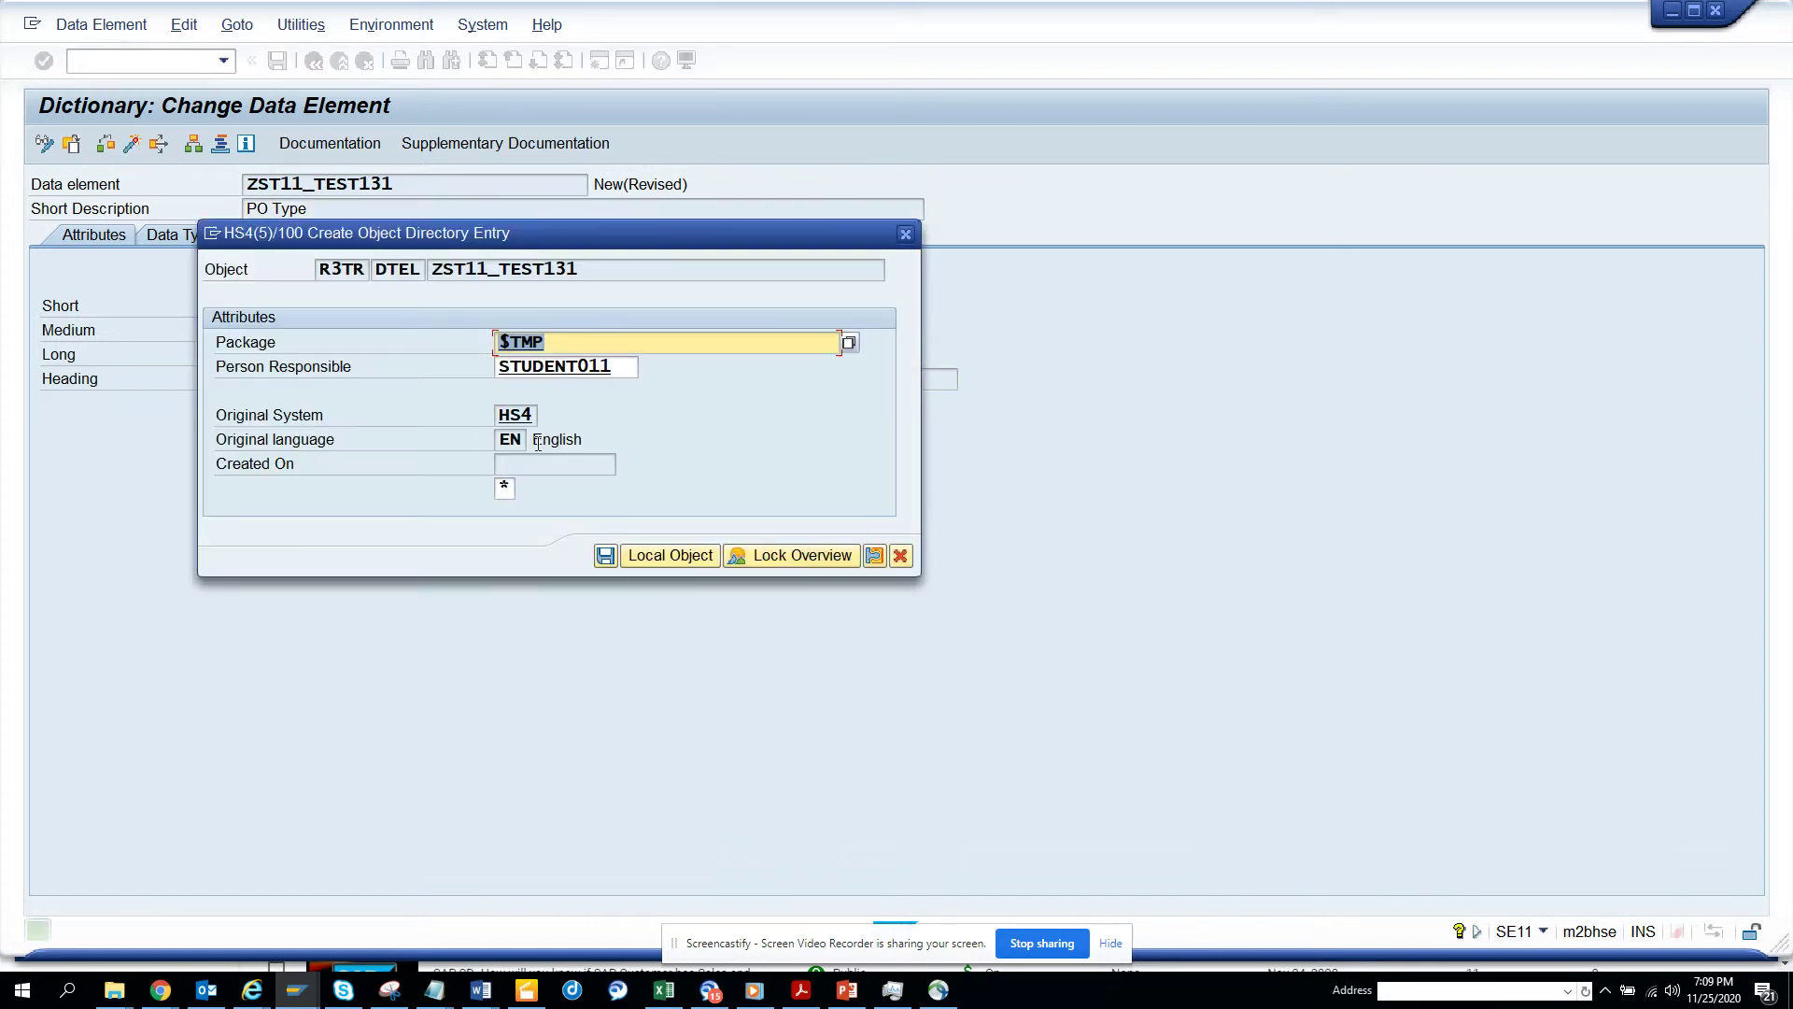
click(605, 555)
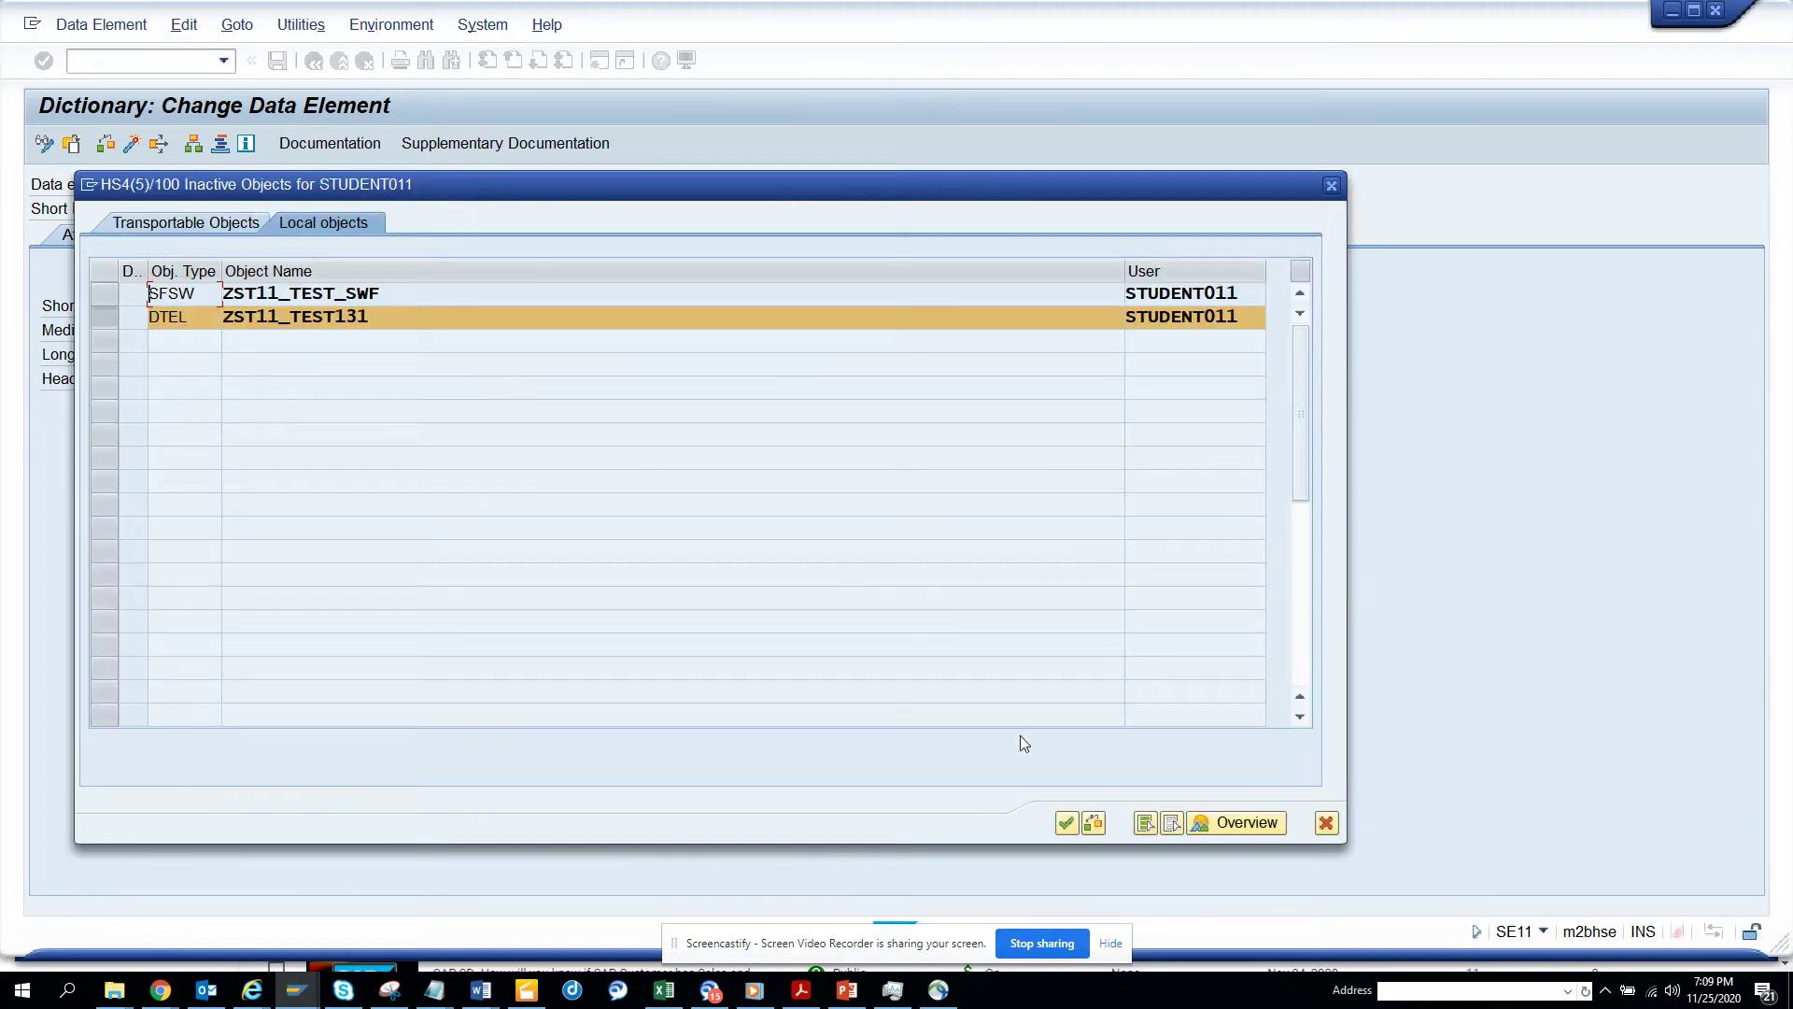
click(1066, 823)
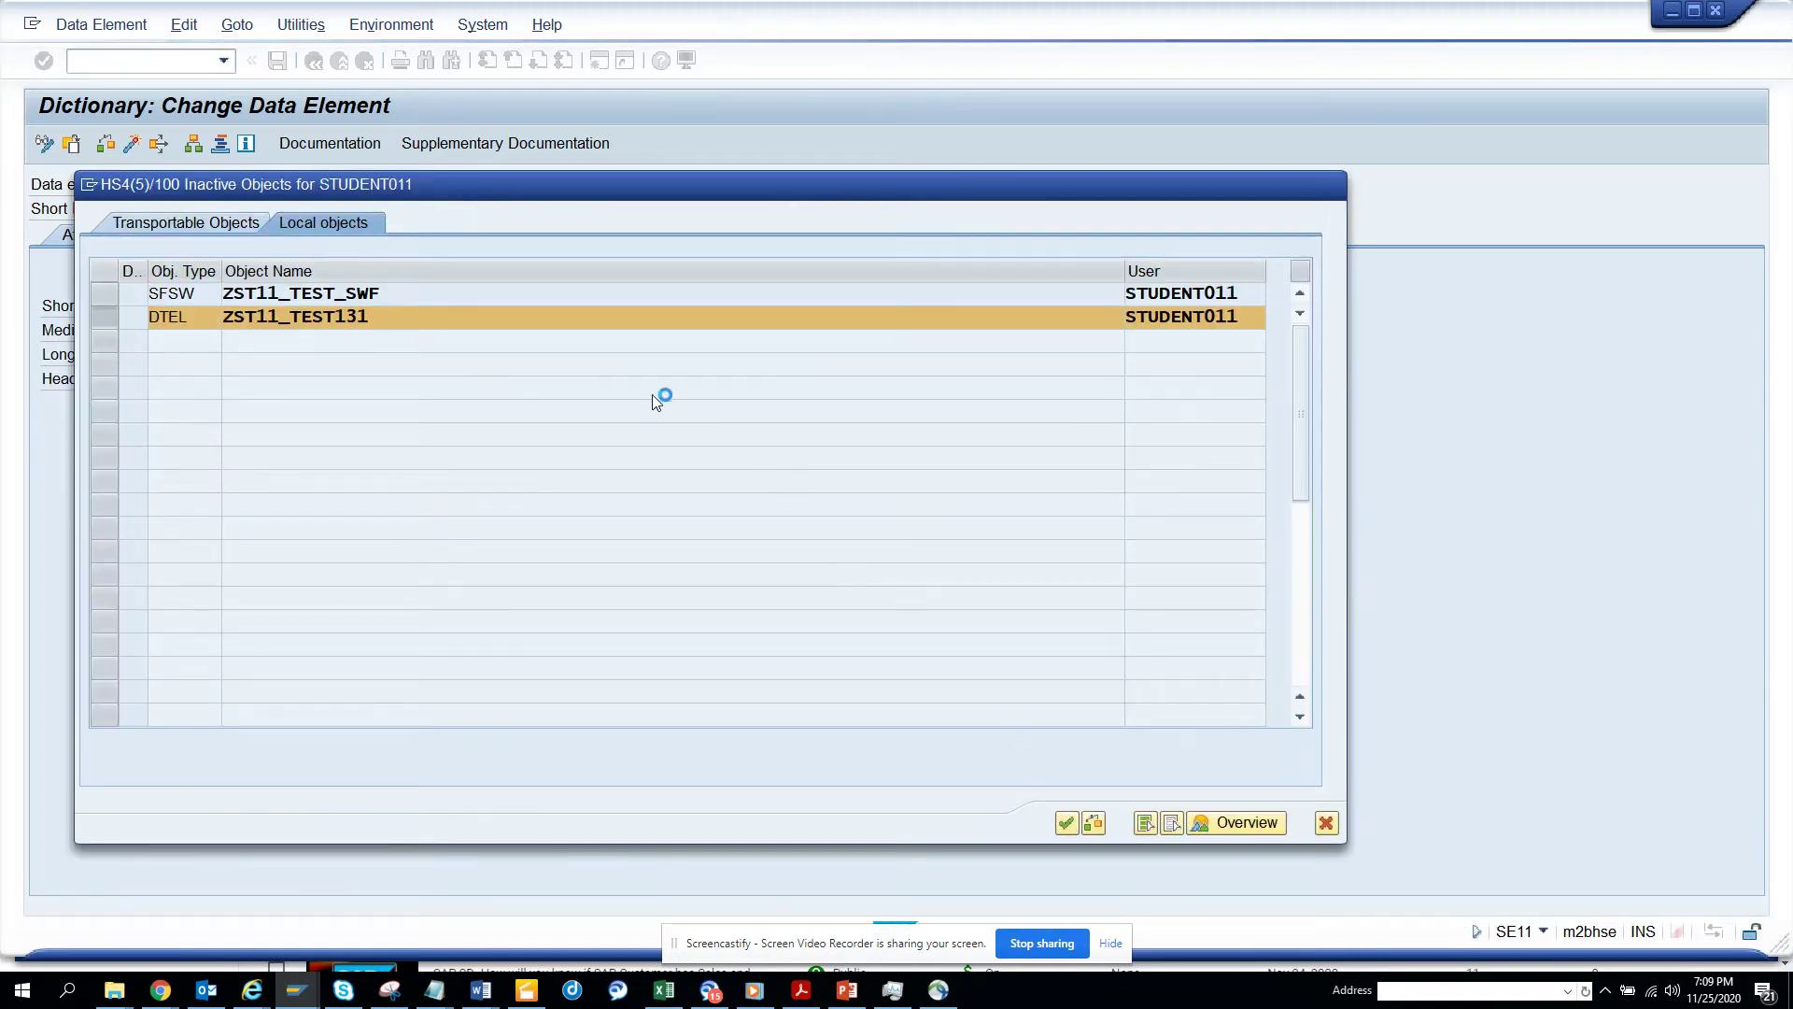
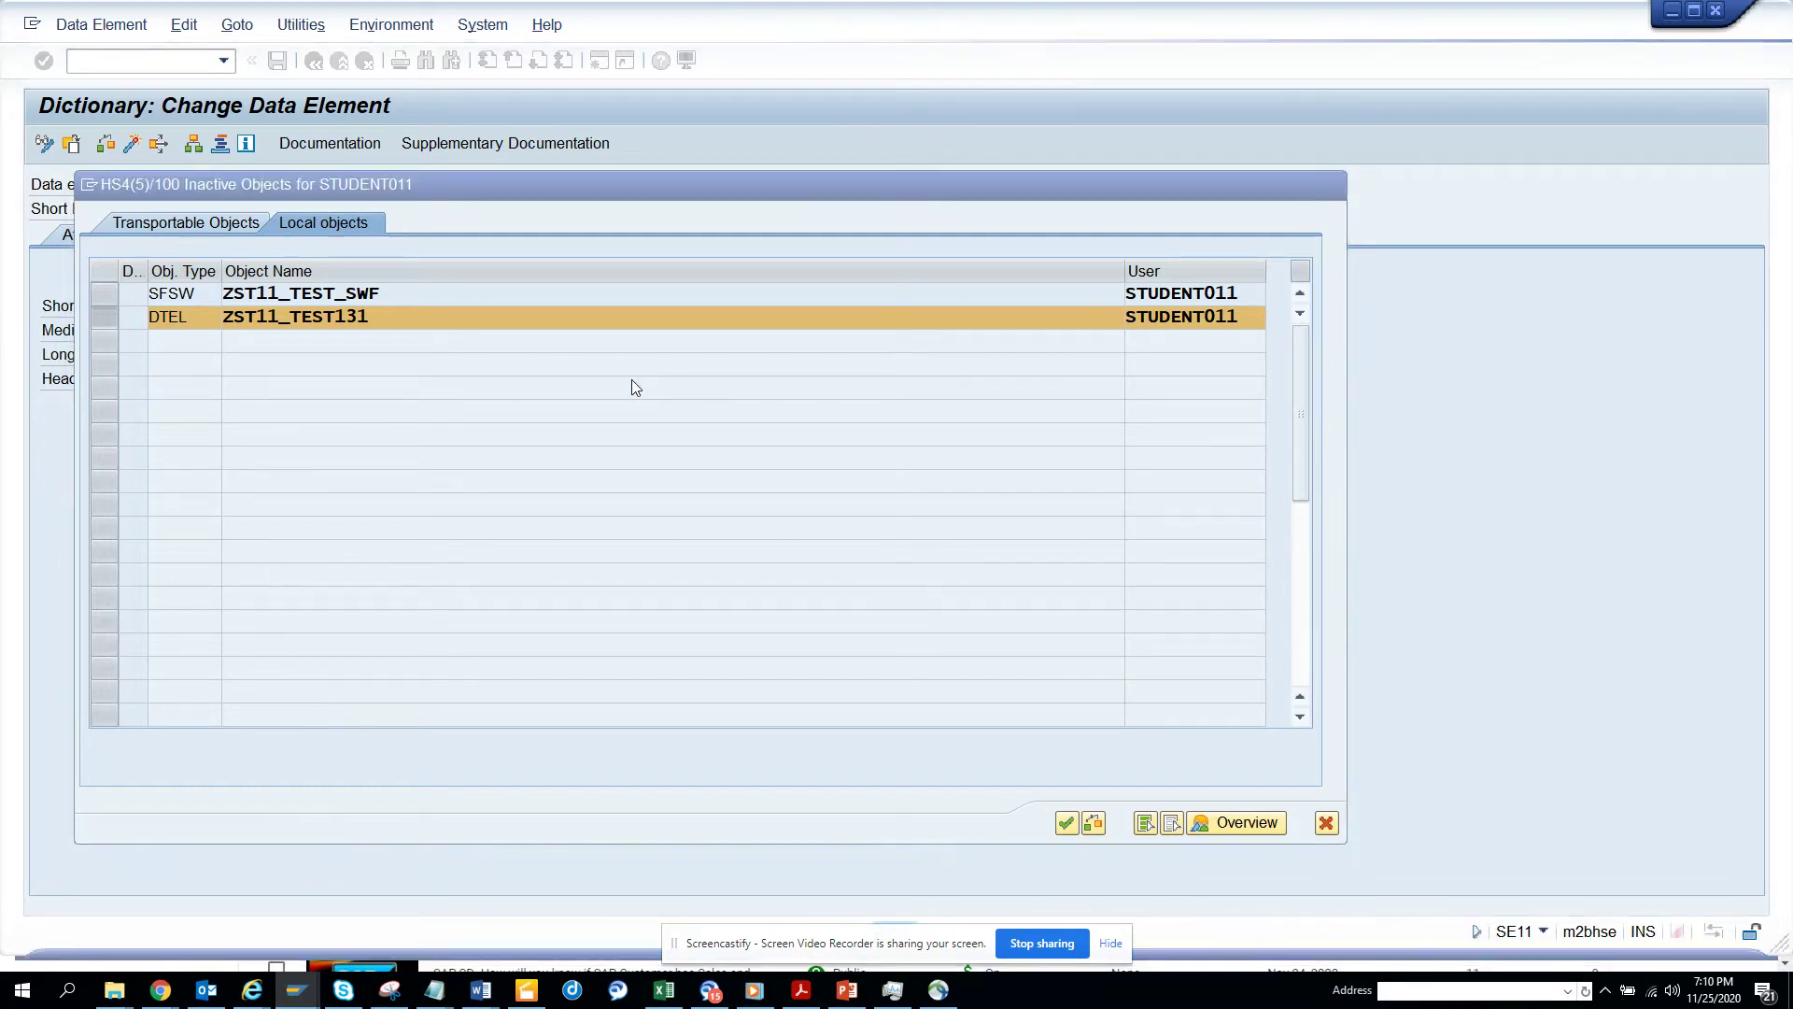
- Switch to the other SAP session and stop the transaction of the running test 123 program
key(alt+Tab)
click(328, 217)
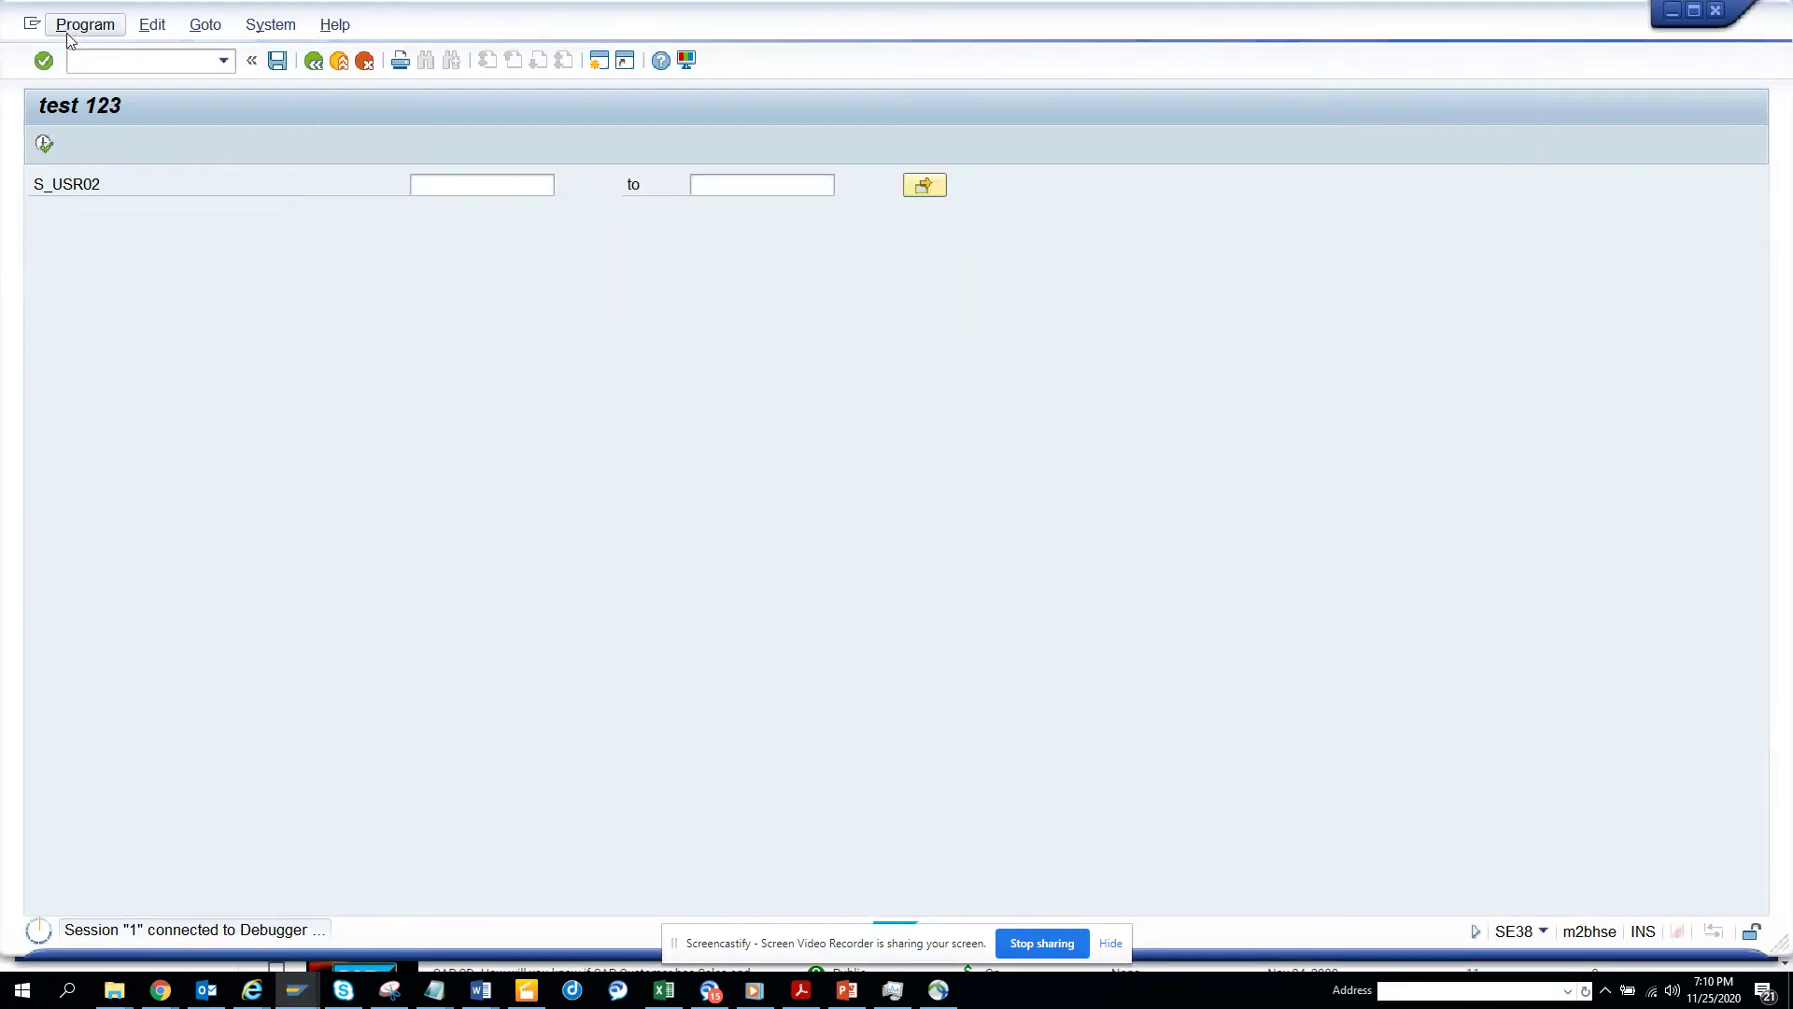
click(32, 24)
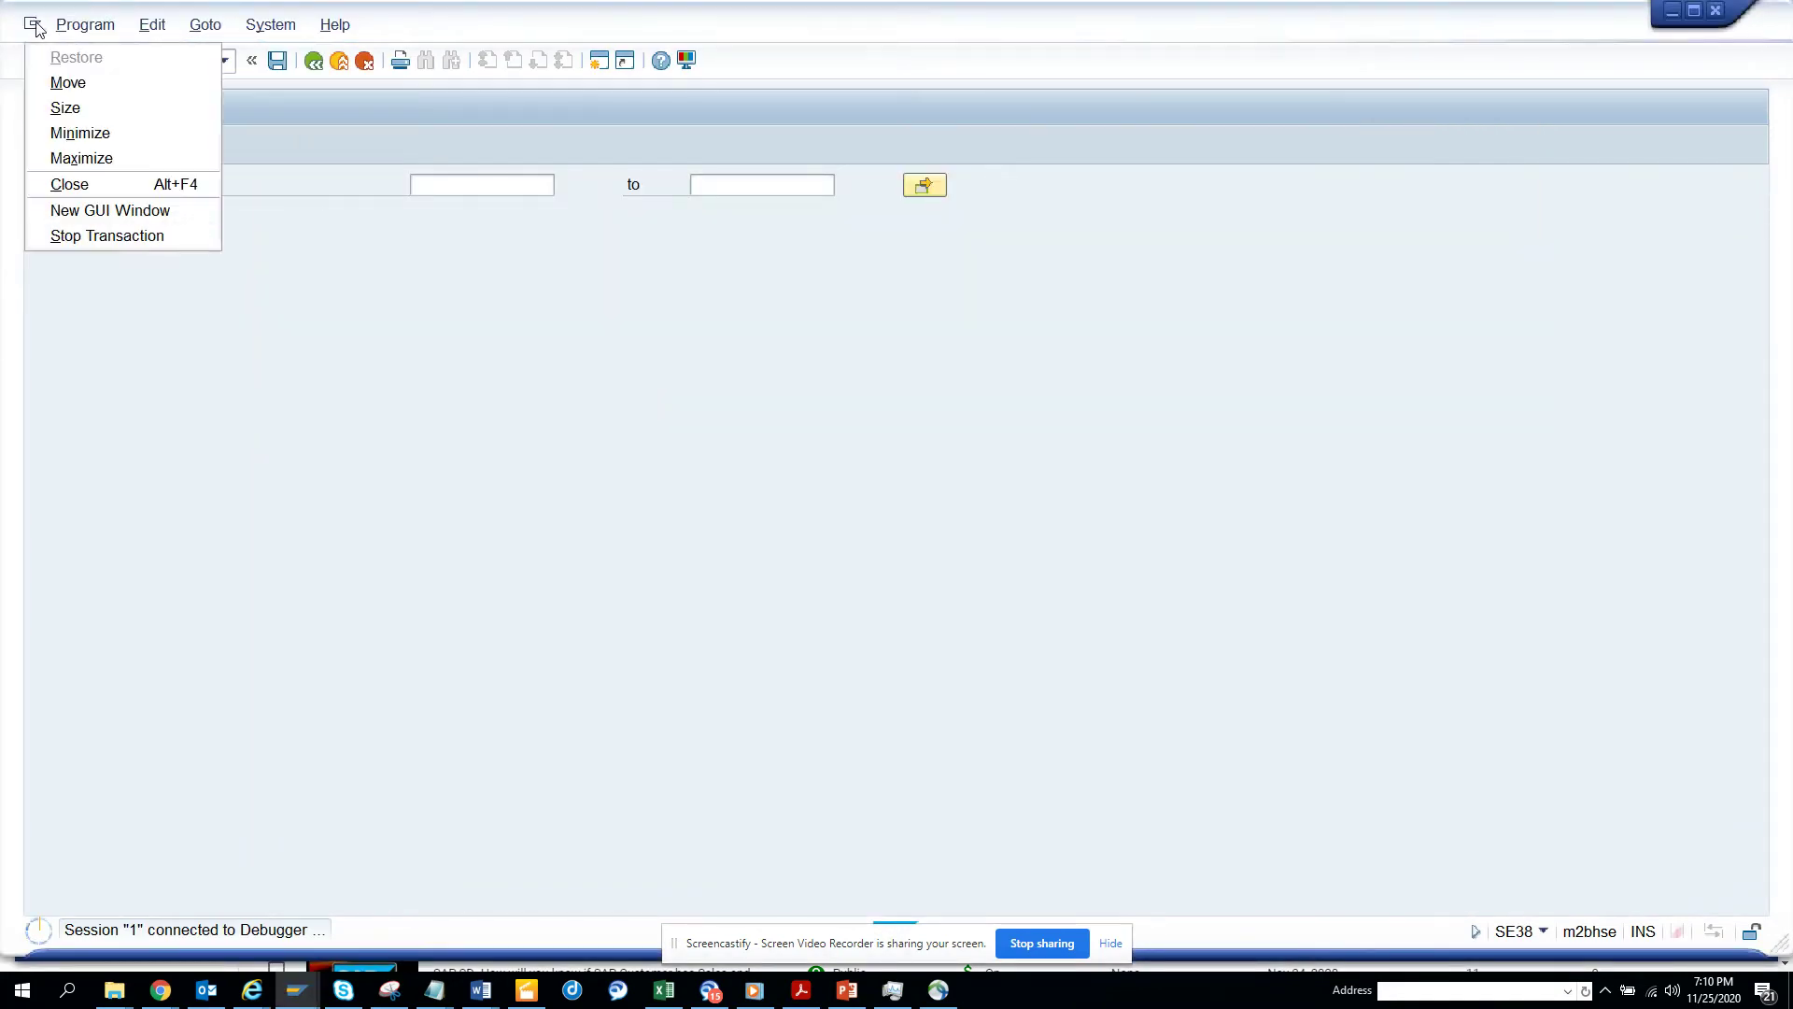
click(105, 236)
- Start the ABAP Editor (SE38) and open the source code of report ZST11_TEST123 for changing
text(s)
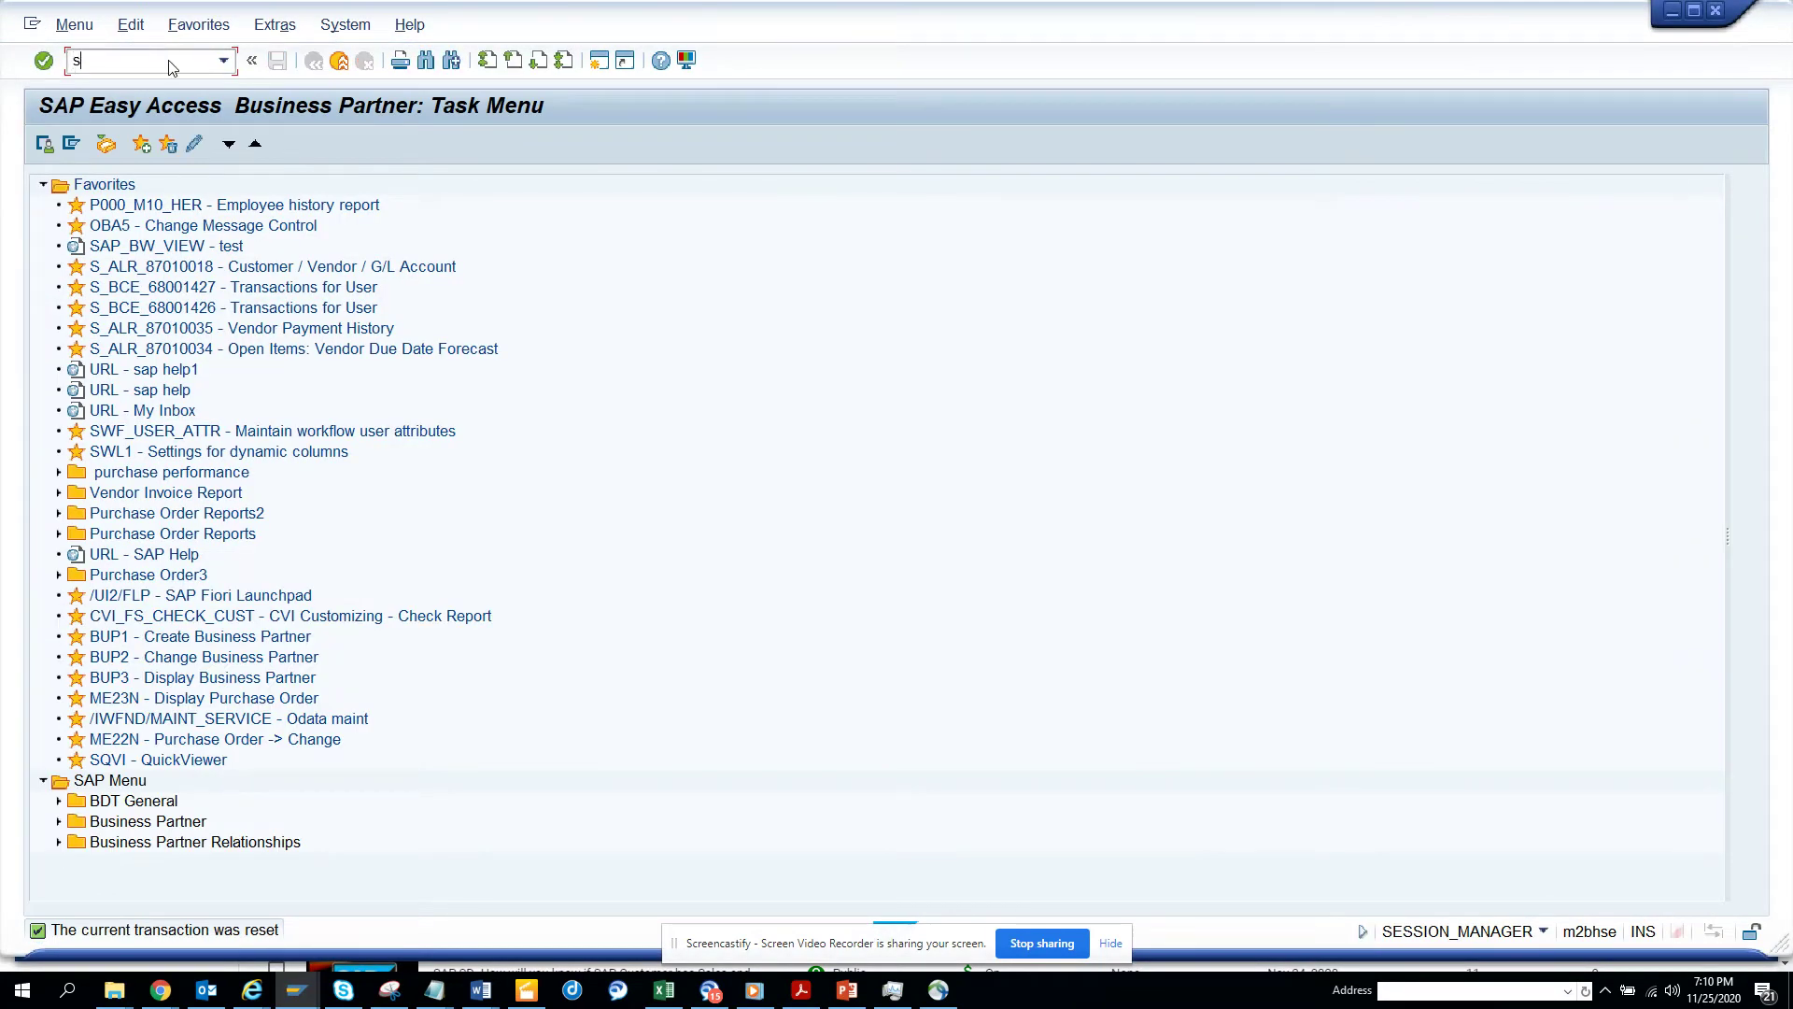
key(Return)
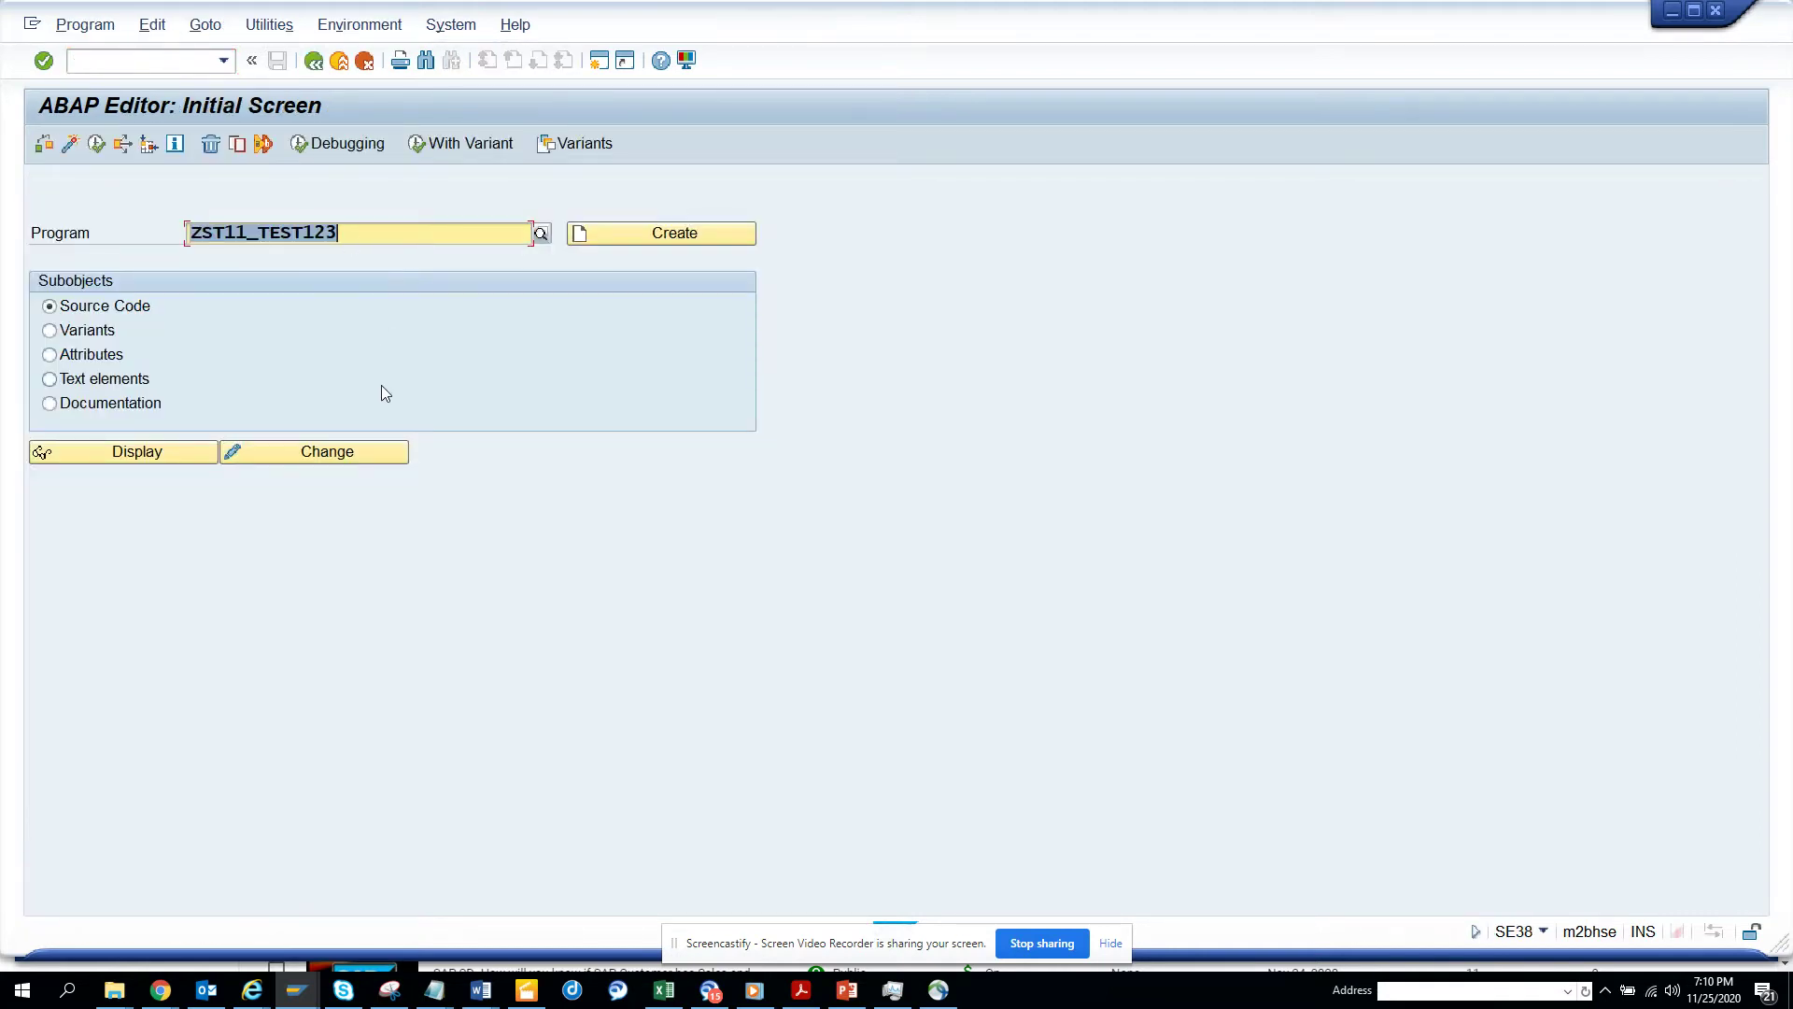
click(351, 449)
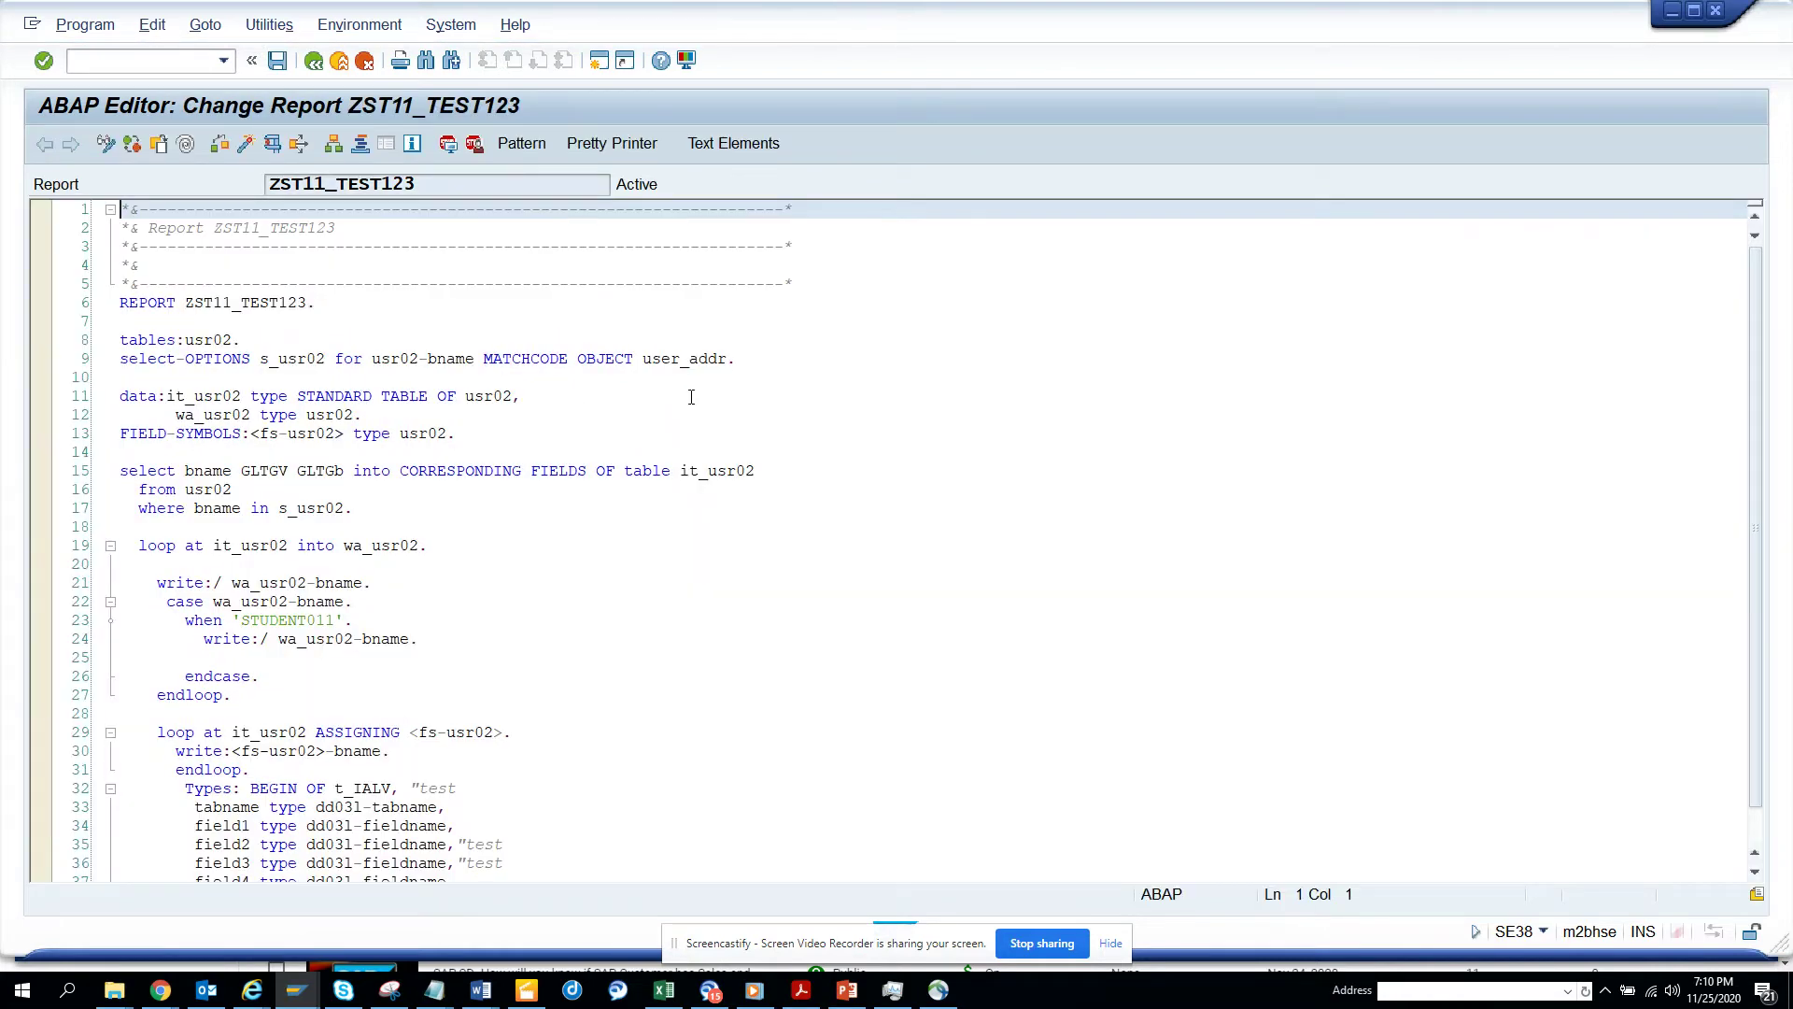
click(776, 359)
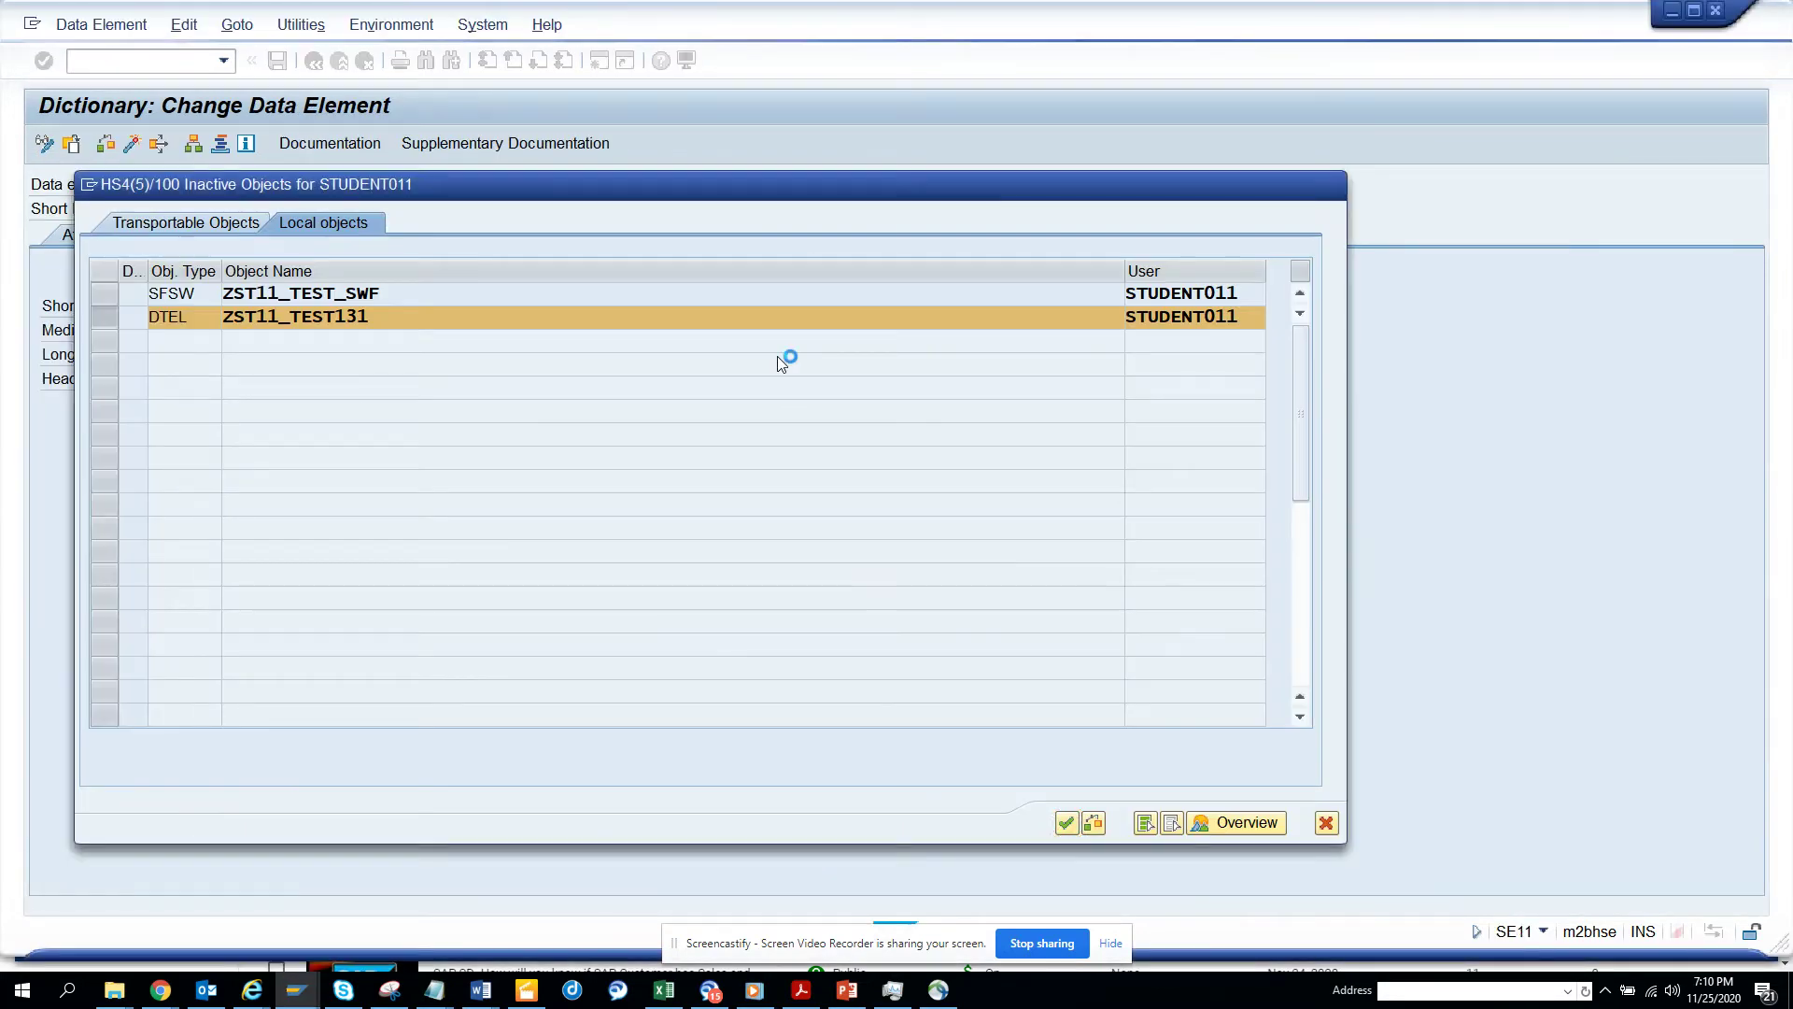
- Switch back to the data element session, copy the data element's name and return to the ABAP Dictionary's initial screen
key(alt+Tab)
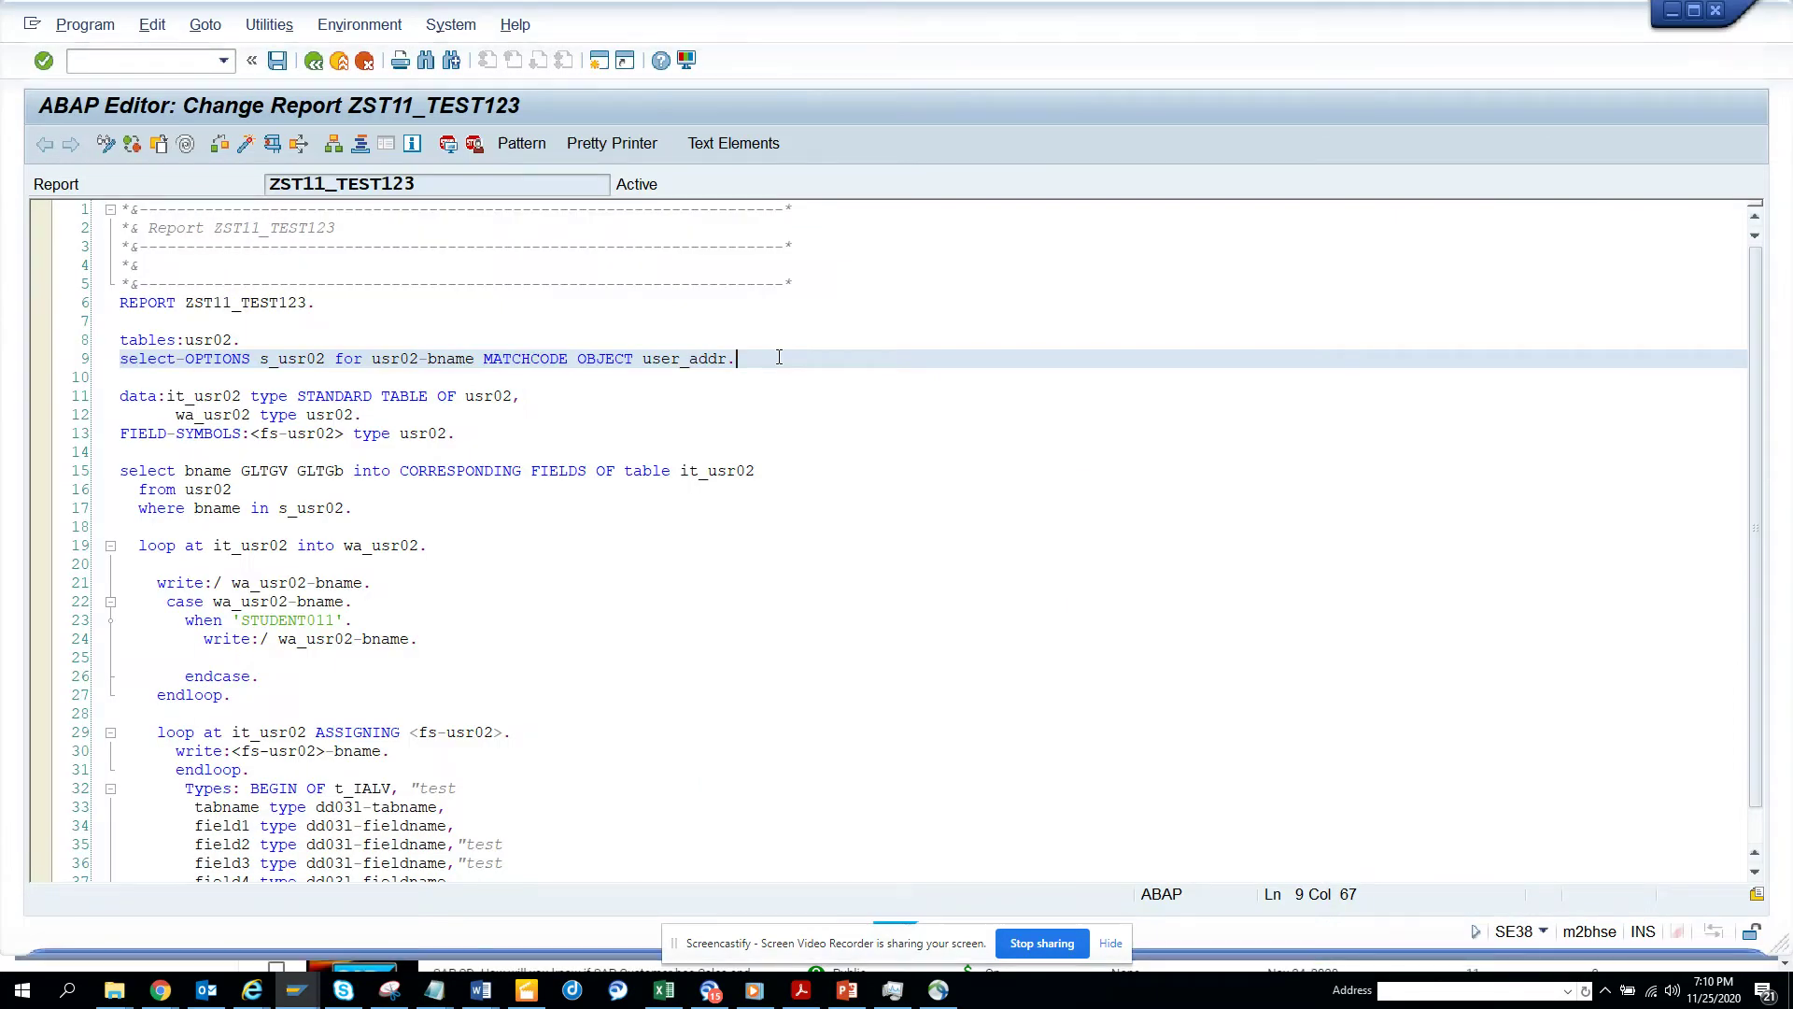
key(alt+Tab)
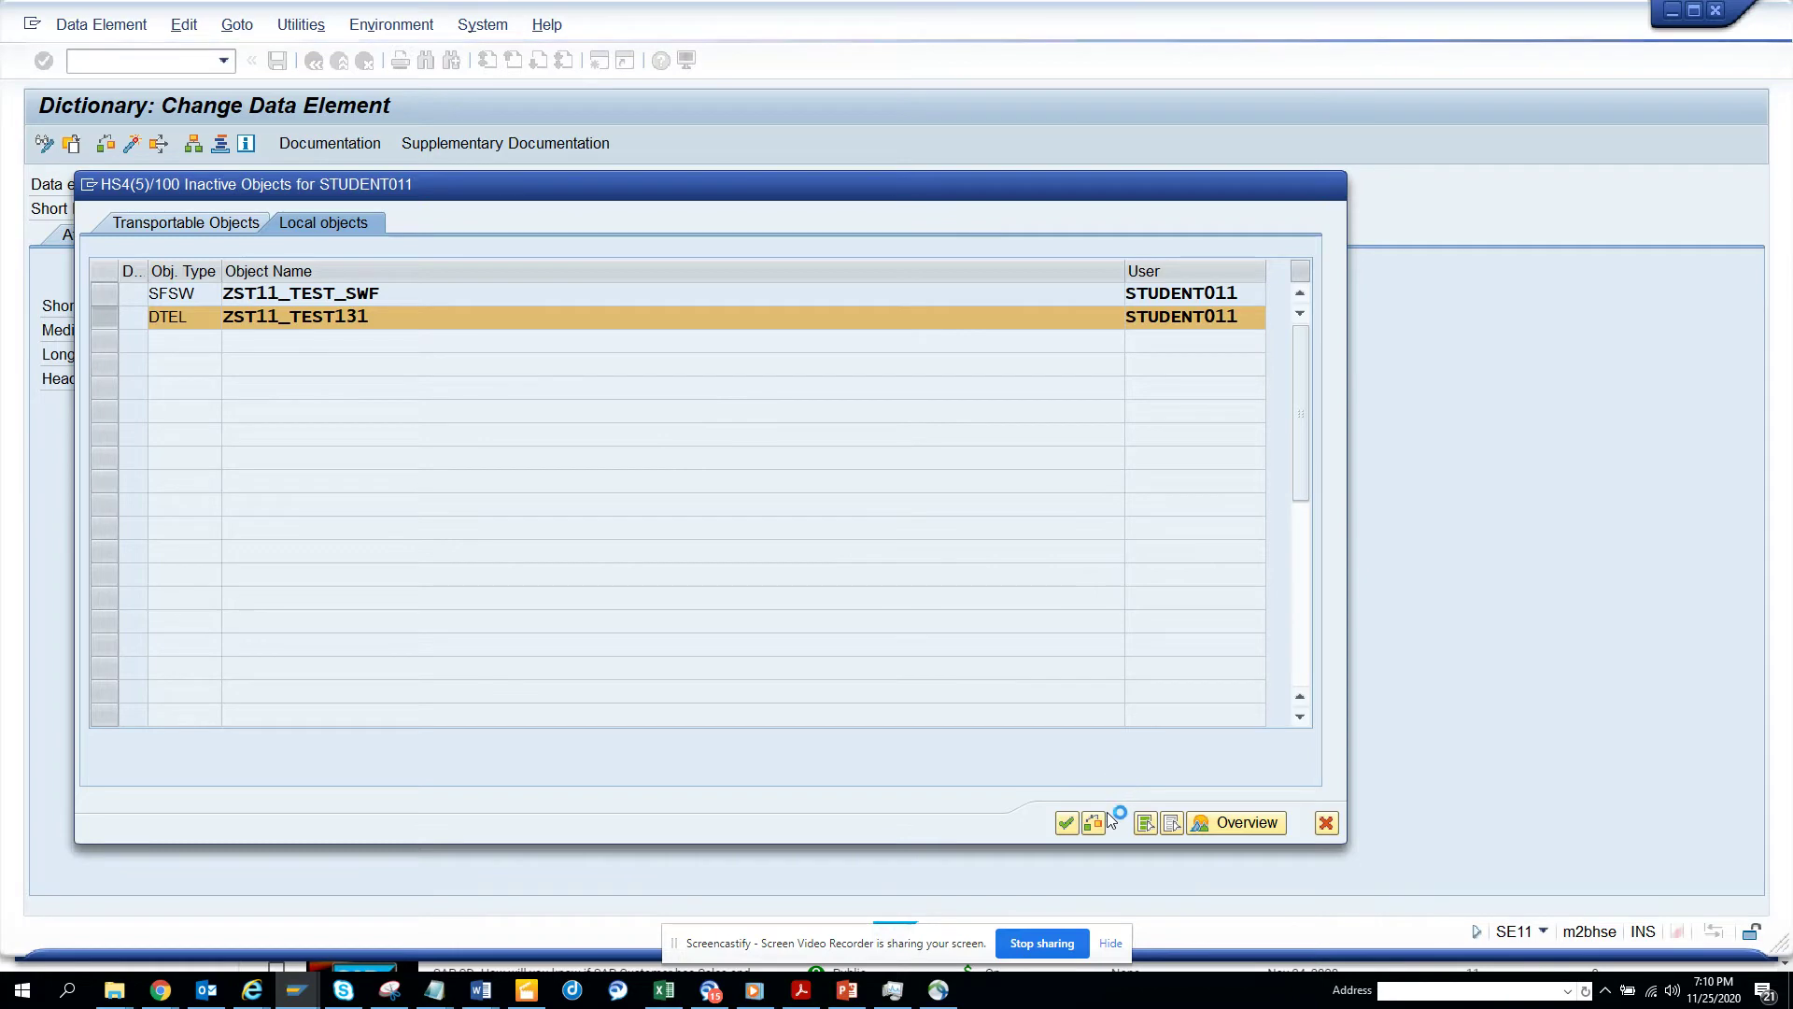
click(1067, 822)
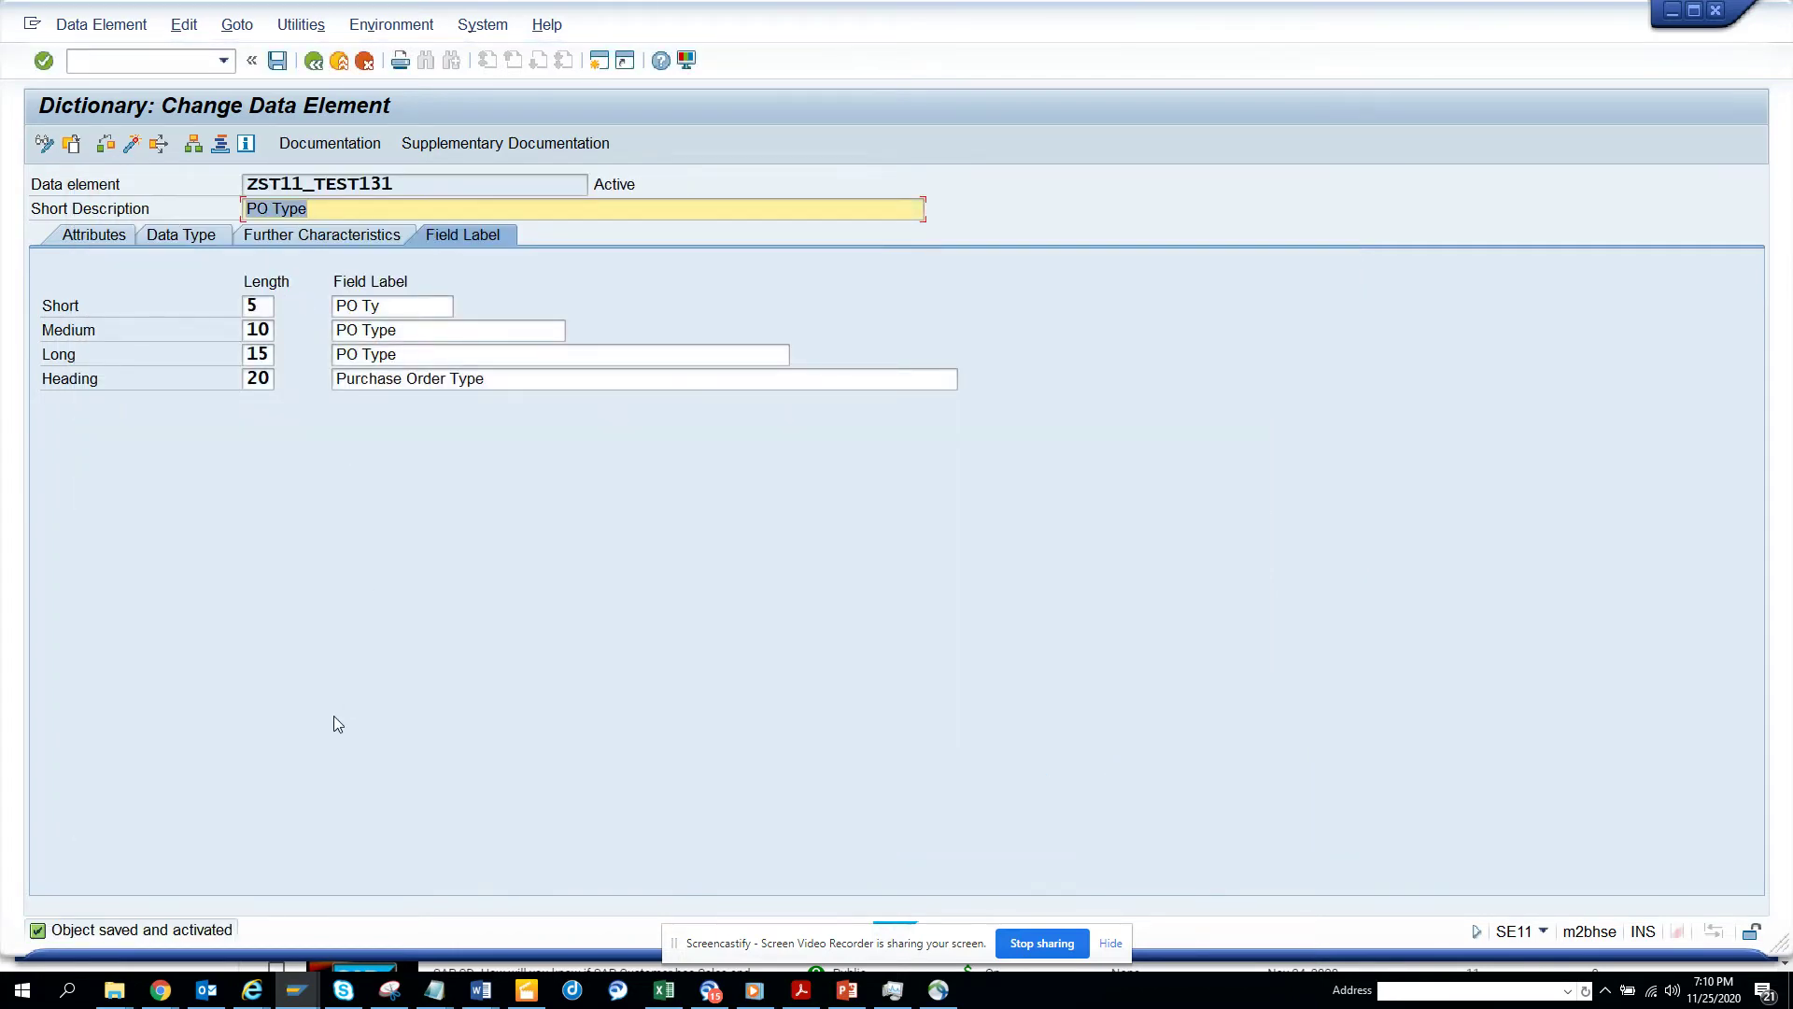
click(448, 187)
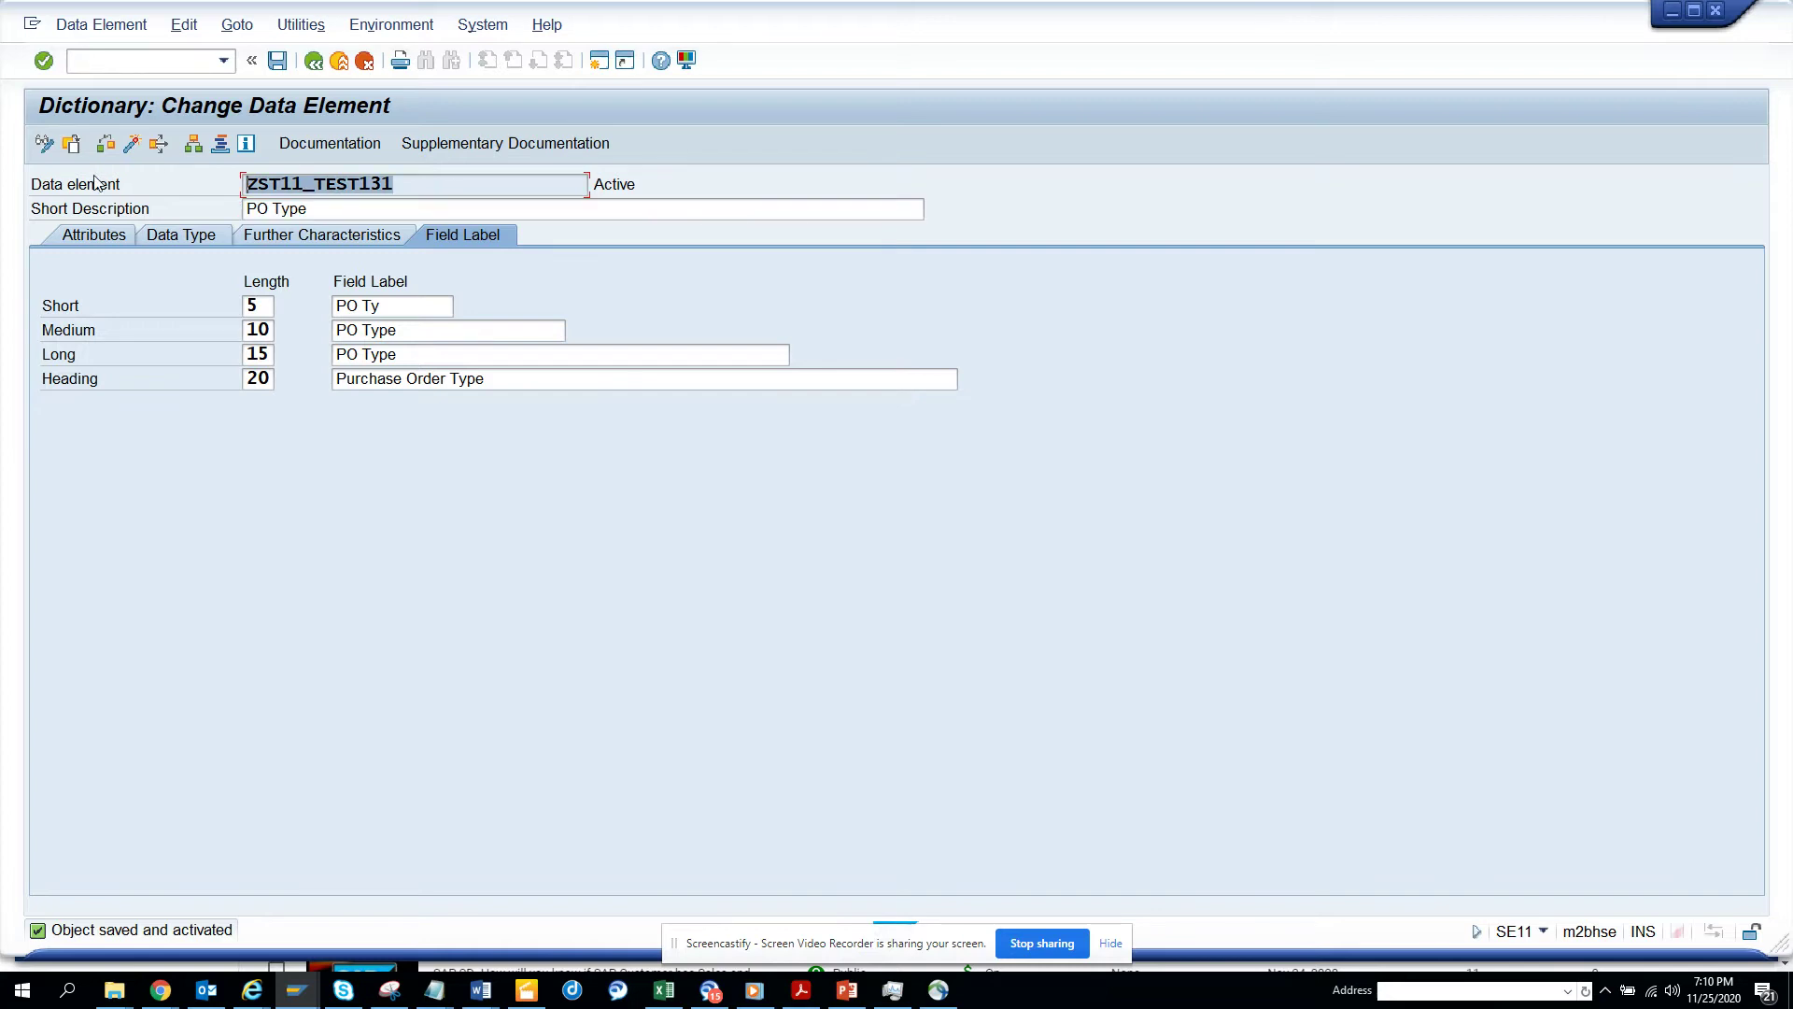
click(95, 181)
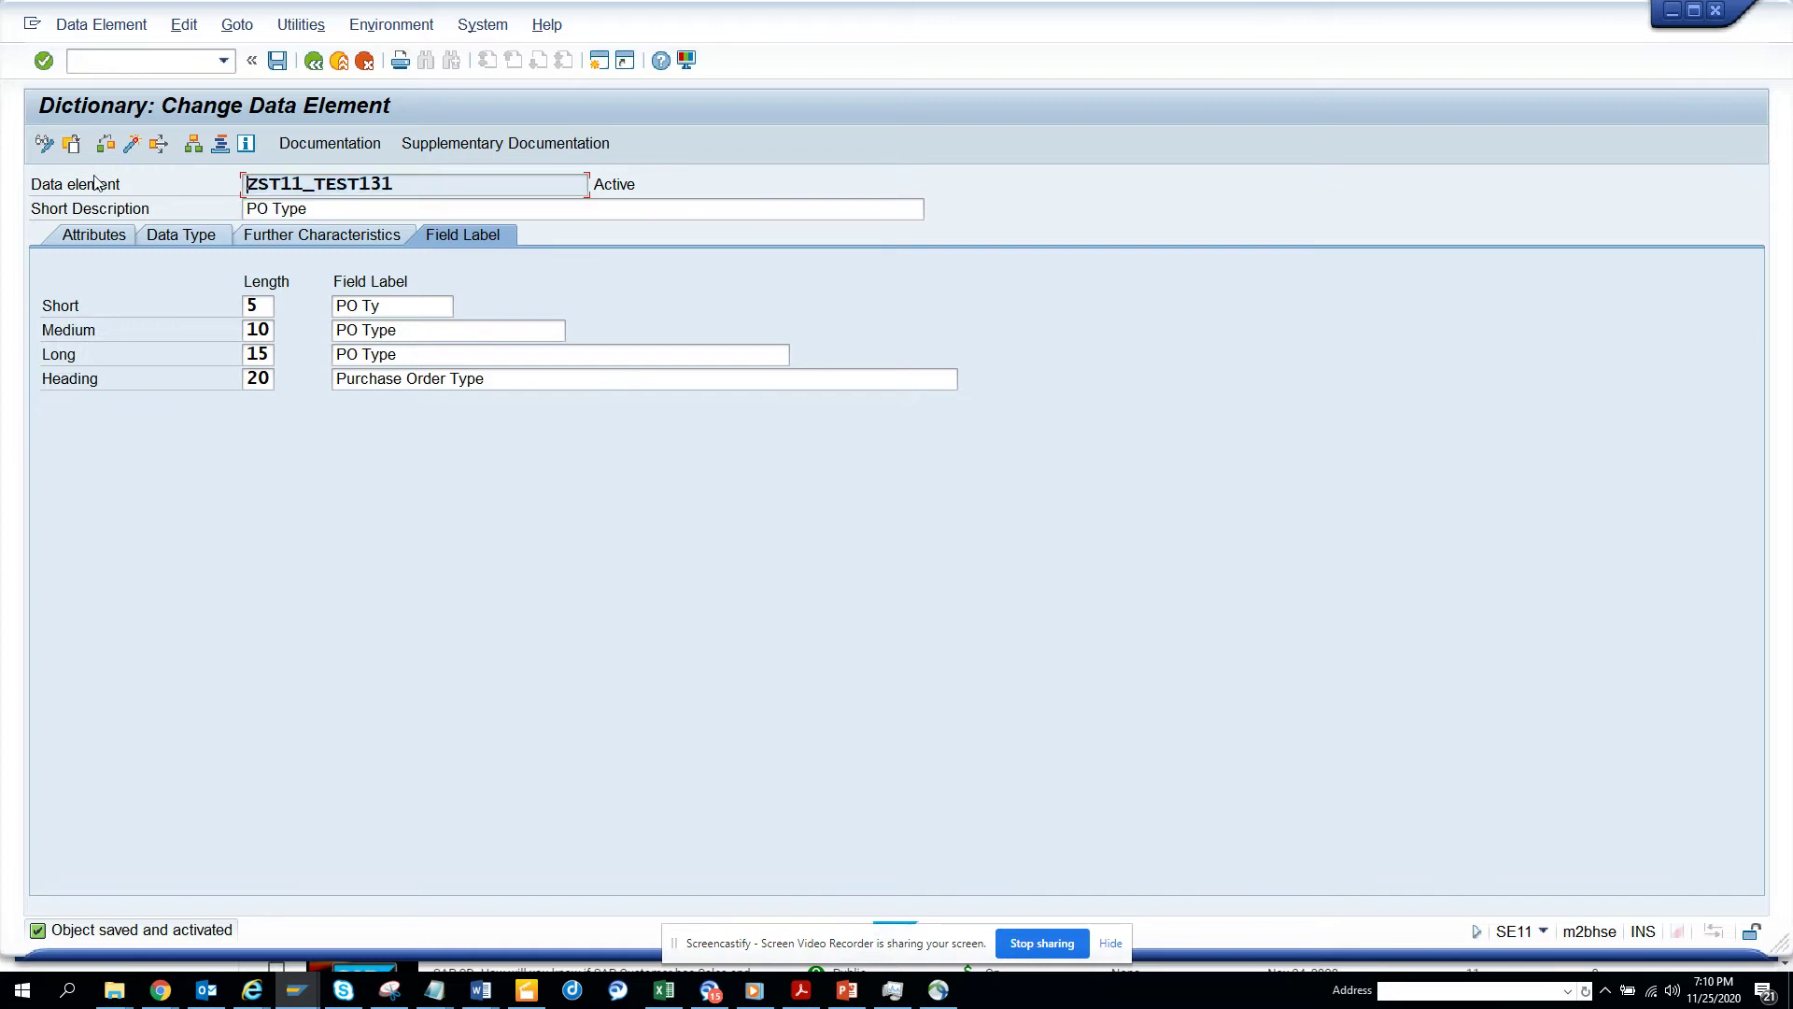
click(316, 70)
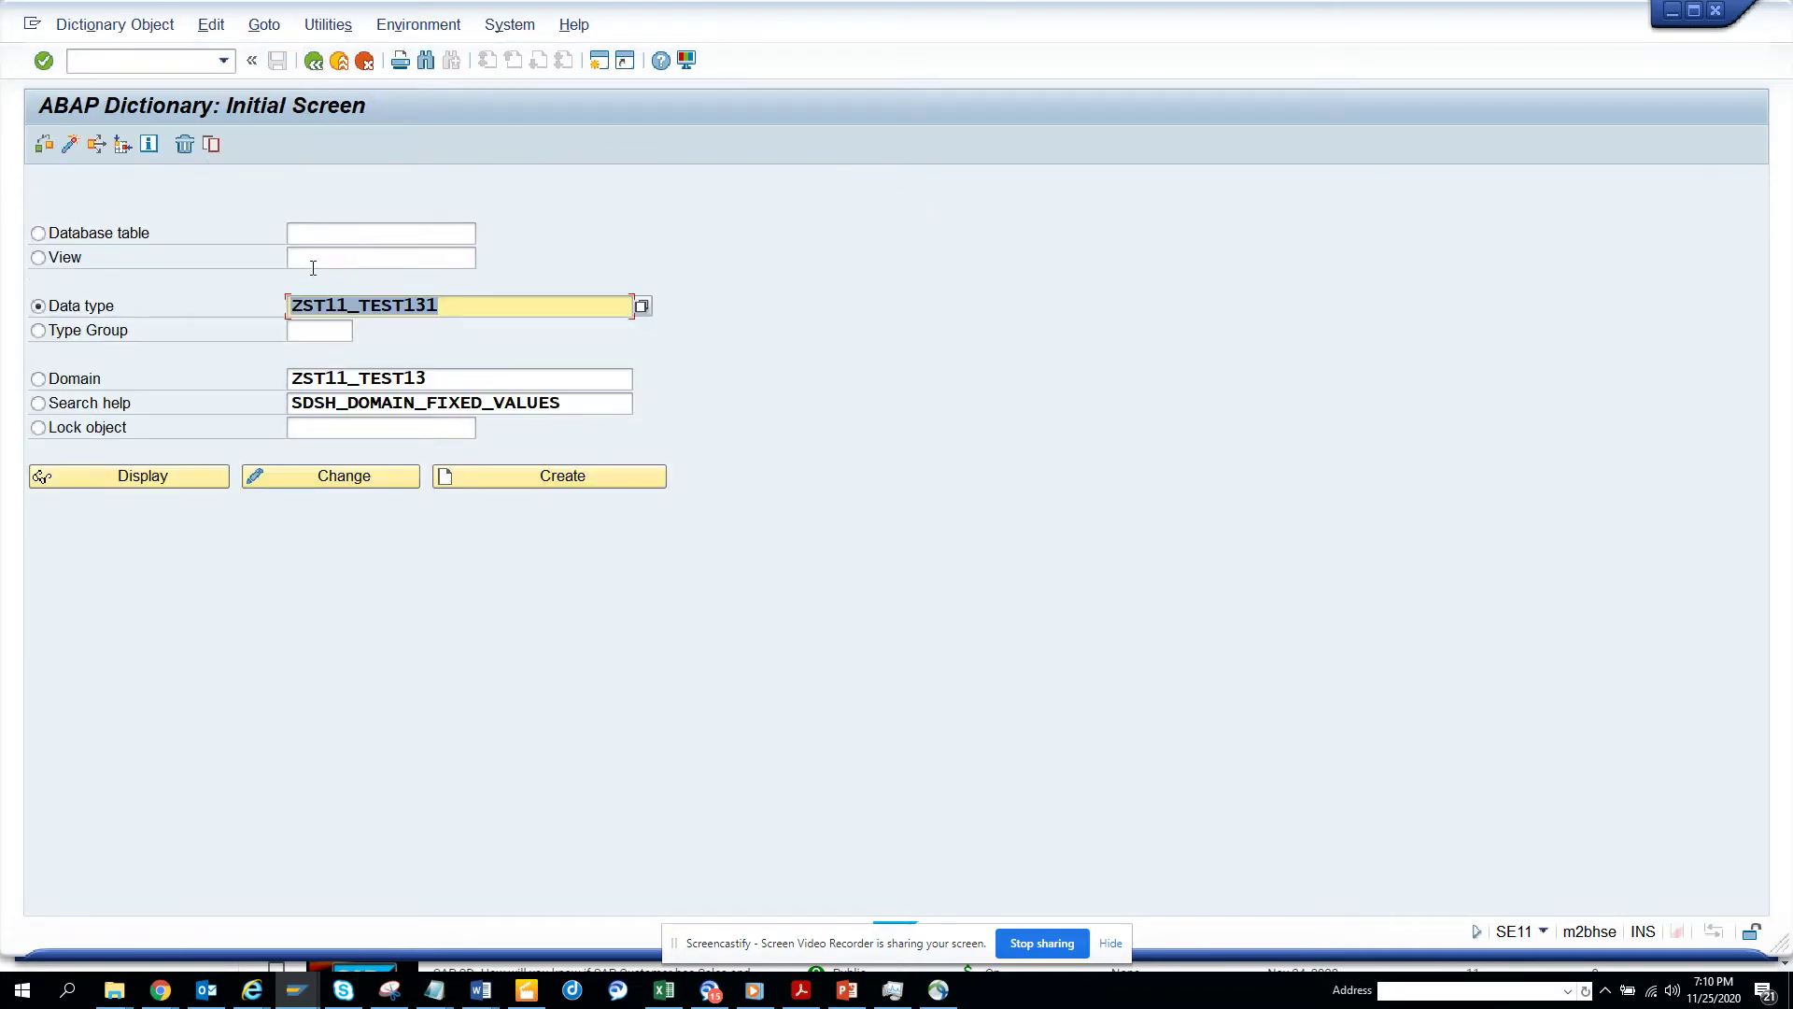
- Search the database tables for ZST11* and open table ZST11_TEST13 for changing
click(122, 232)
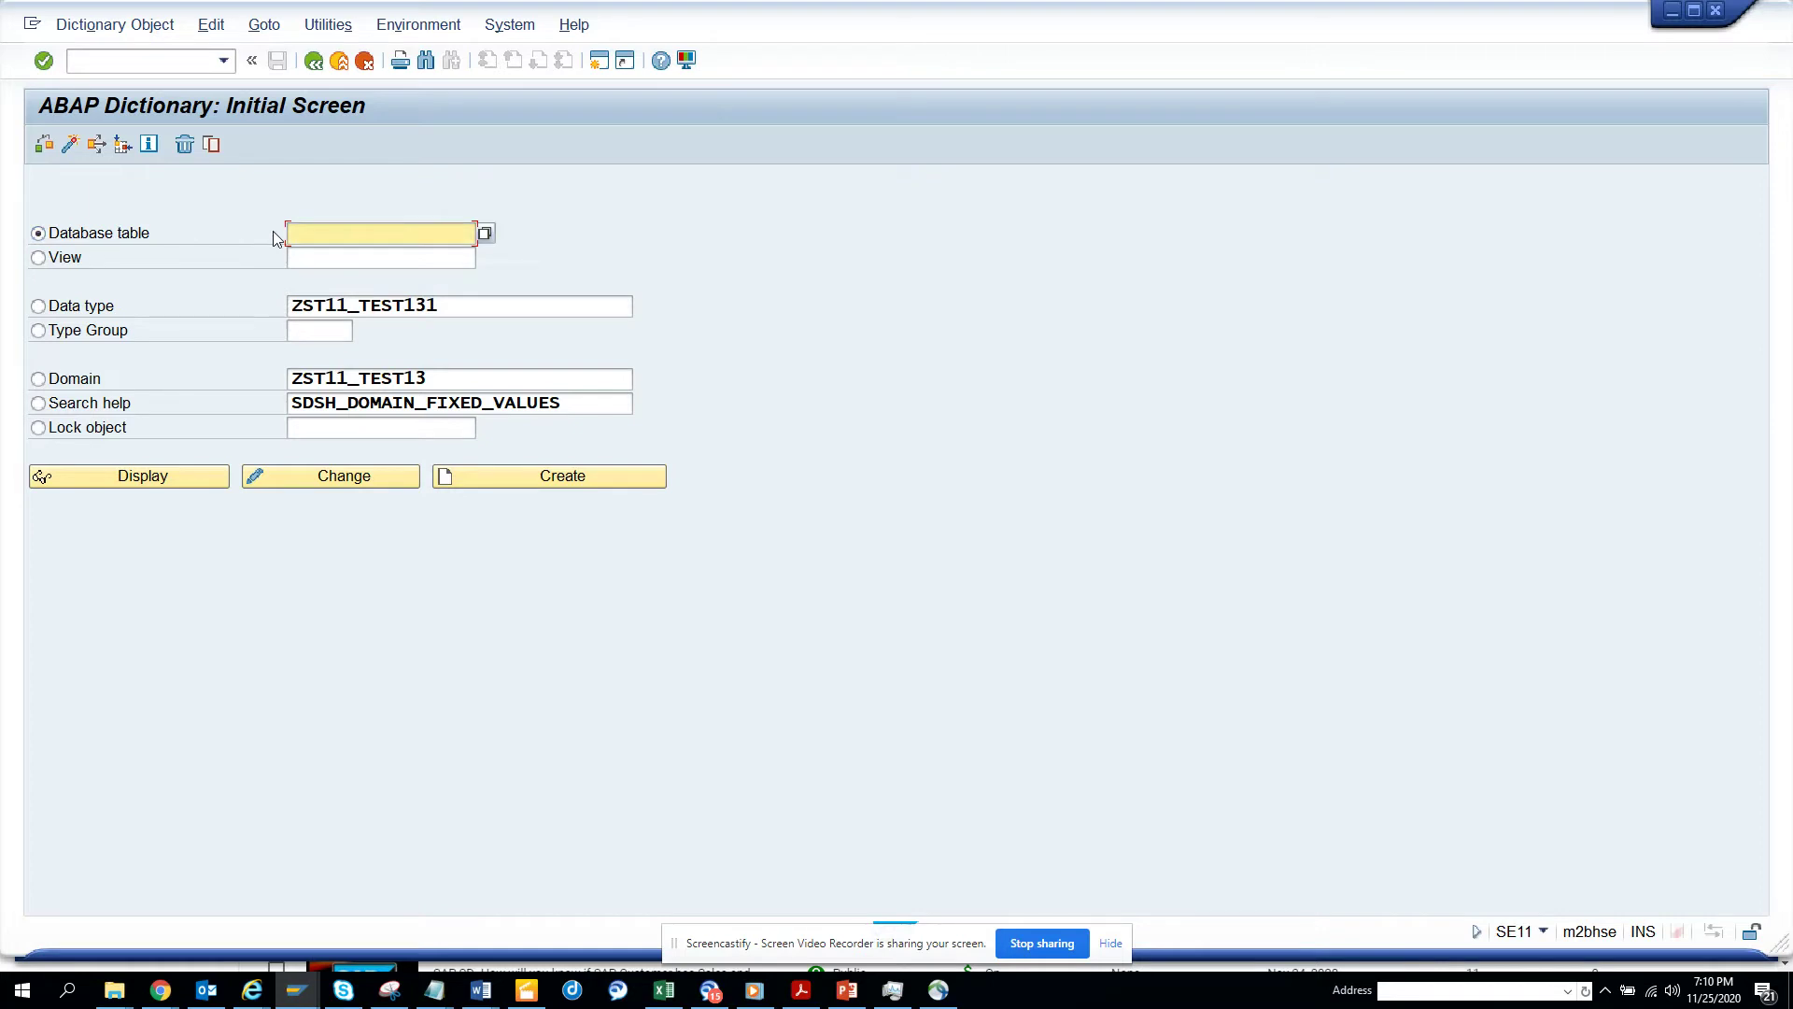
text(zst11*)
key(F4)
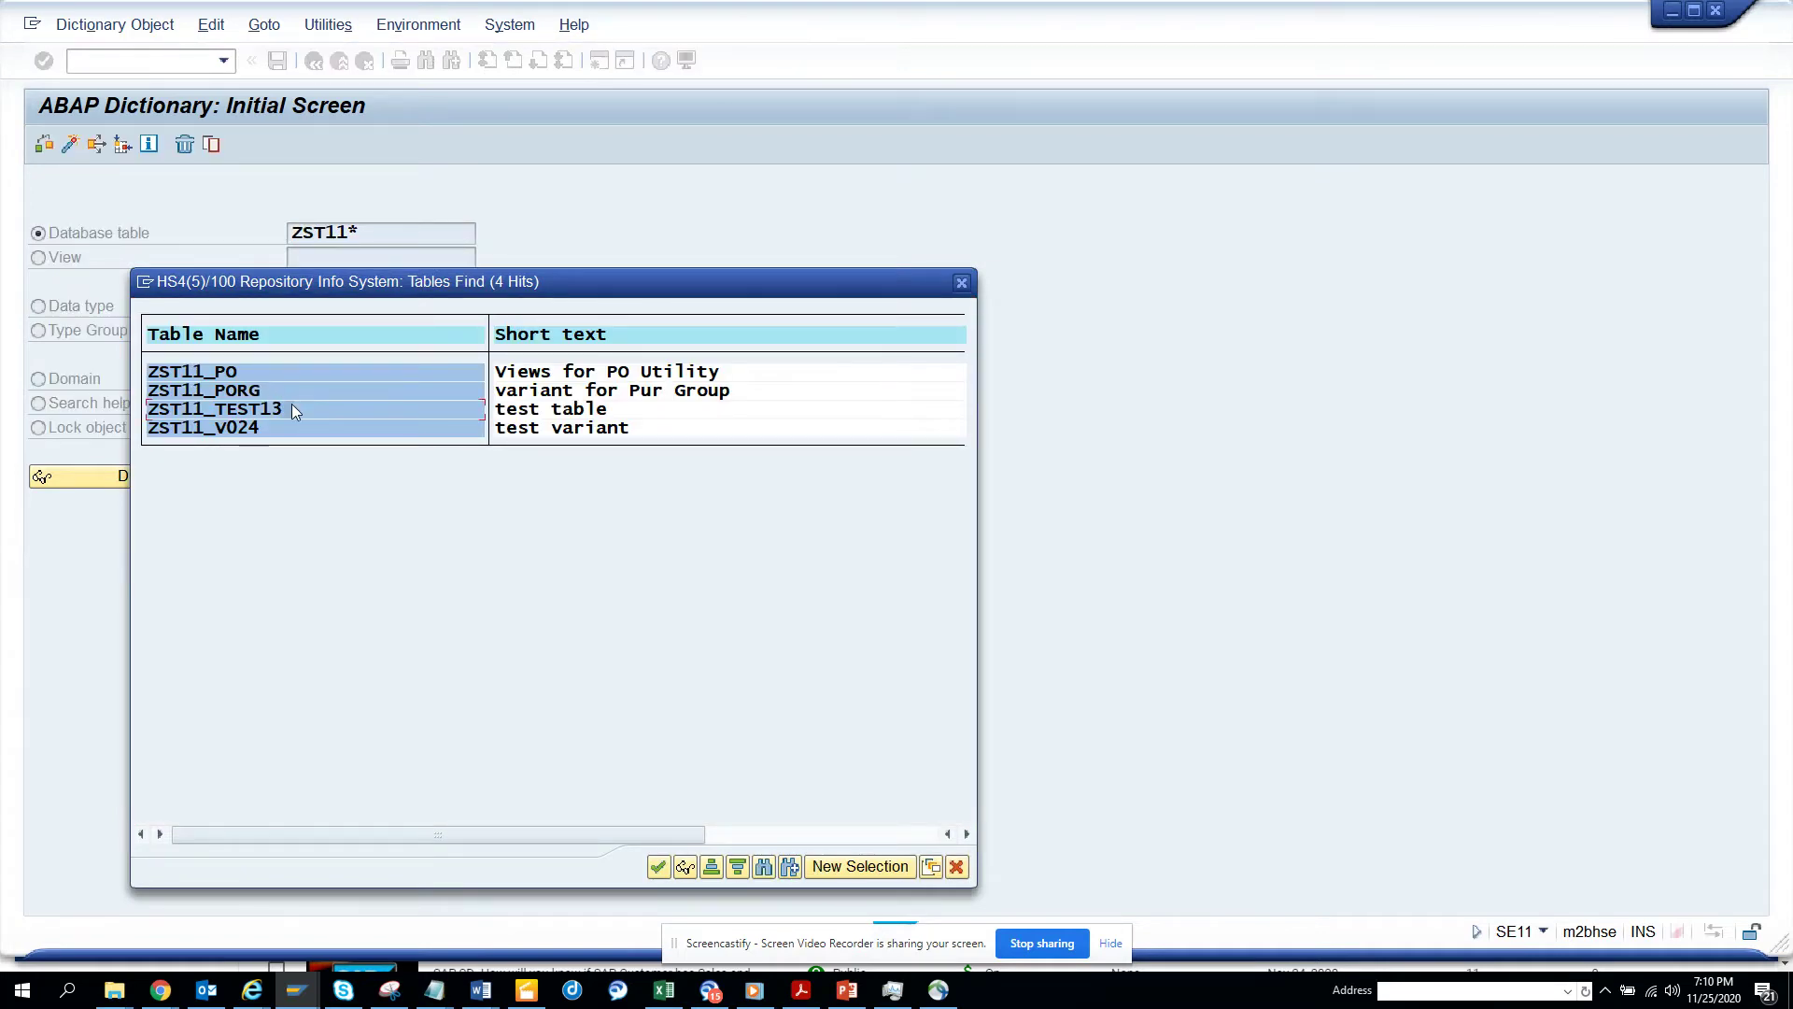
key(Escape)
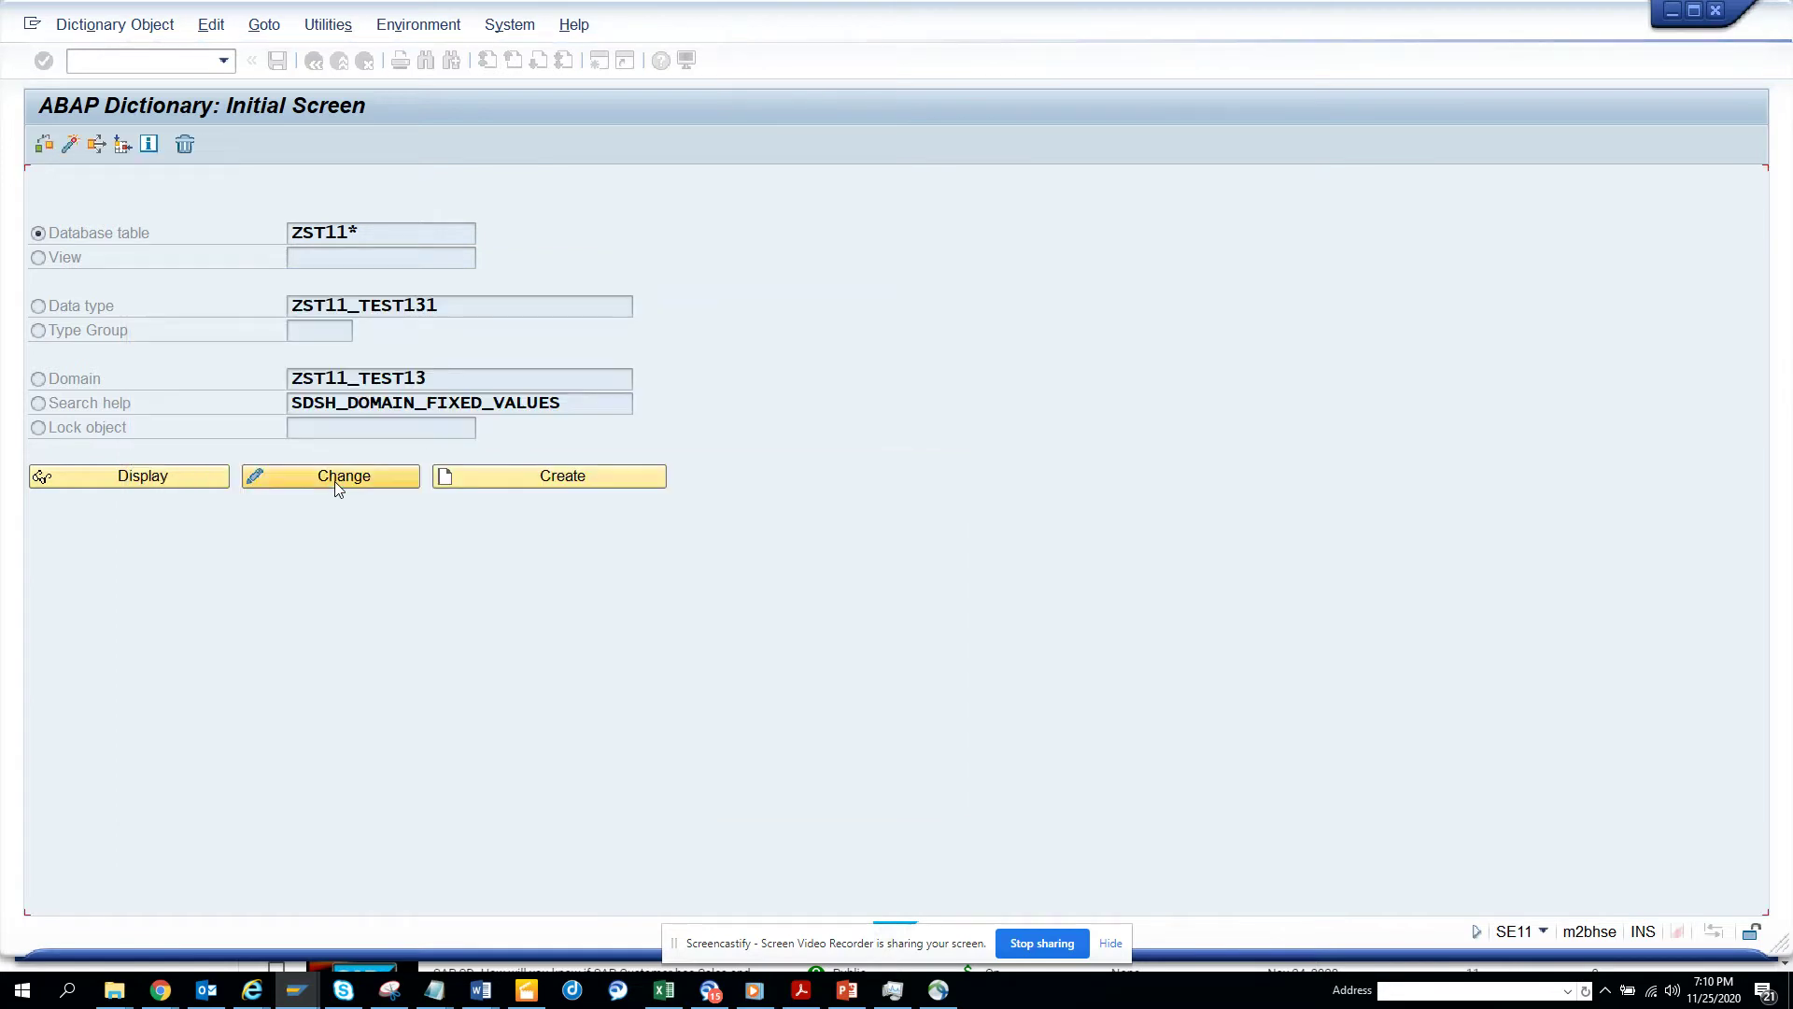
click(336, 481)
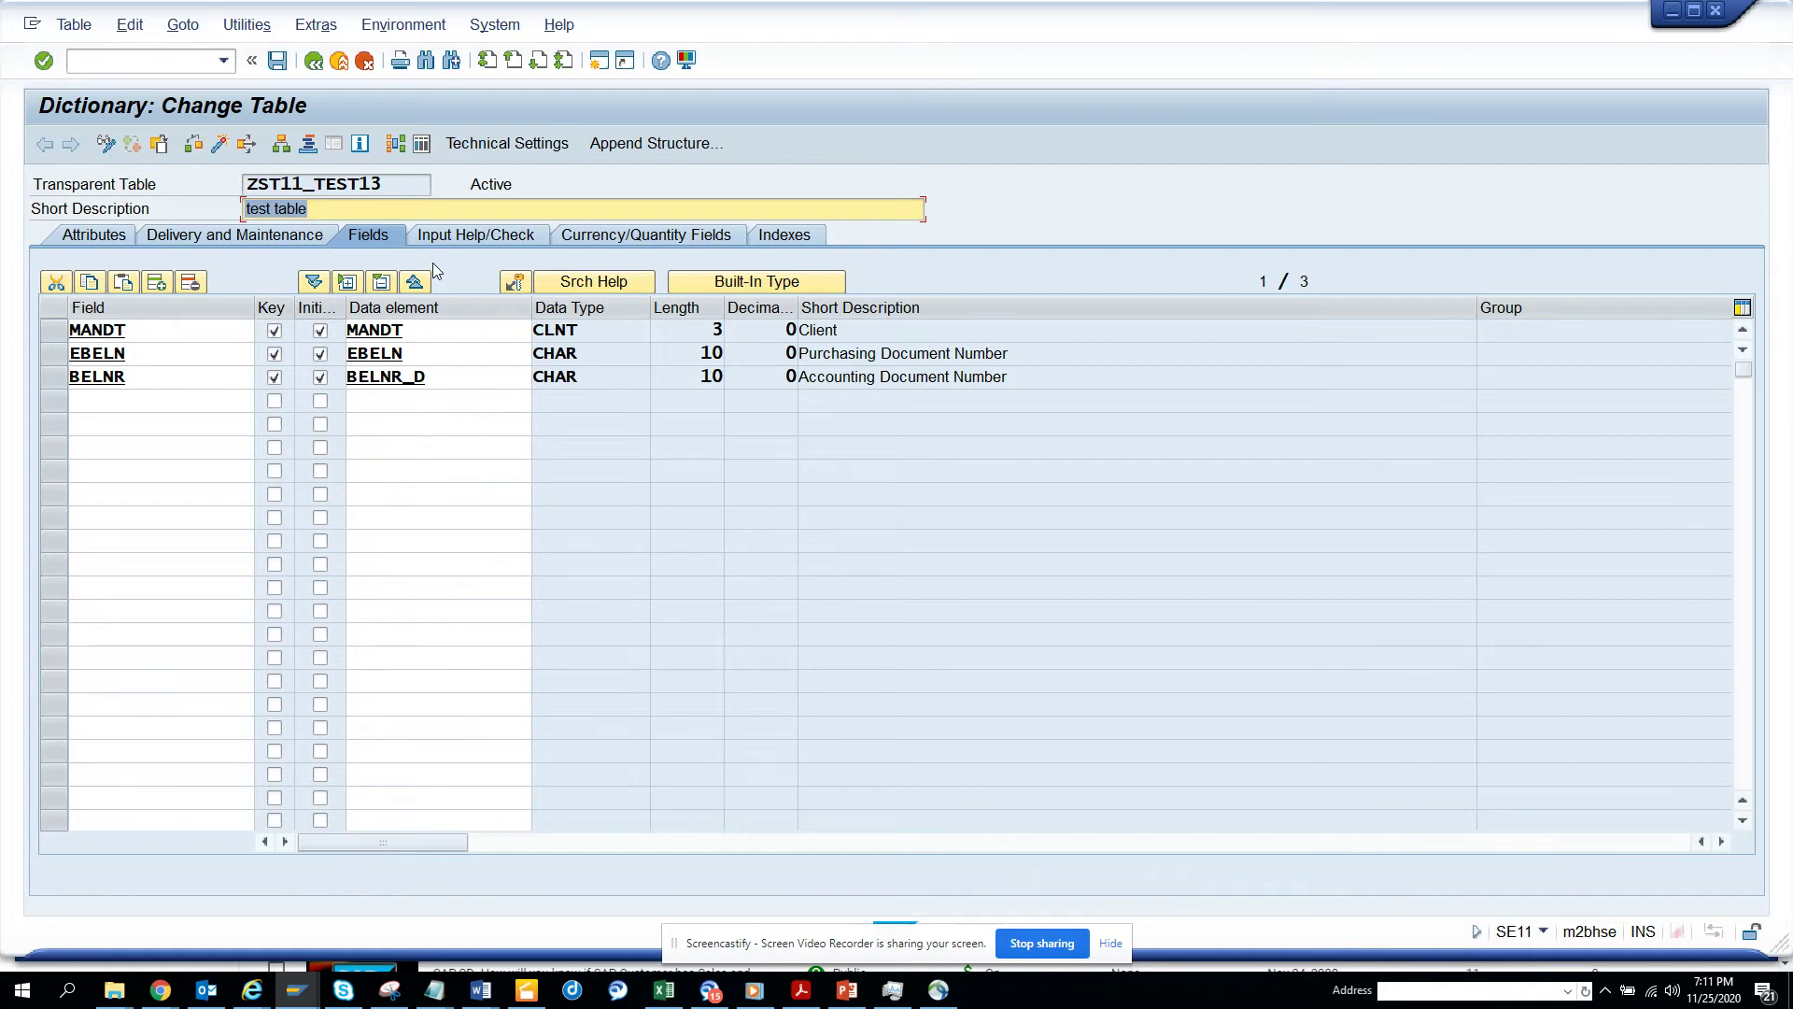
- Add key field po_type with initial values and data element ZST11_TEST131 to the table, and start its activation
click(186, 401)
text(po)
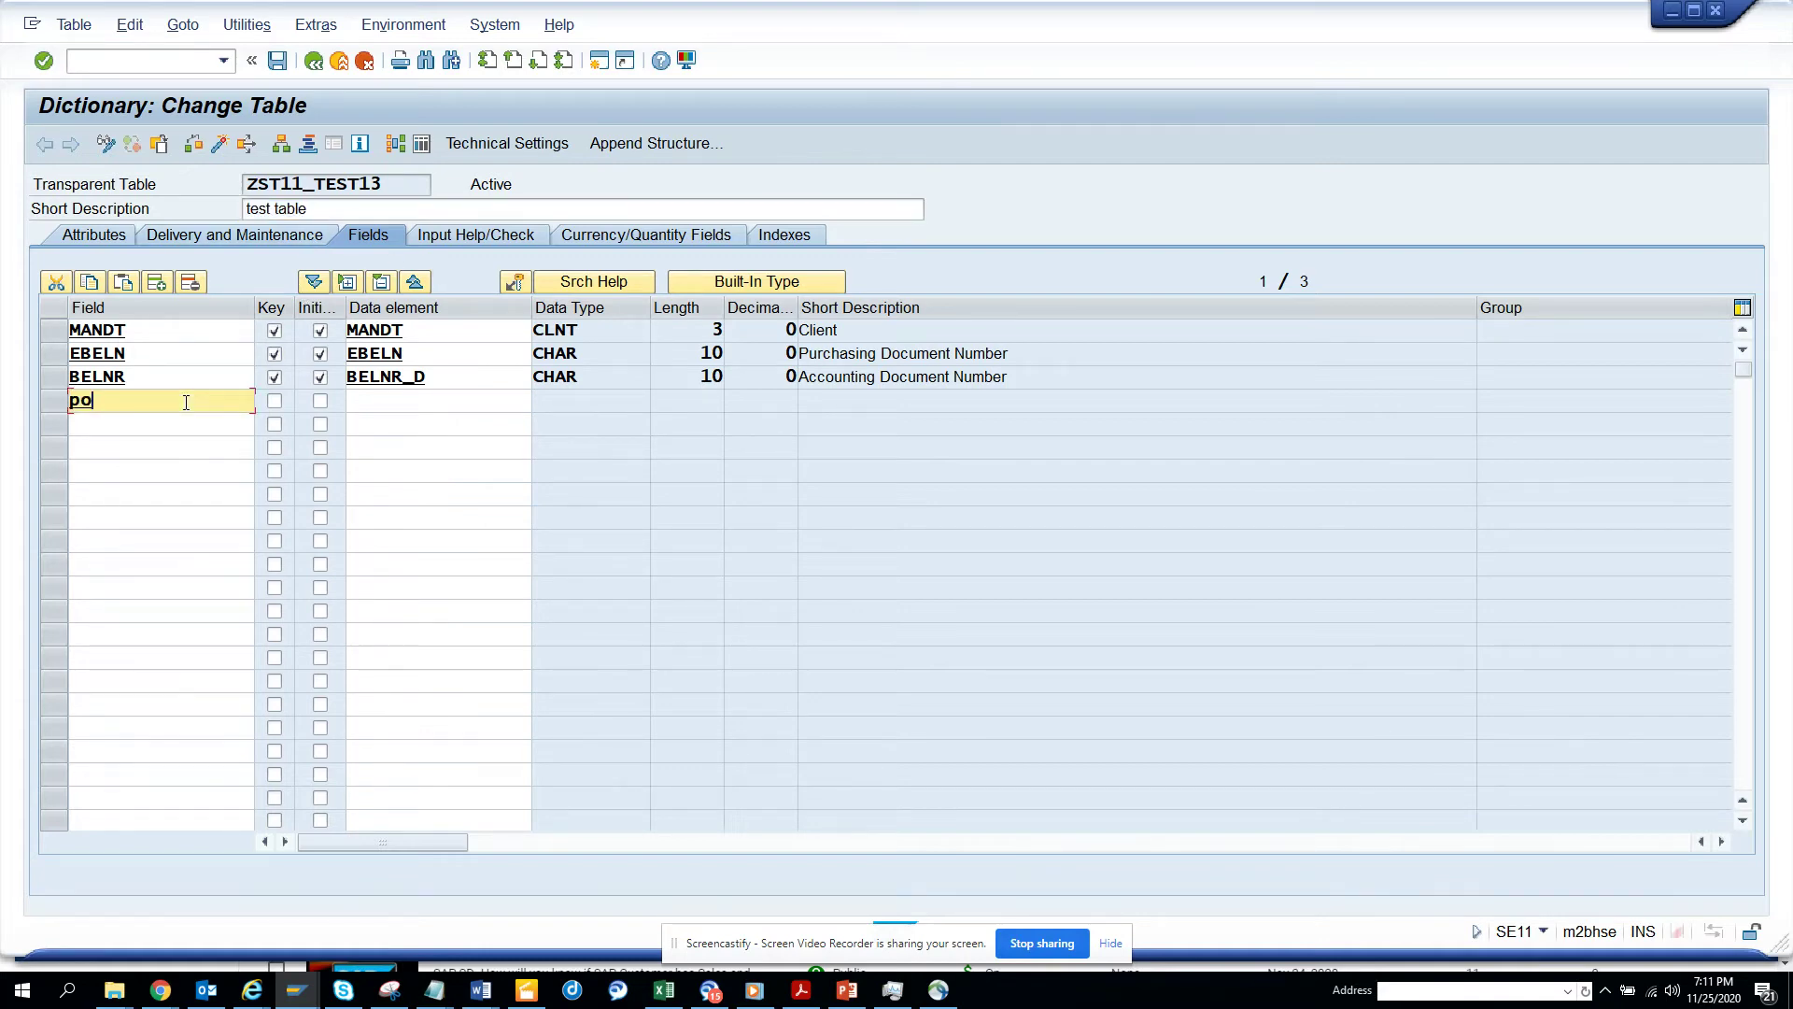
text(_type)
click(275, 401)
click(319, 400)
click(354, 402)
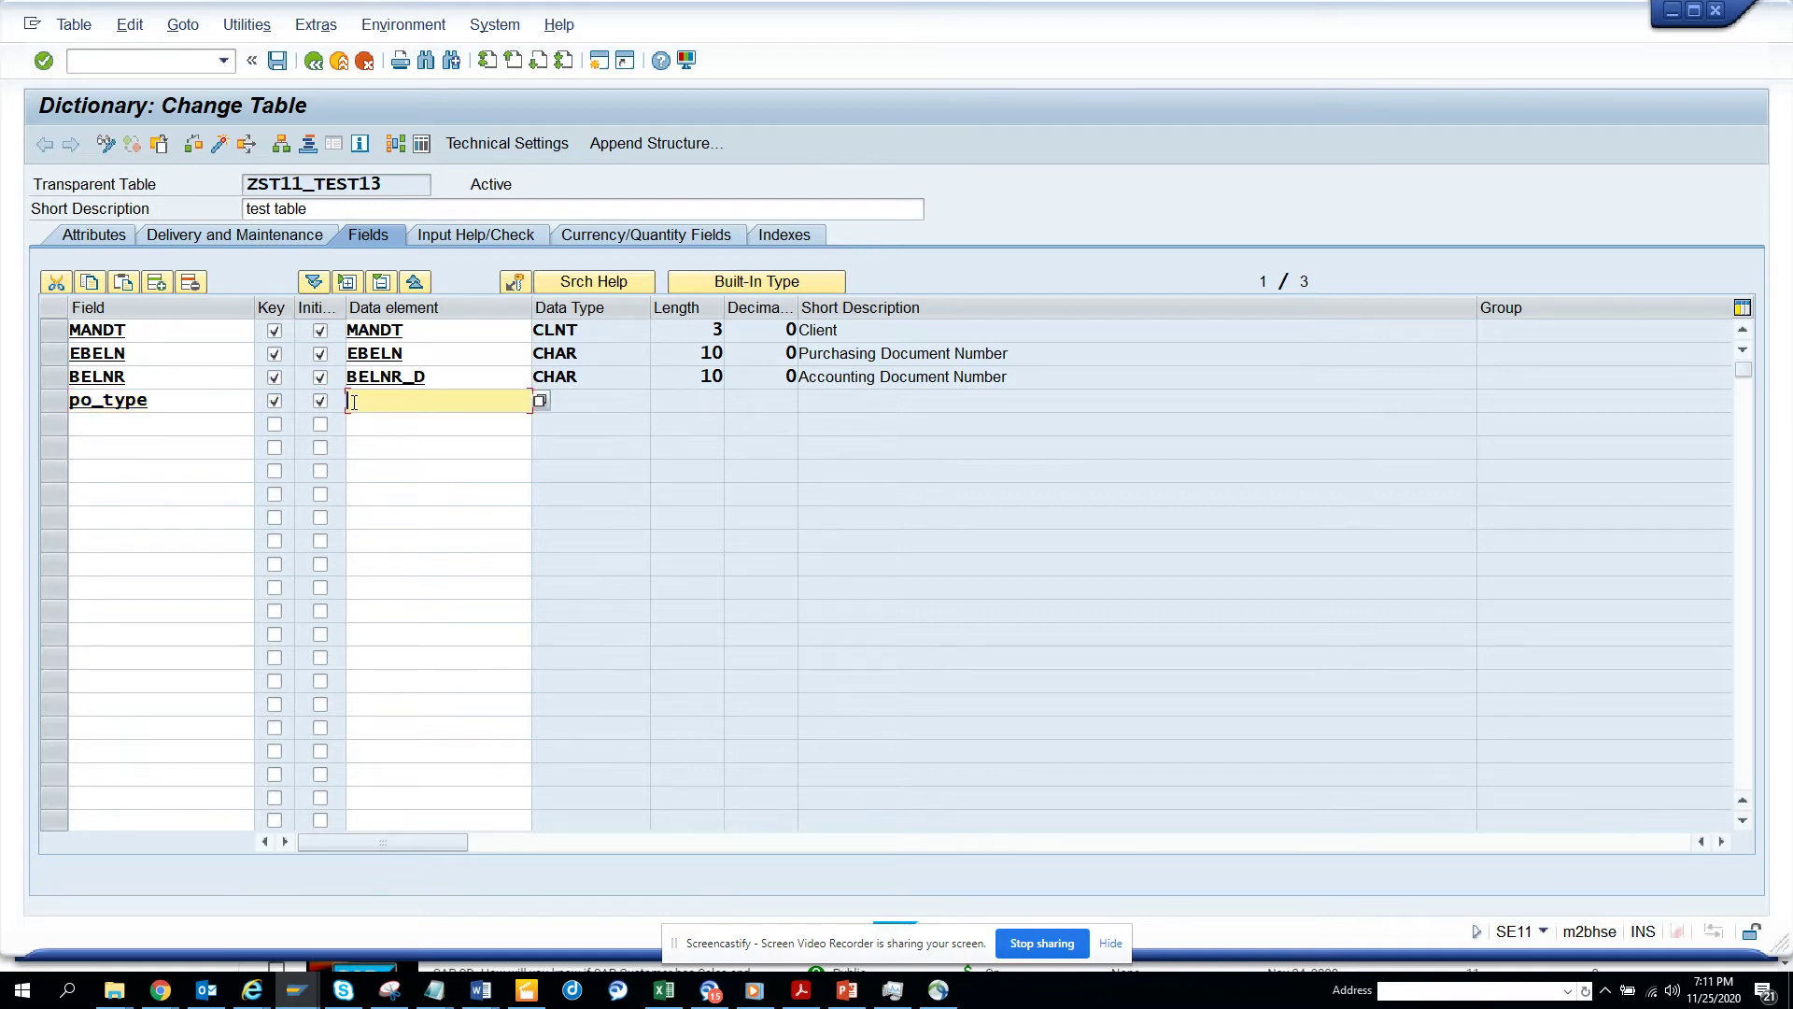
text(ZST11_TEST131)
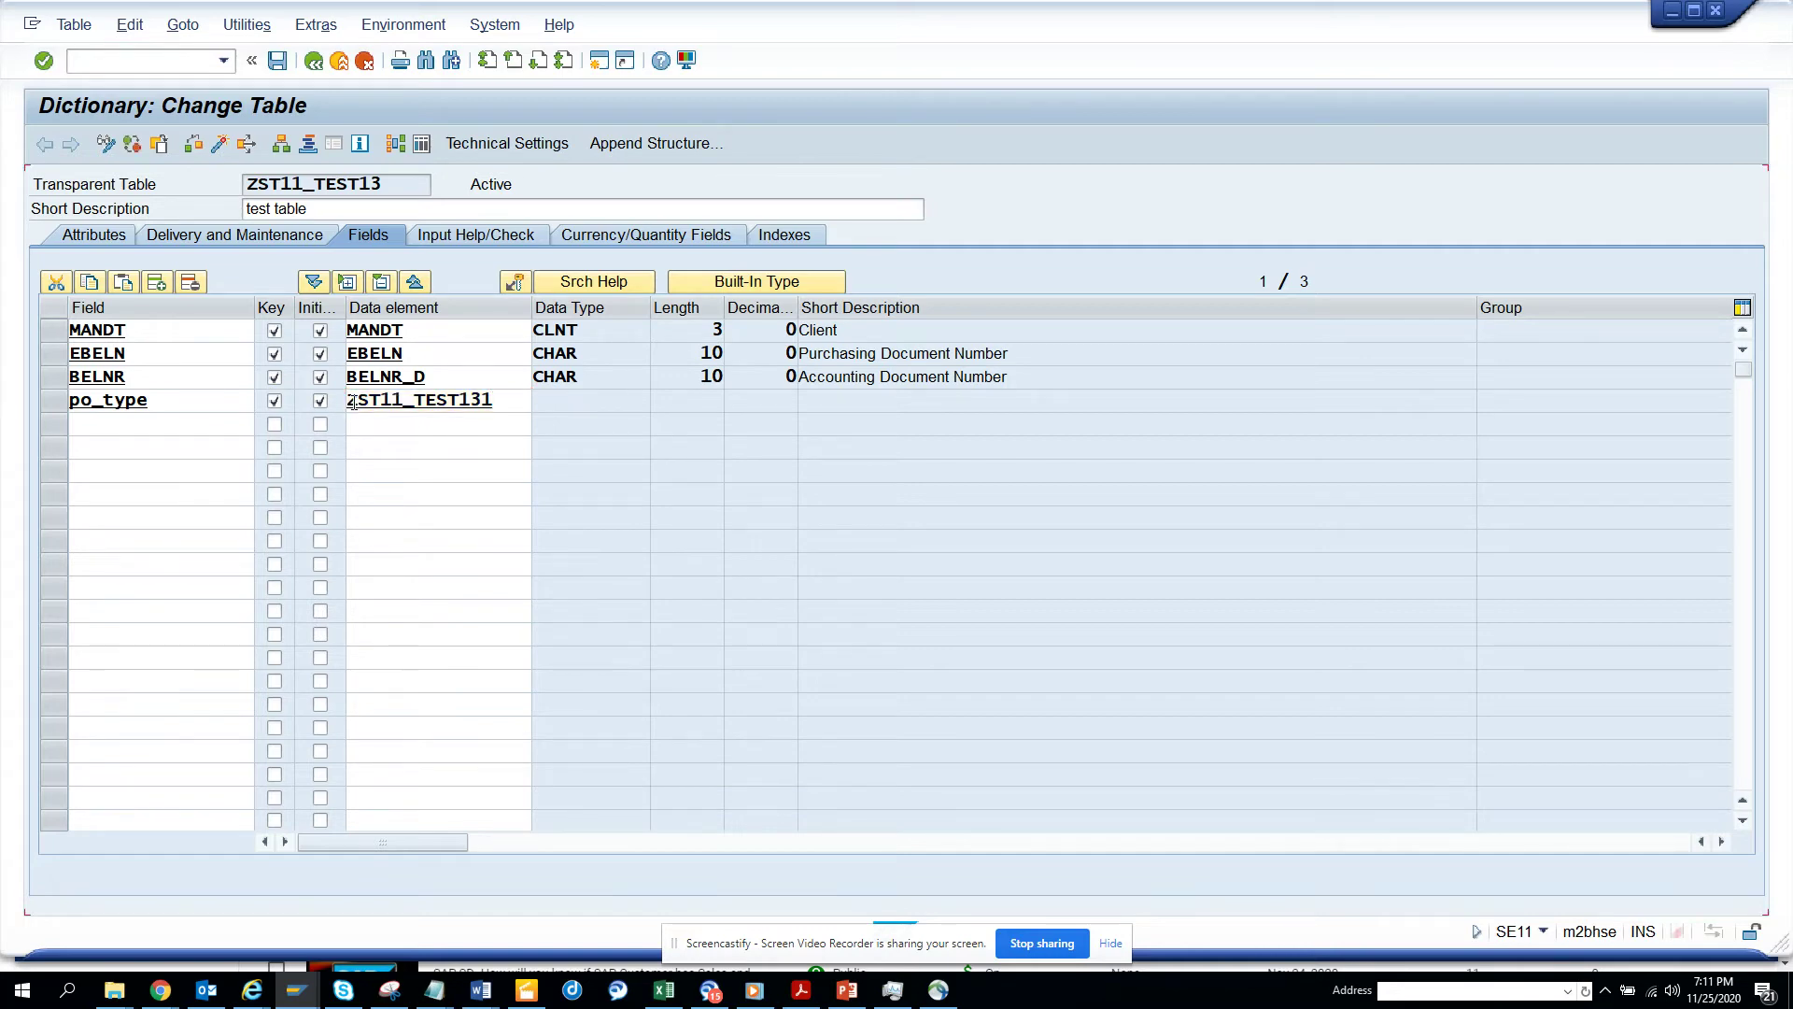
key(Return)
click(224, 143)
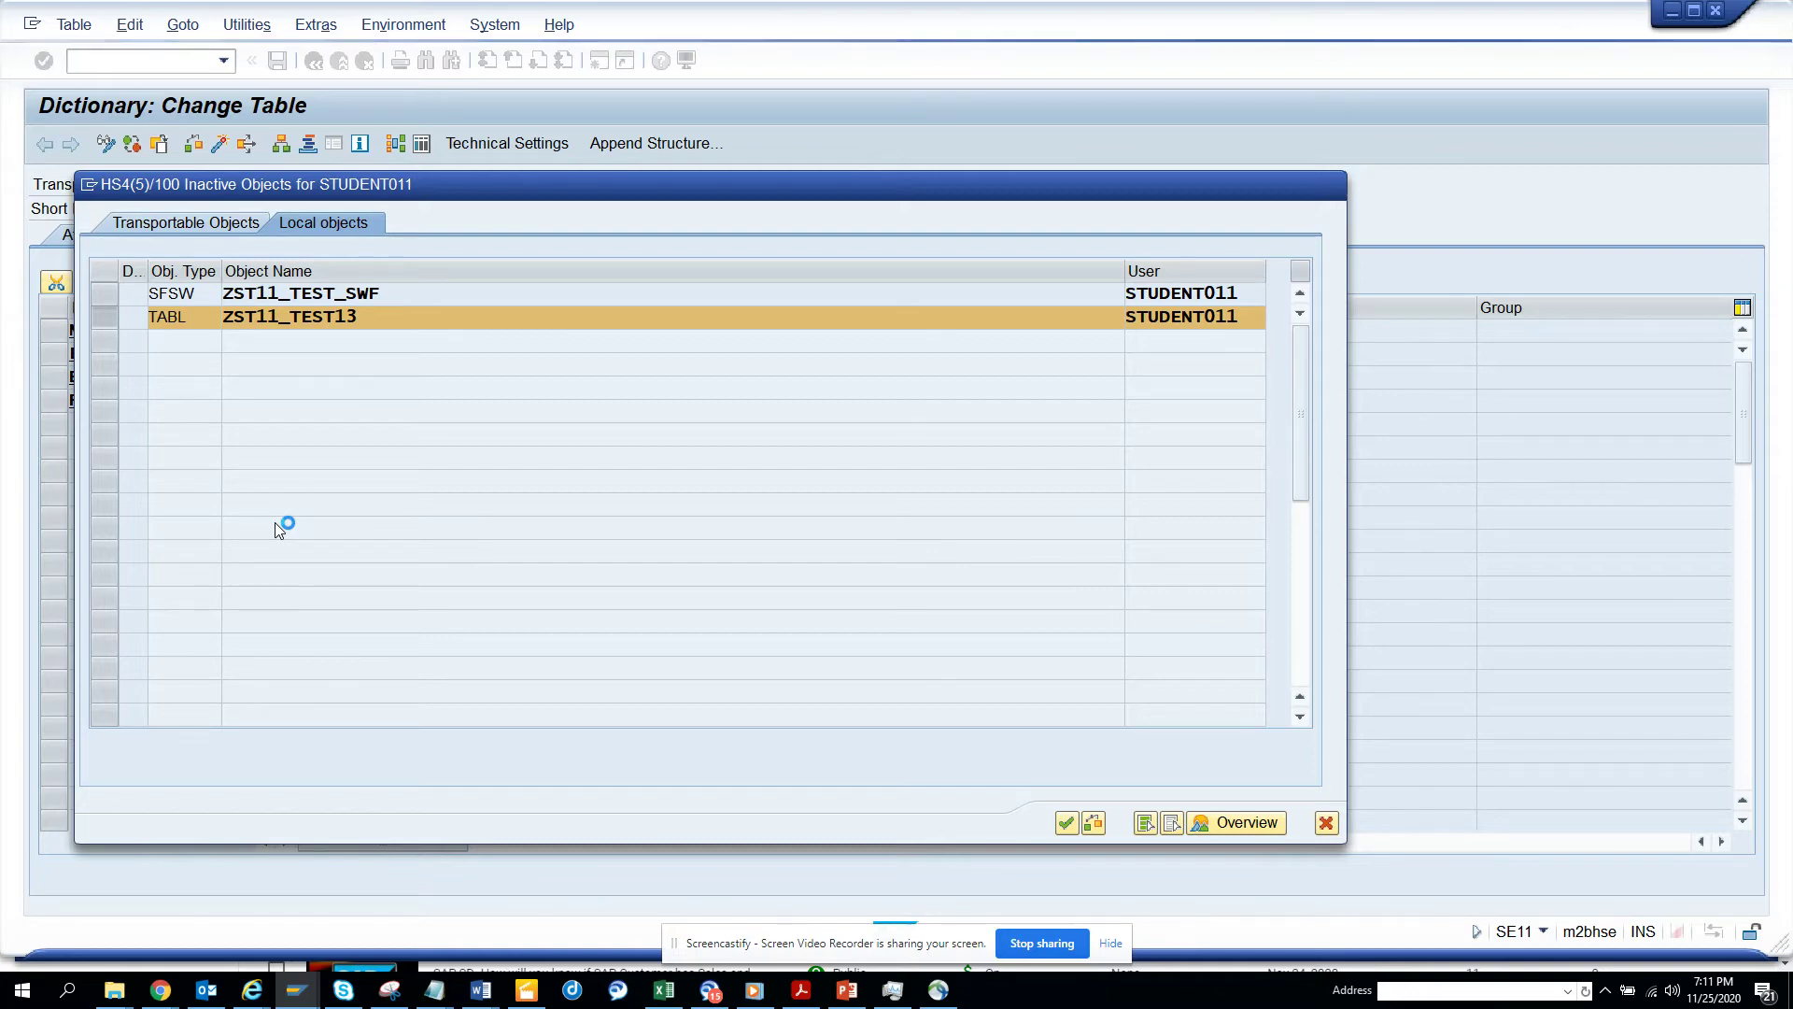
- Switch to report ZST11_TEST123 and add zst11_test13 to its tables statement after usr02
key(alt+Tab)
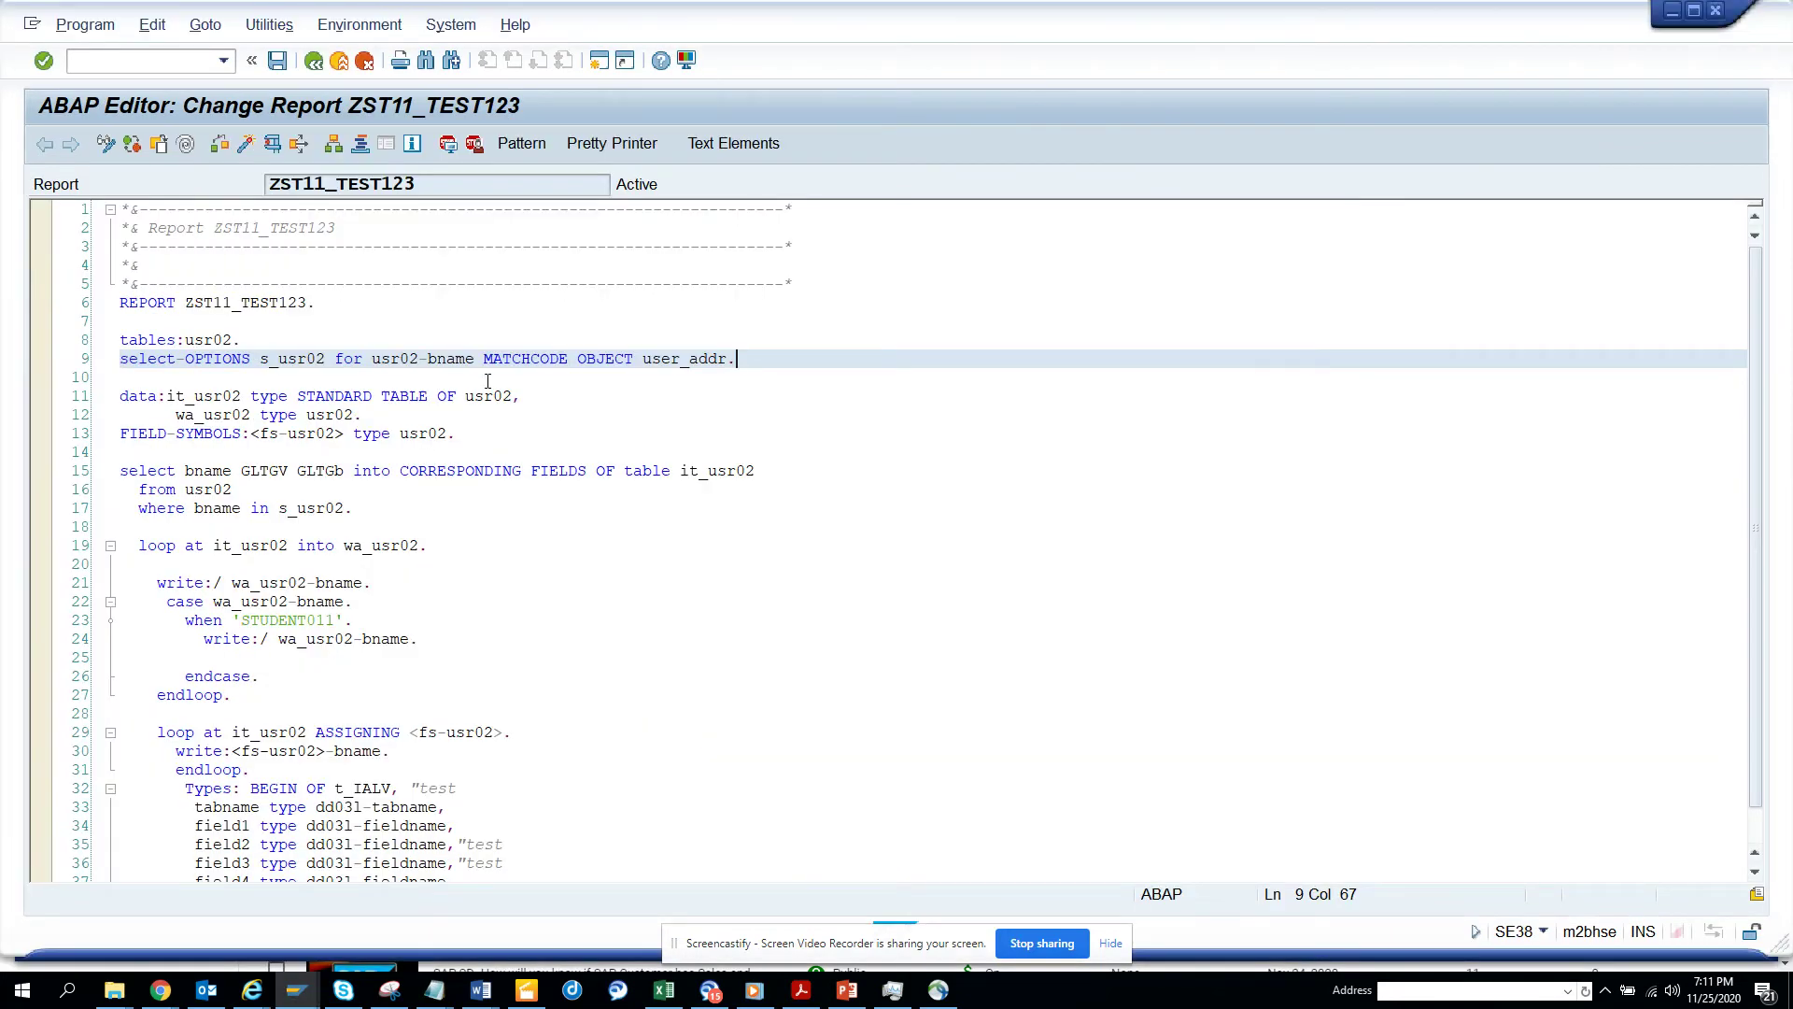
click(234, 338)
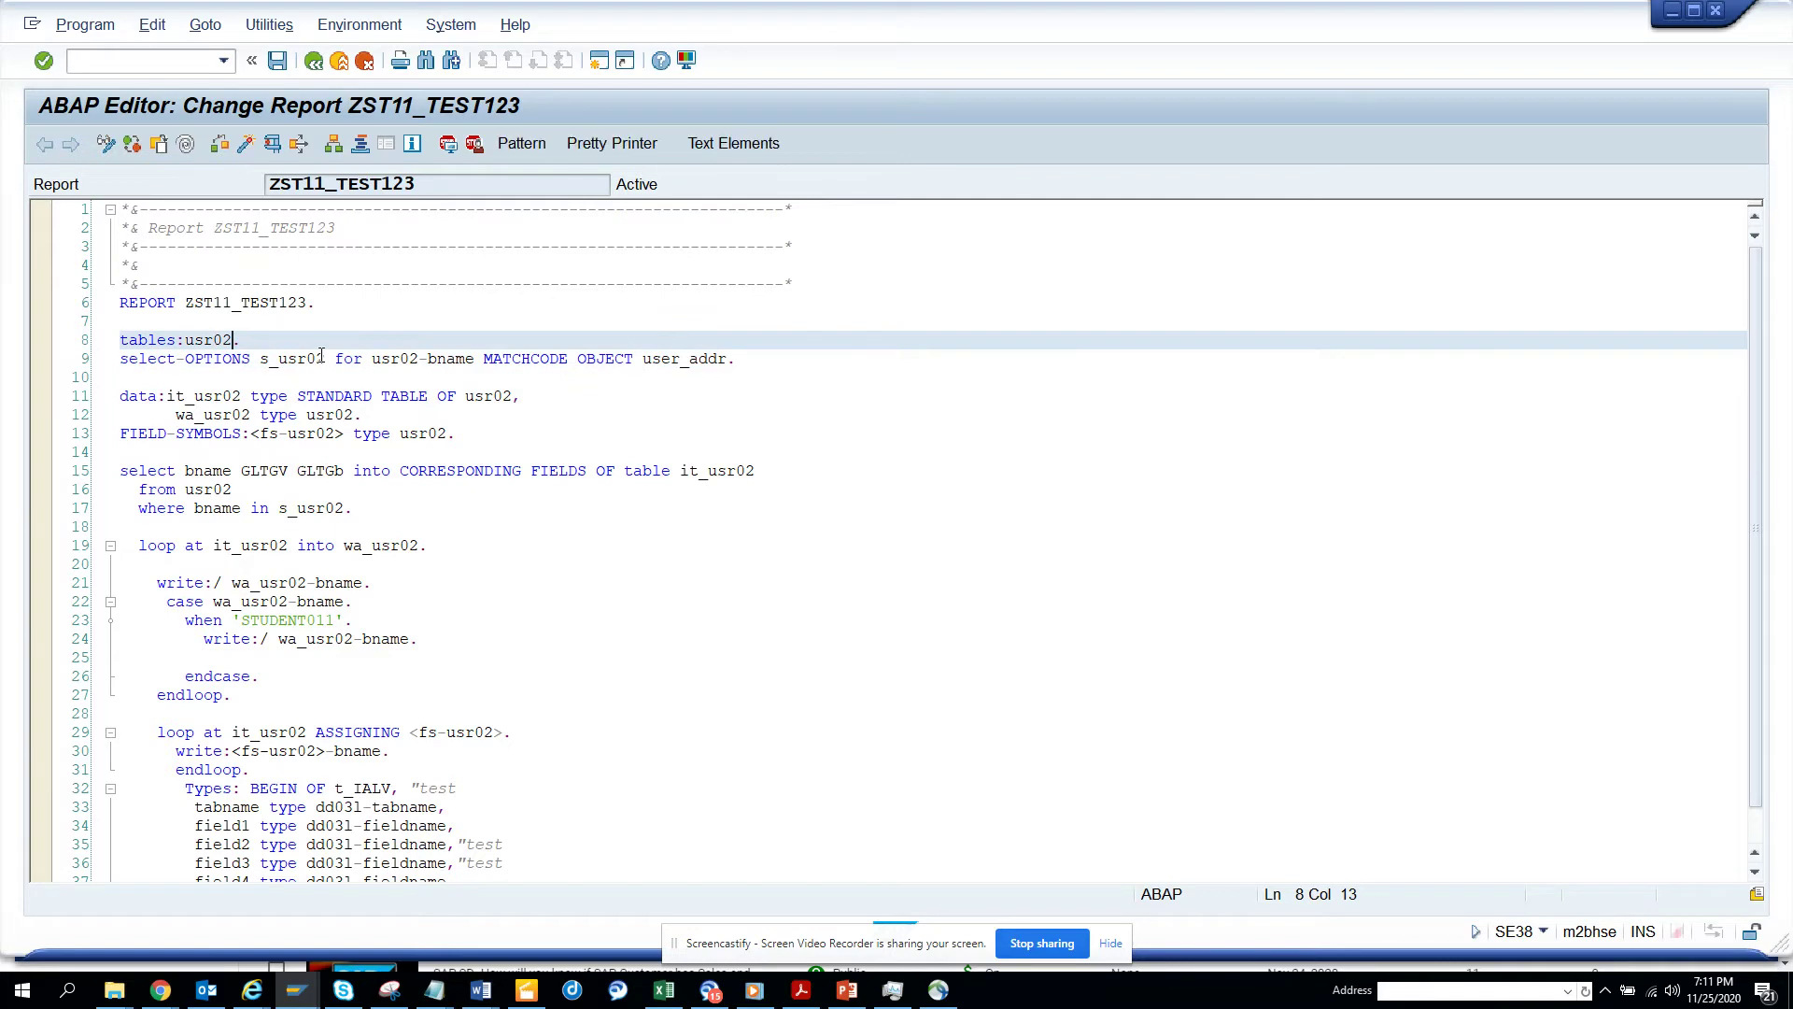
key(alt+Tab)
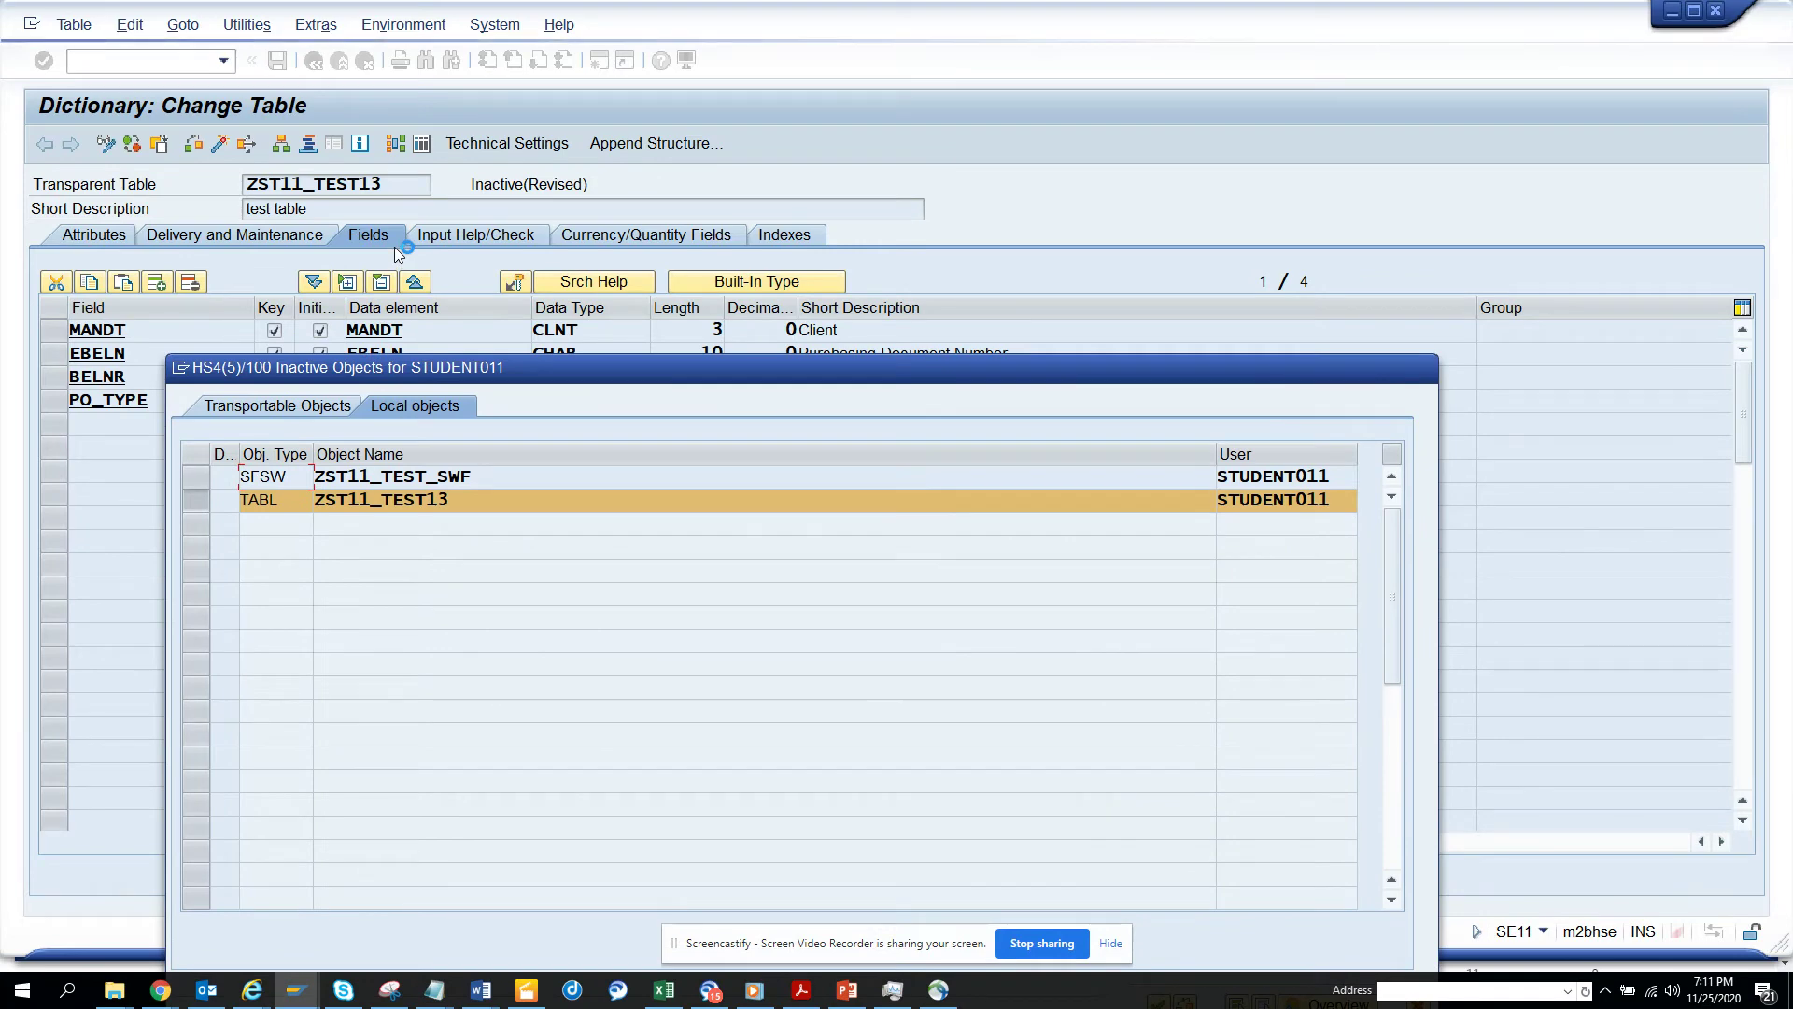
key(alt+Tab)
text(zst11_test13.)
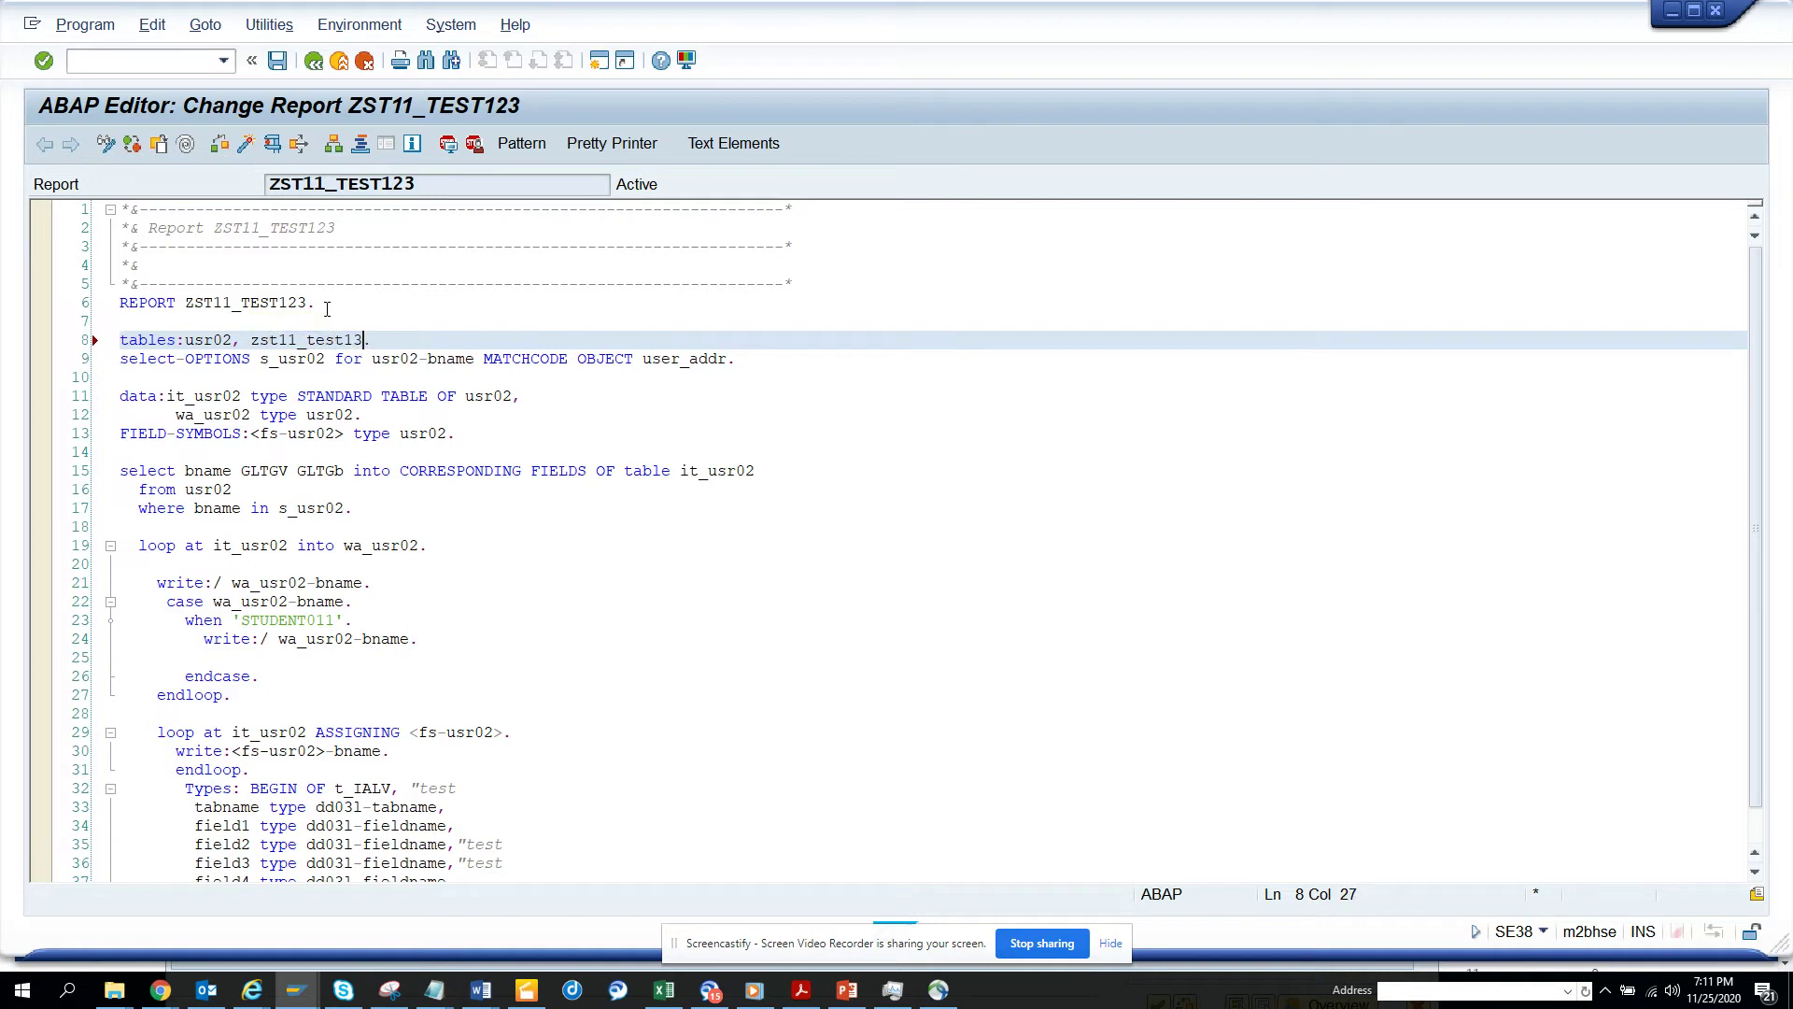
- Extend the select-options statement with a second line, s_potyp for zst11test13-, after the user_addr matchcode object
click(726, 359)
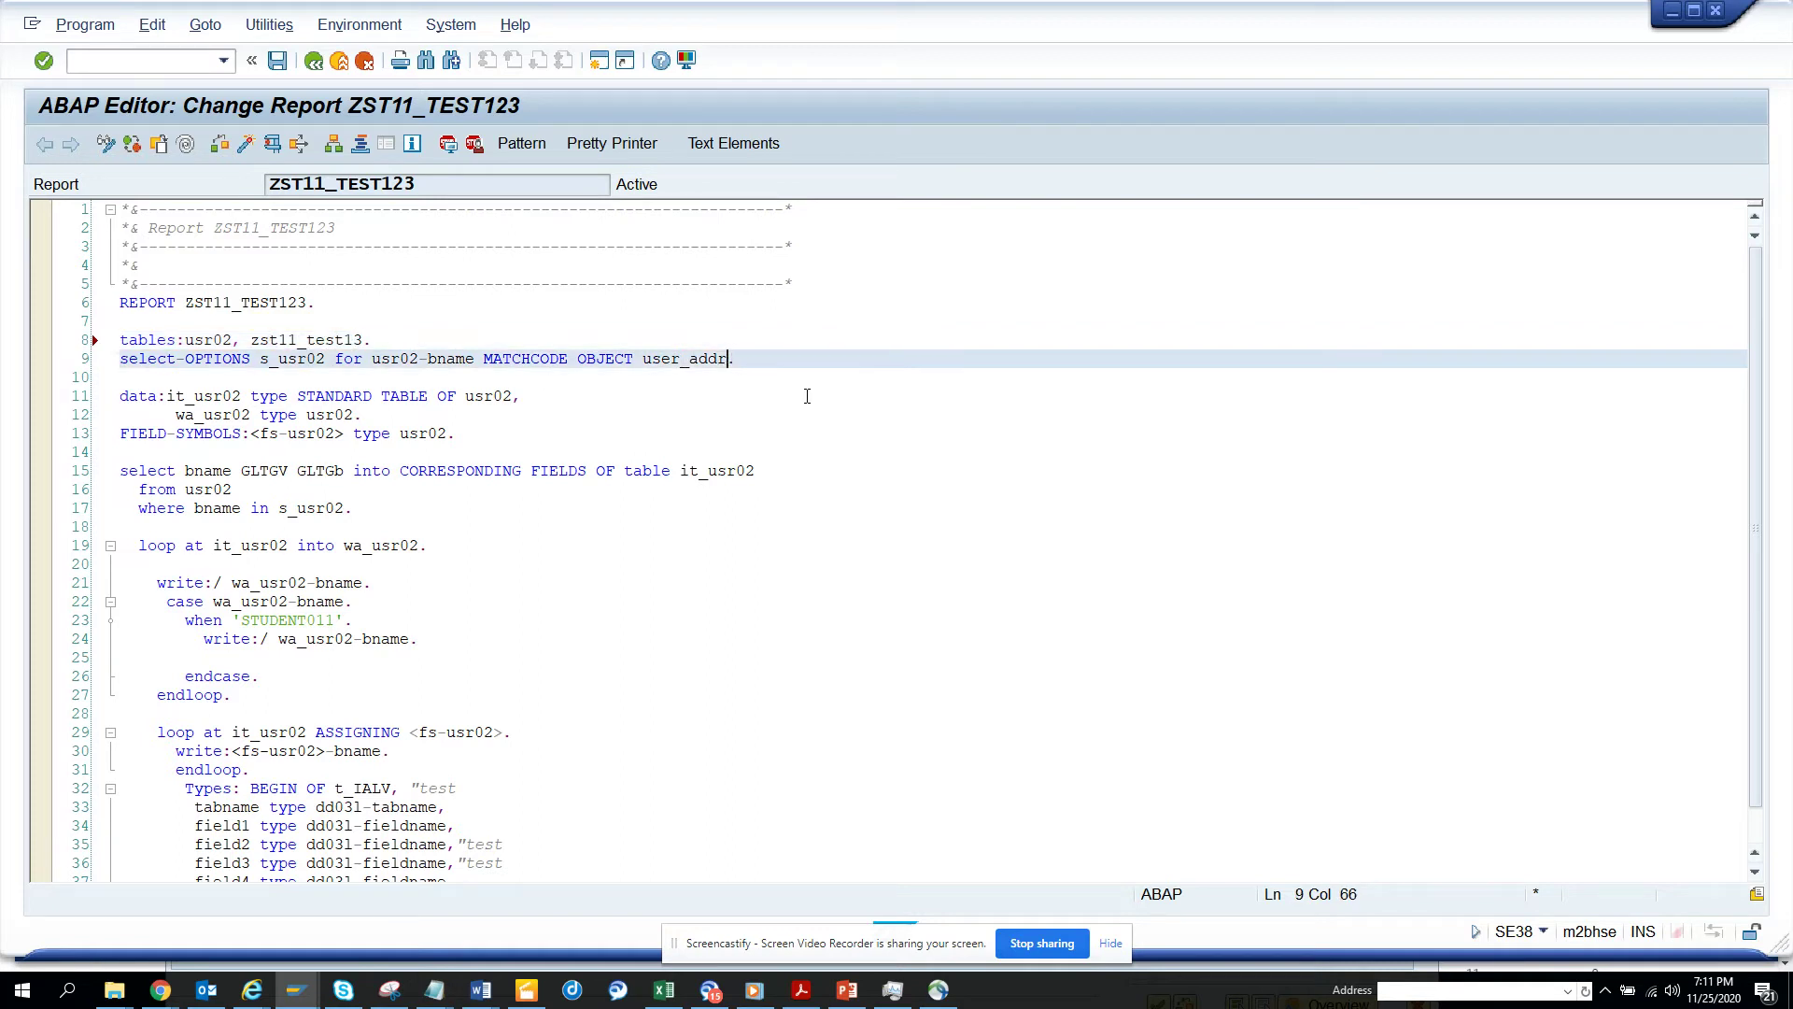
text(,)
key(Return)
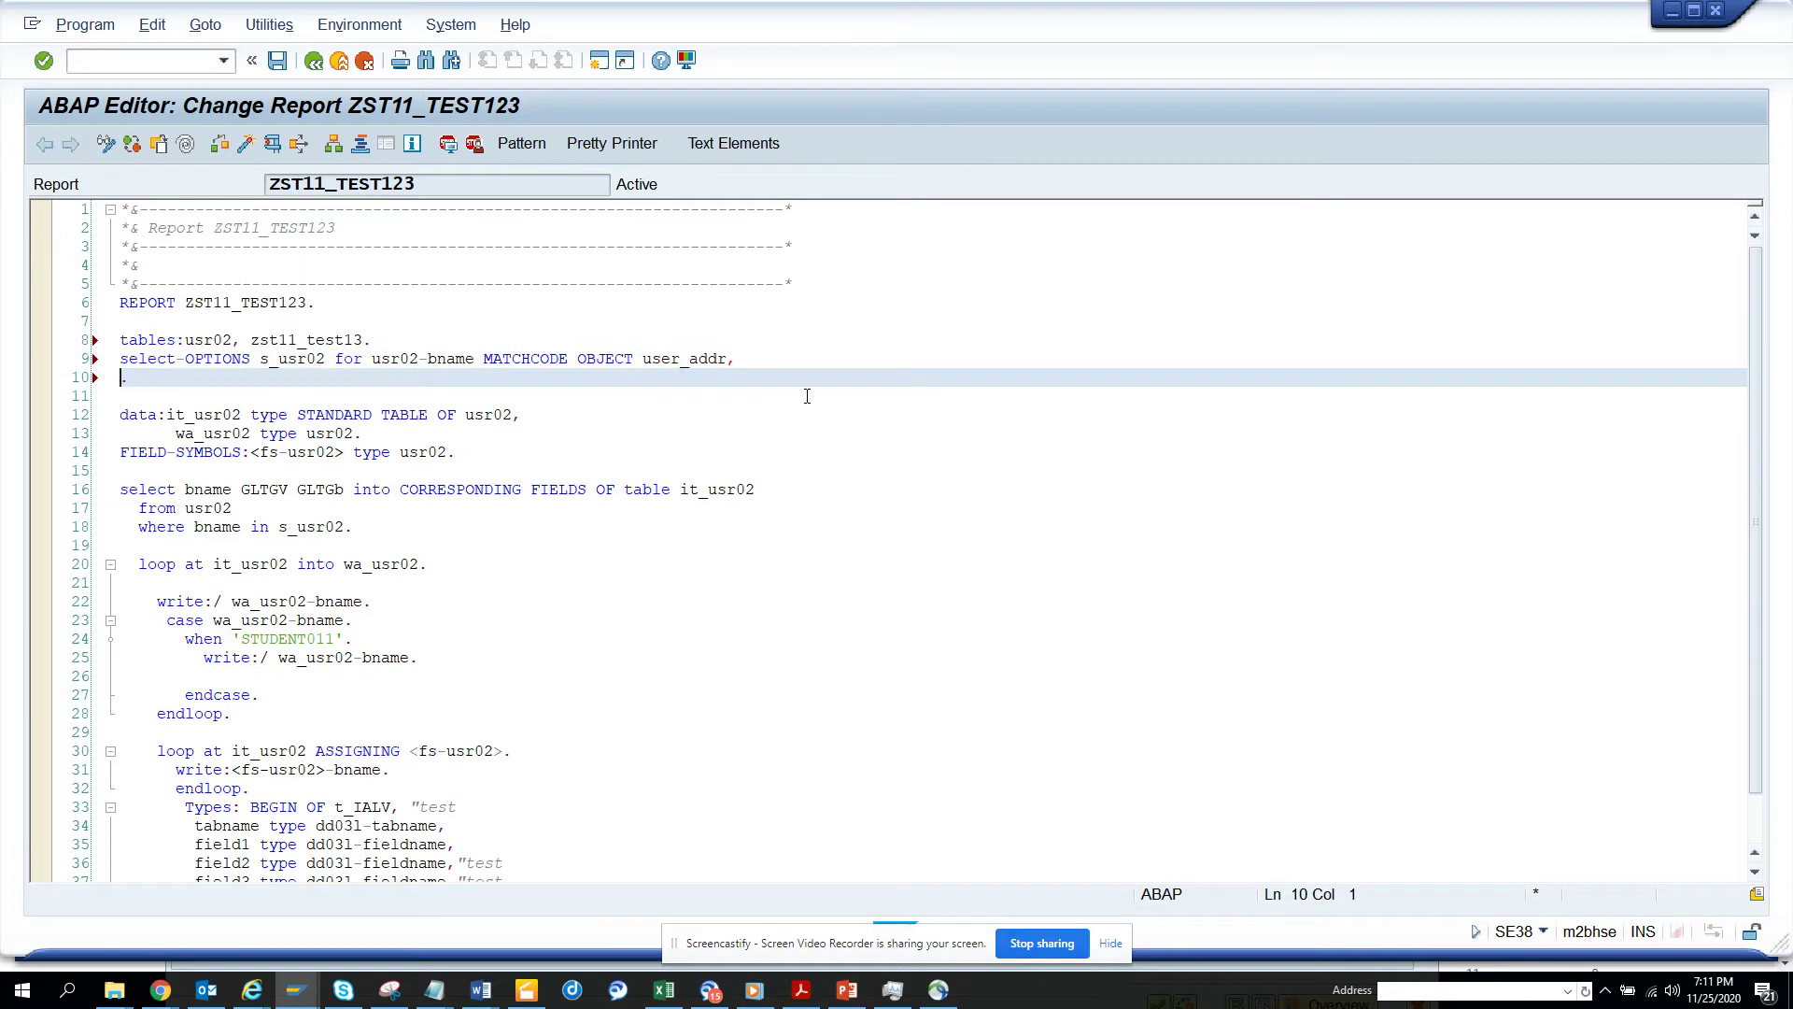
text(s_potyp for zst11test12)
key(BackSpace)
text(3-)
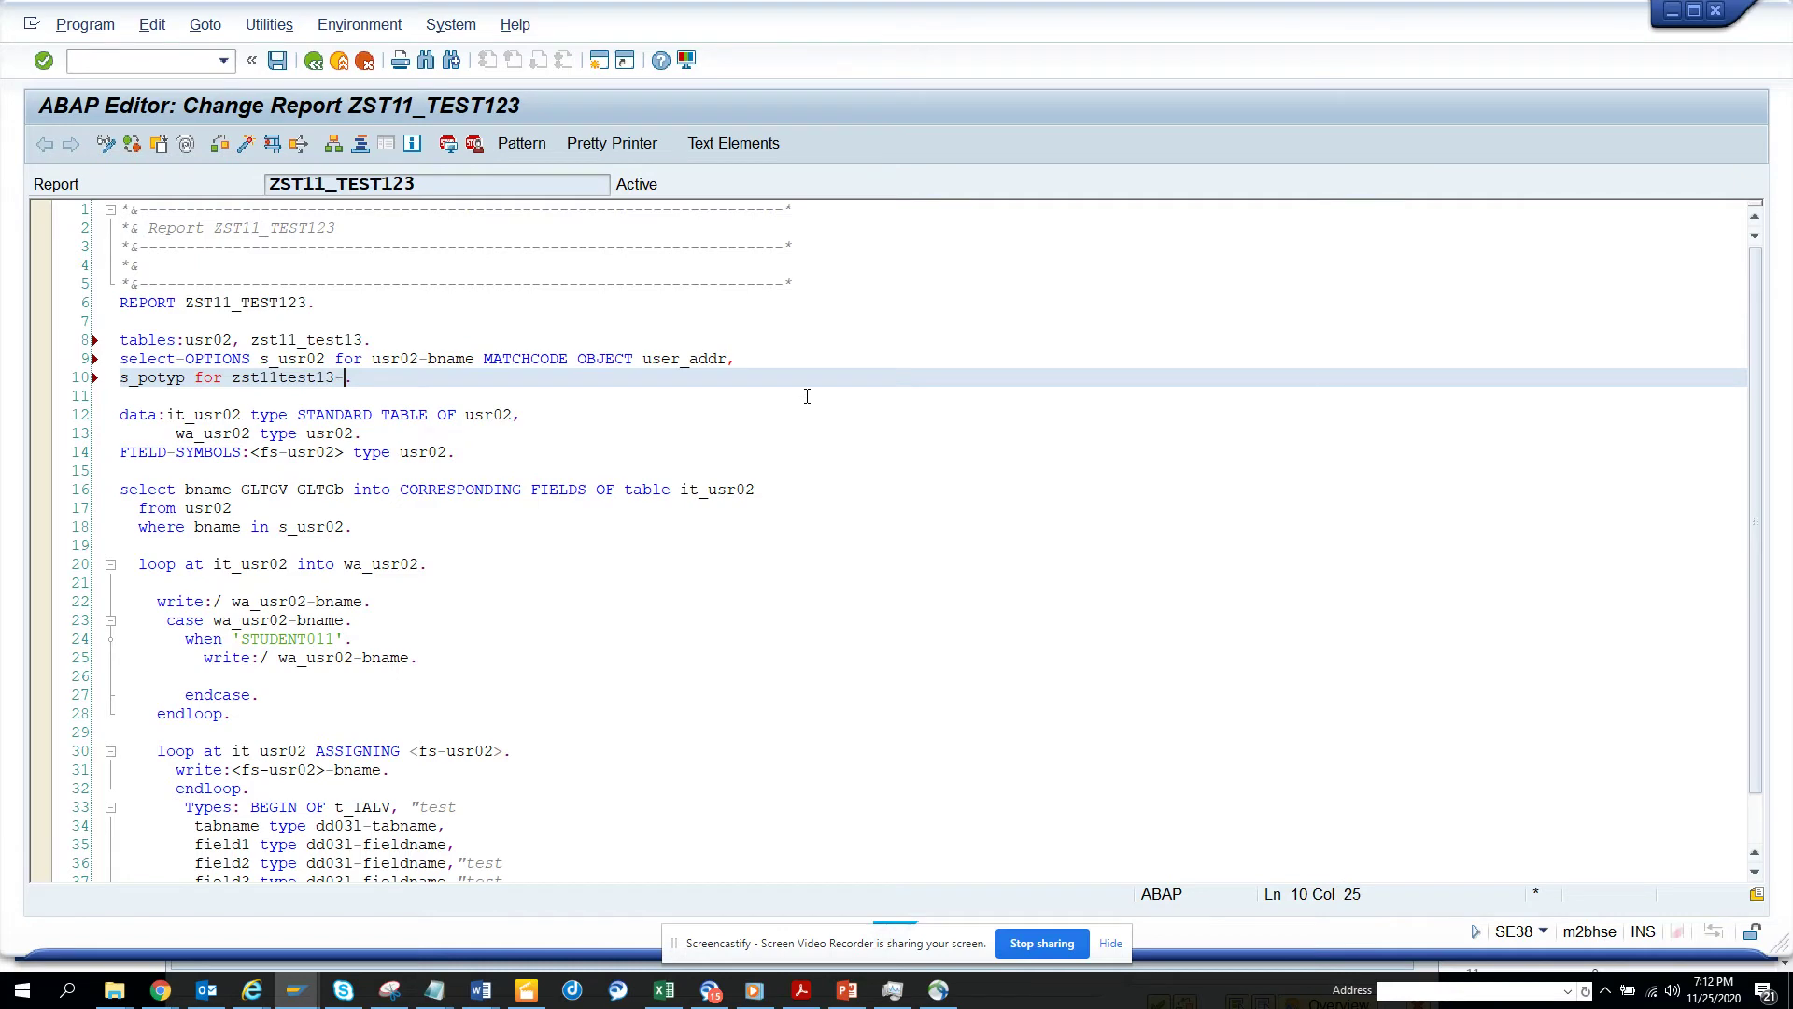
- Display the activation log in the ZST11_TEST13 table session, completing its activation, and return to report ZST11_TEST123
key(alt+Tab)
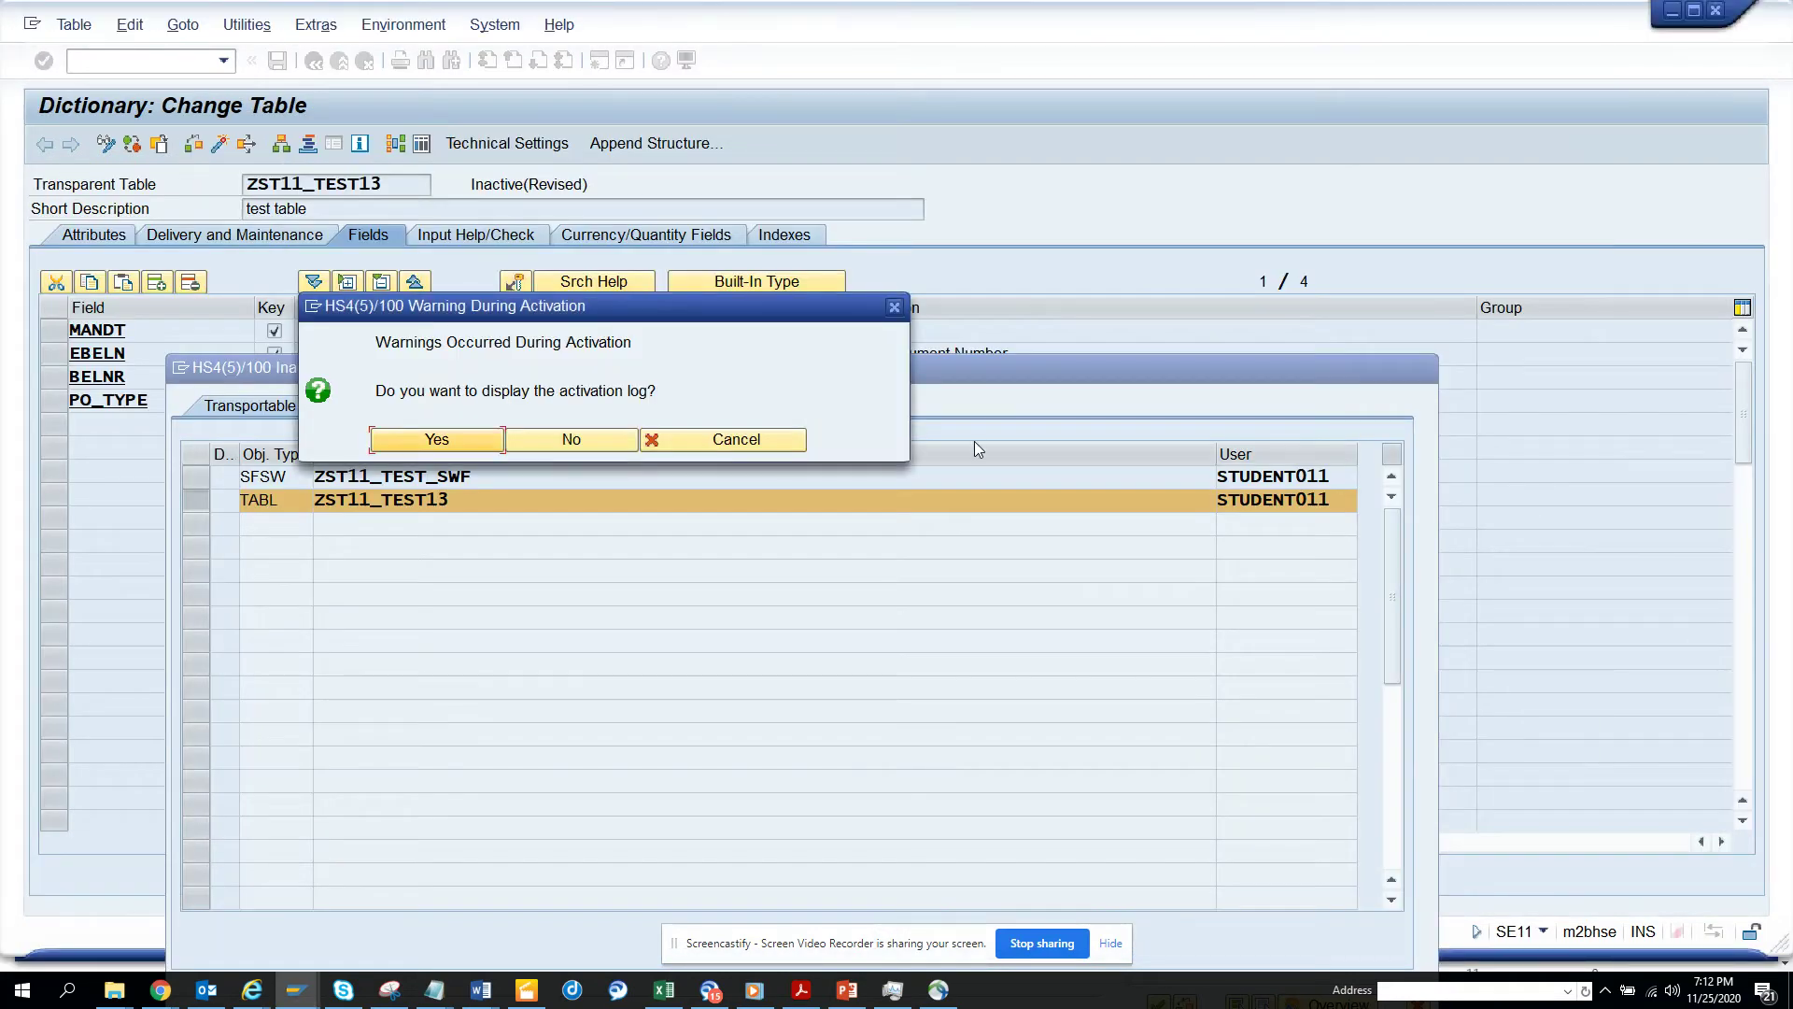
click(514, 434)
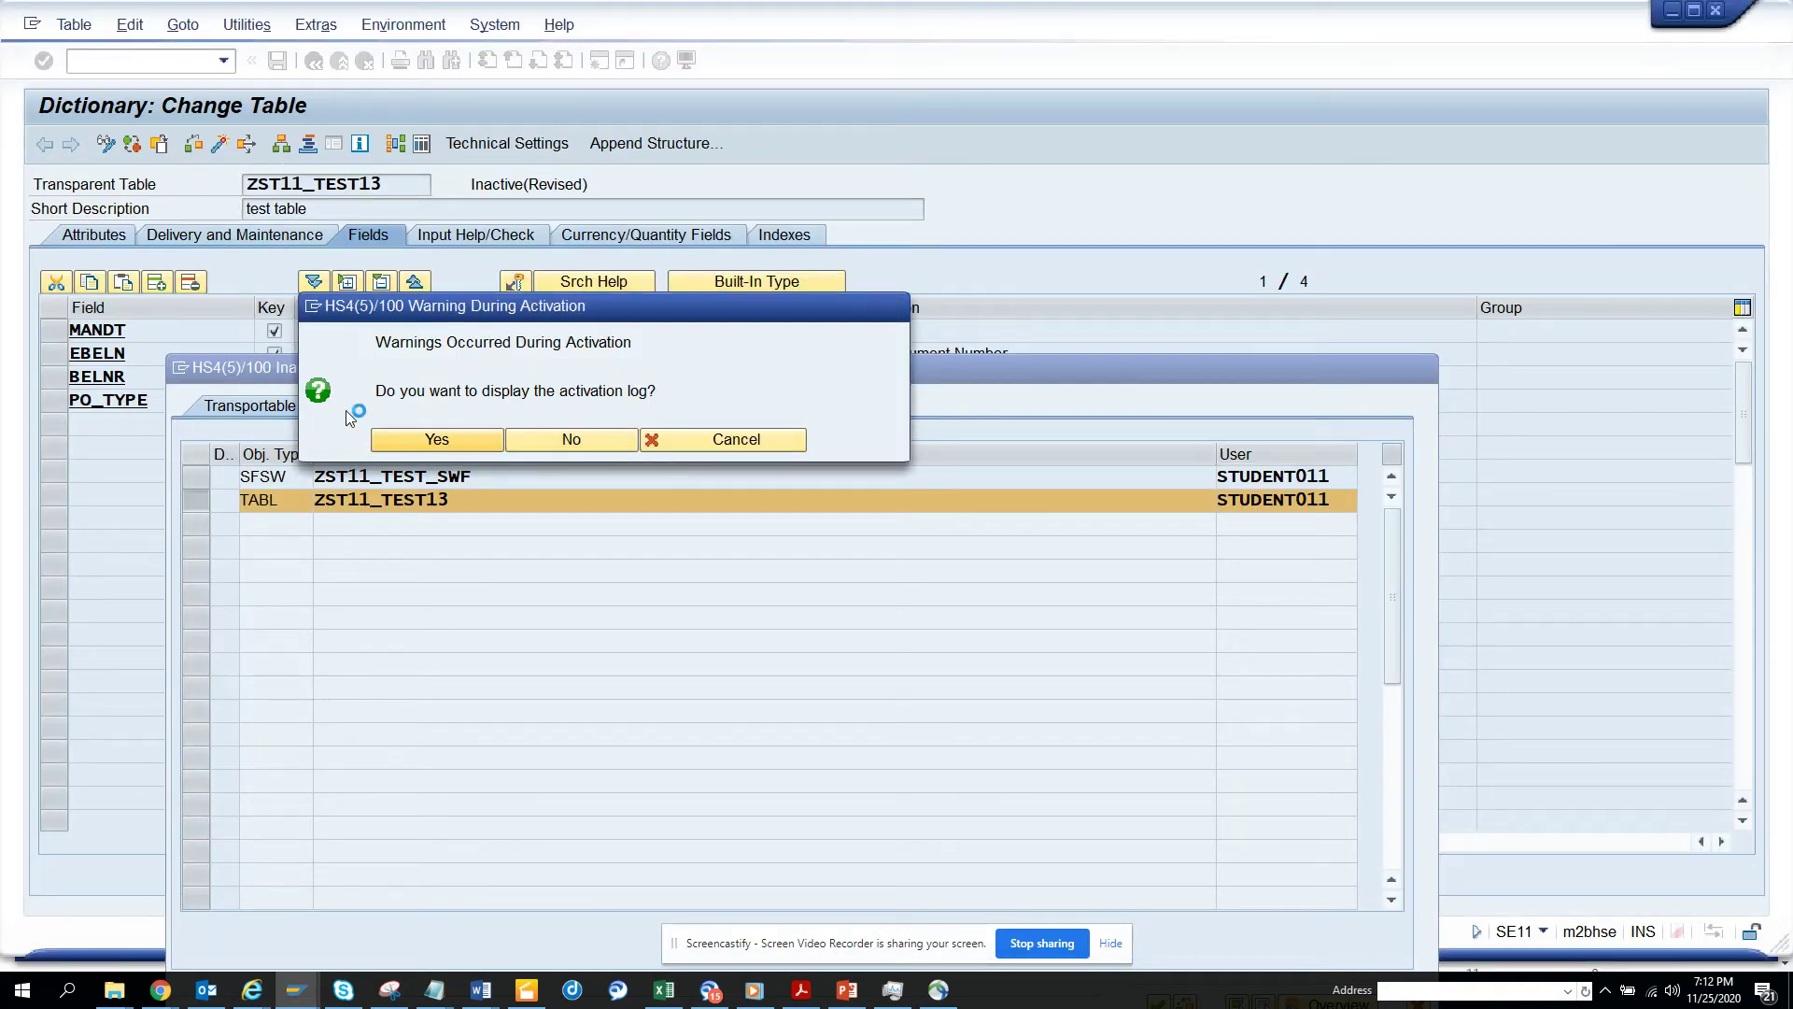
key(alt+Tab)
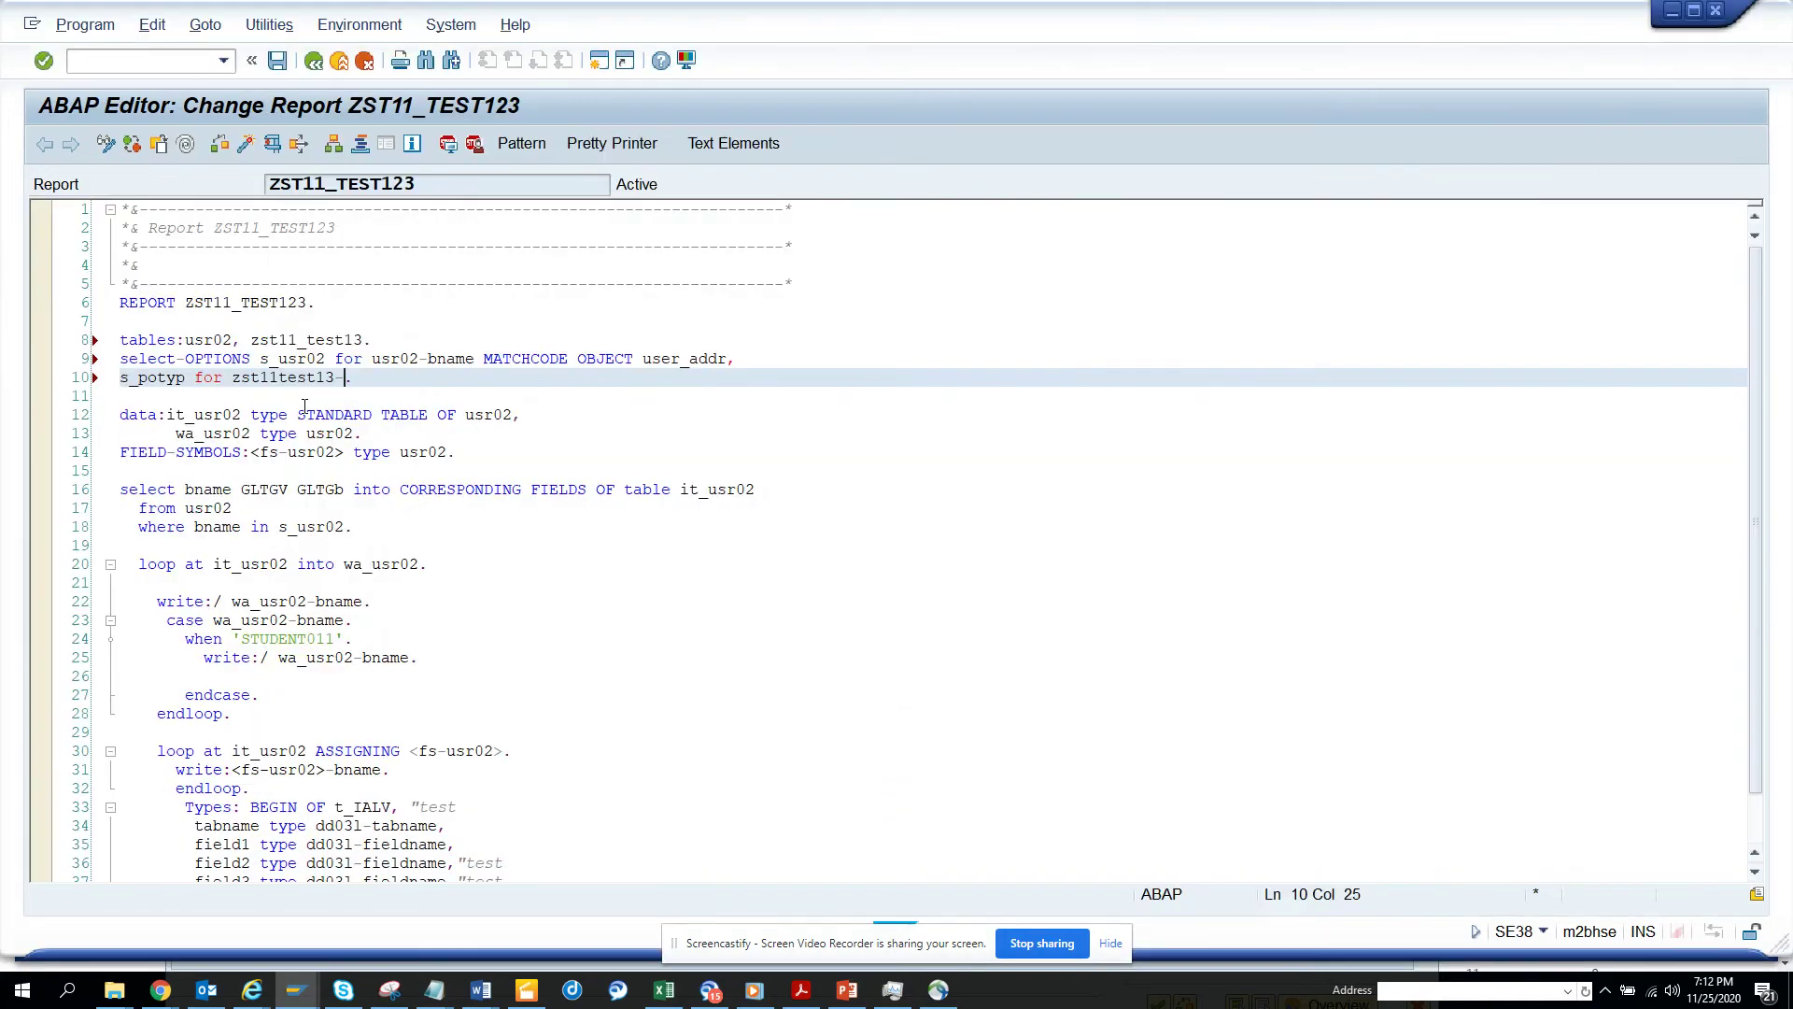
- Complete the s_potyp reference with field po_type and add a colon after select-OPTIONS
text(po_ty)
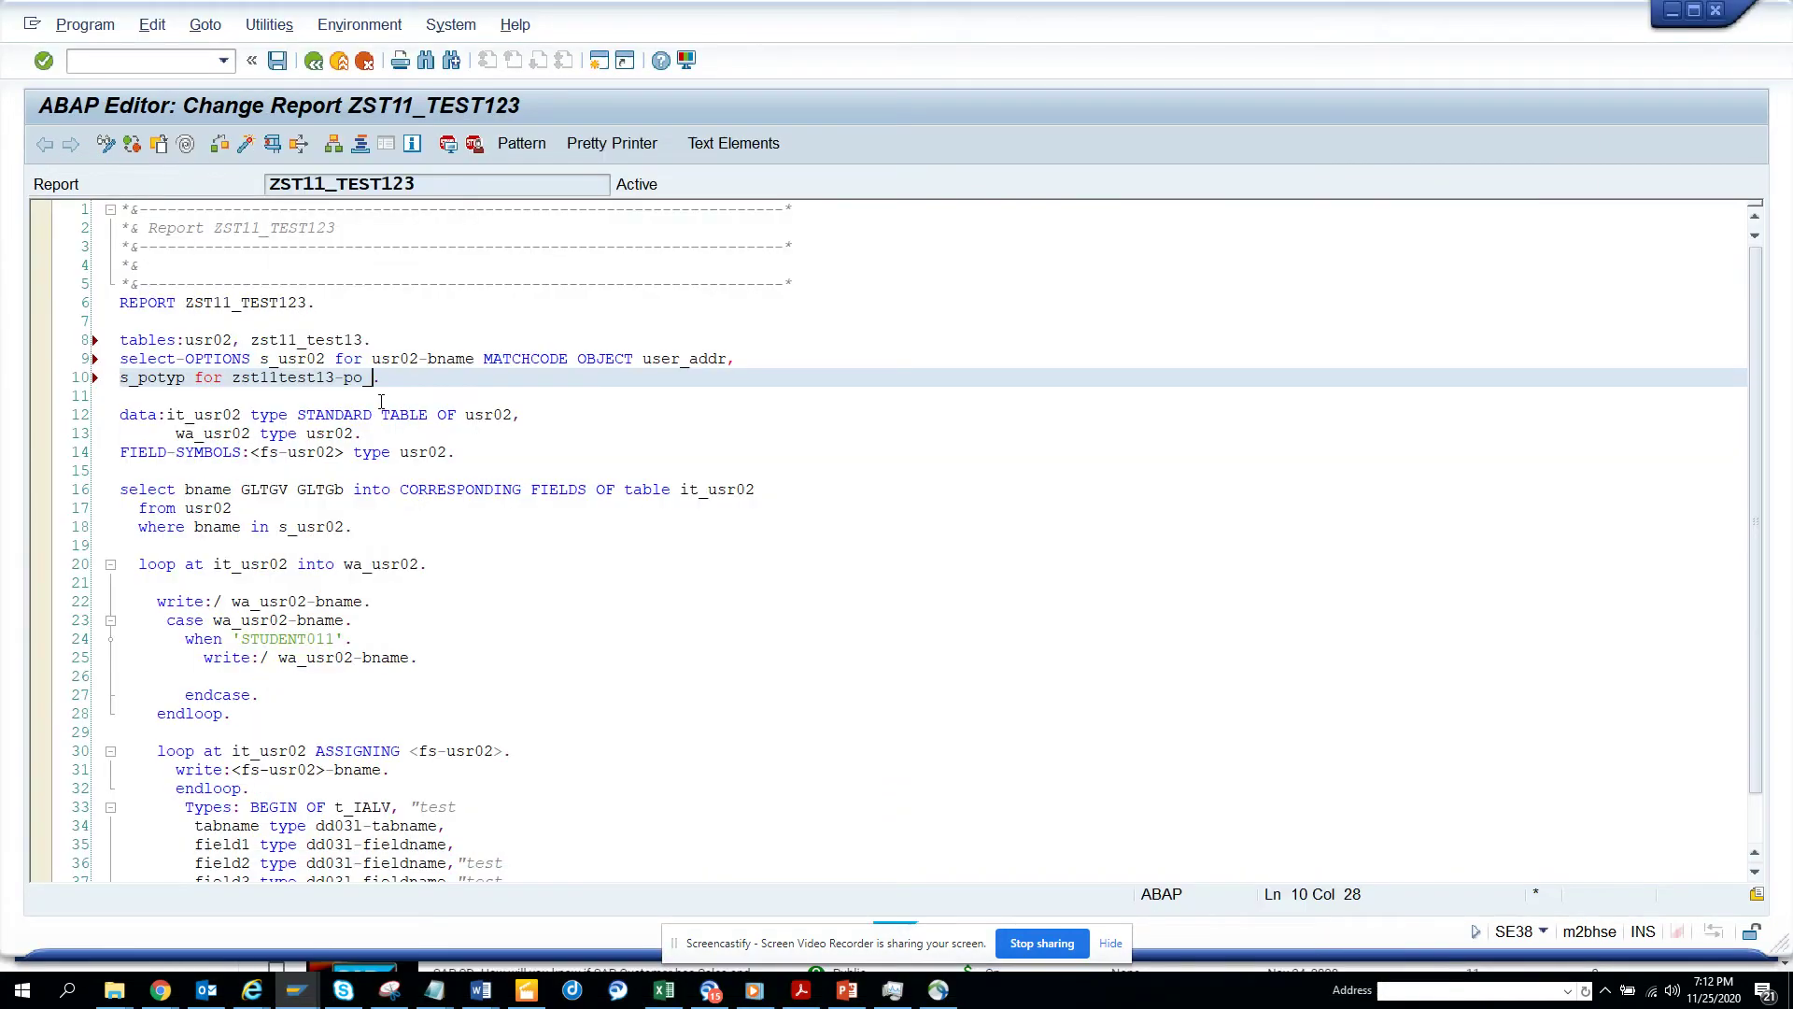
text(pe)
click(259, 359)
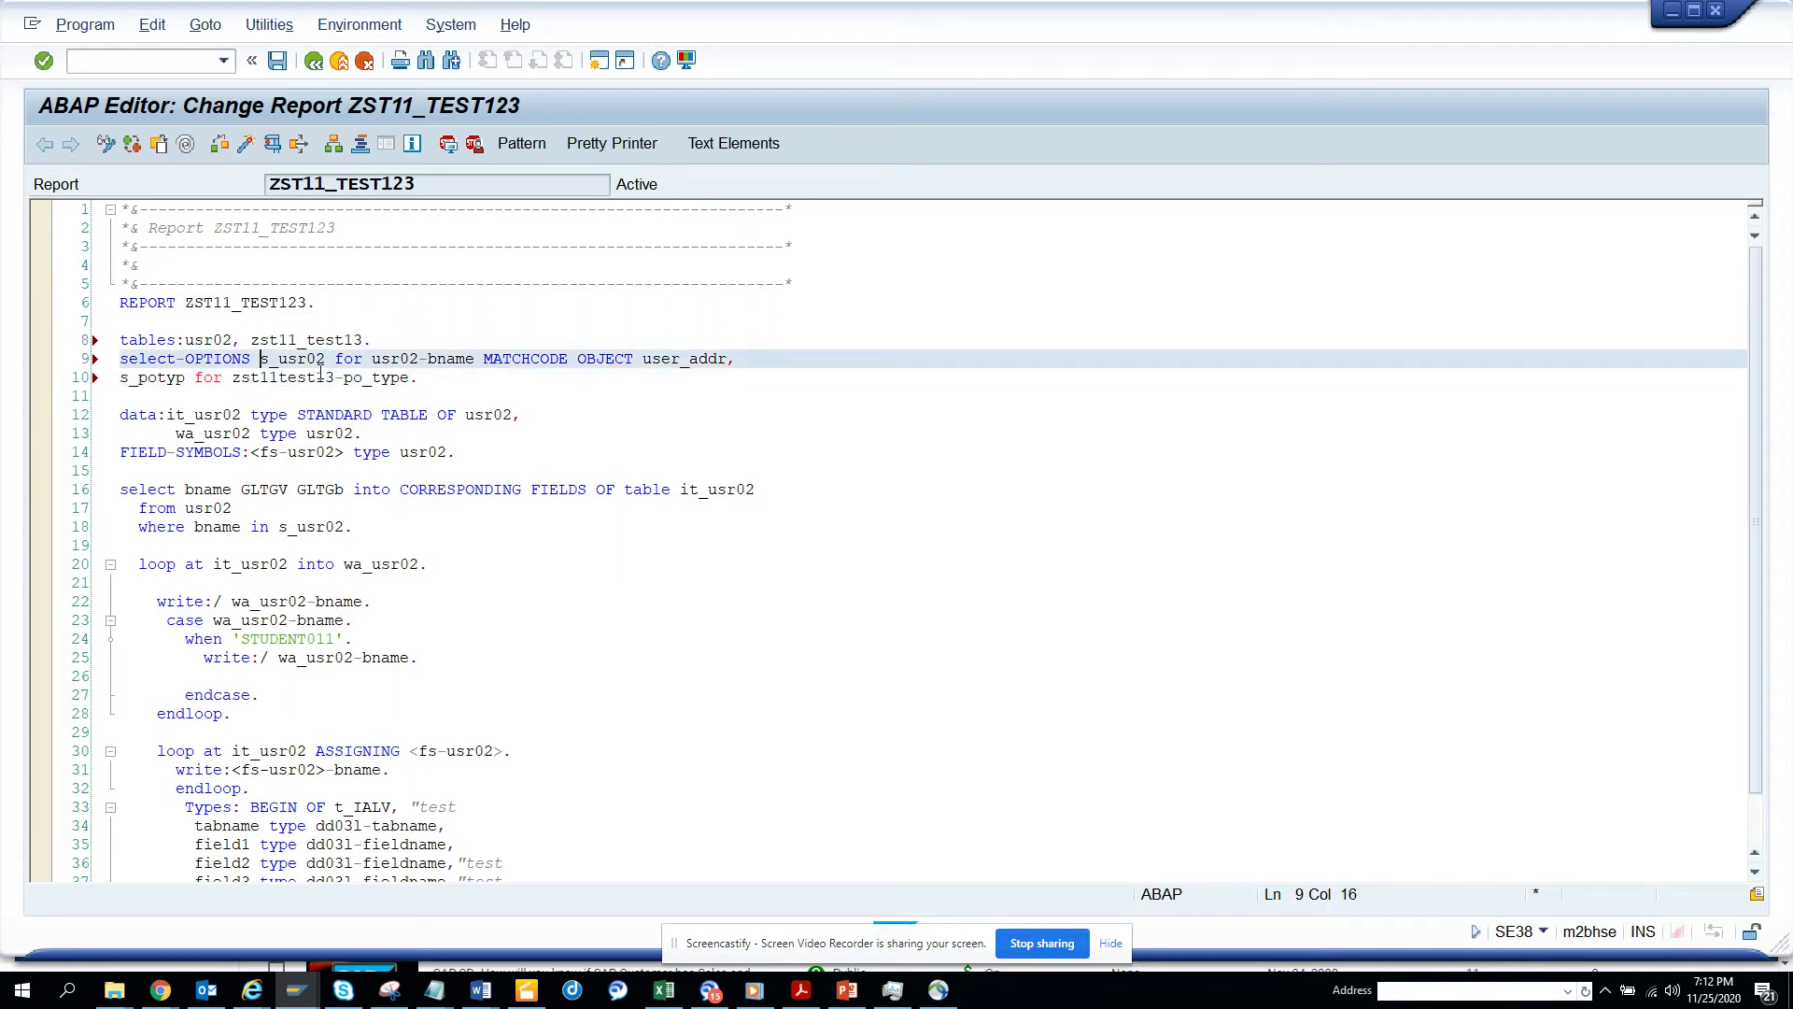
text(:)
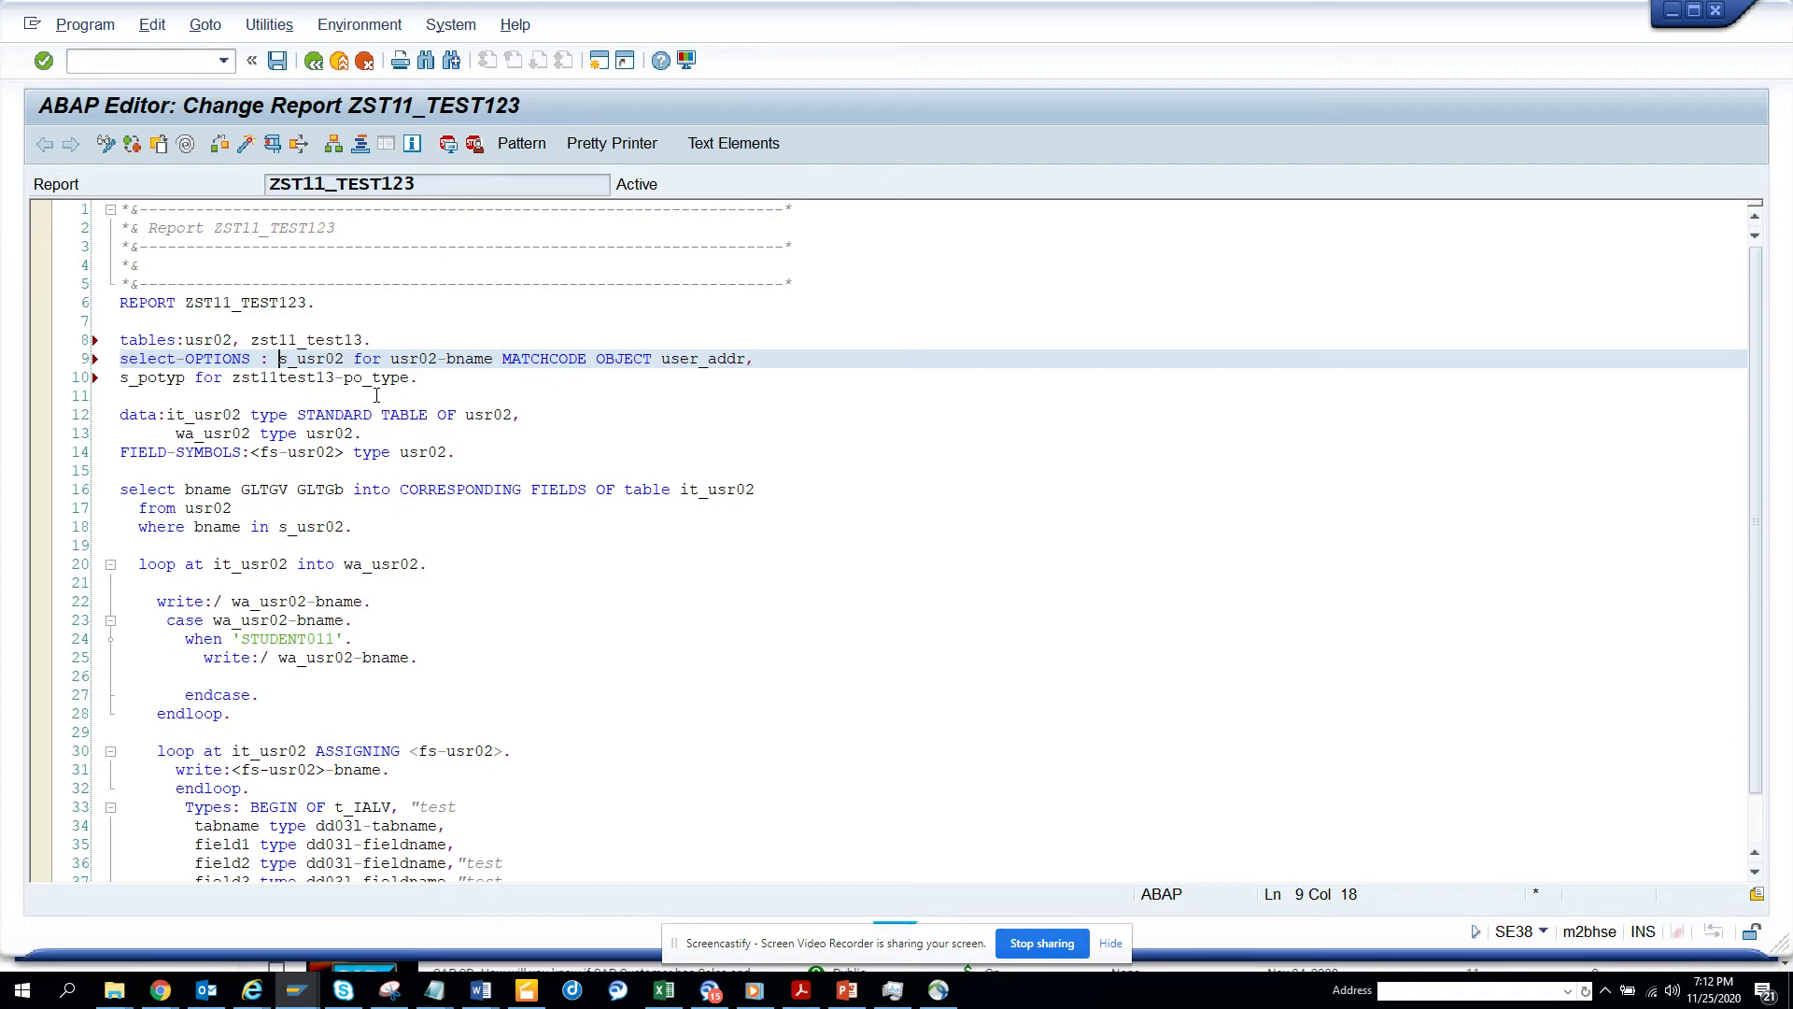
- Try to activate report ZST11_TEST123
click(245, 143)
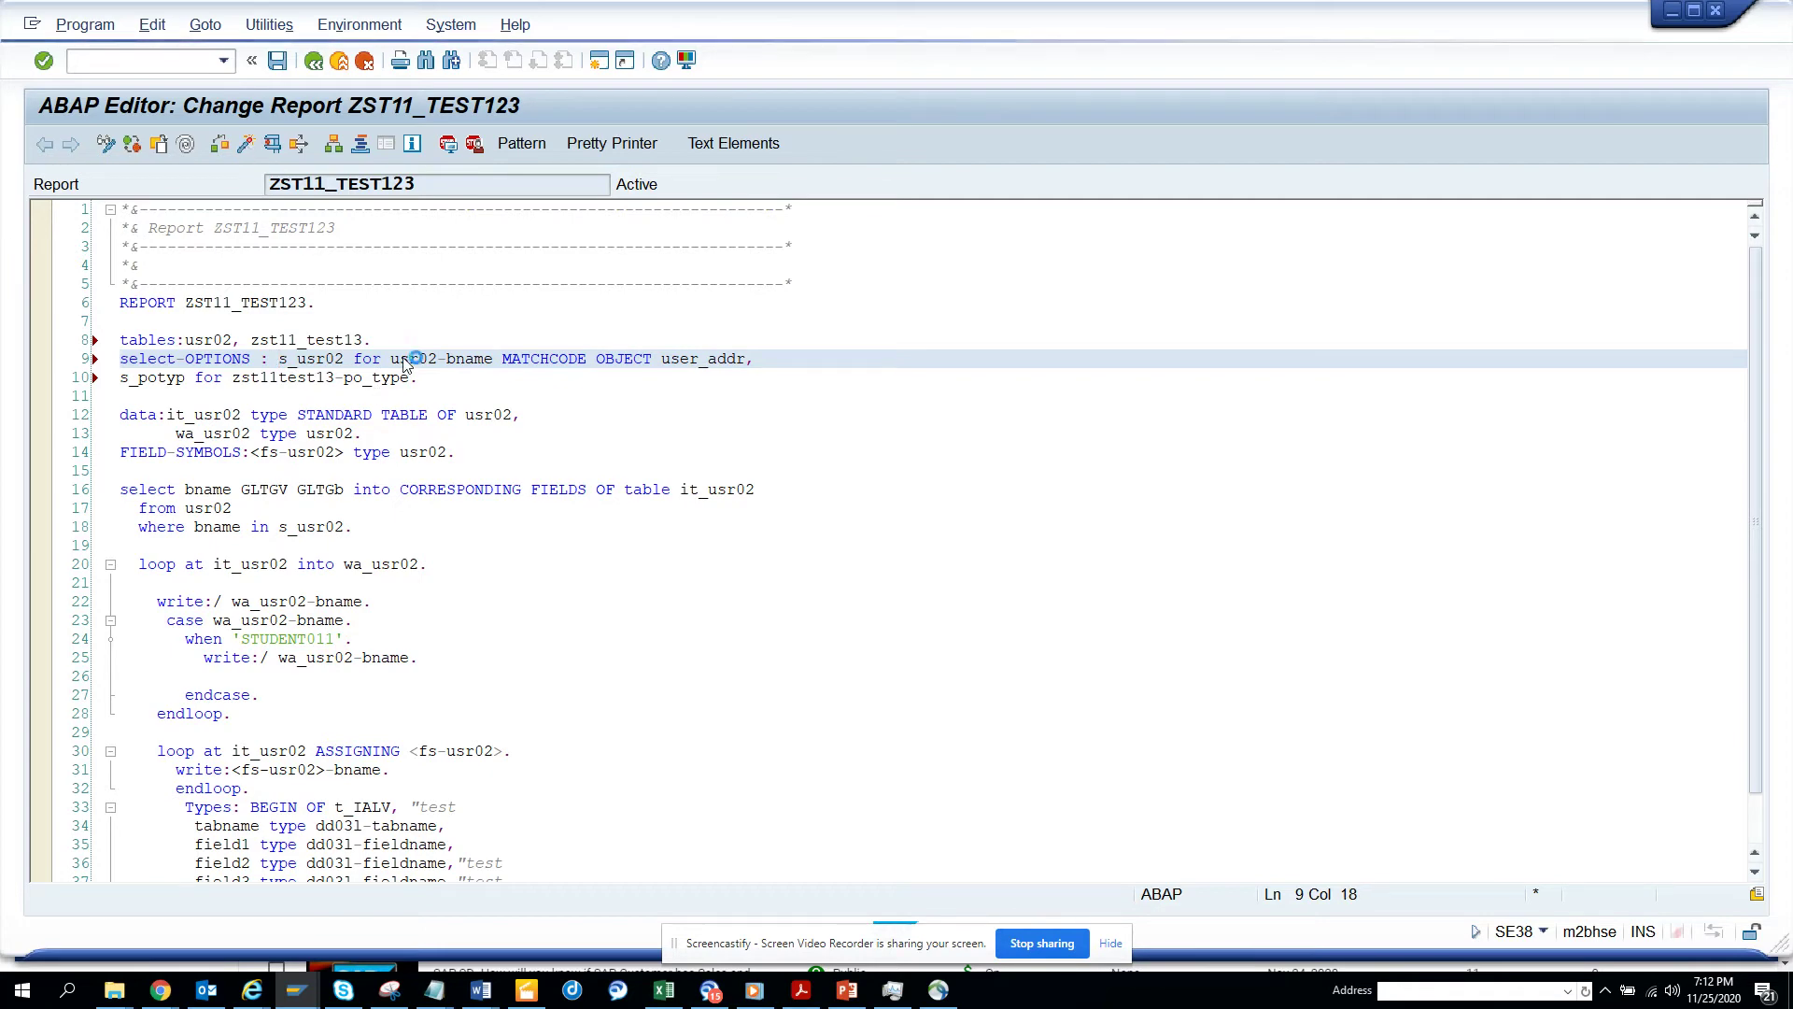
key(Return)
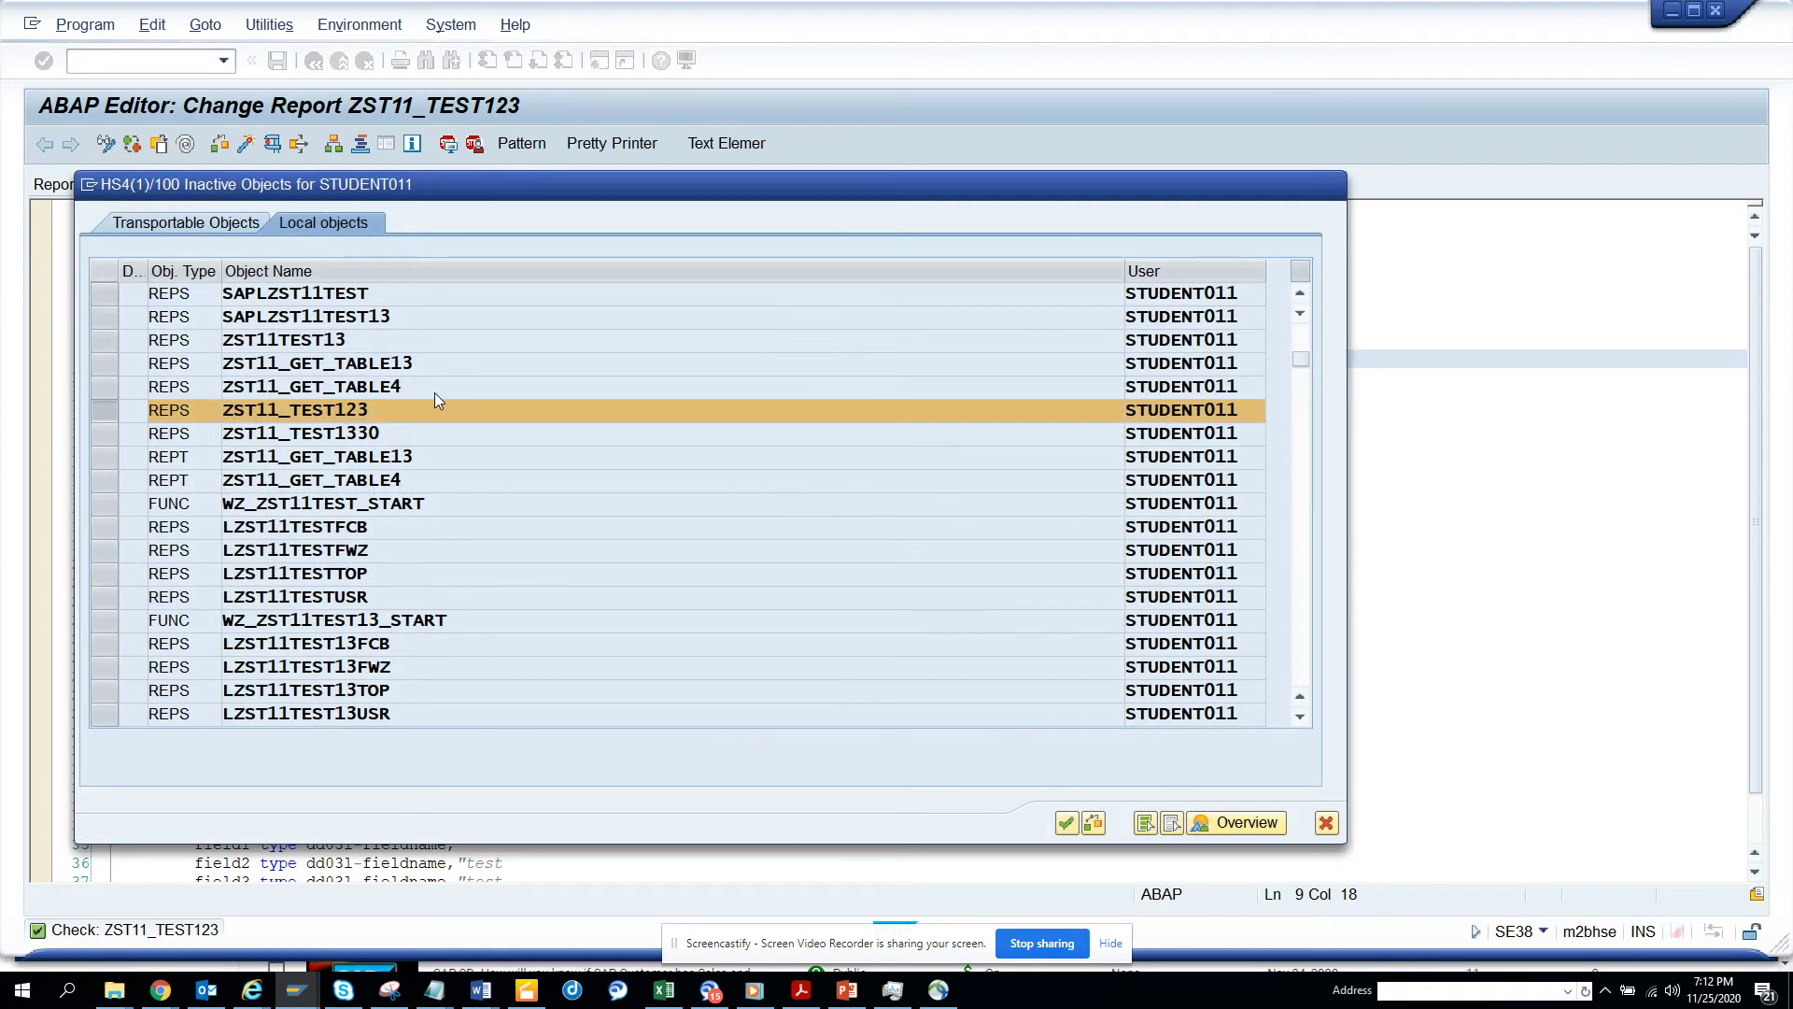
click(345, 439)
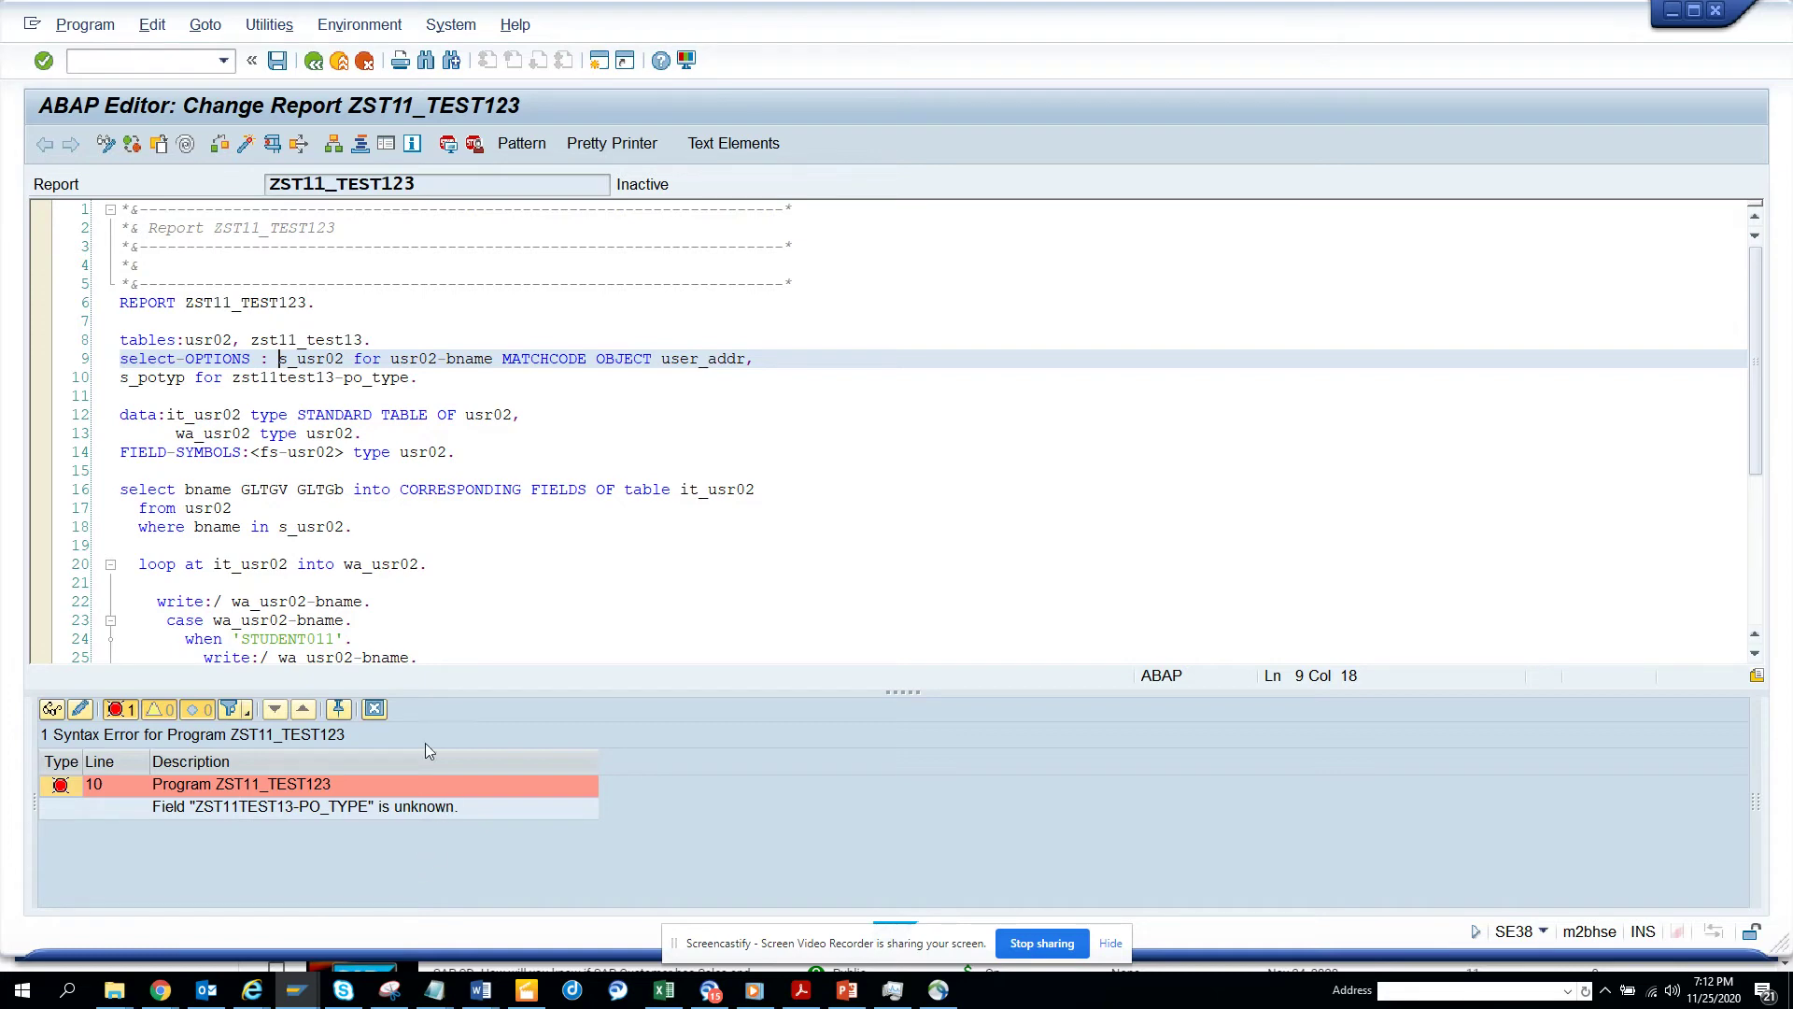
- Correct the s_potyp reference to zst11_test13-po_type and activate the report
key(alt+Tab)
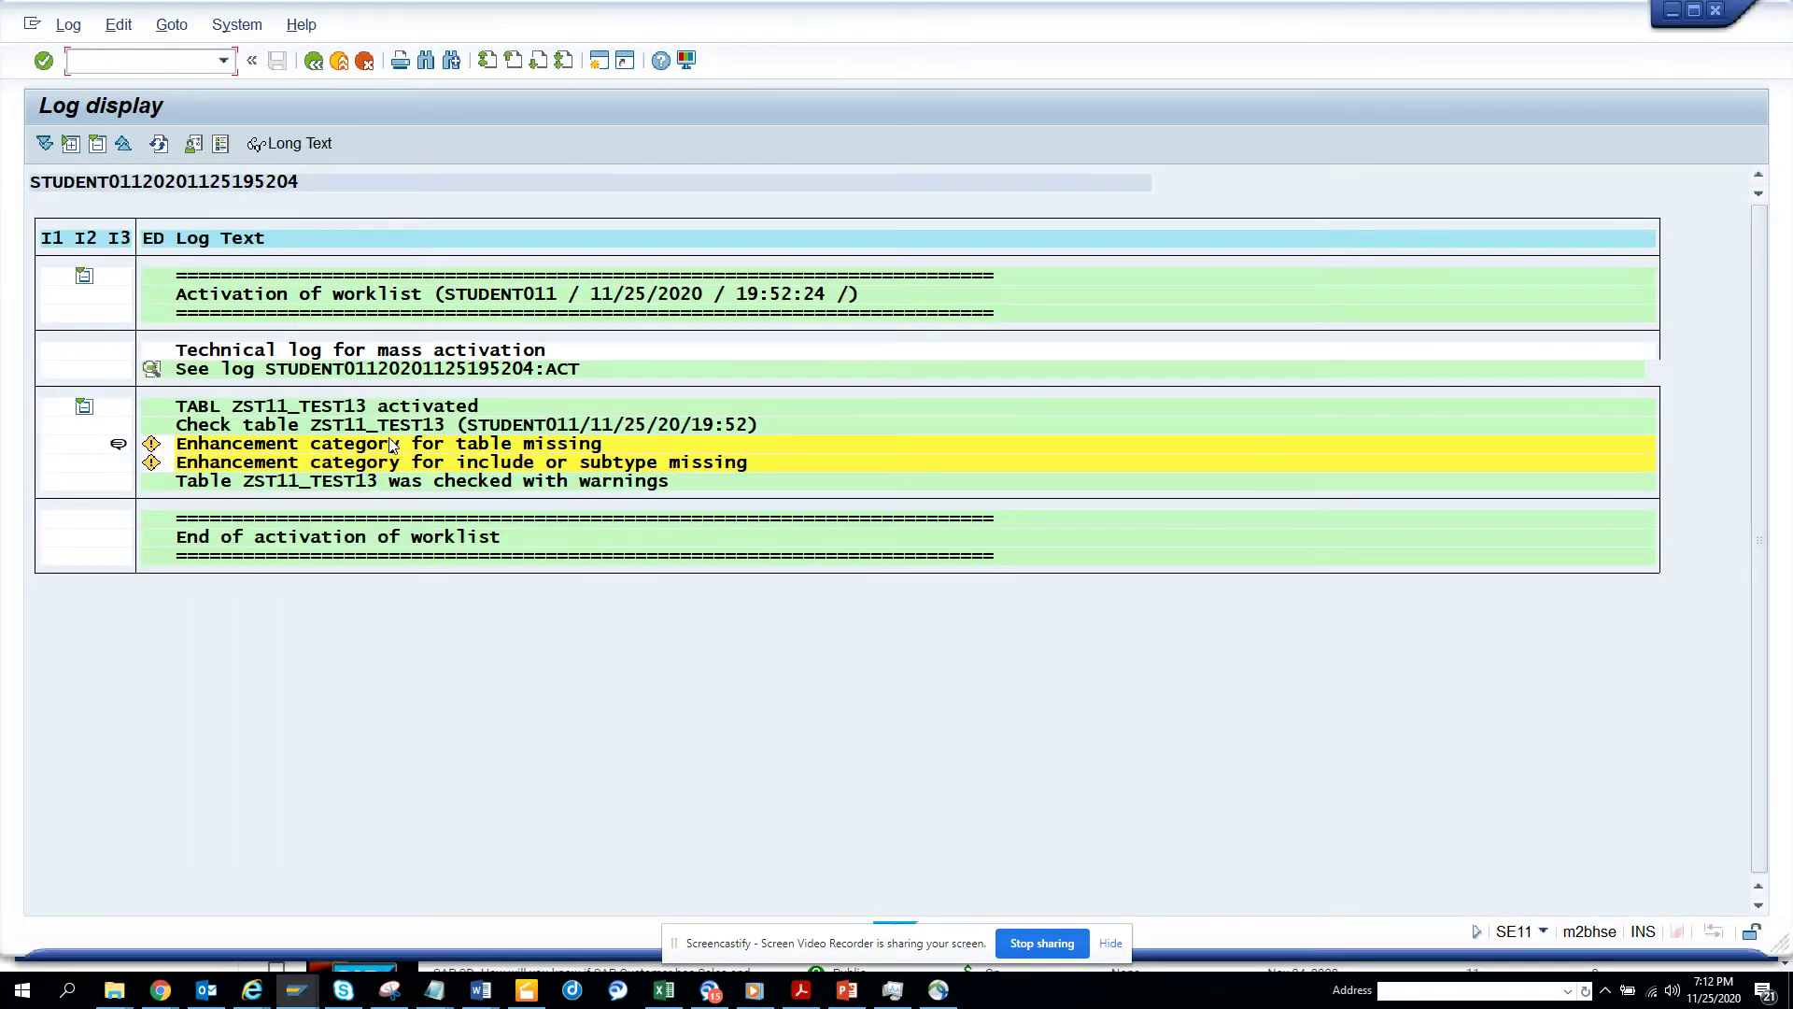
key(alt+Tab)
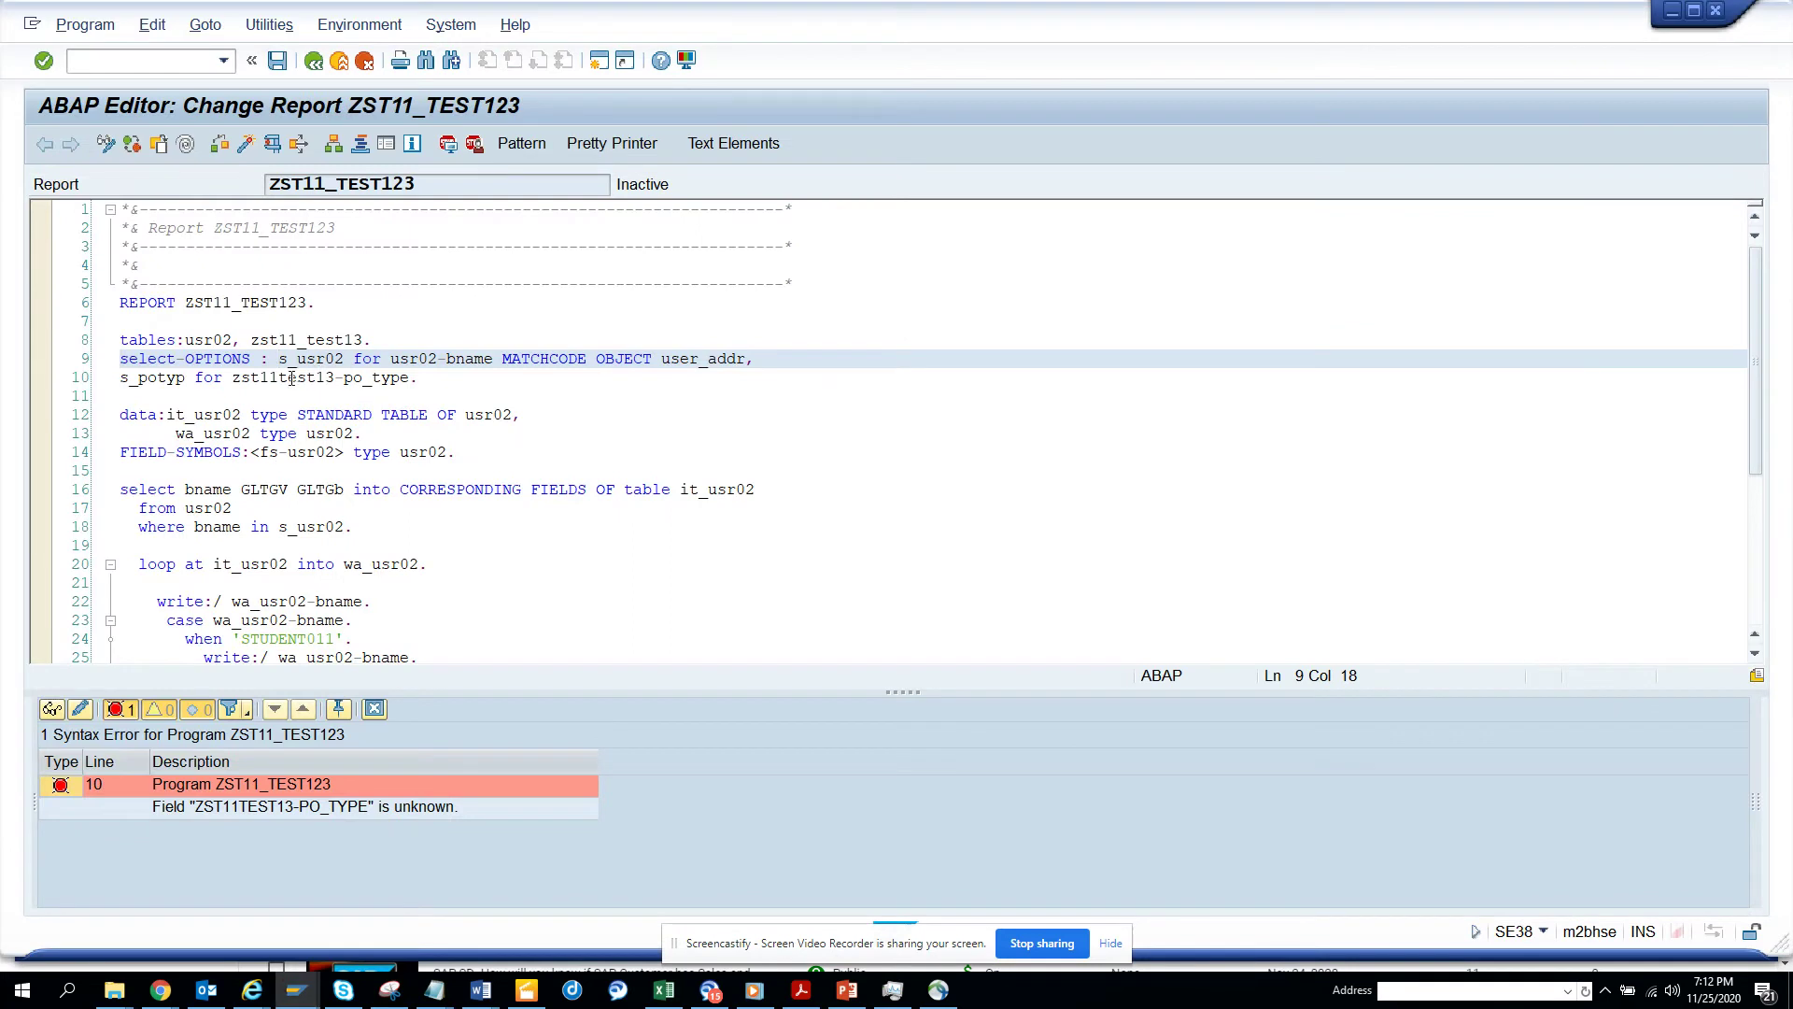
click(279, 378)
text(_)
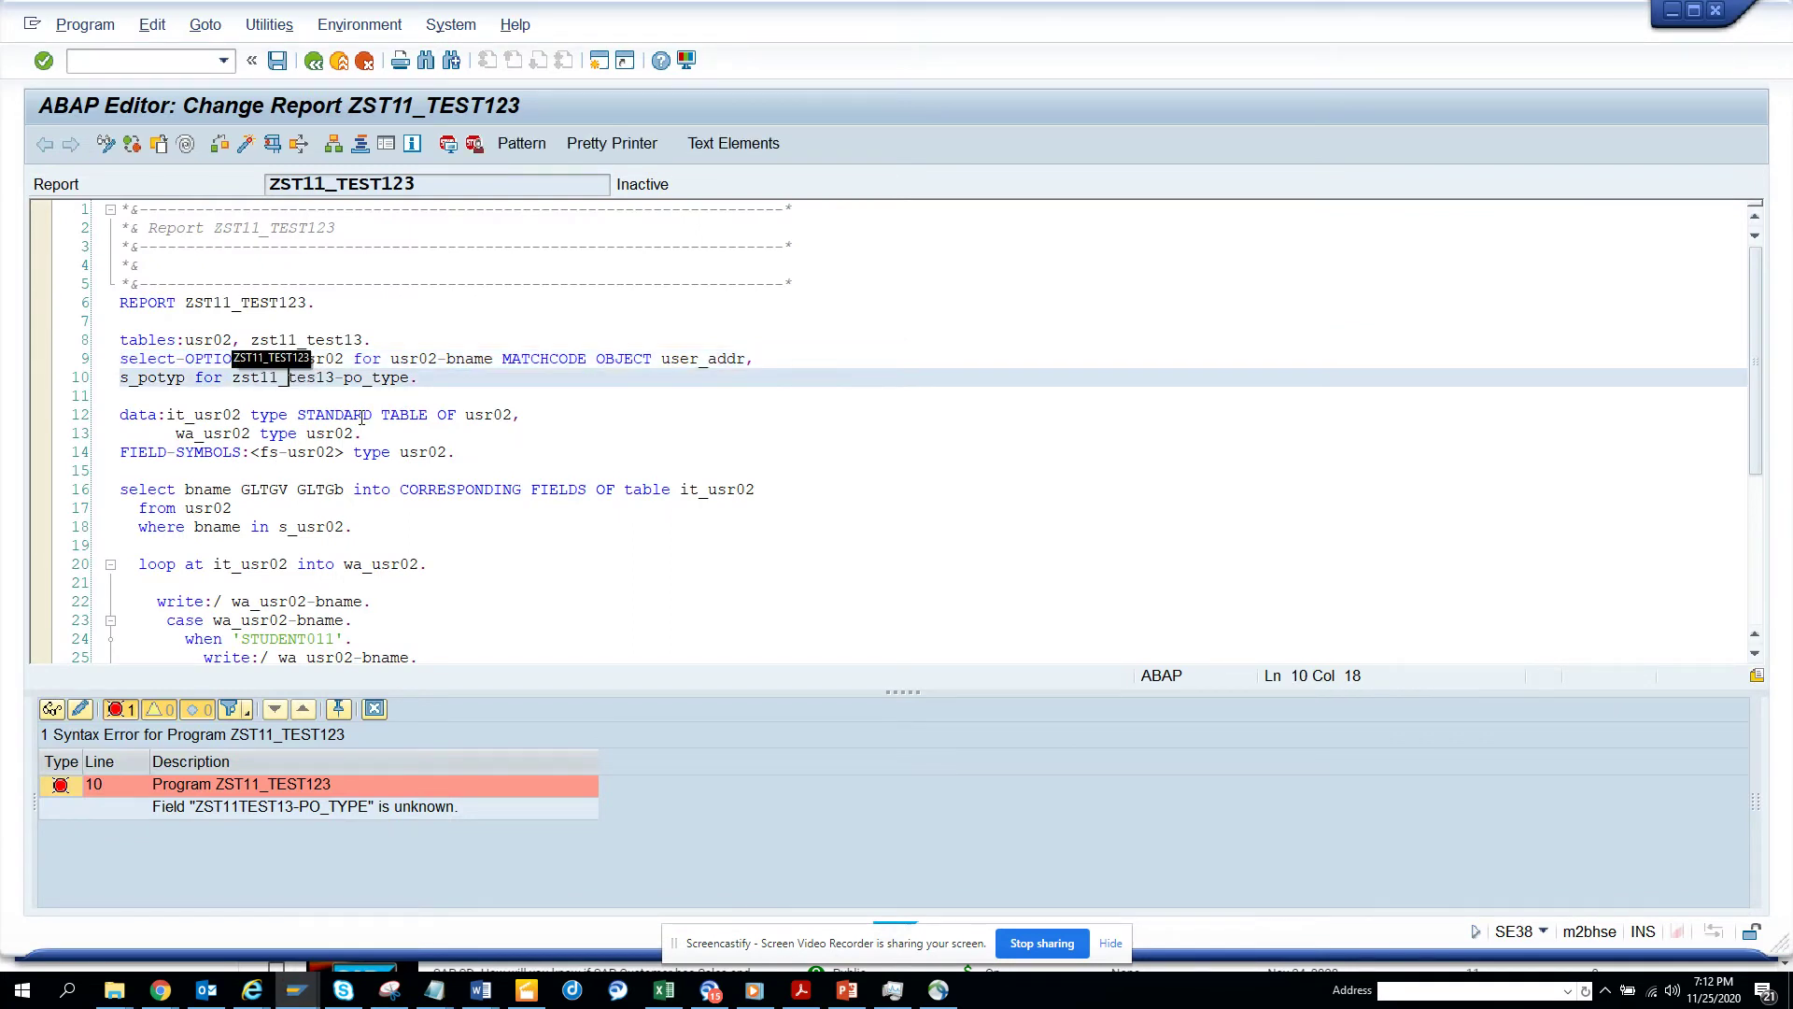
click(220, 143)
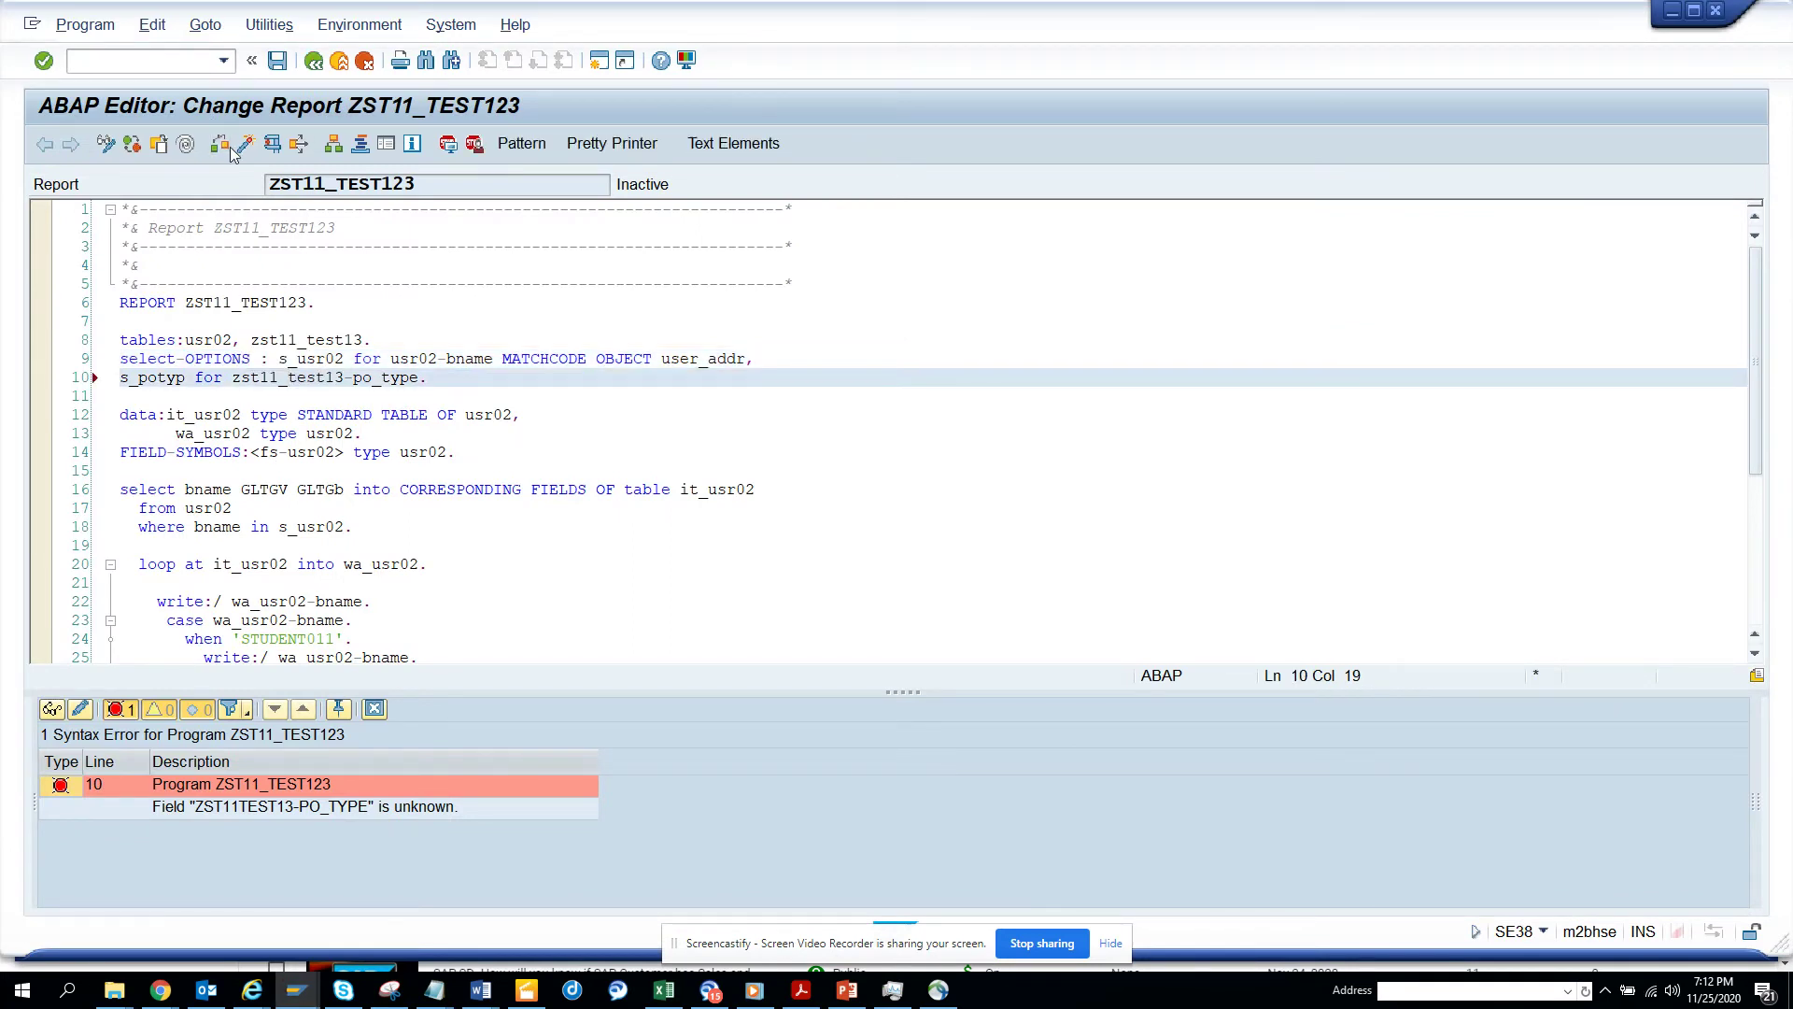
click(246, 145)
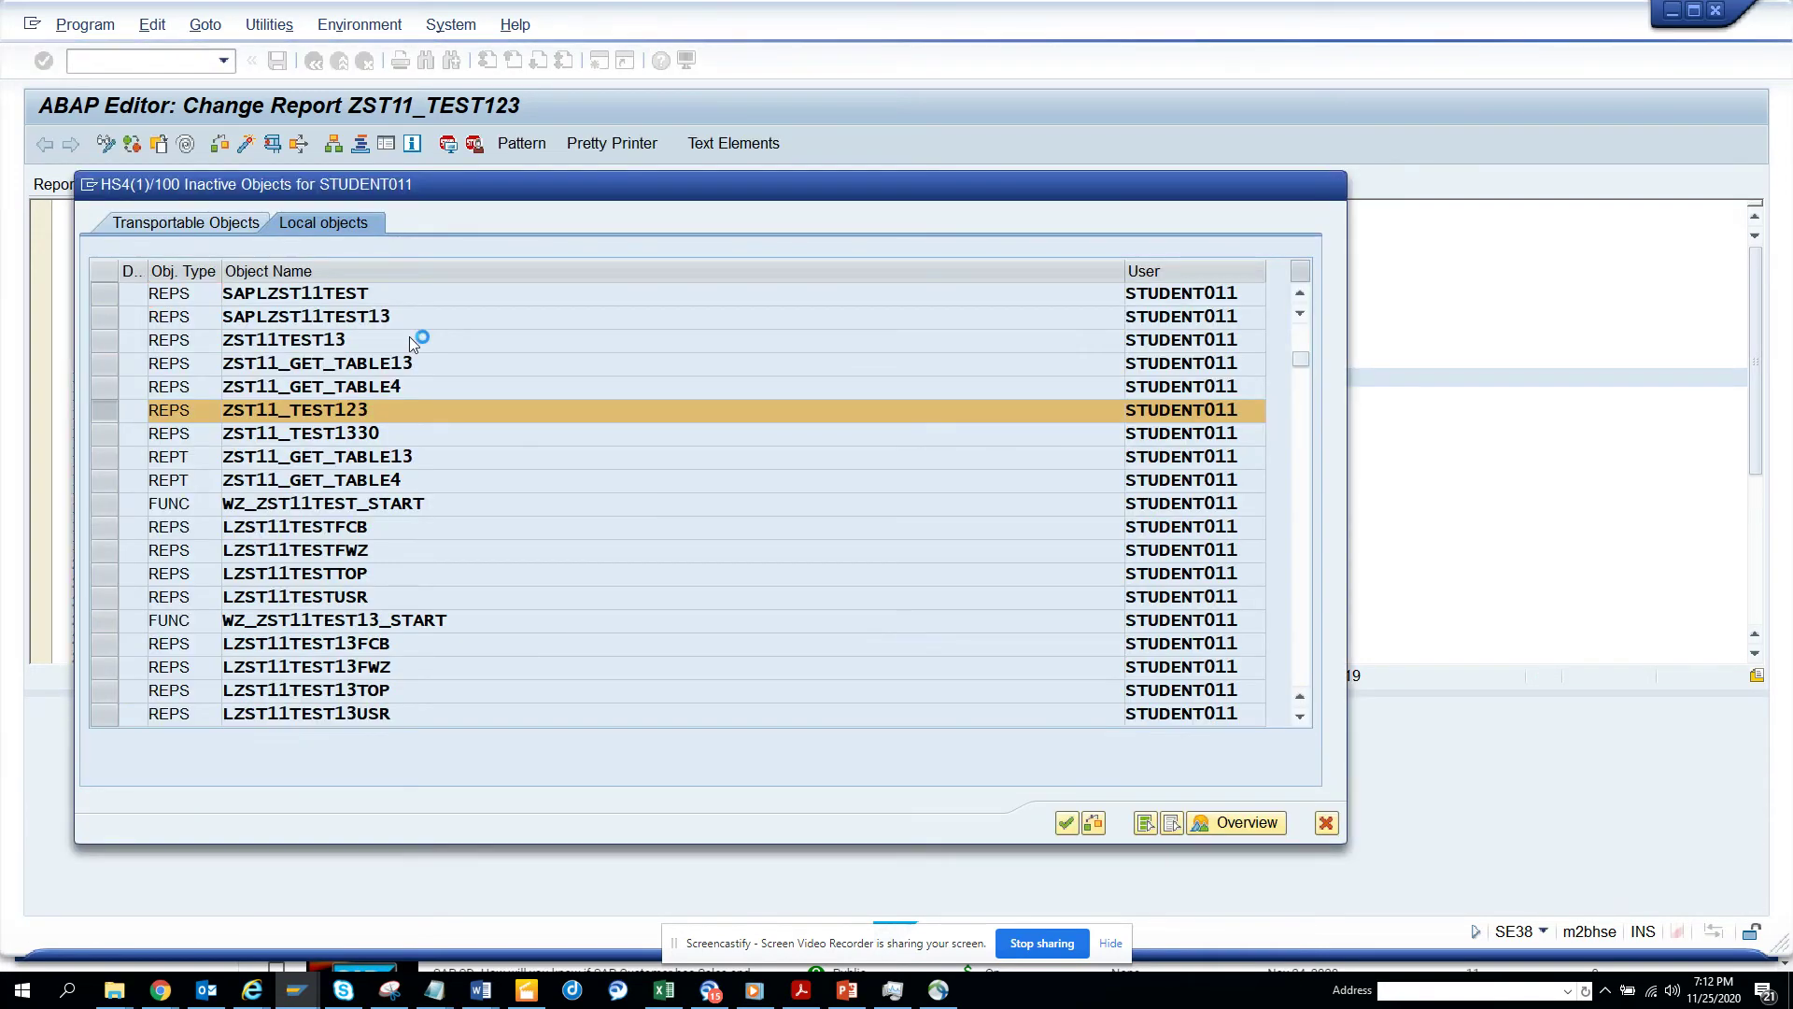
key(Return)
- Run the report, display the possible values for S_POTYP, and return to the source code
key(F8)
click(419, 210)
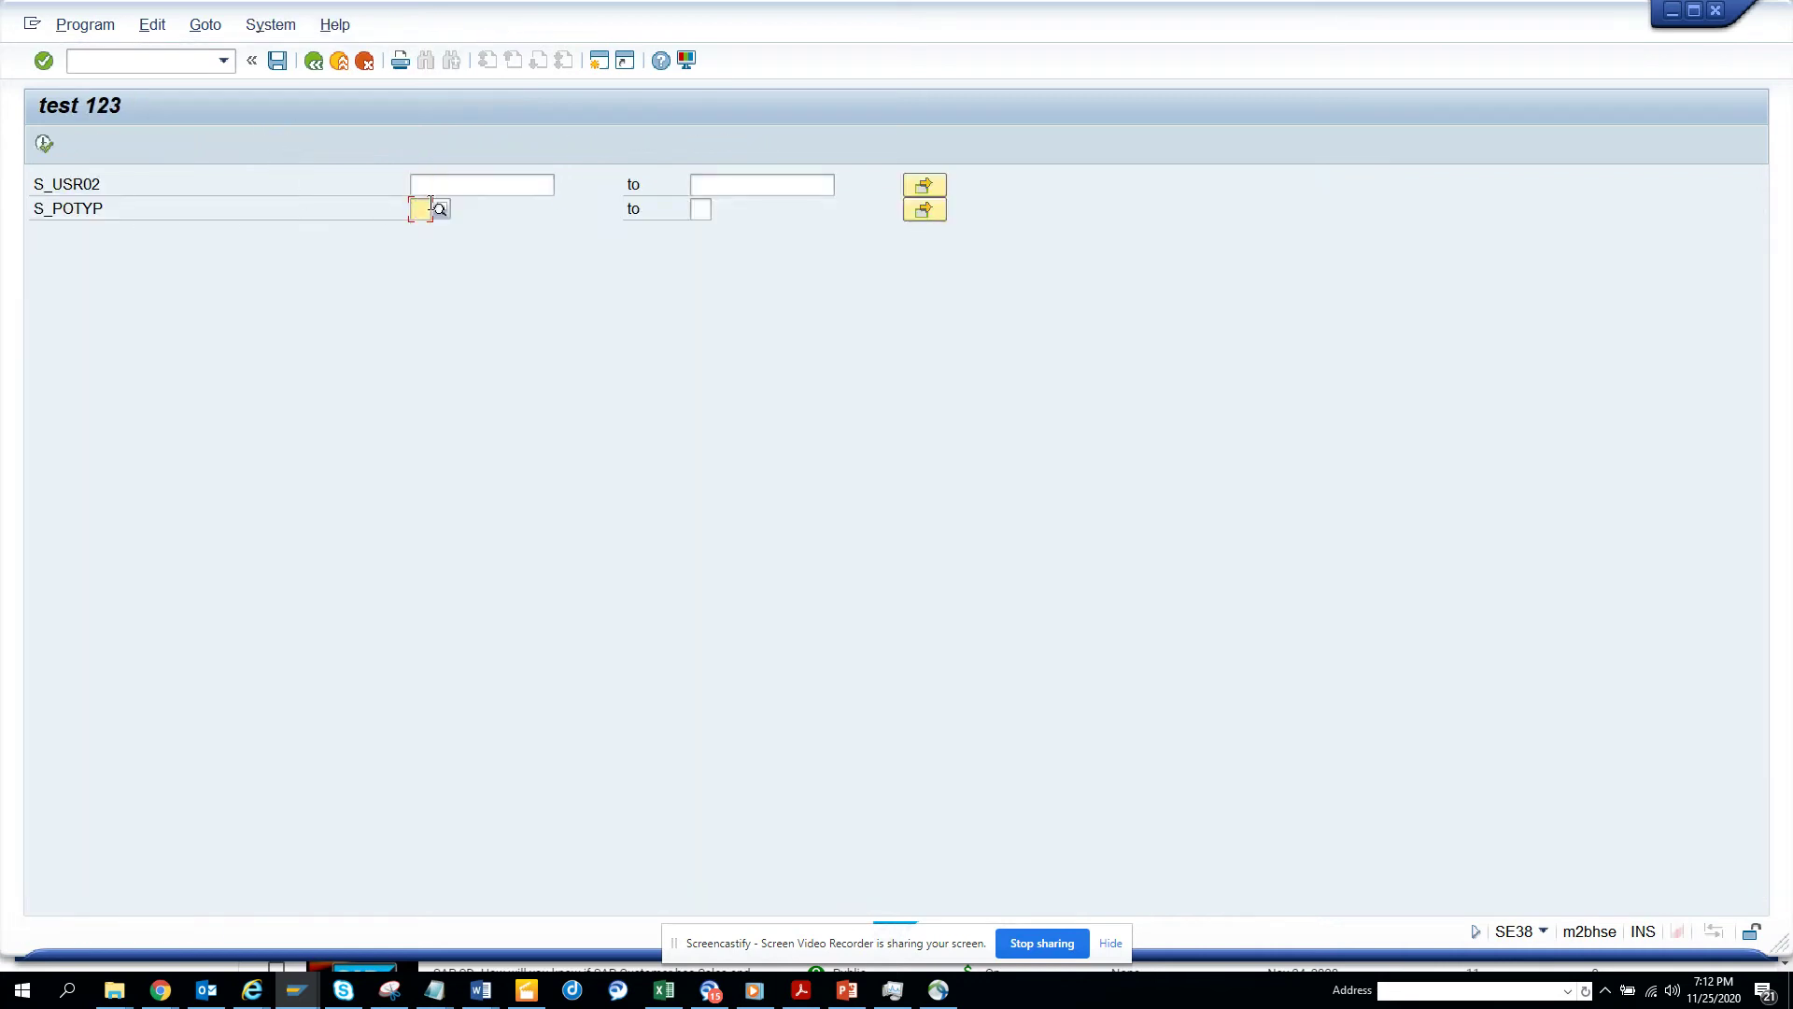
key(F8)
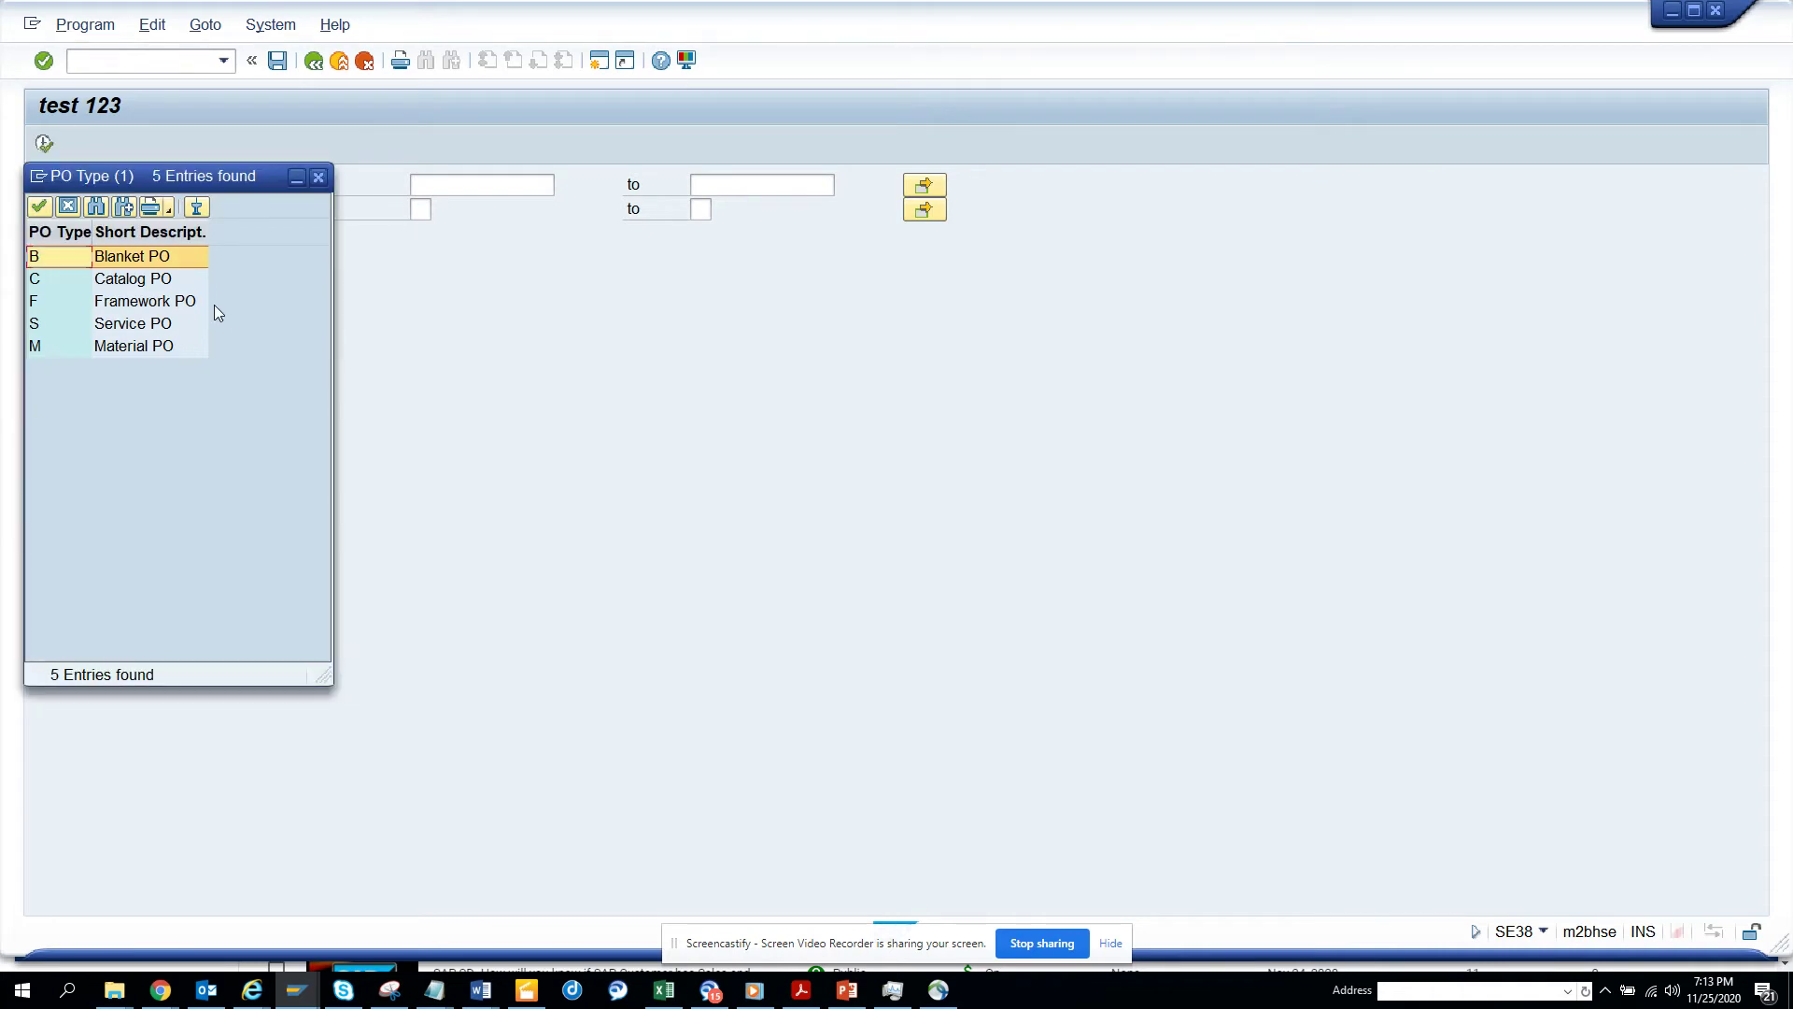
click(68, 206)
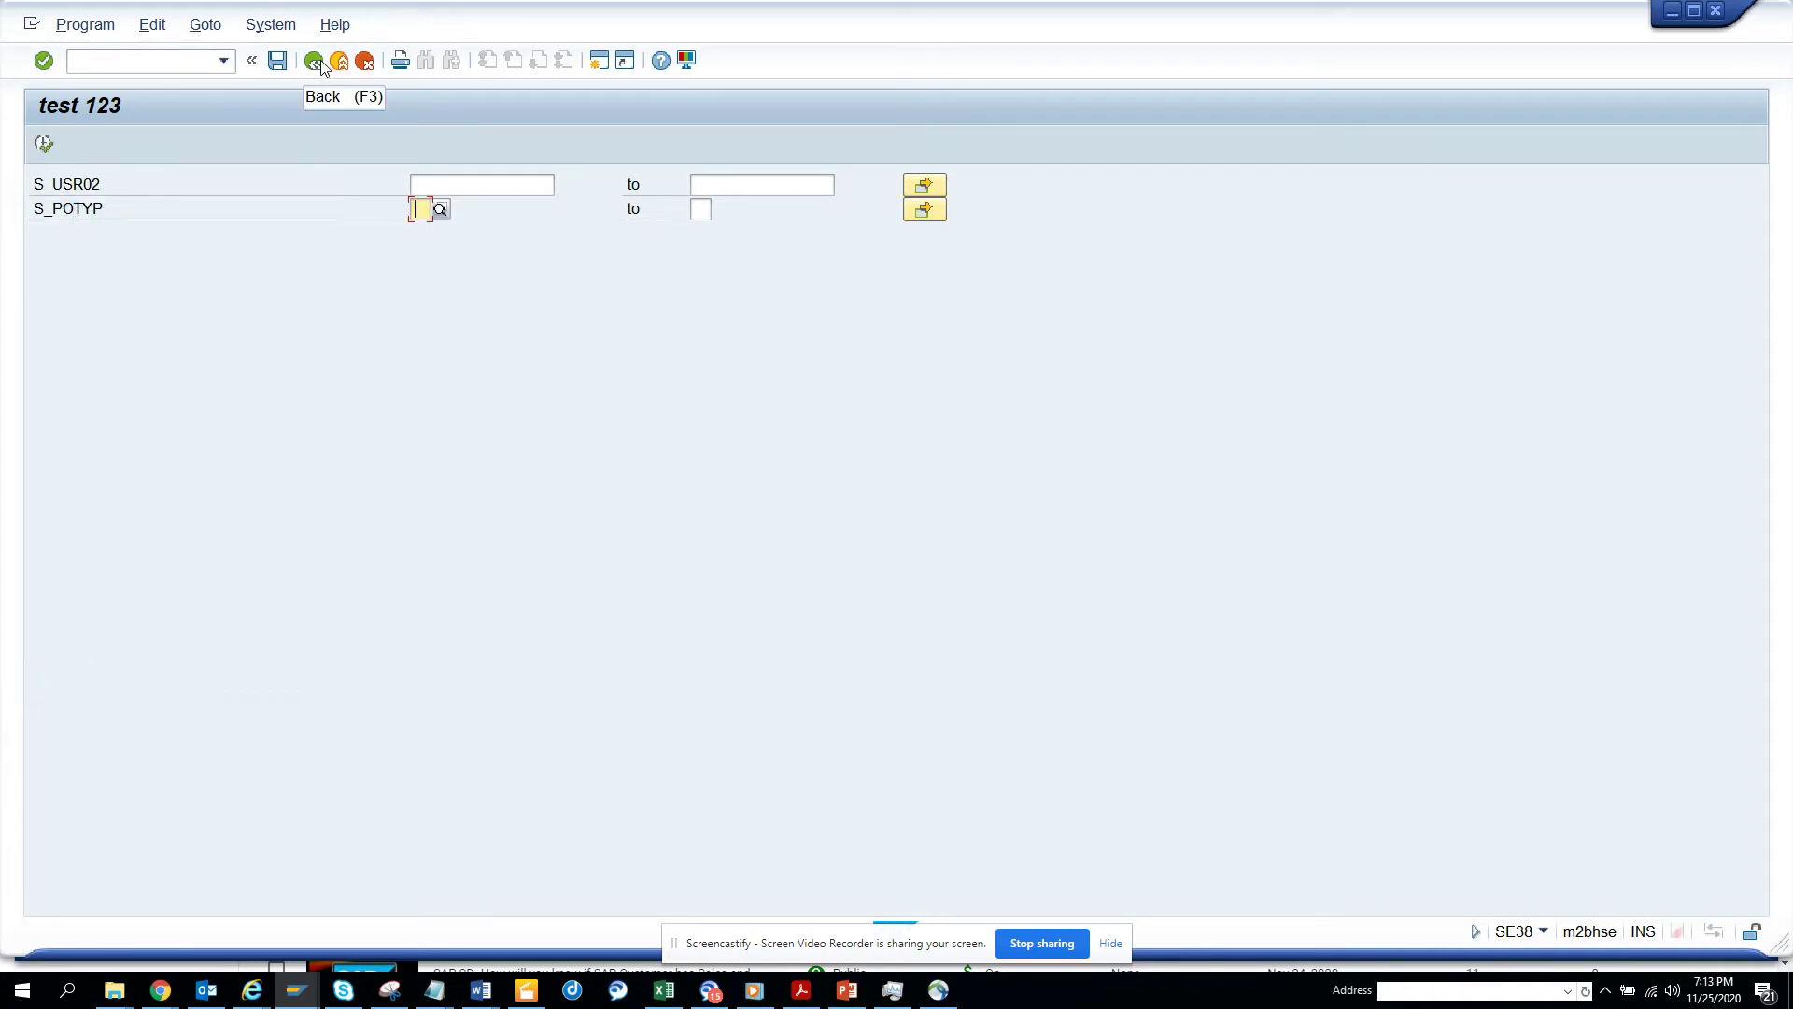
click(315, 62)
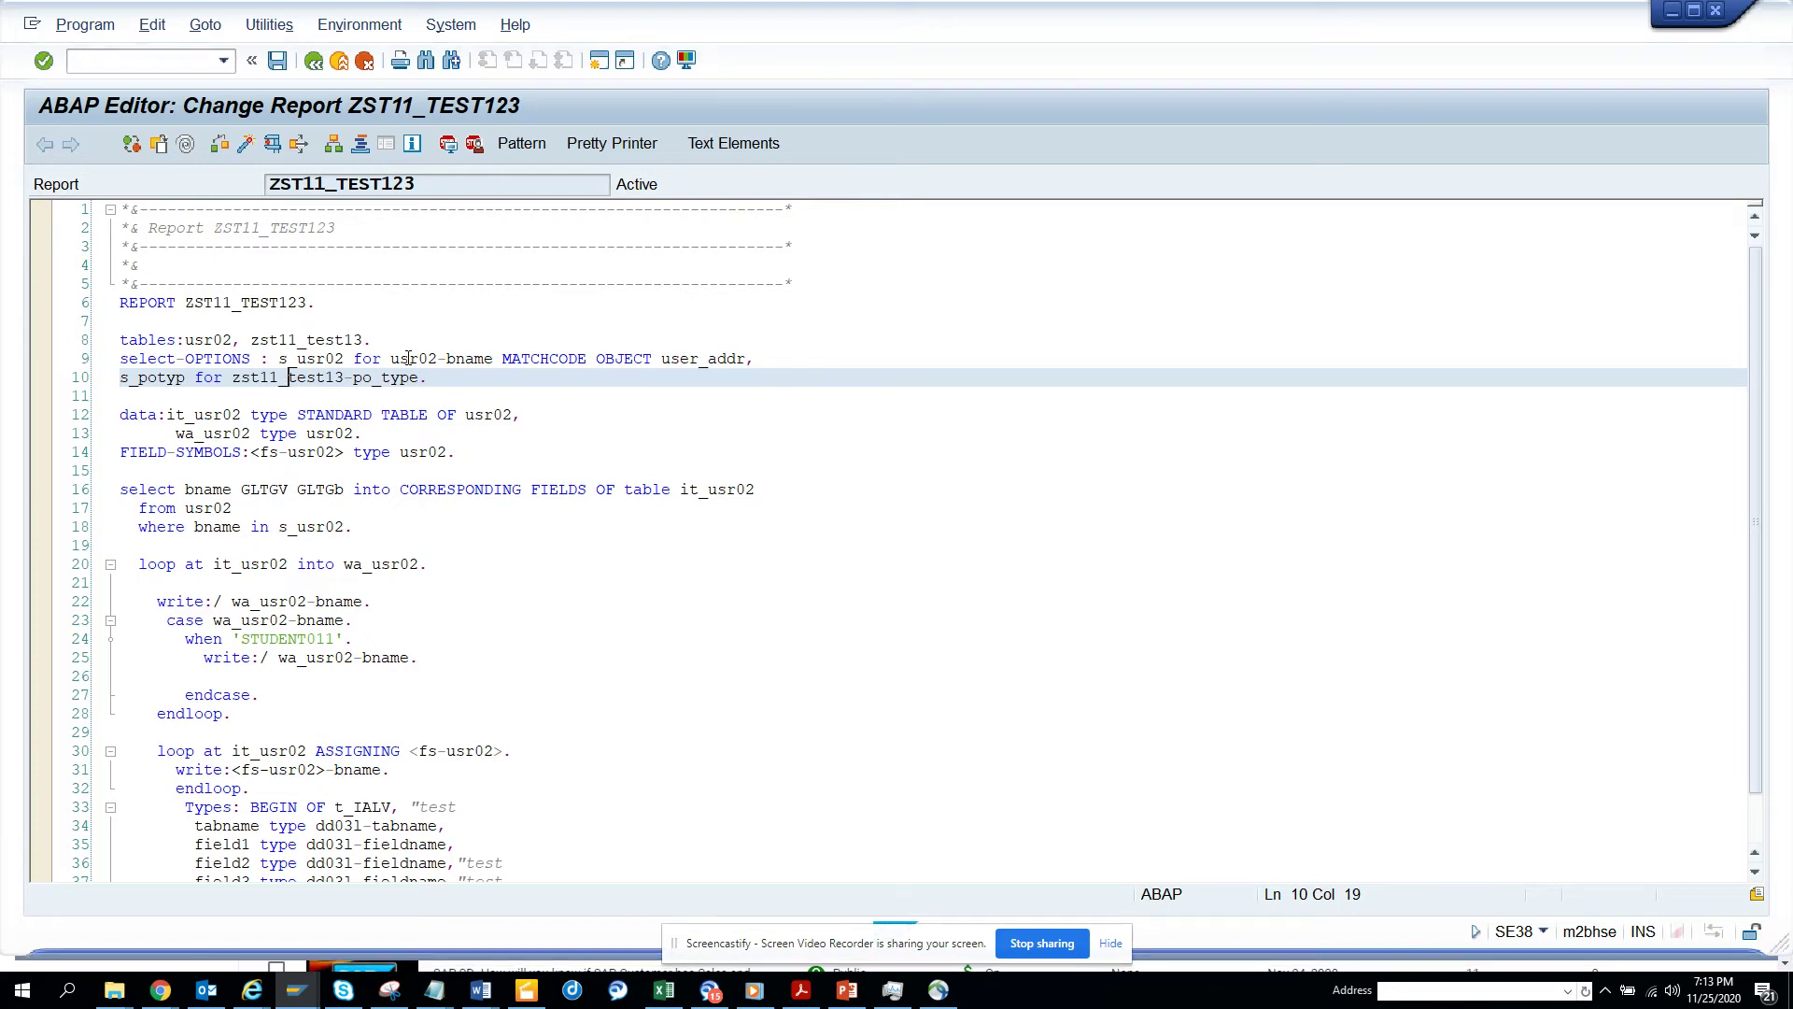
- Switch to the dictionary session, restart transaction SE11 and display search help SDSH_DOMAIN_FIXED_VALUES
key(alt+Tab)
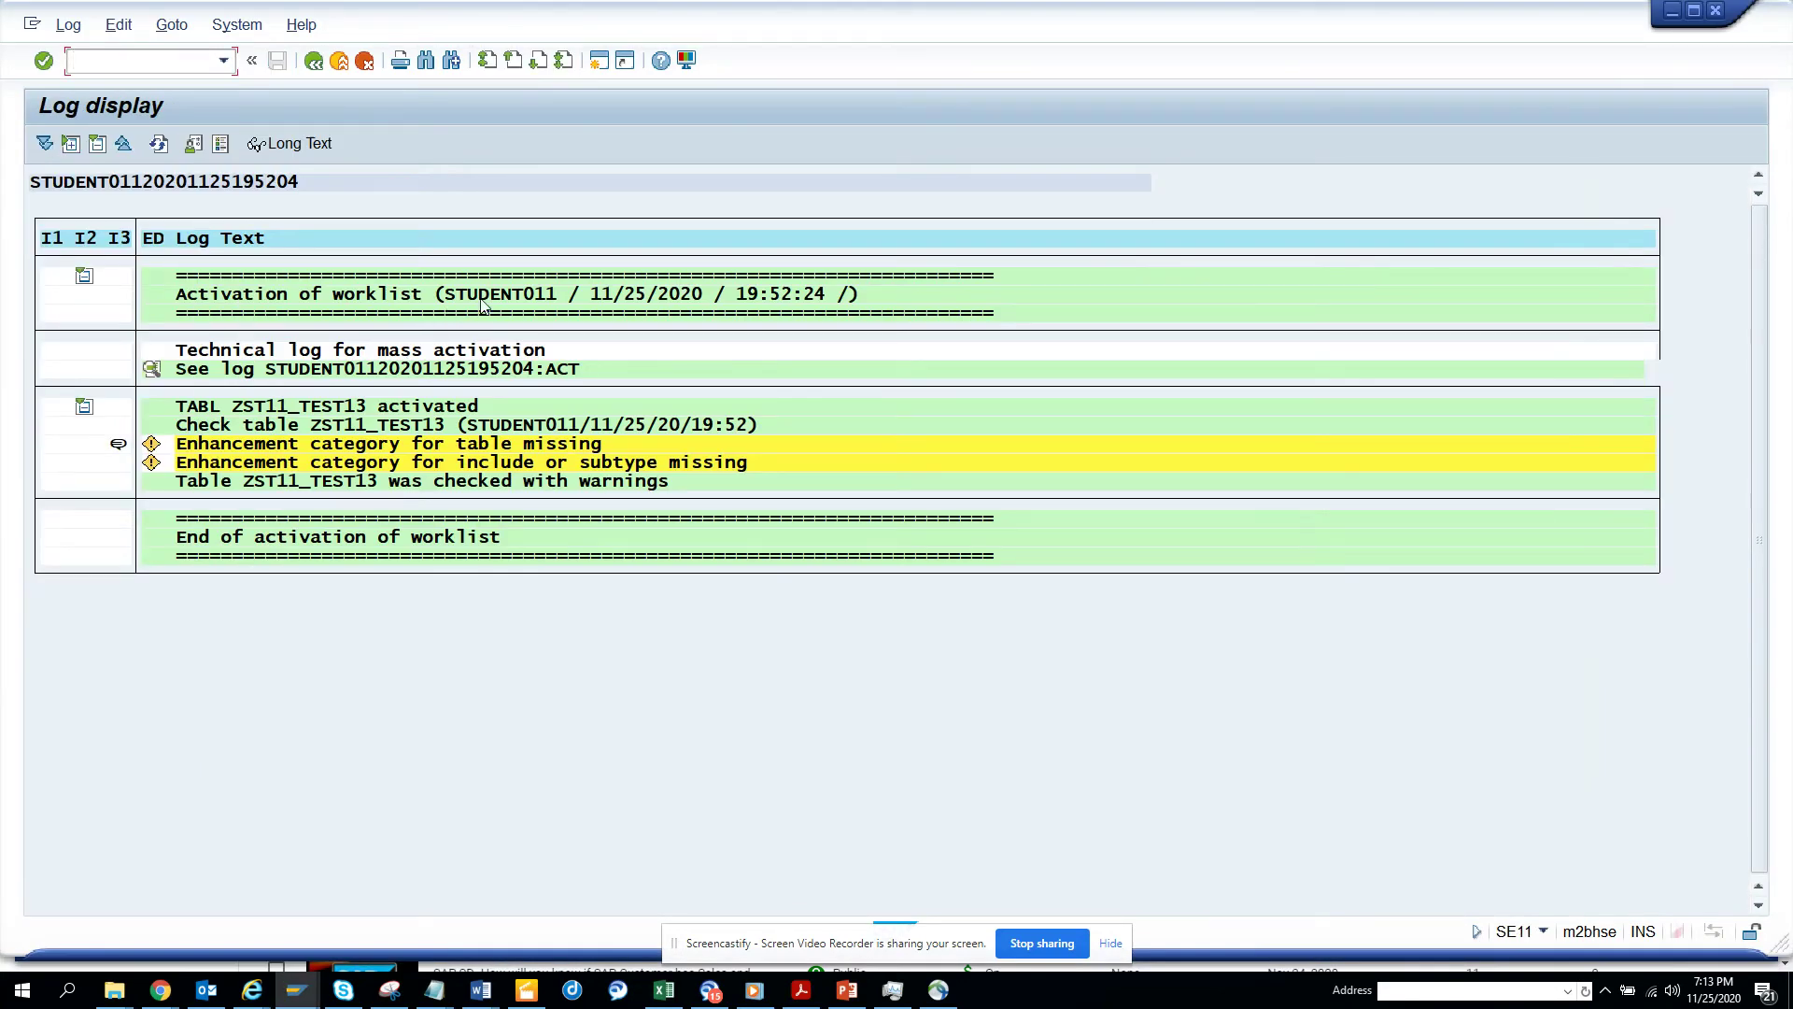
click(315, 61)
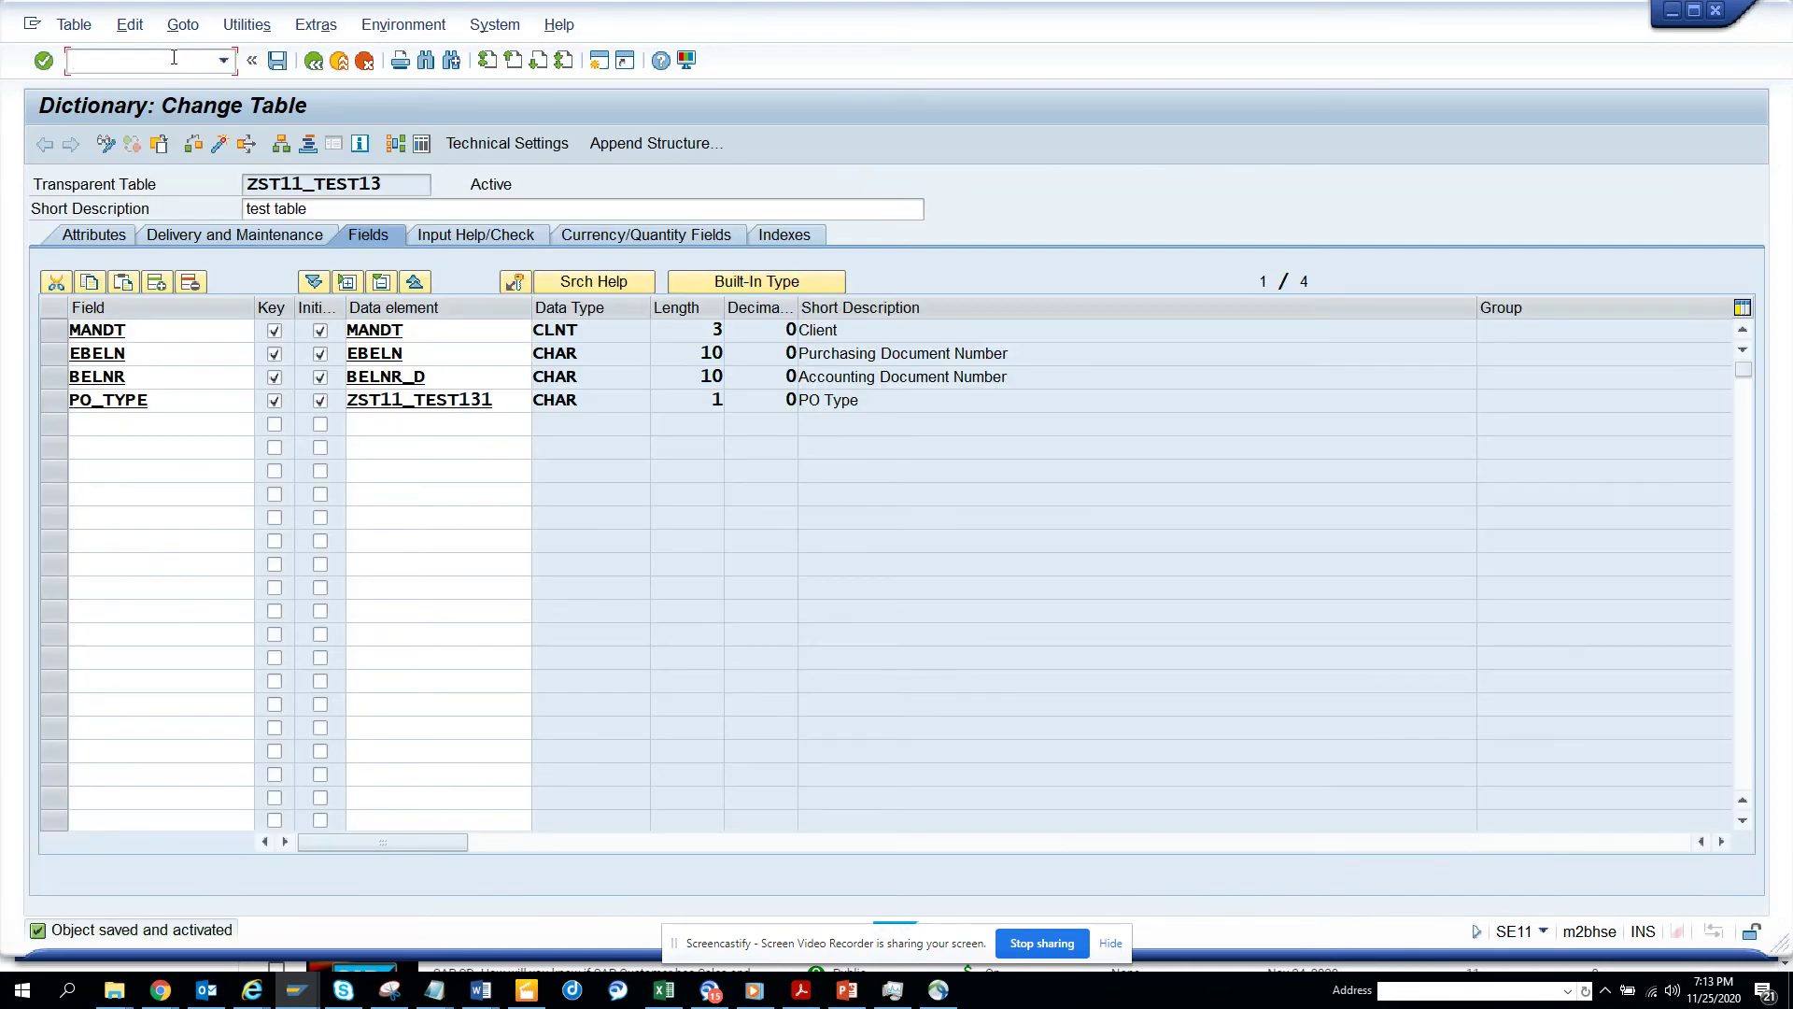
text(/nse11)
key(Return)
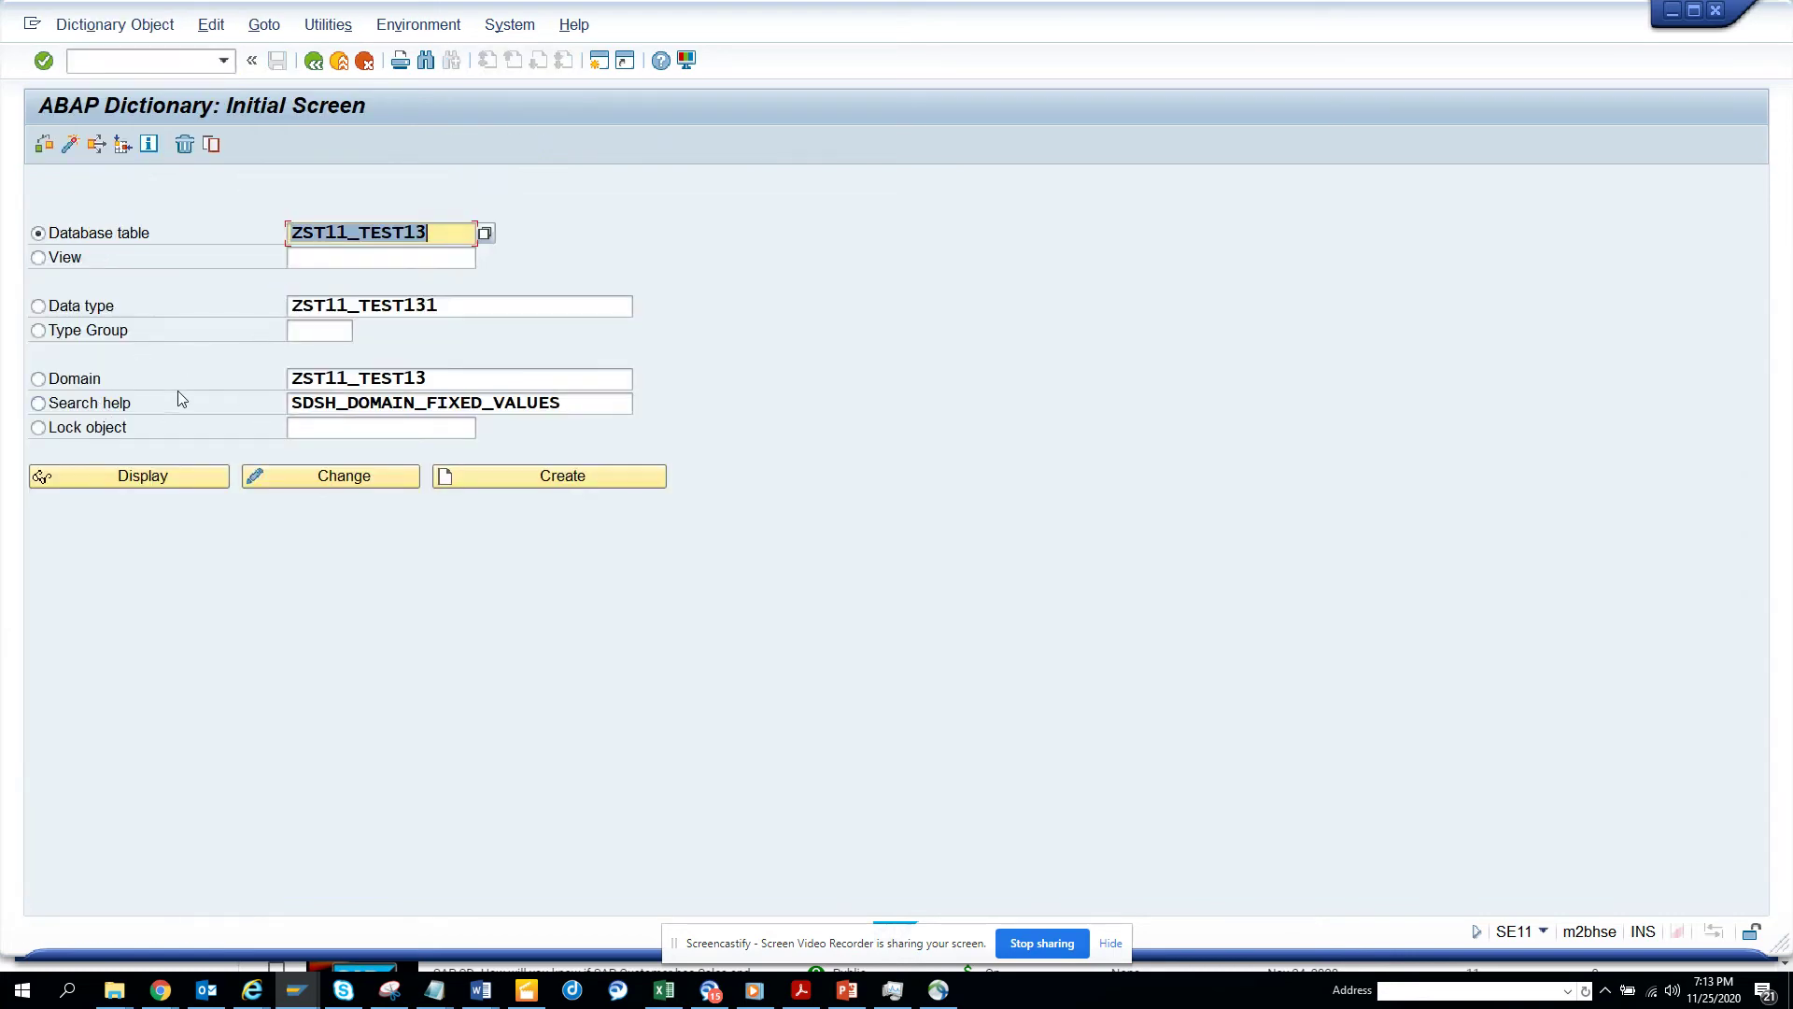
click(128, 408)
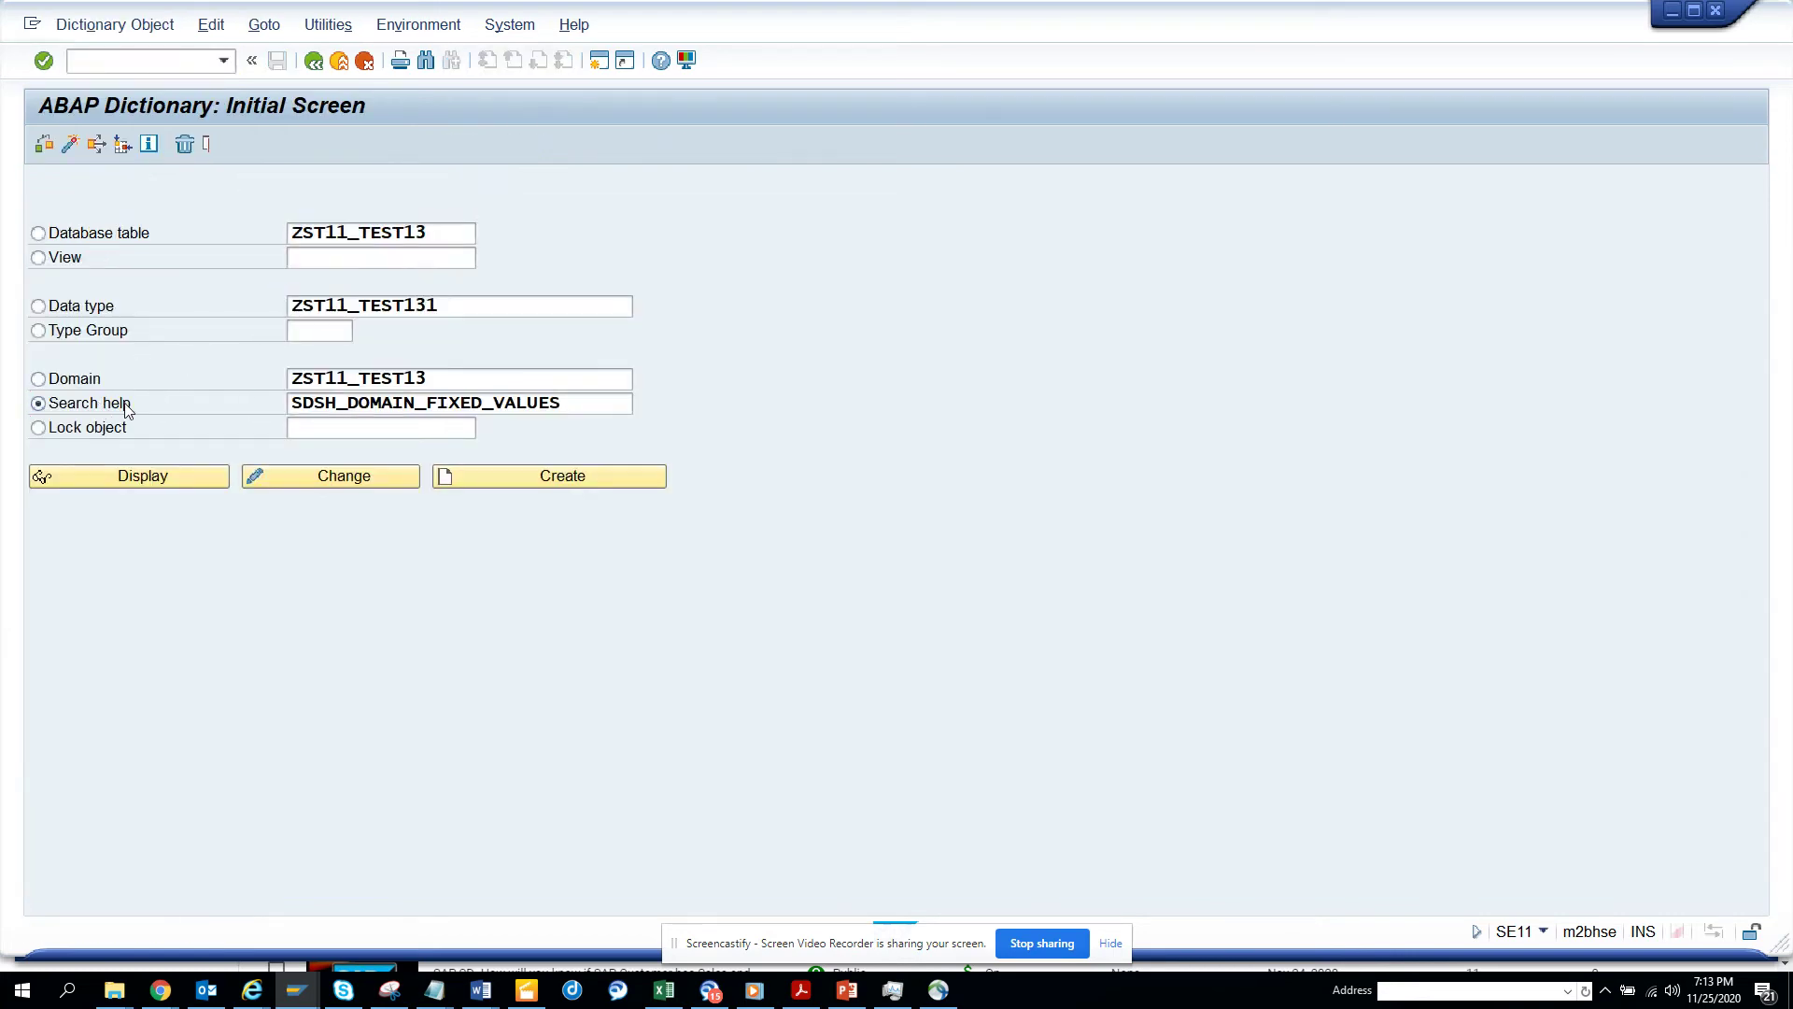
click(167, 477)
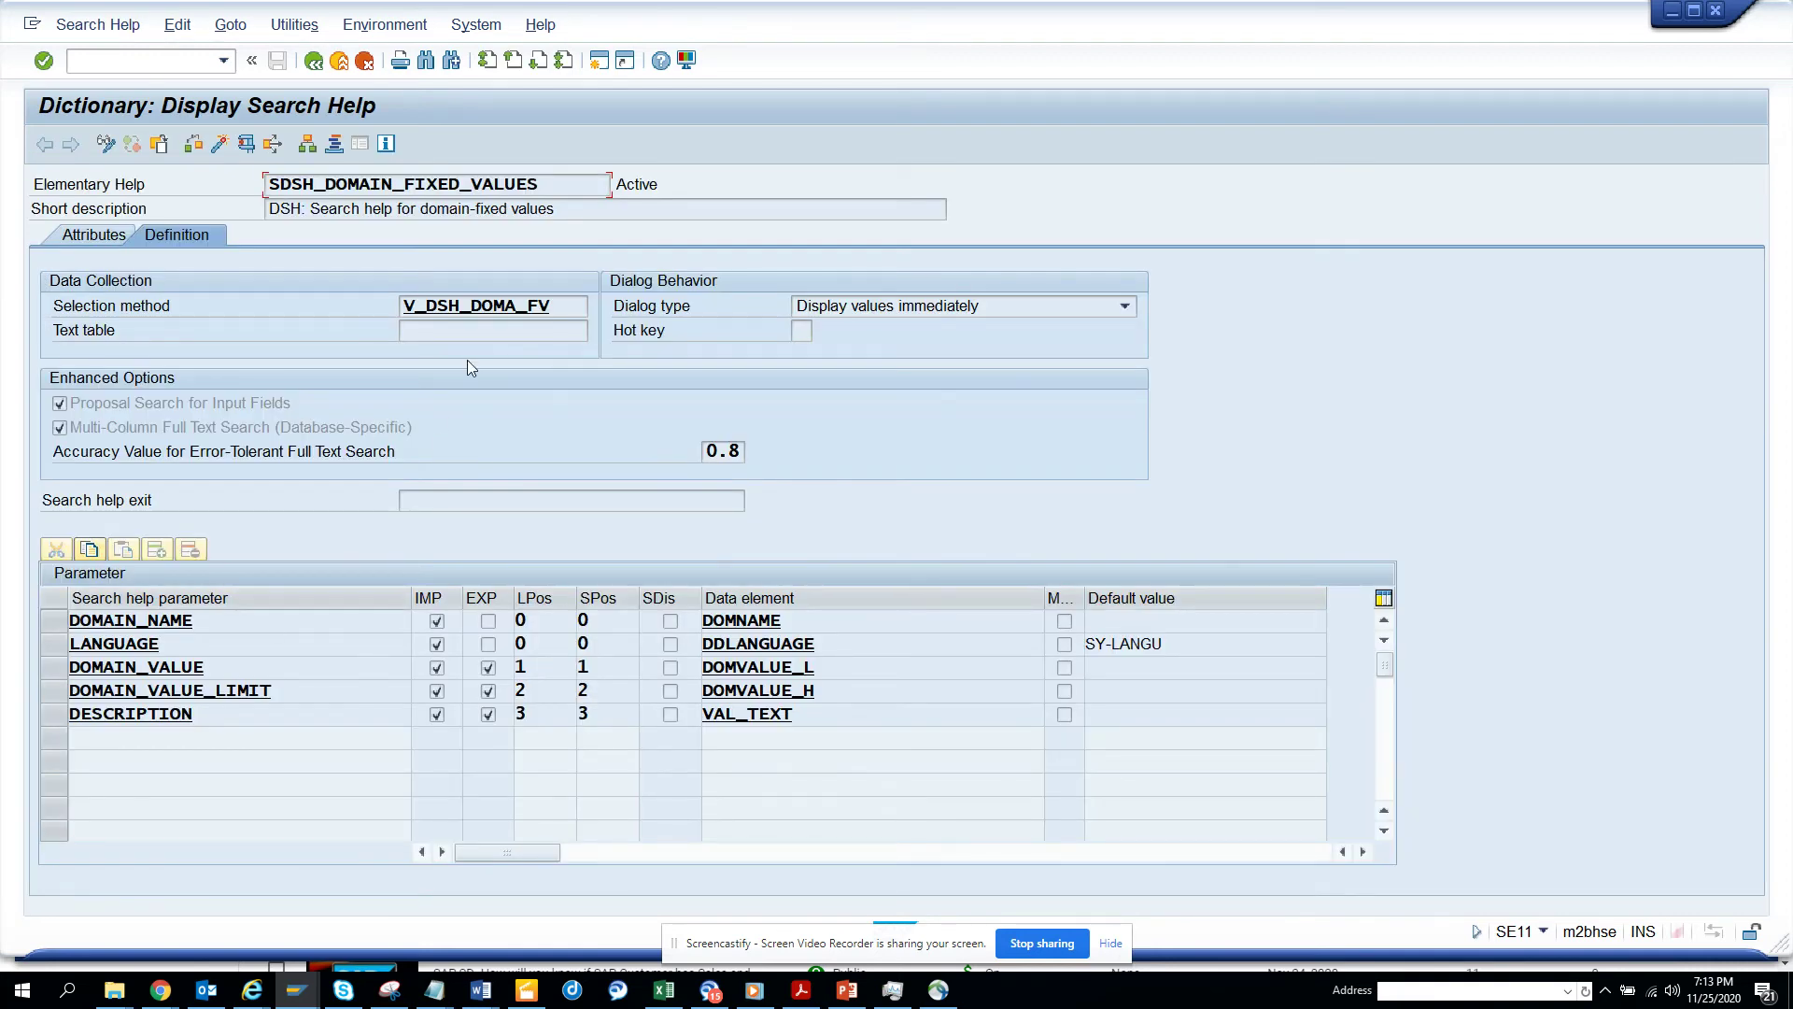
- Examine the search help's selection method V_DSH_DOMA_FV and return to the ABAP Dictionary's initial screen
double_click(483, 306)
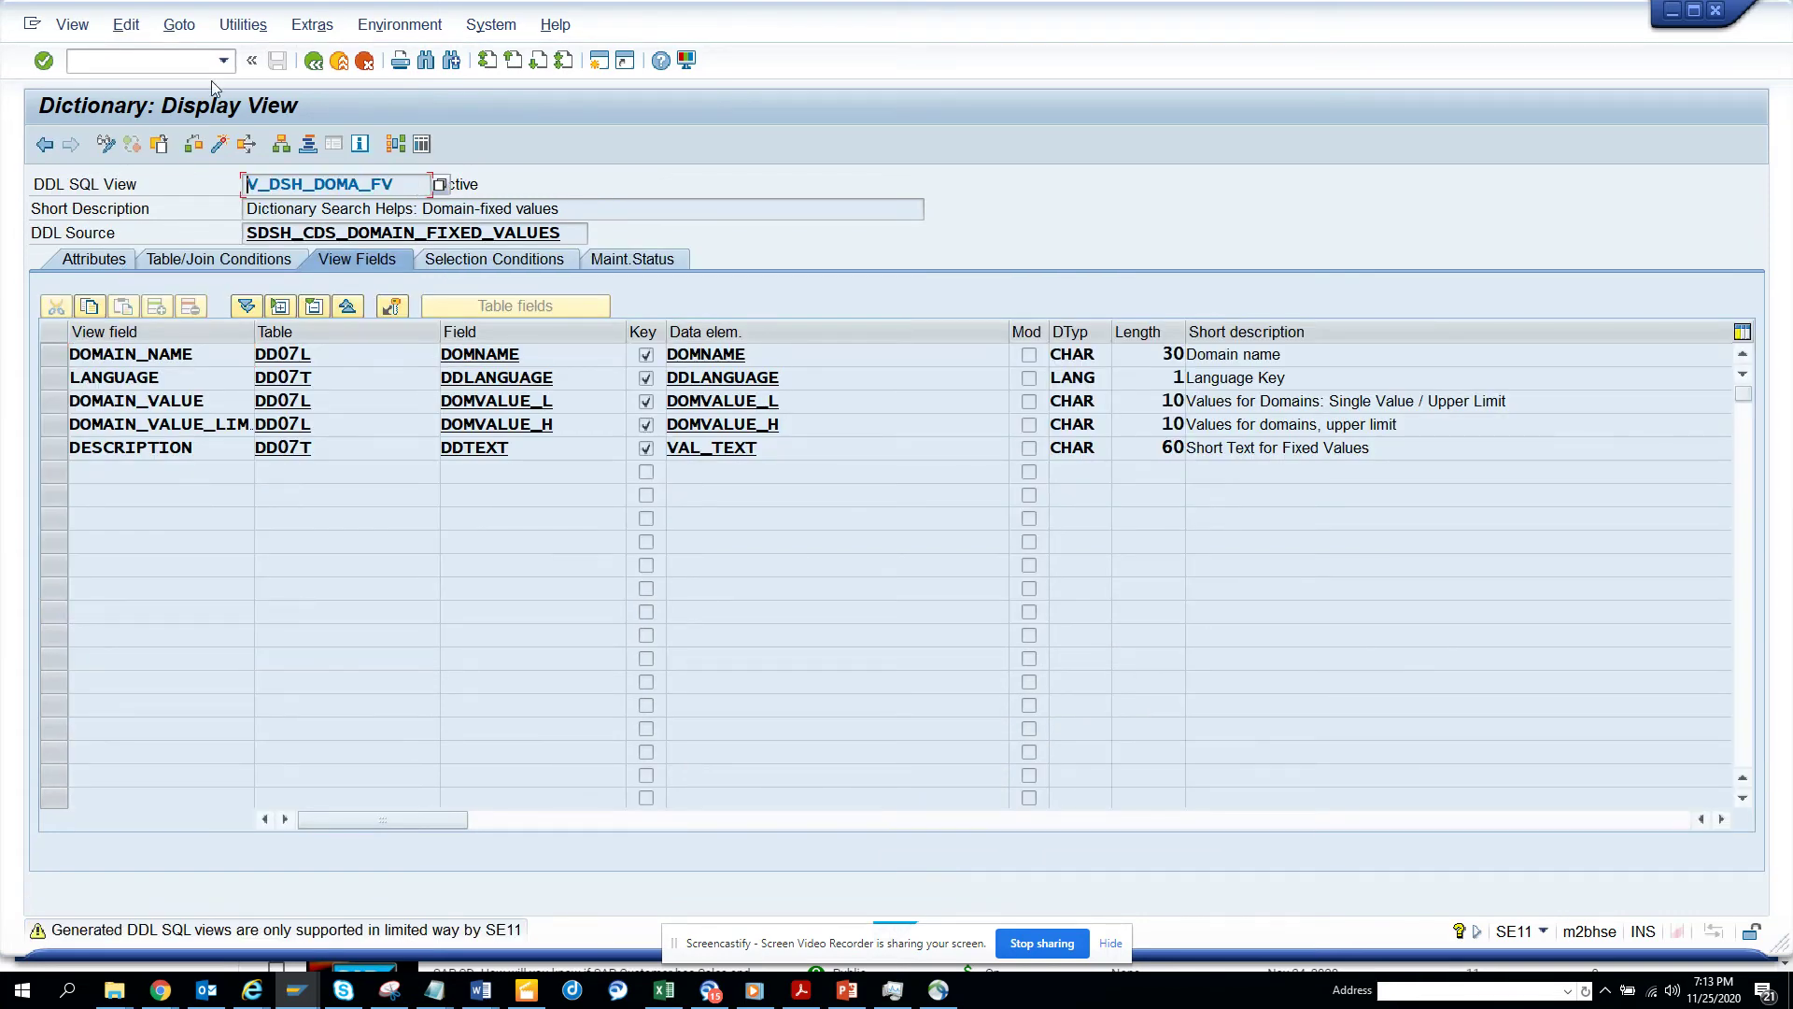
click(313, 61)
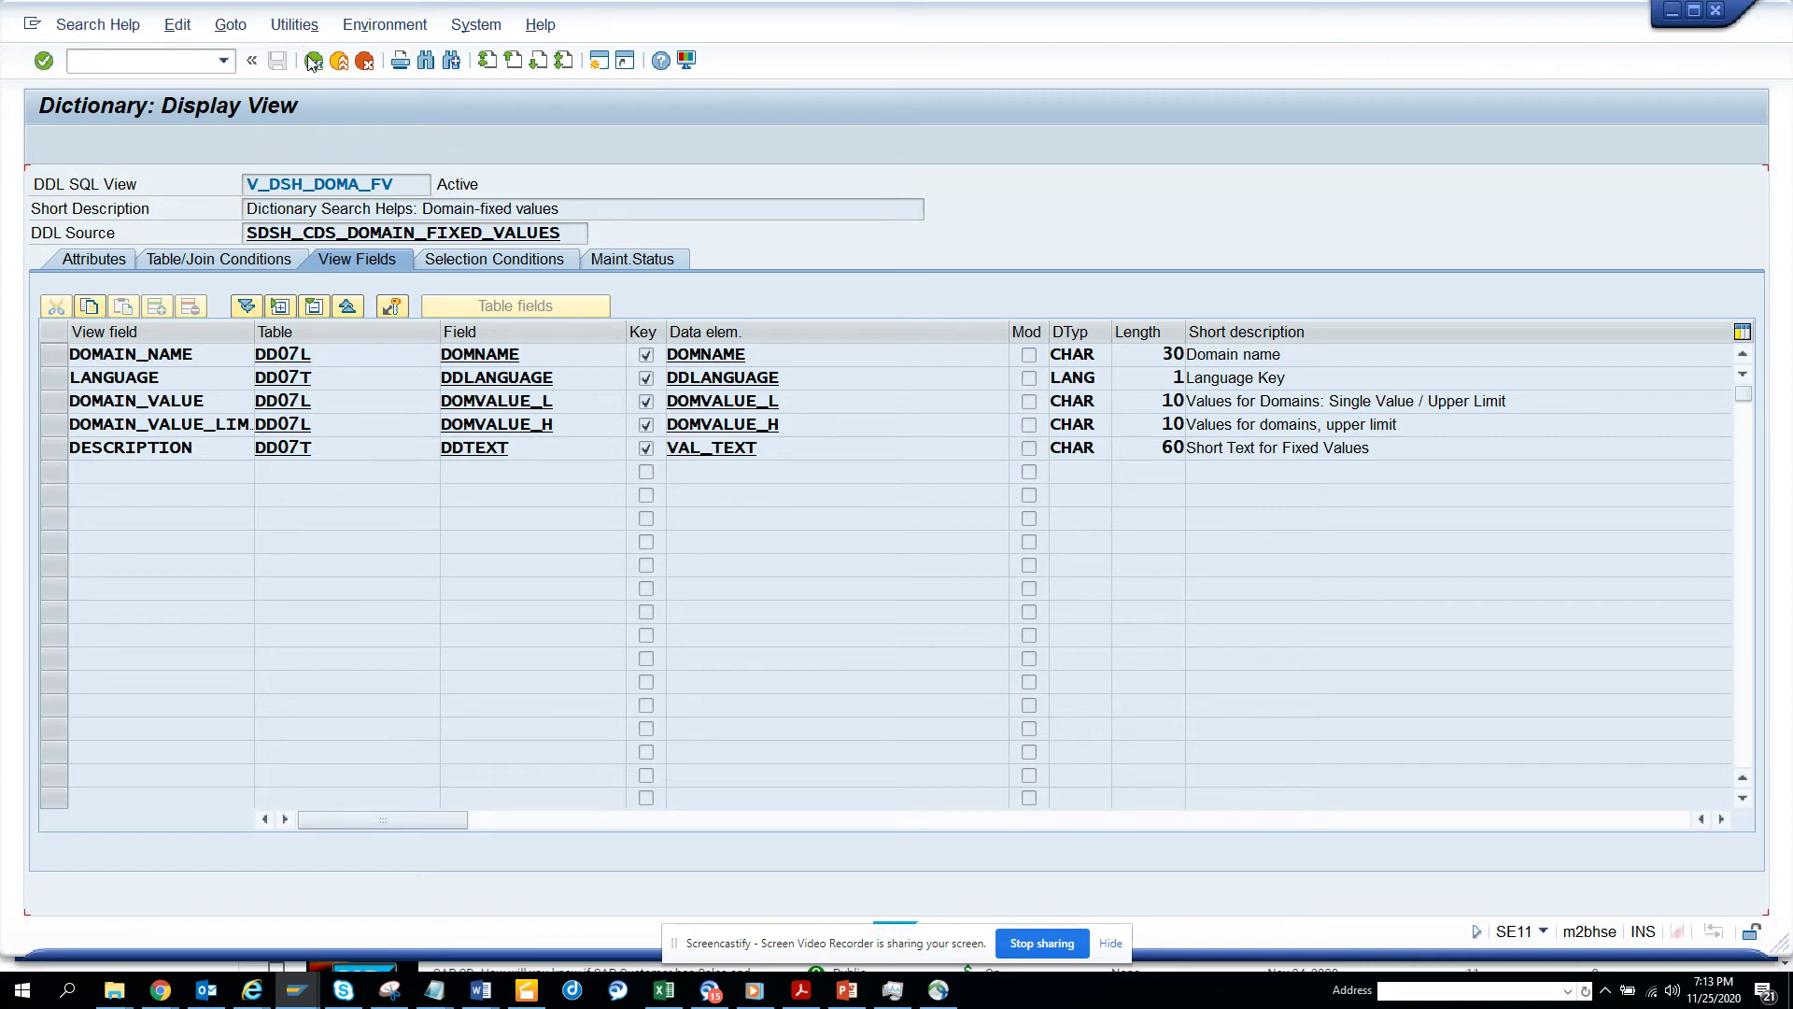
click(313, 60)
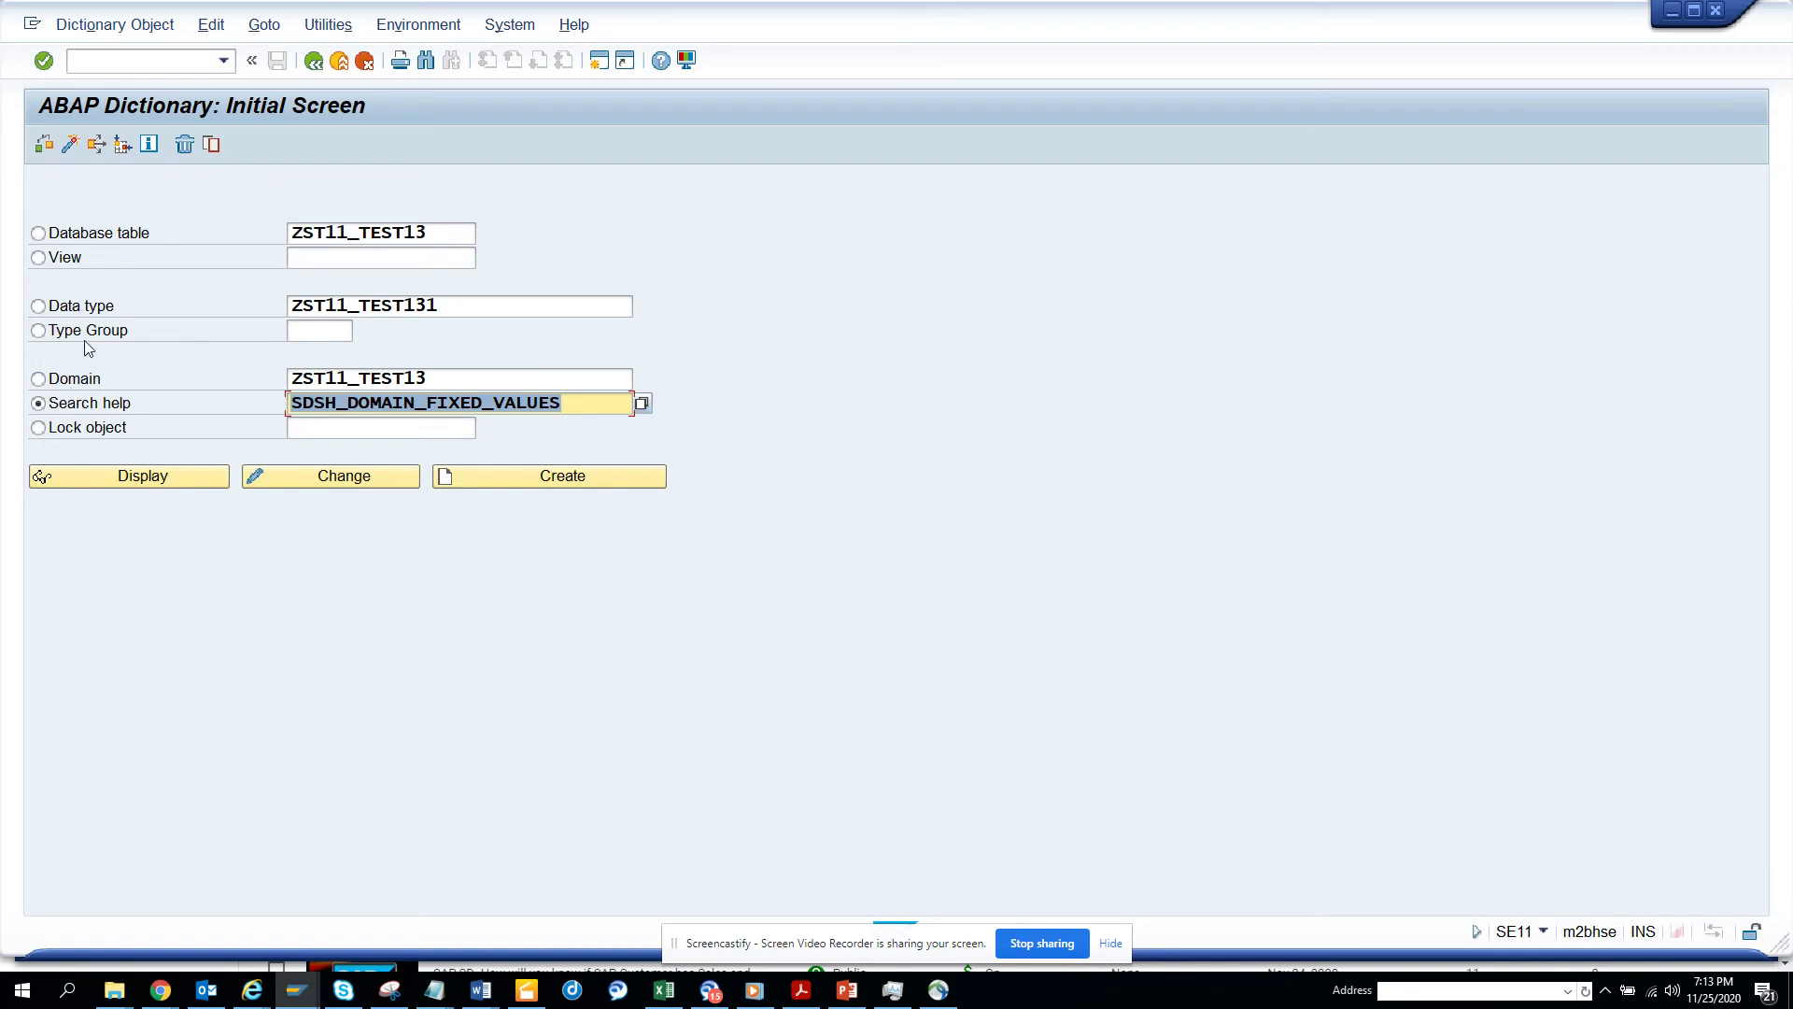
- Copy view V_DSH_DOMA_FV to zst11_test133 and open the copy for changing
click(75, 259)
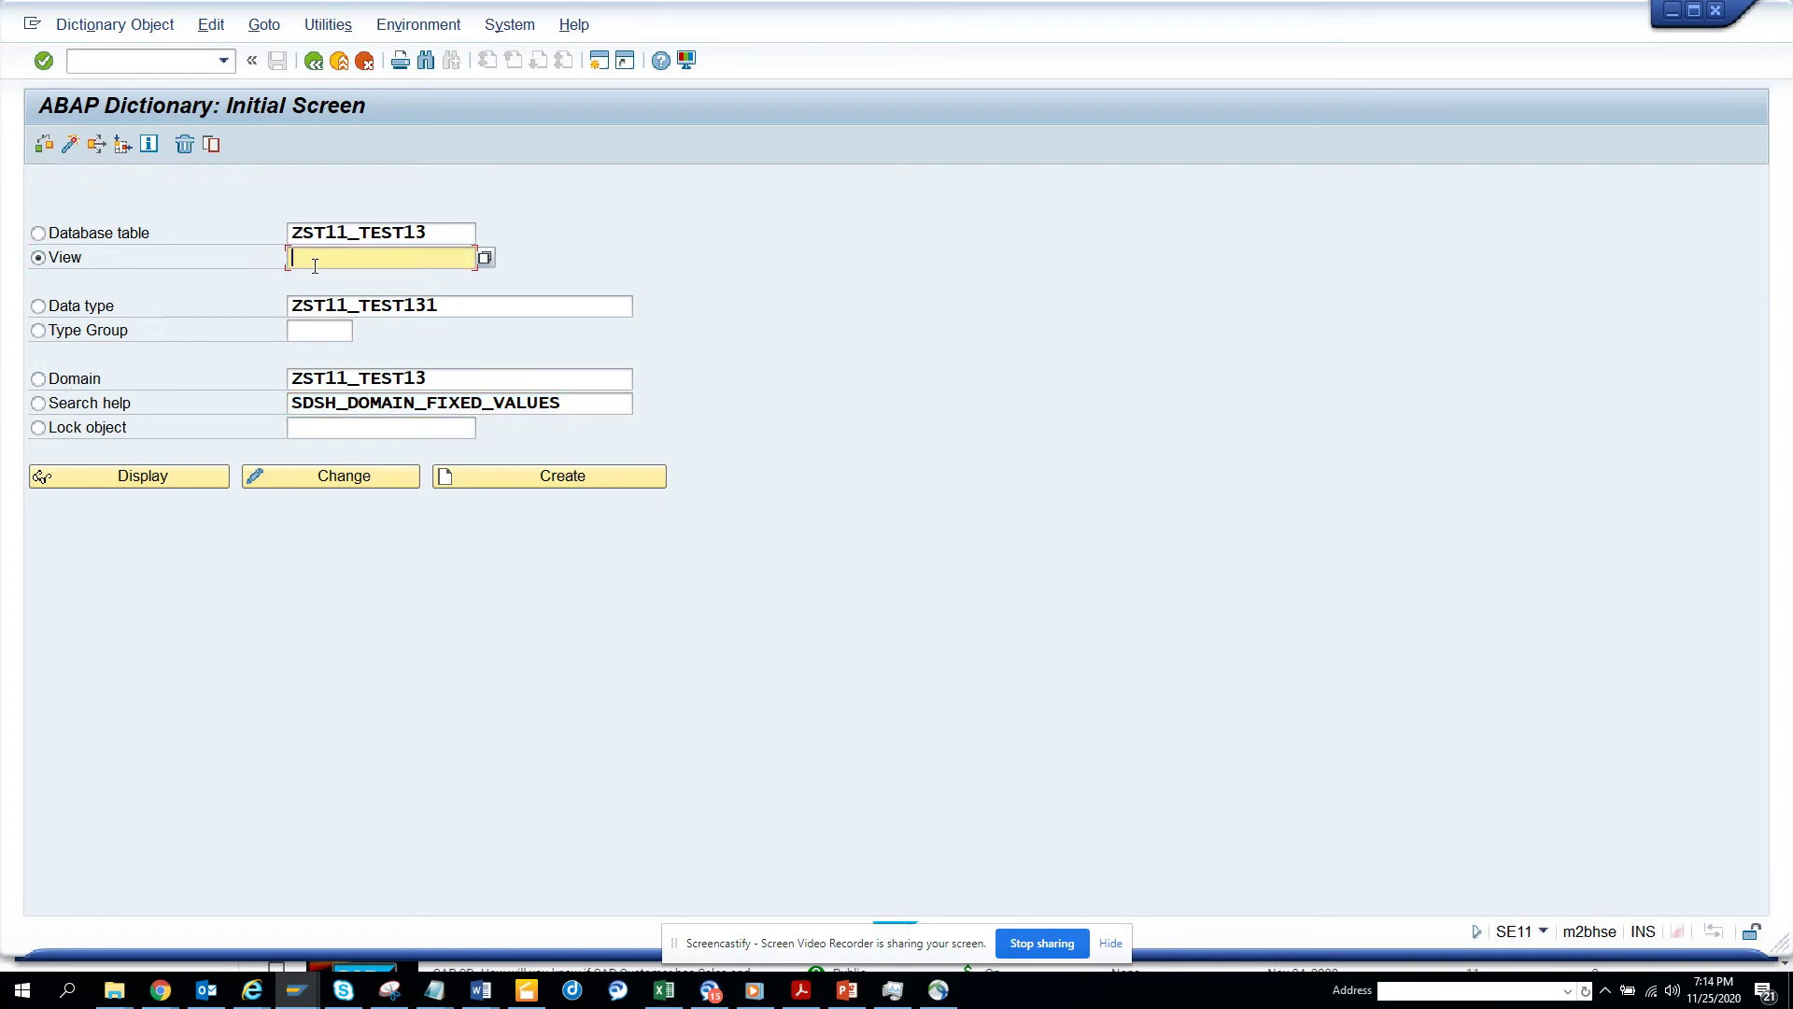
text(V_DSH_DOMA_FV)
click(214, 143)
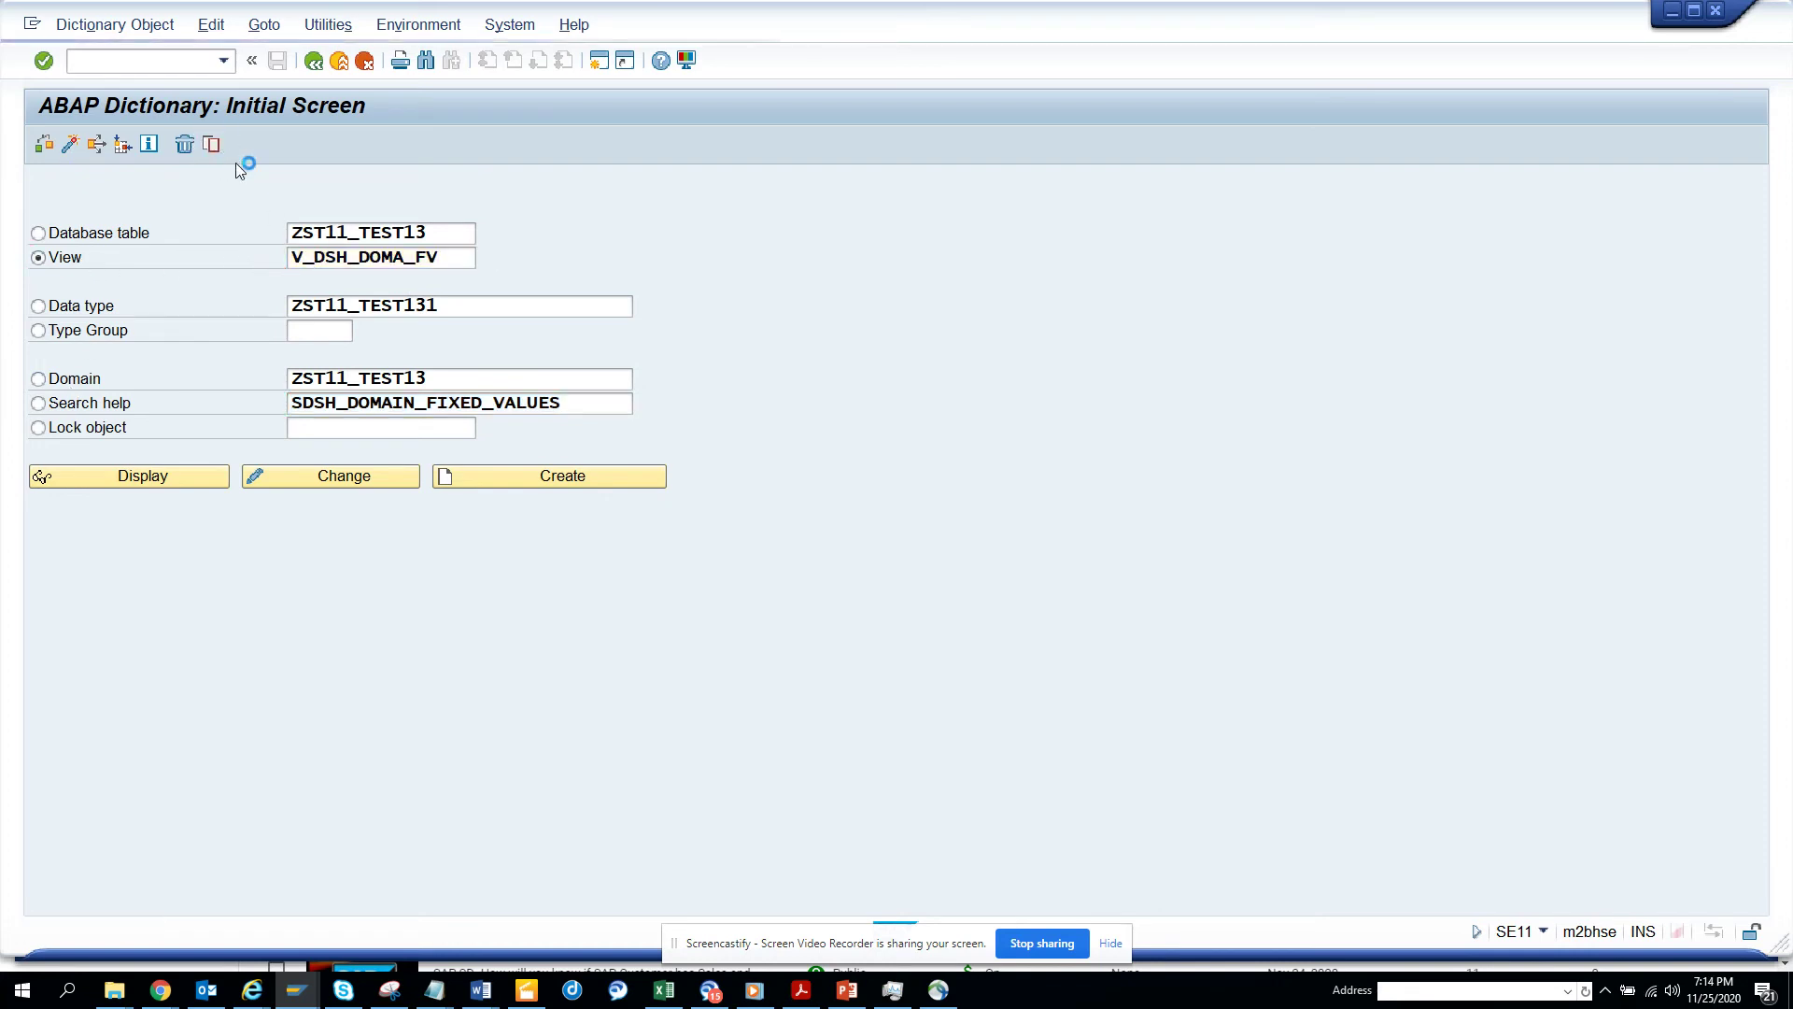
key(Tab)
text(zst11_test133)
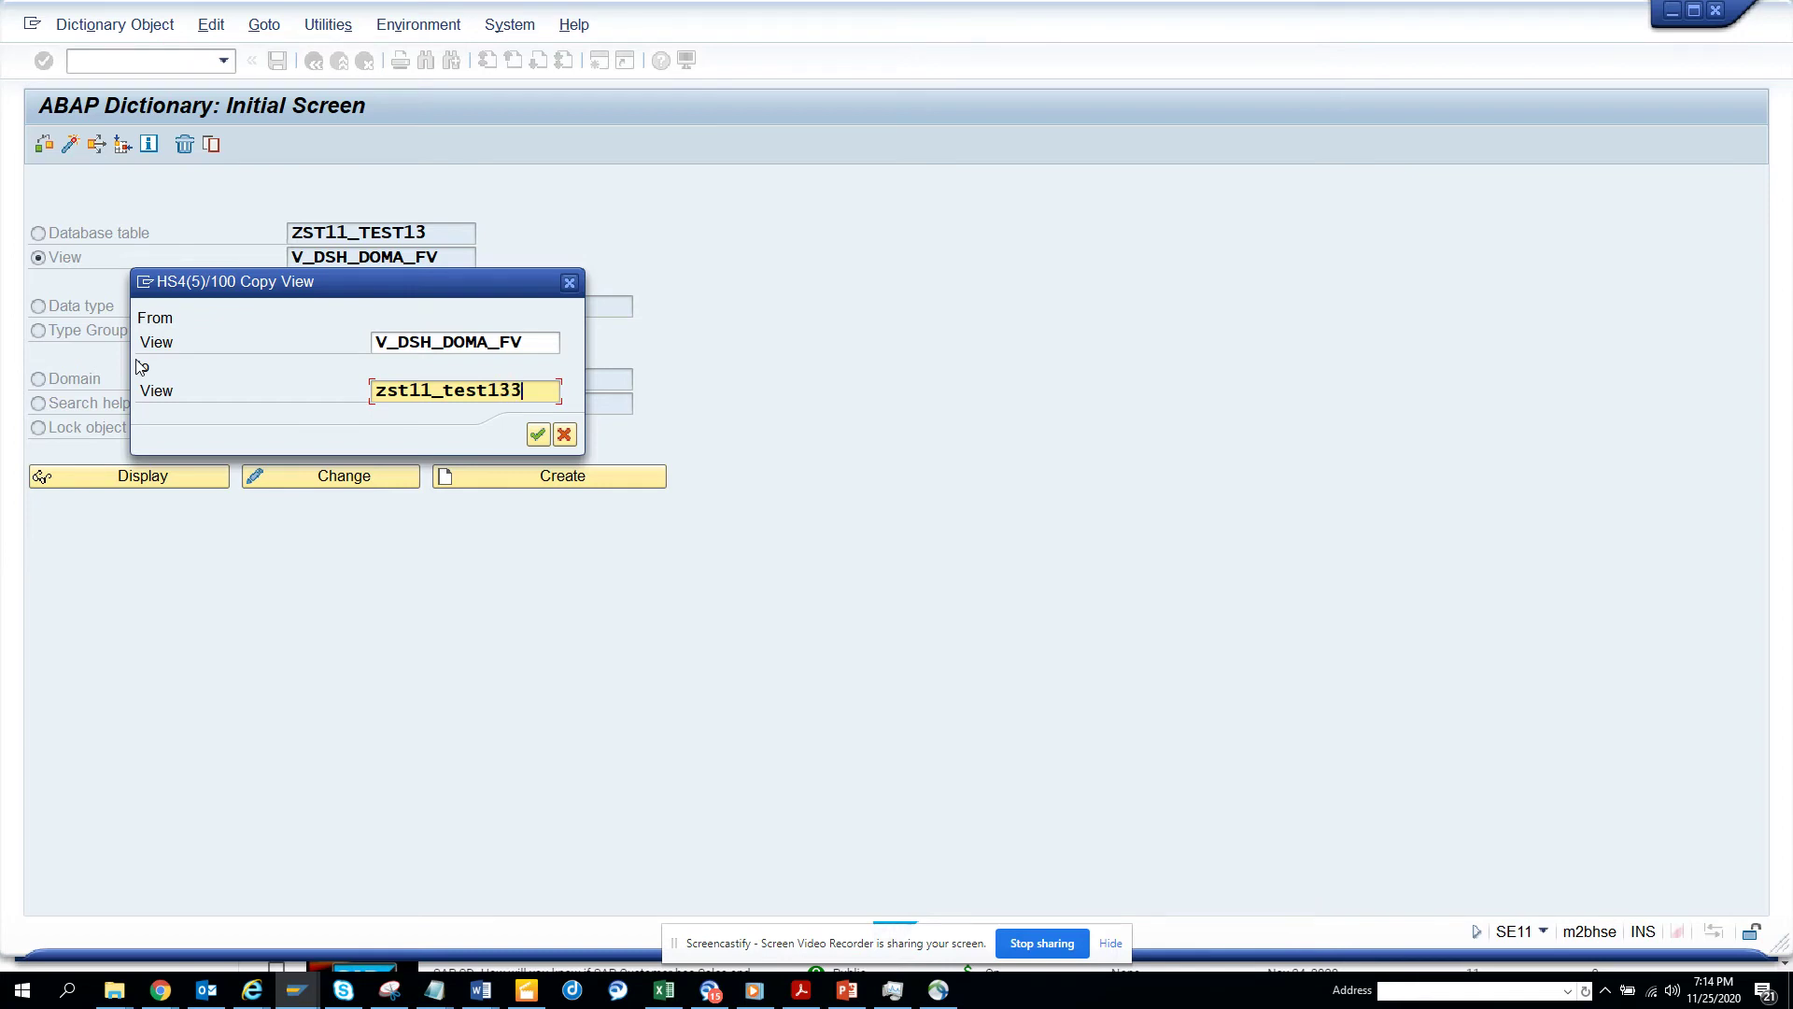
click(539, 436)
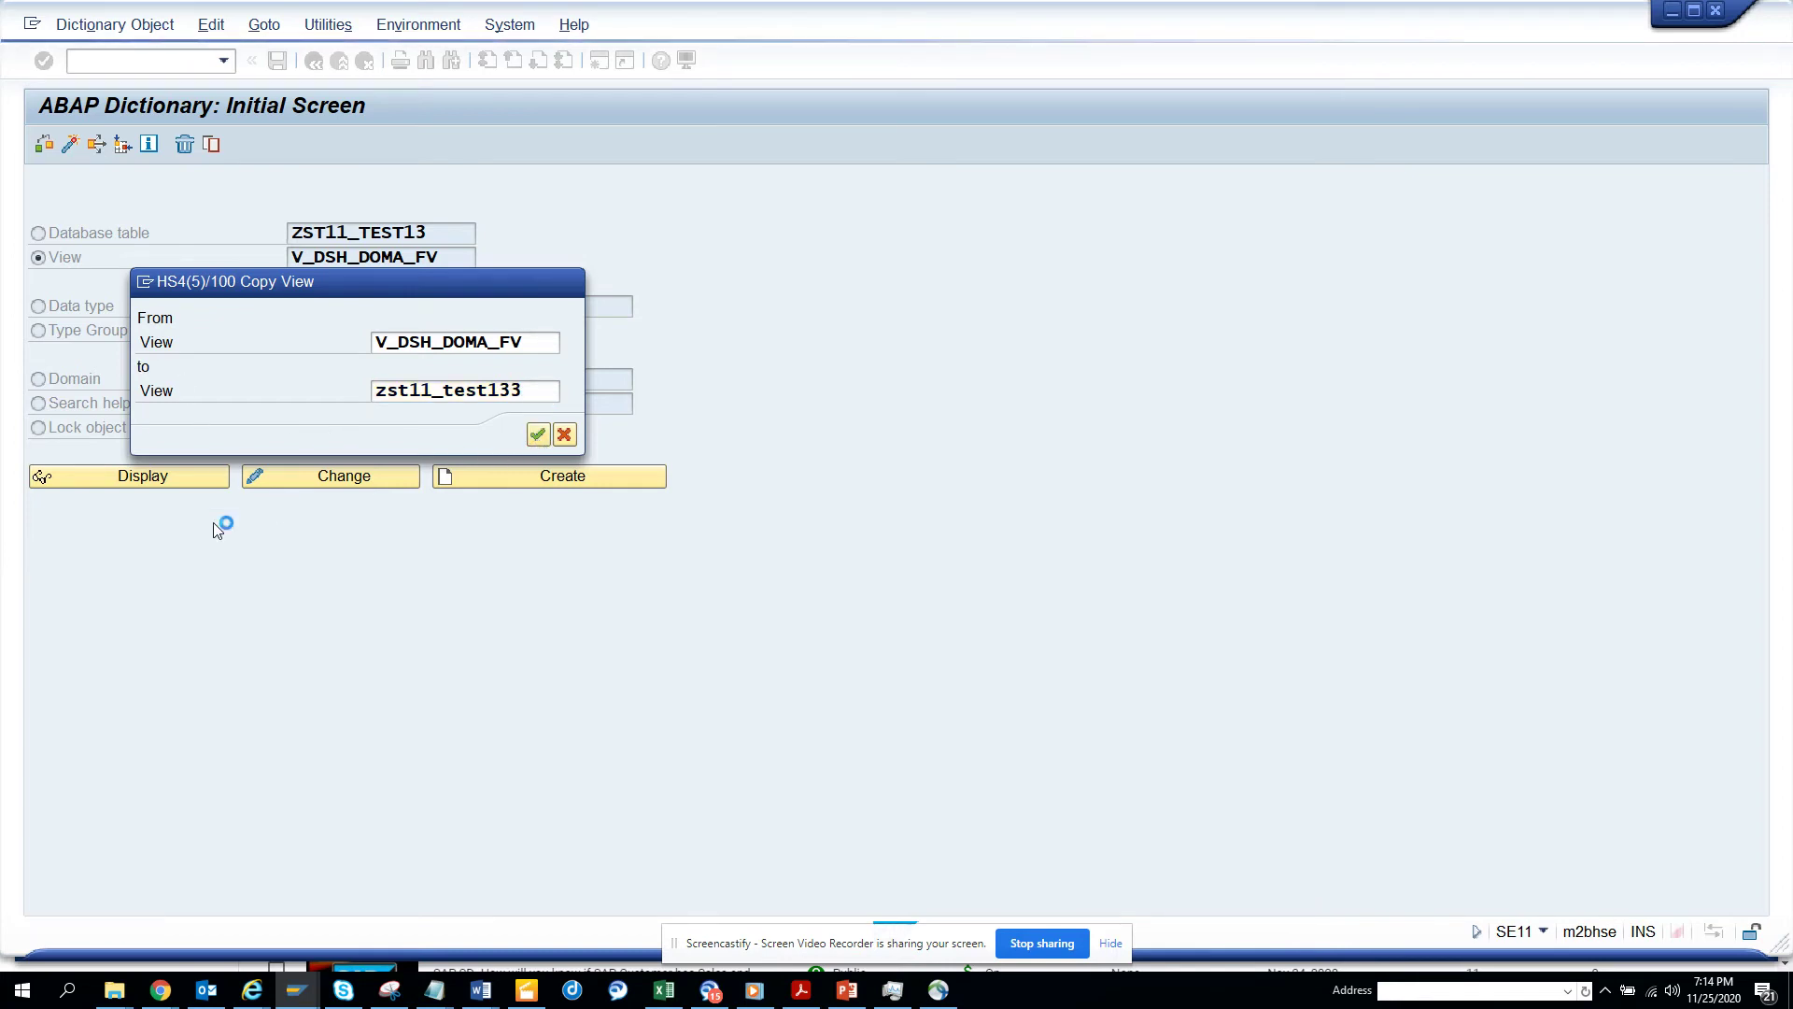
click(657, 556)
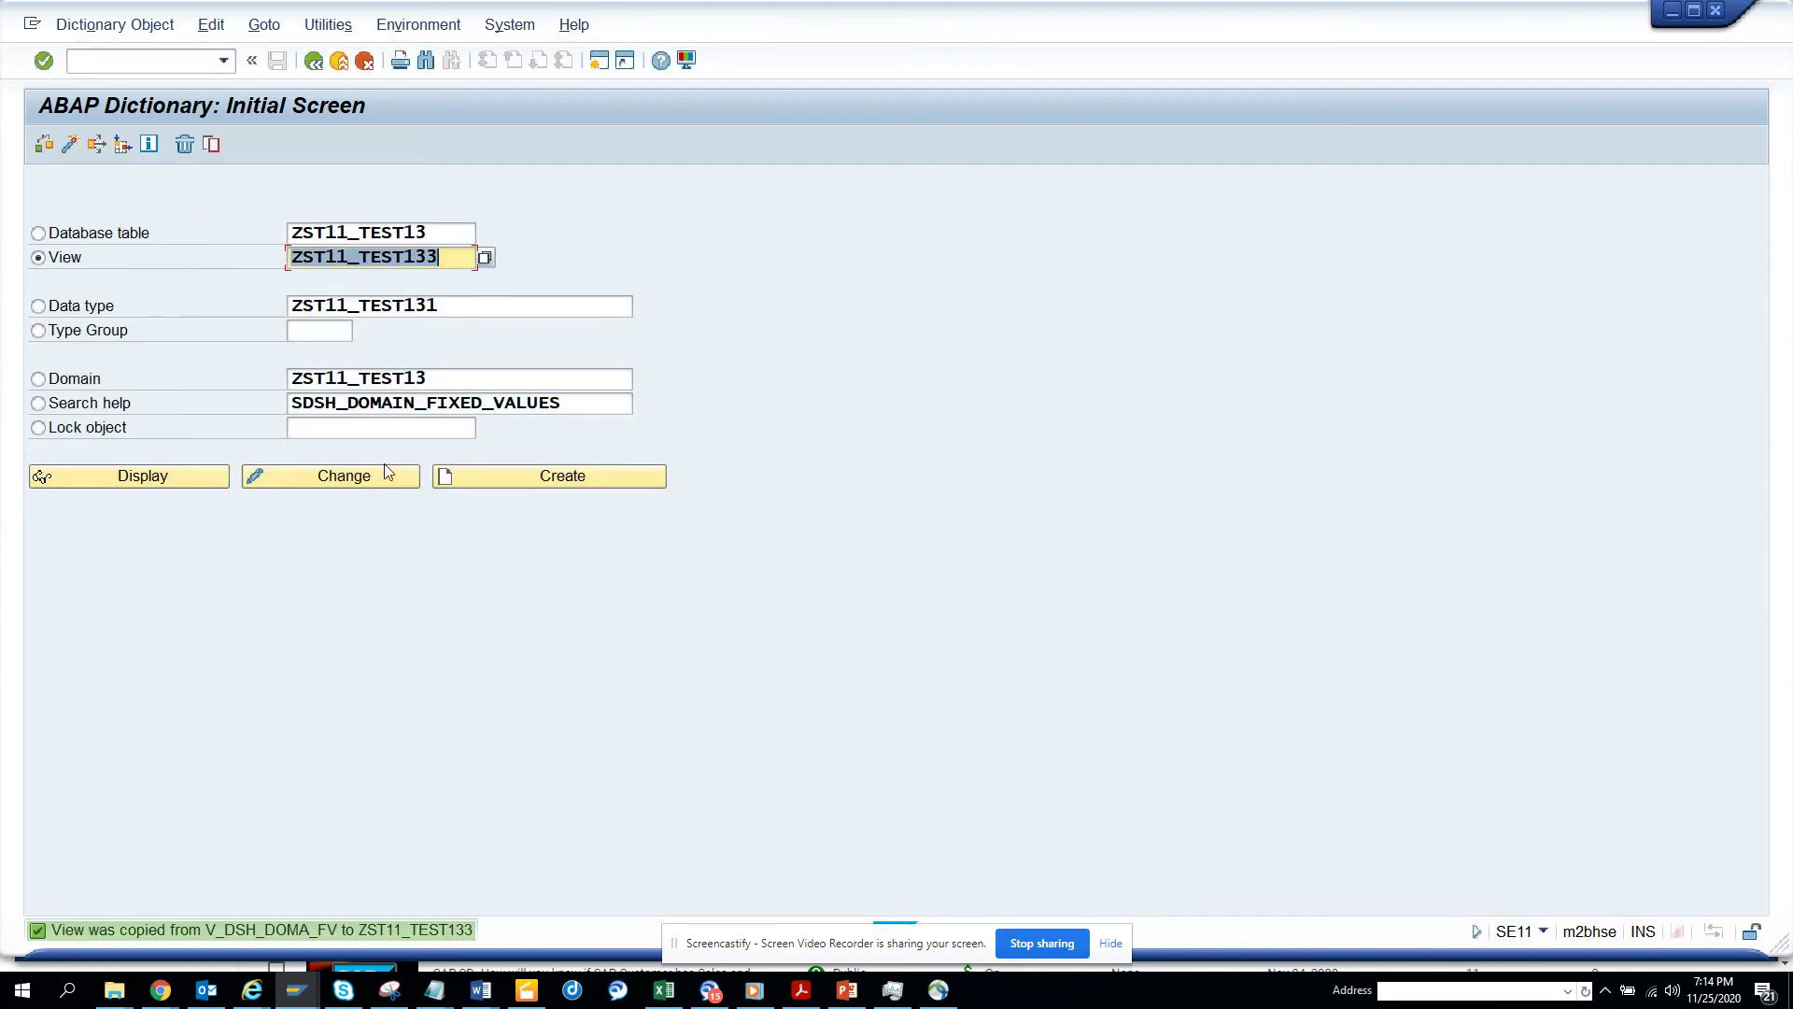
click(329, 473)
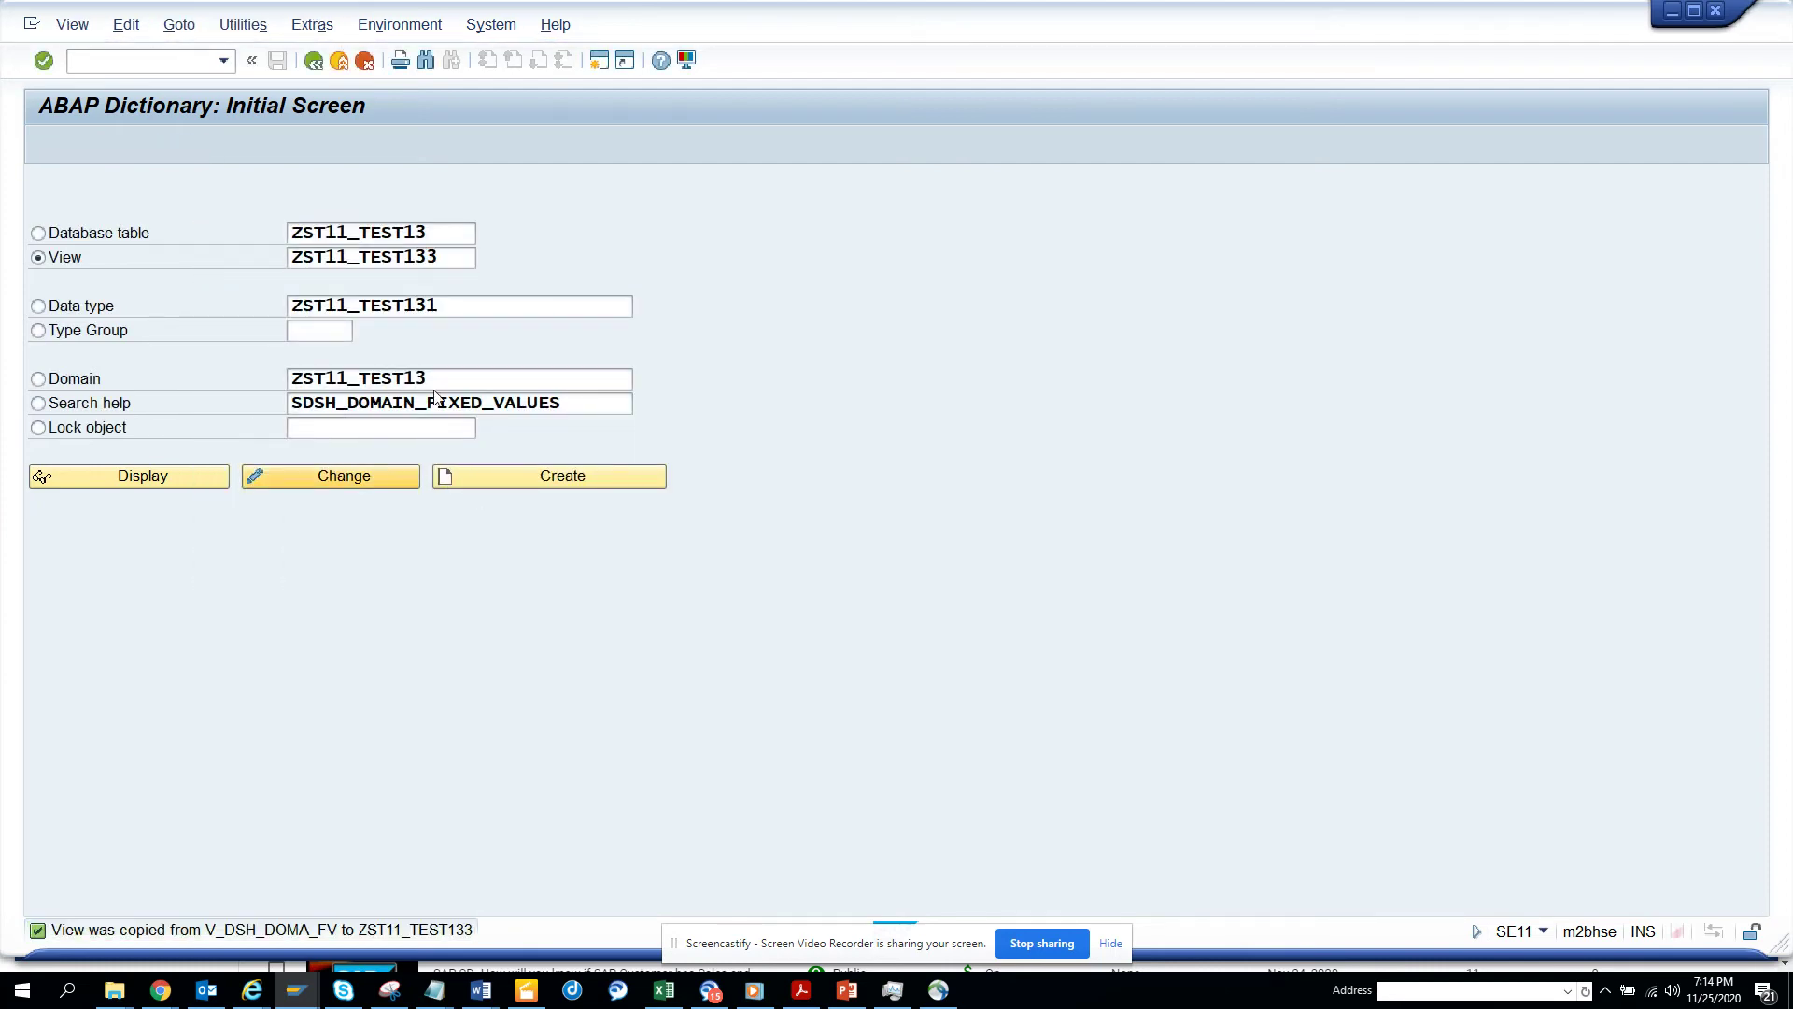
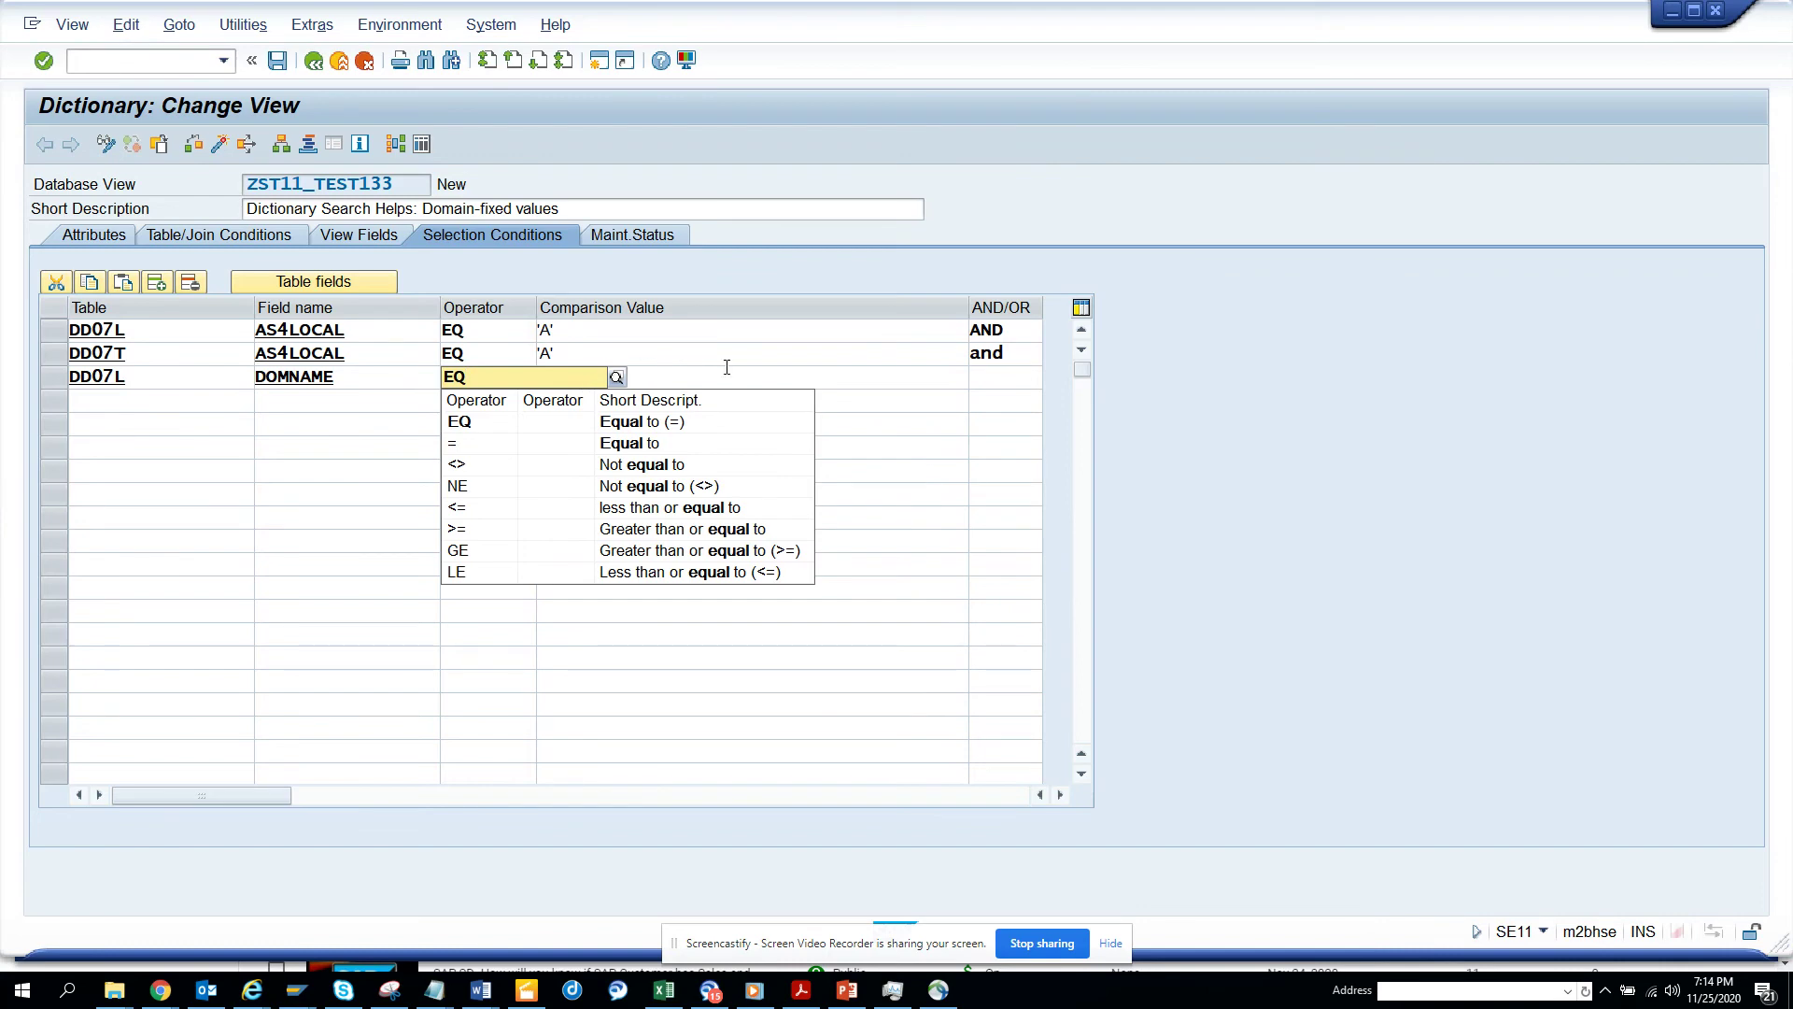
- Set the DD07L DOMNAME selection condition's comparison value to 'ZST11_TEST13', copying the name from the domain's session
click(696, 378)
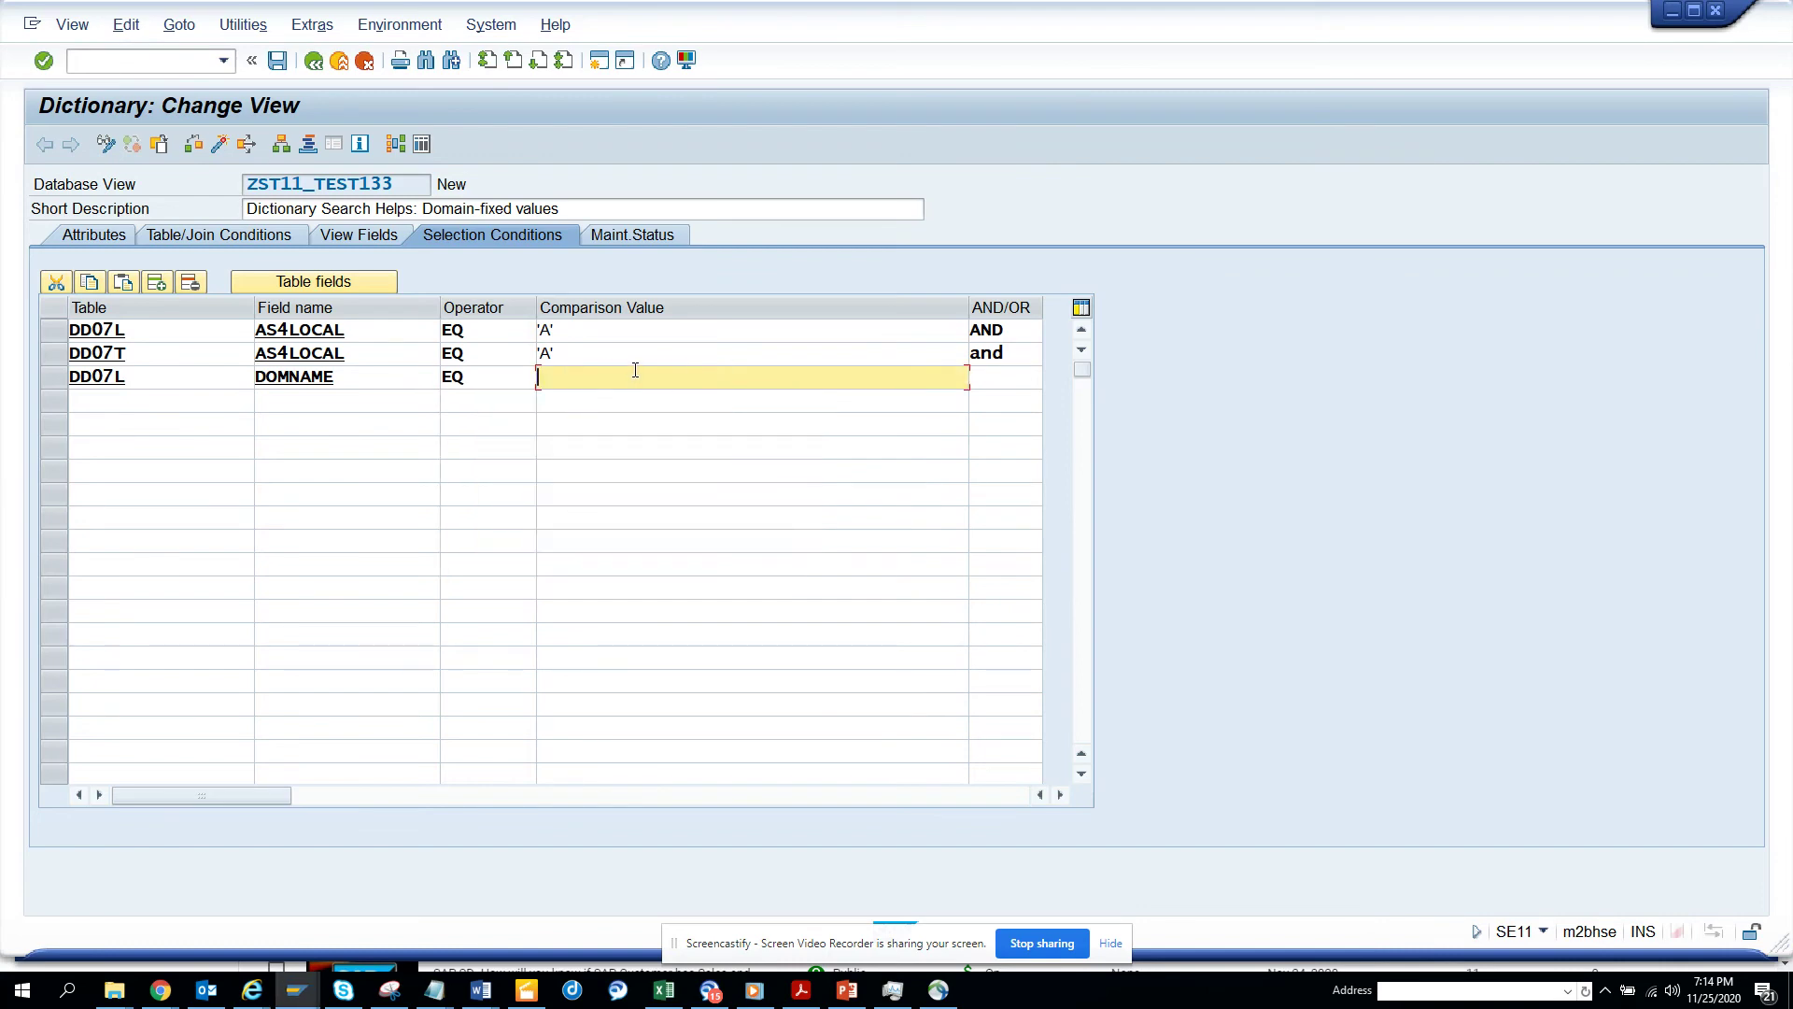
text(')
key(alt+Tab)
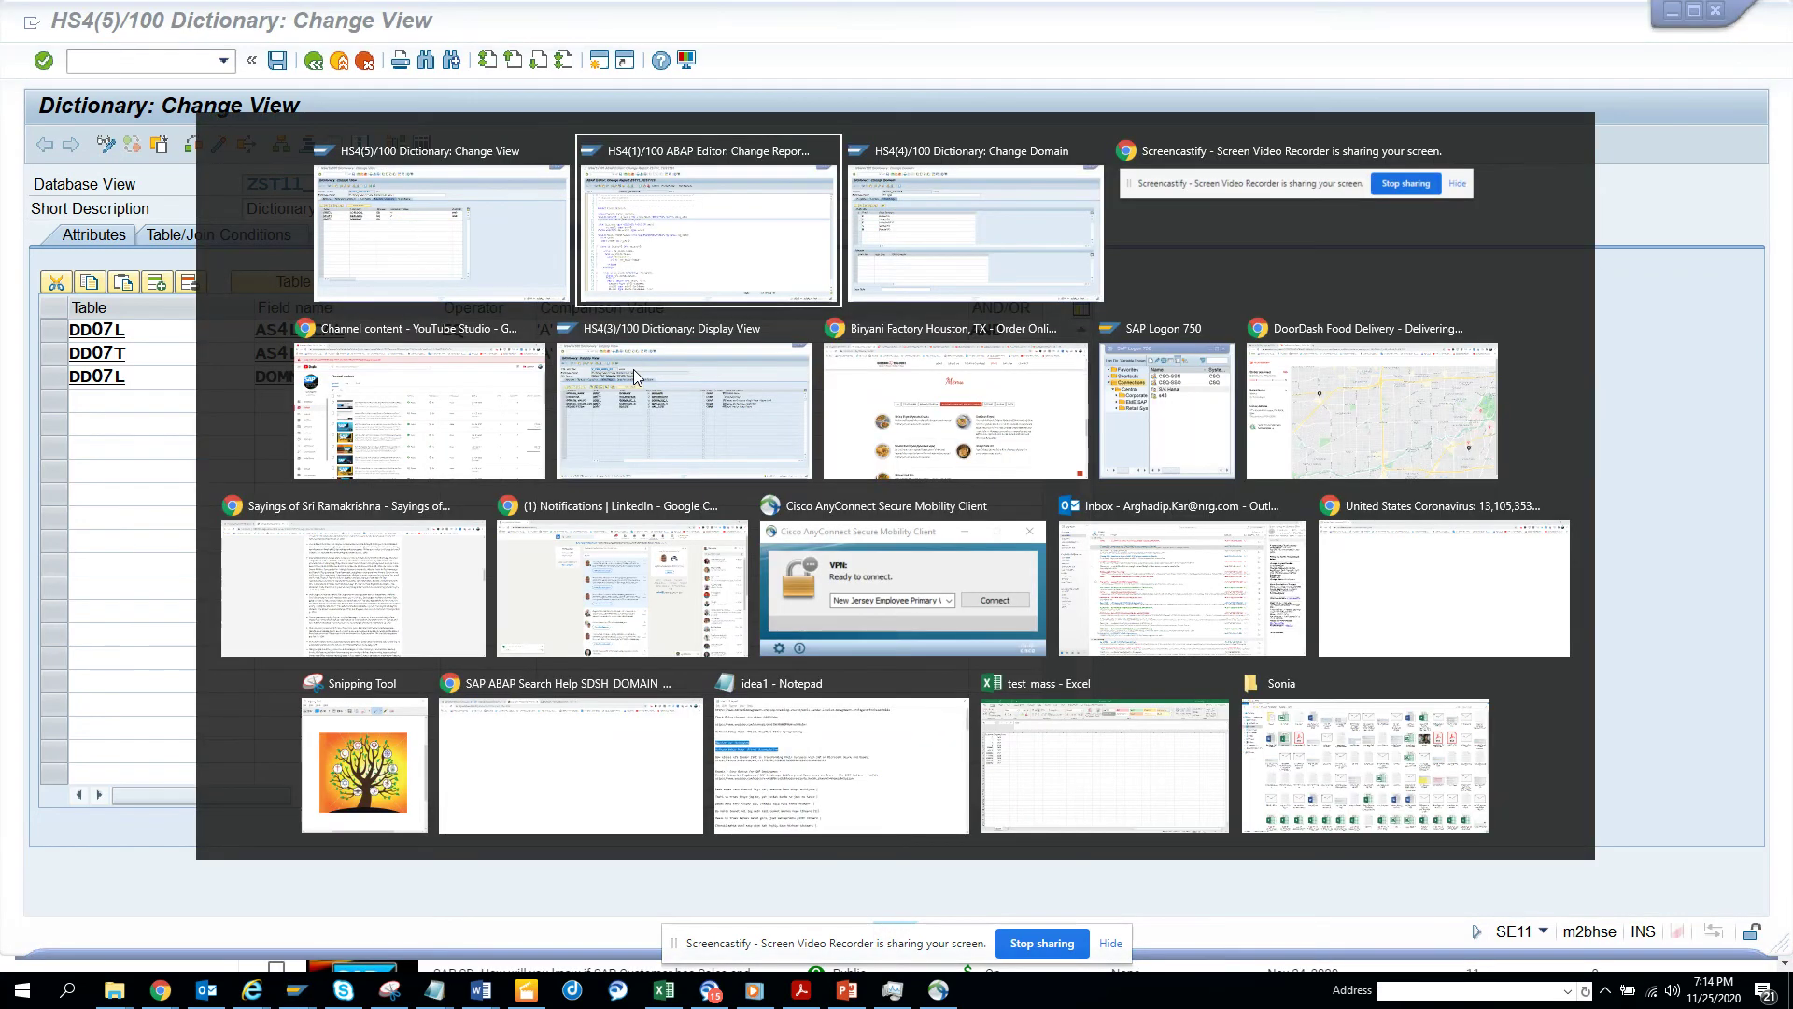
key(alt+Tab)
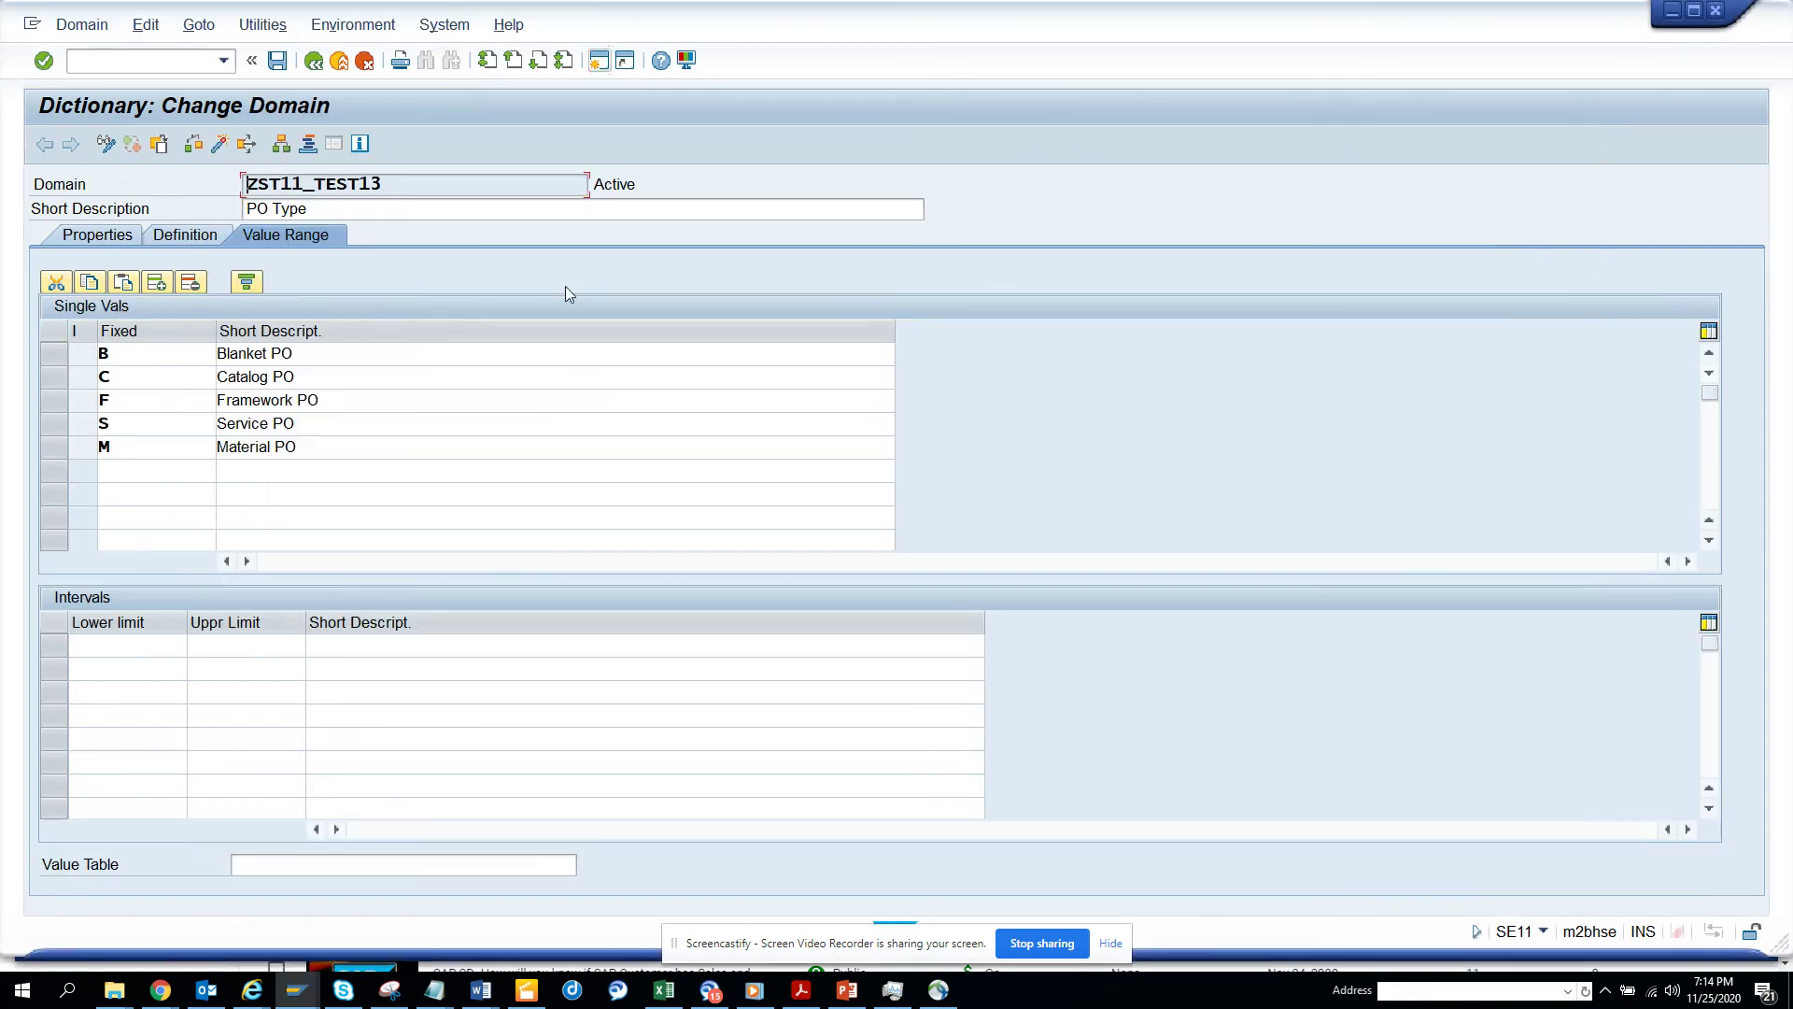
drag(452, 186, 14, 199)
key(ctrl+c)
click(14, 199)
key(alt+Tab)
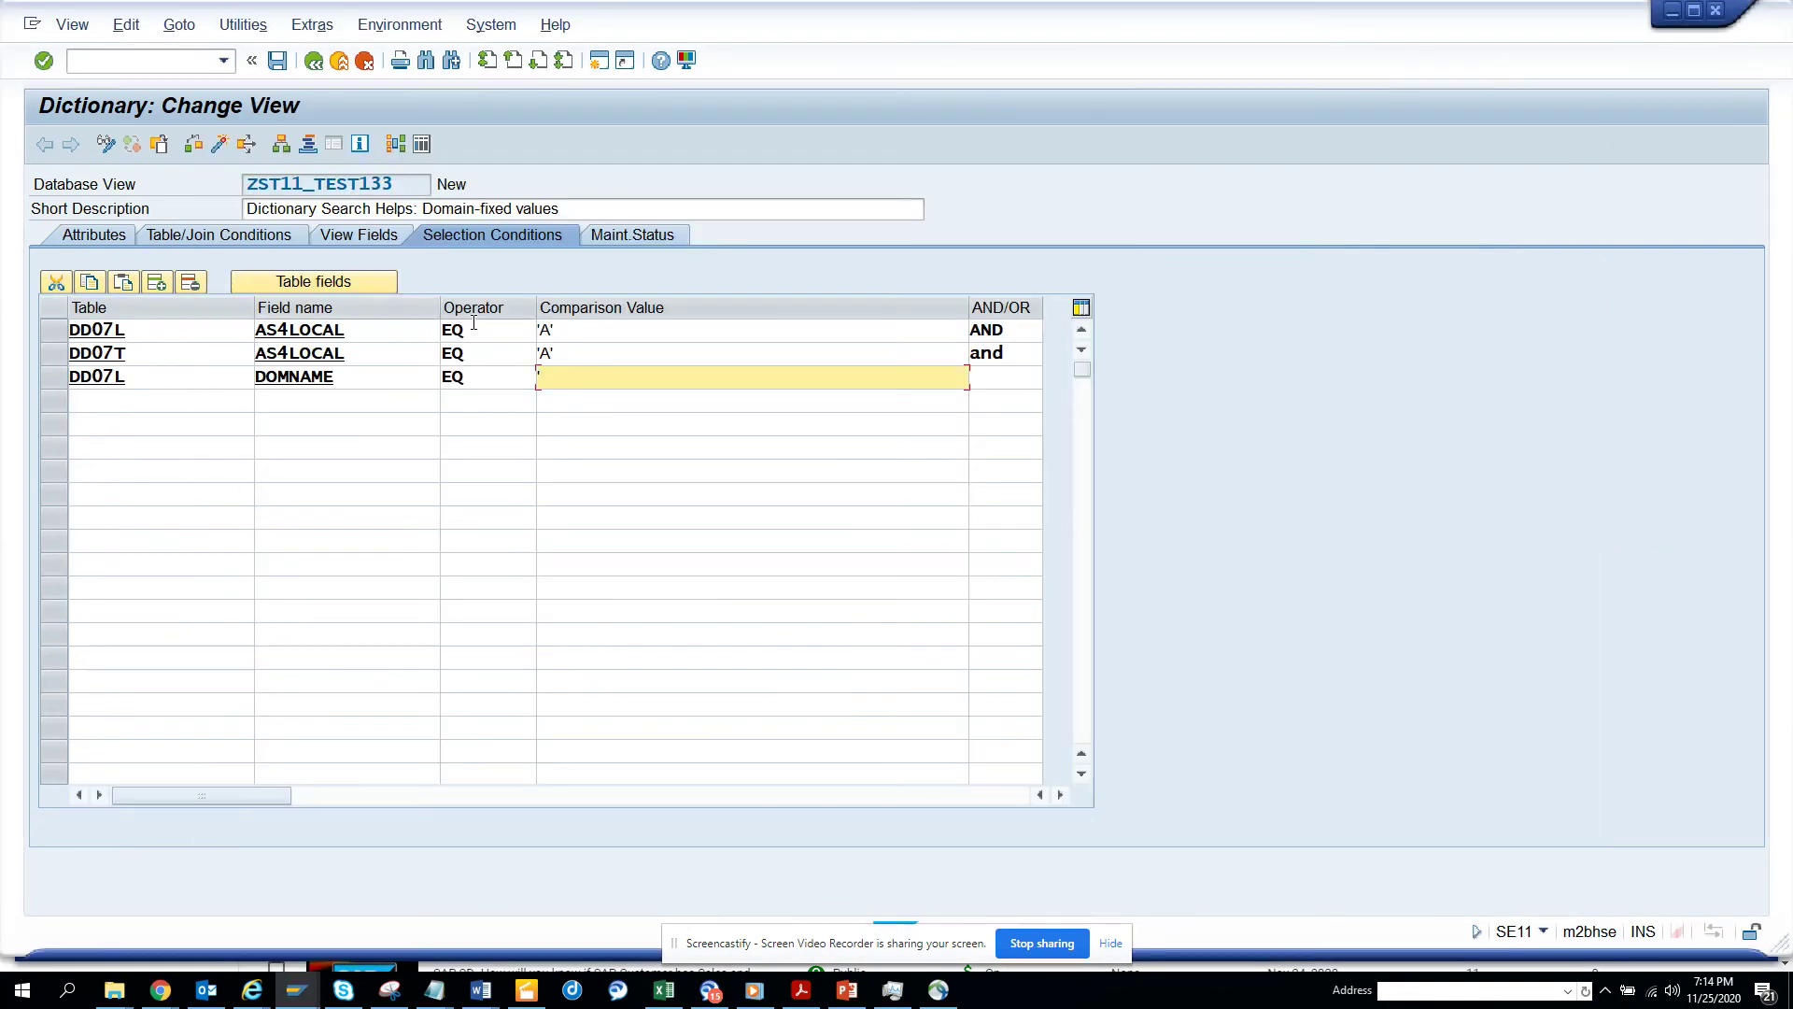
text(')
key(ctrl+v)
- Activate view ZST11_TEST133, display its activation log, and return to the view definition
click(220, 144)
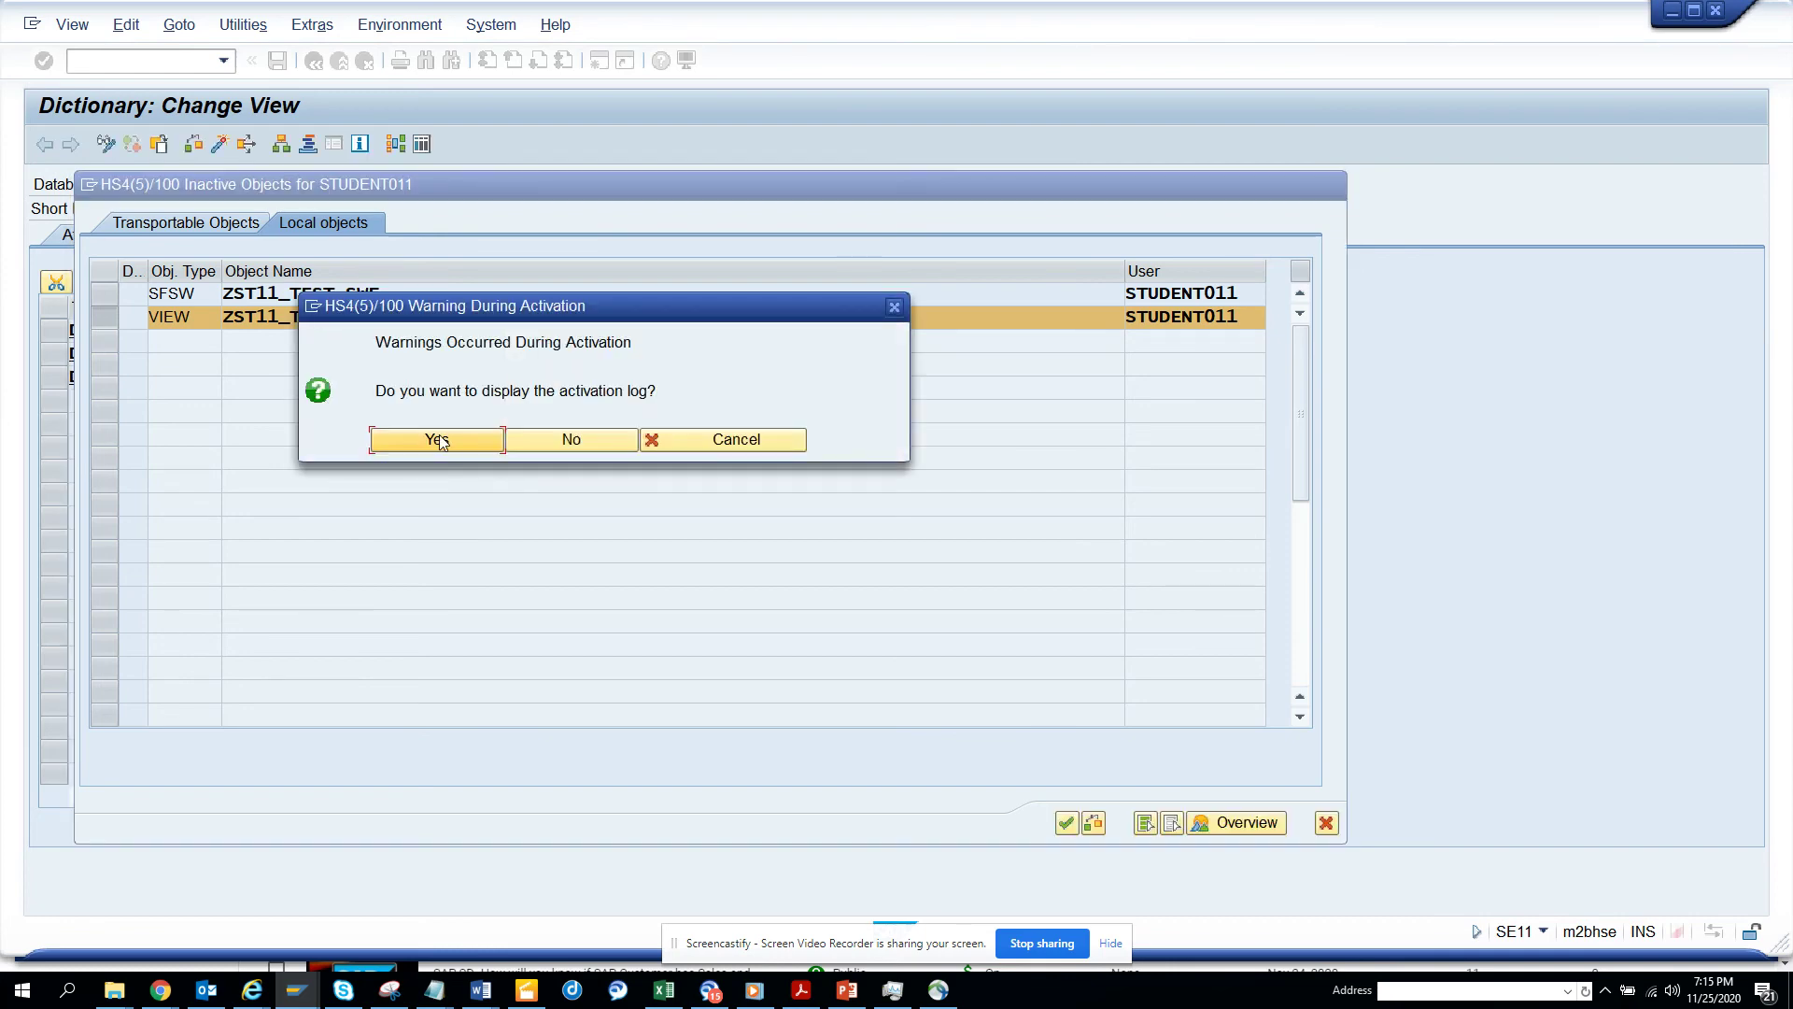
click(439, 441)
click(313, 61)
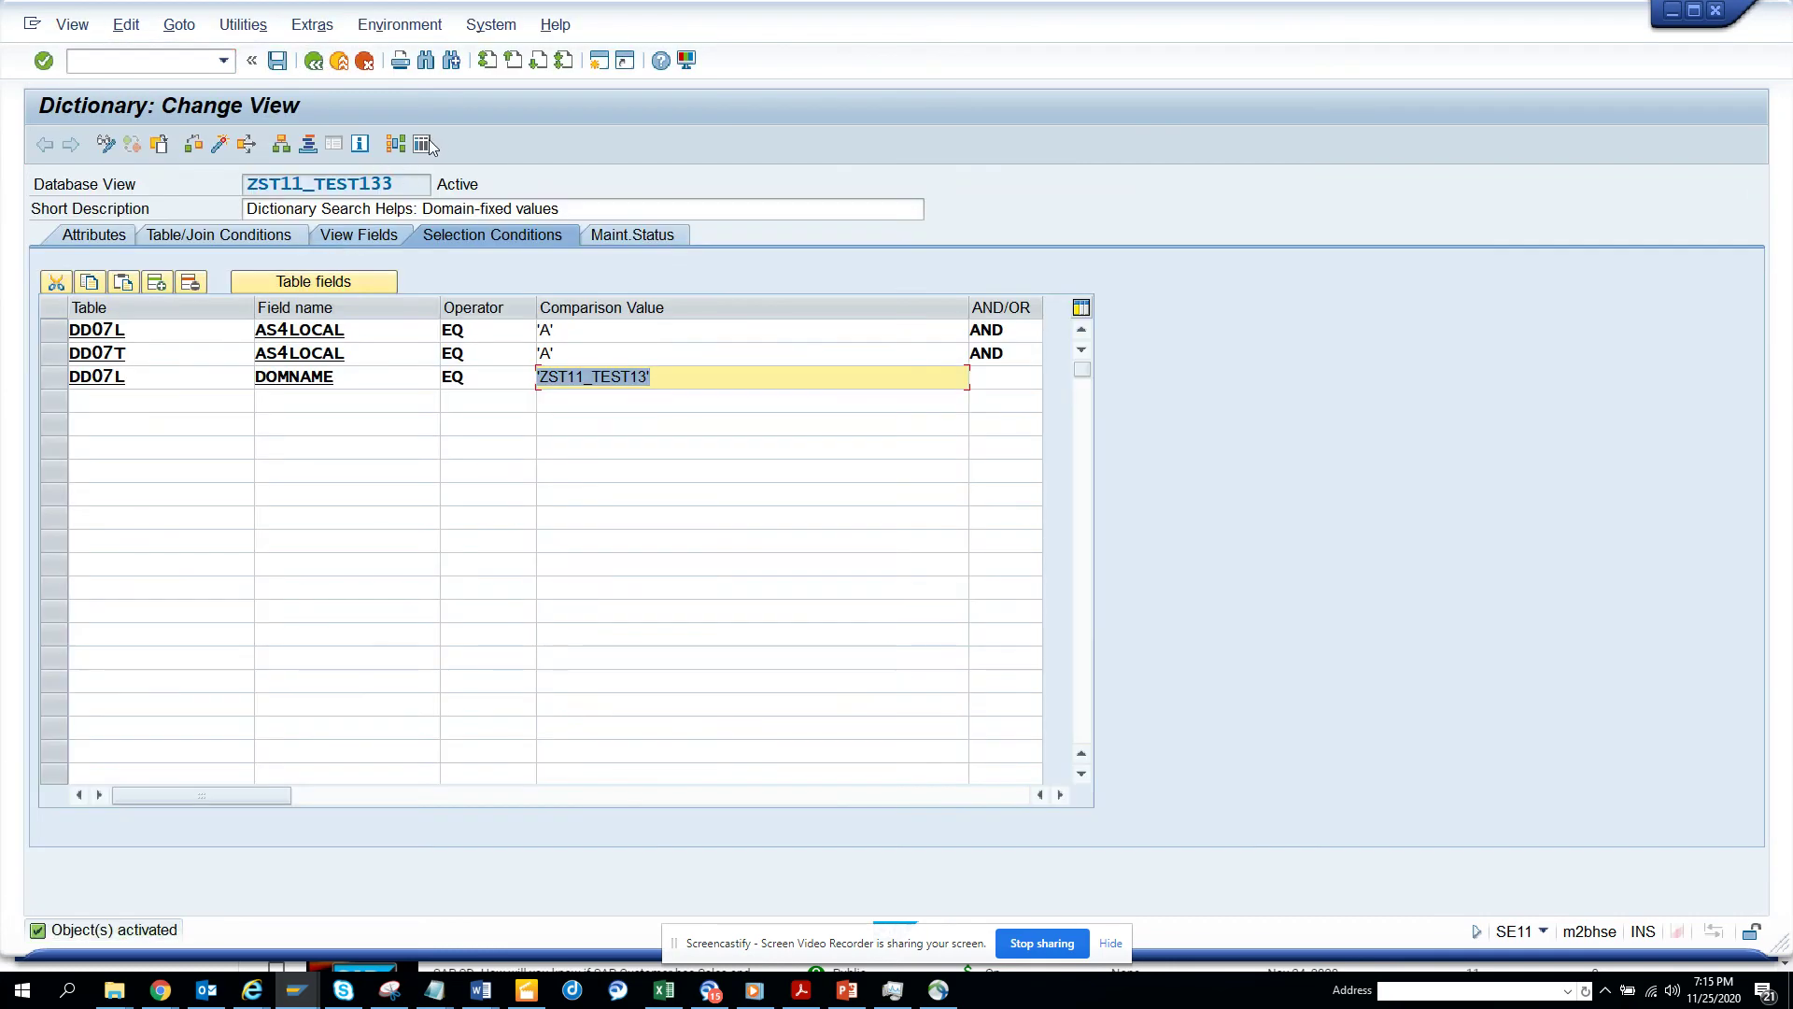
- Display the contents of view ZST11_TEST133 without selection restrictions and return to the view definition
click(429, 140)
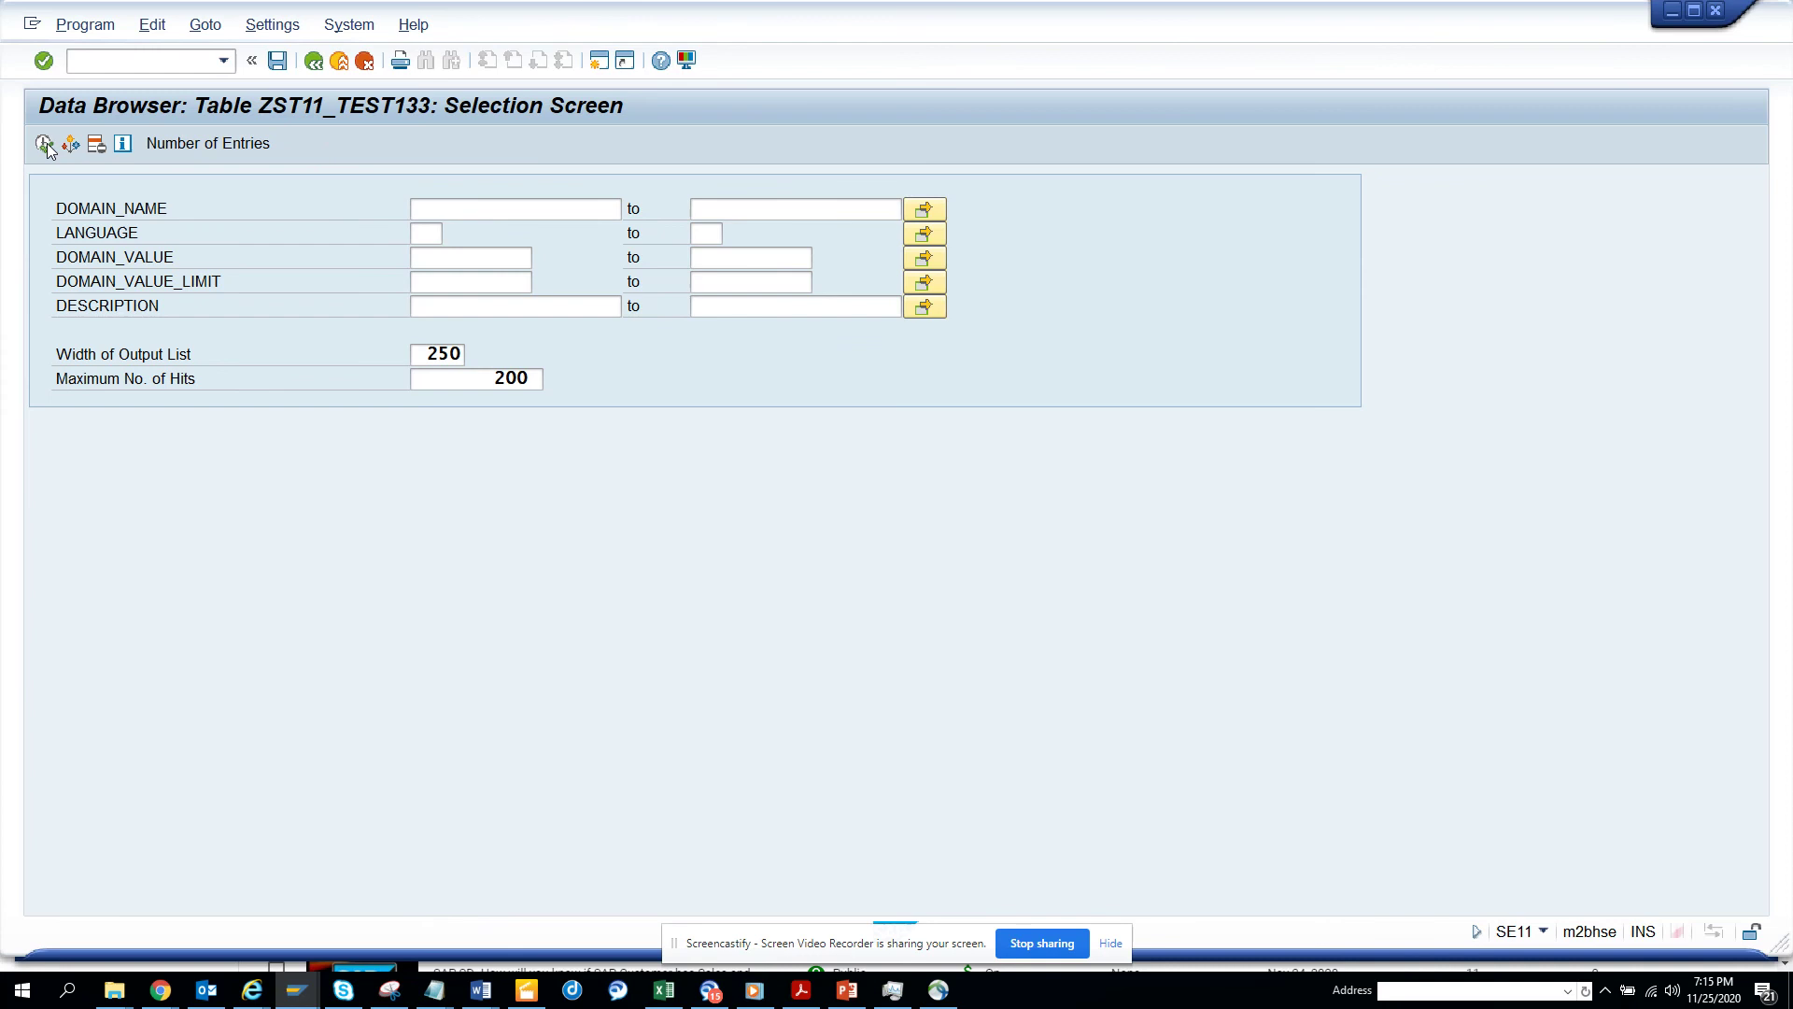
click(47, 145)
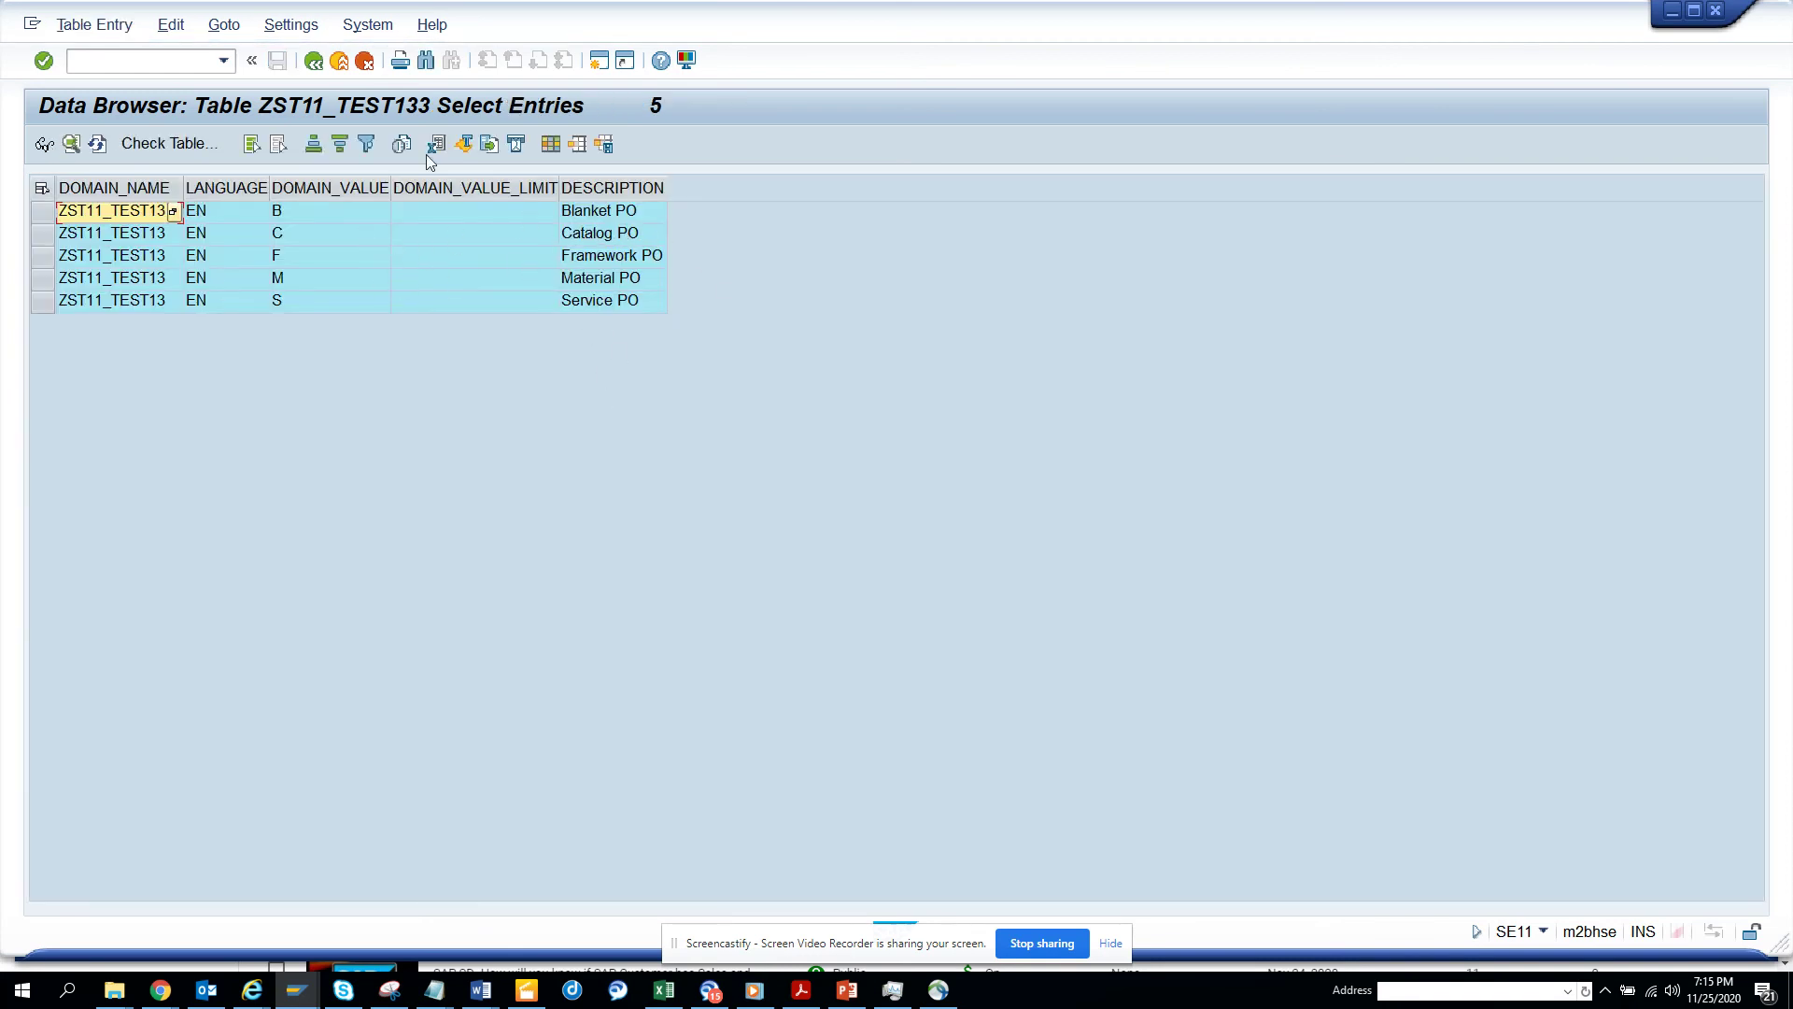
click(322, 64)
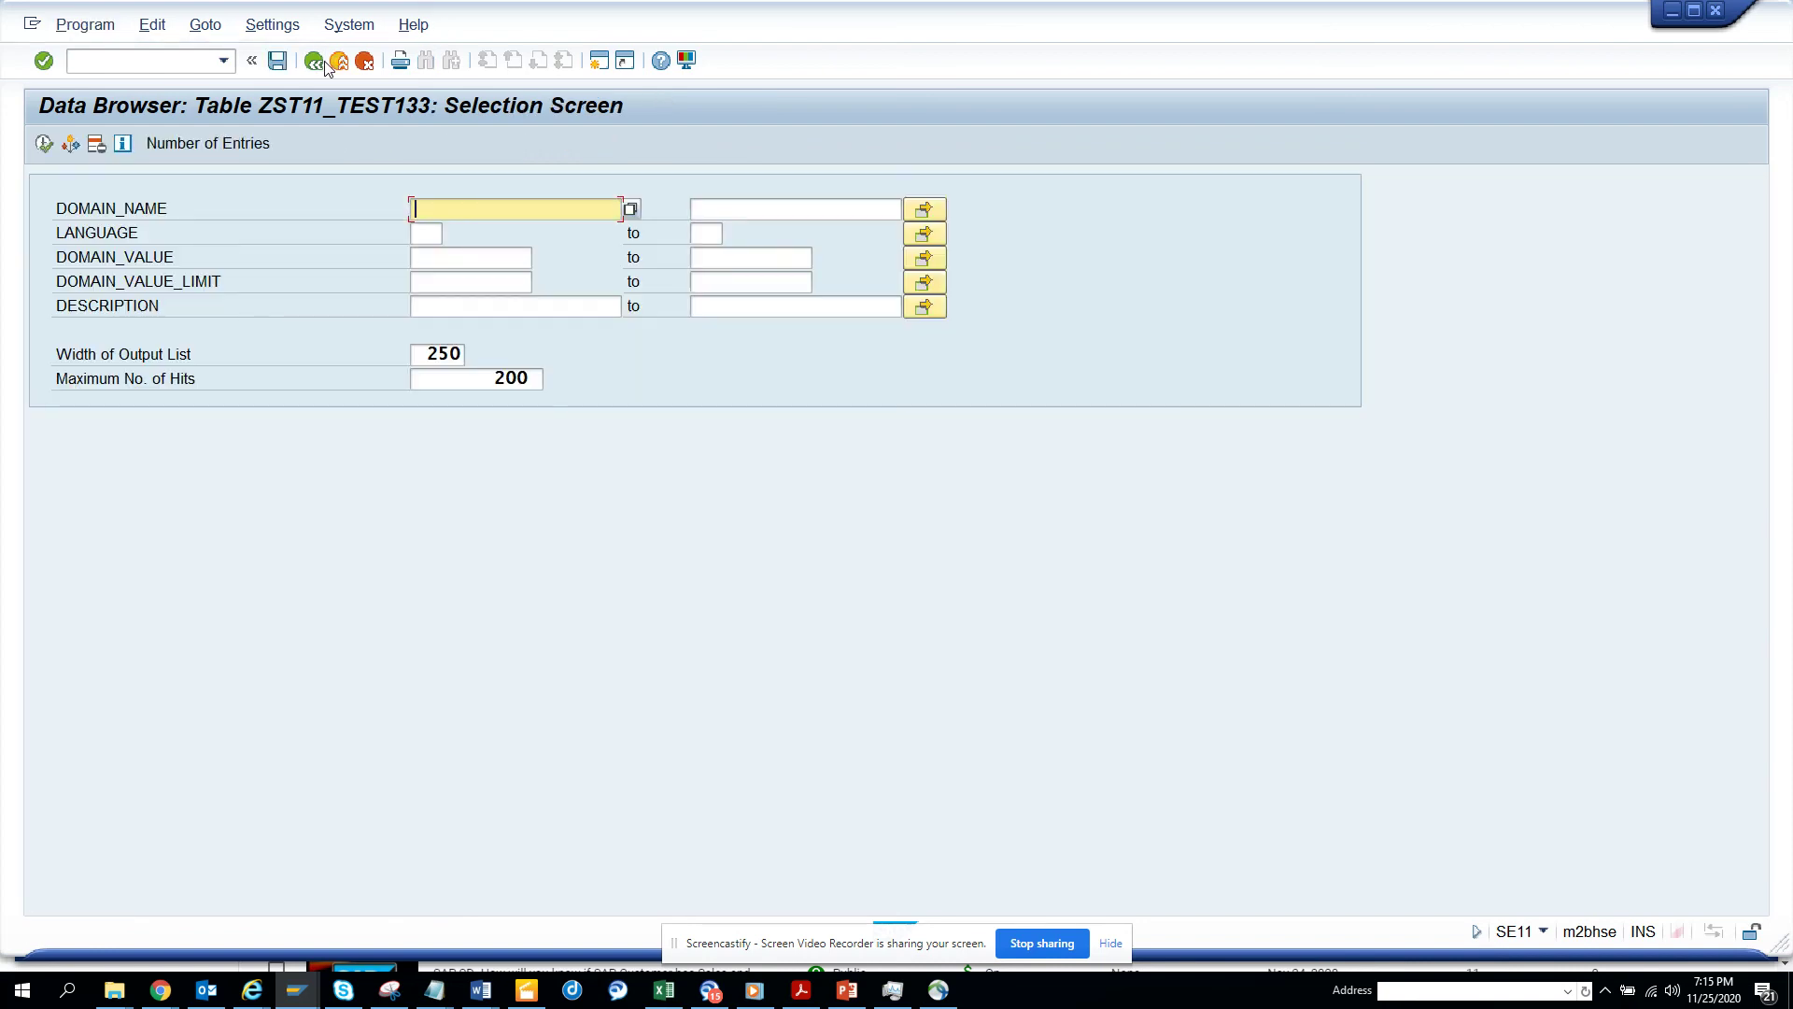
click(323, 63)
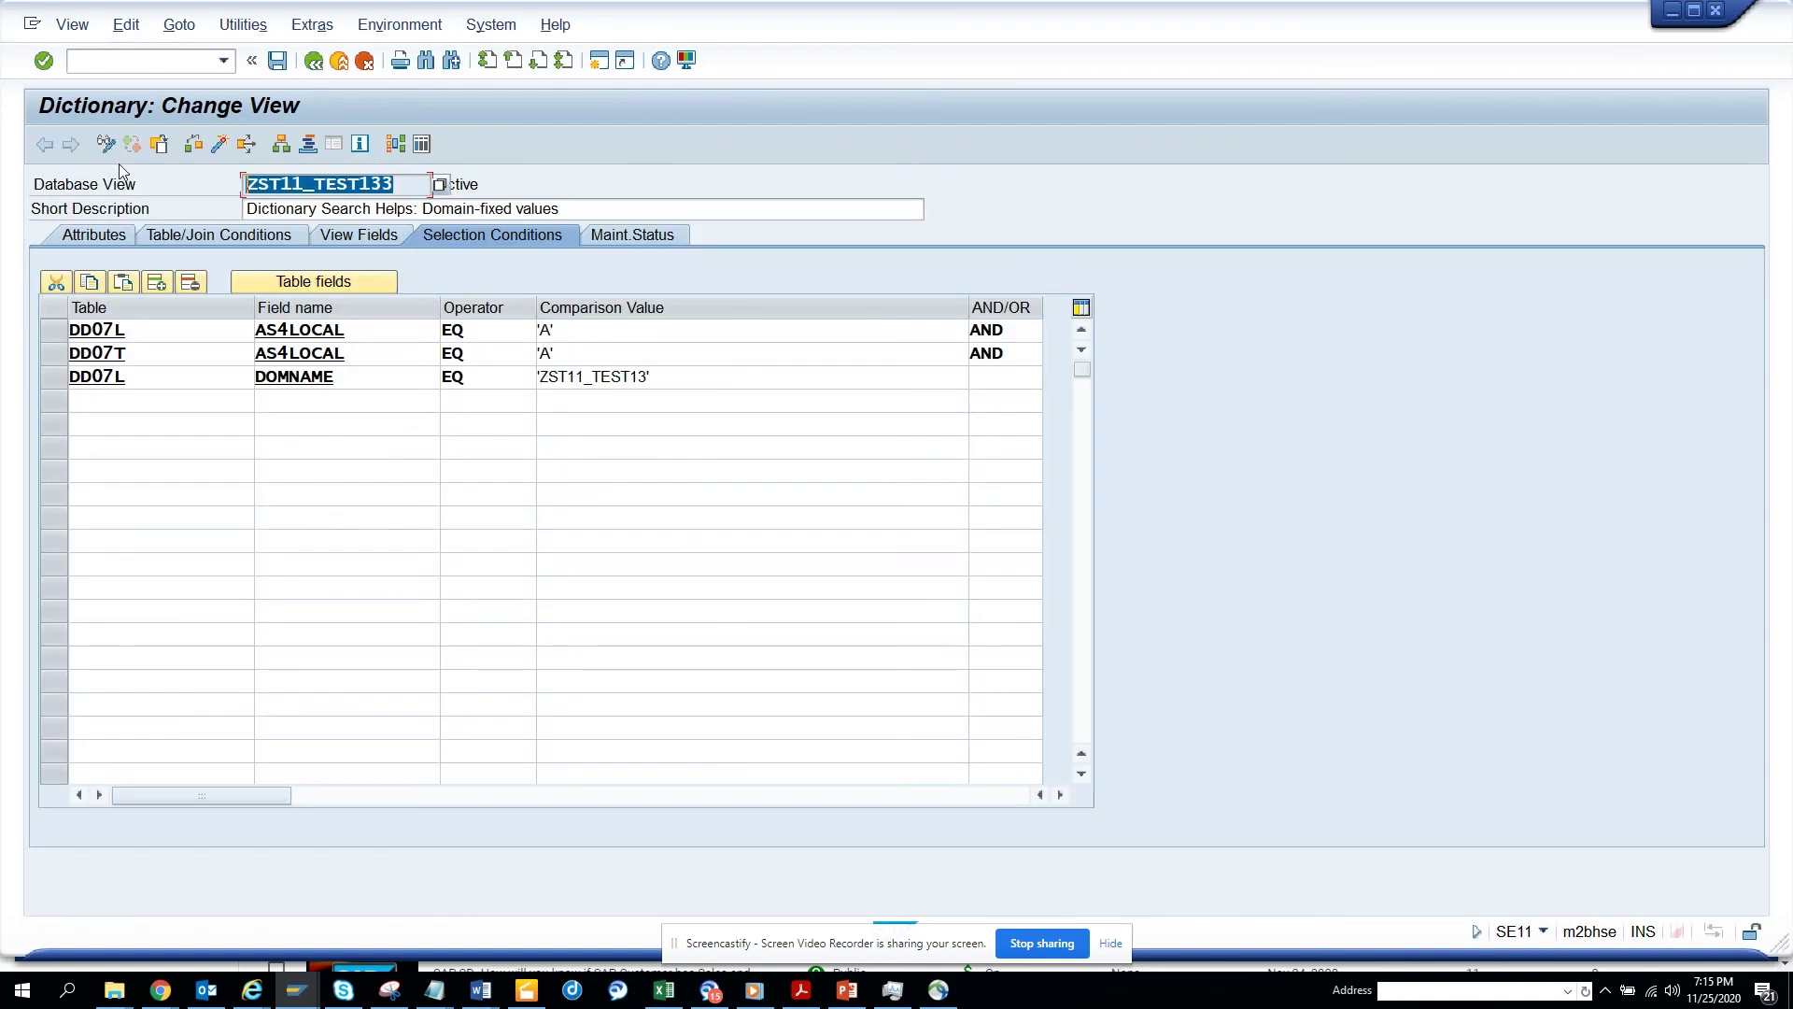
- Return to the ABAP Dictionary's initial screen and choose search help as the object type
click(315, 62)
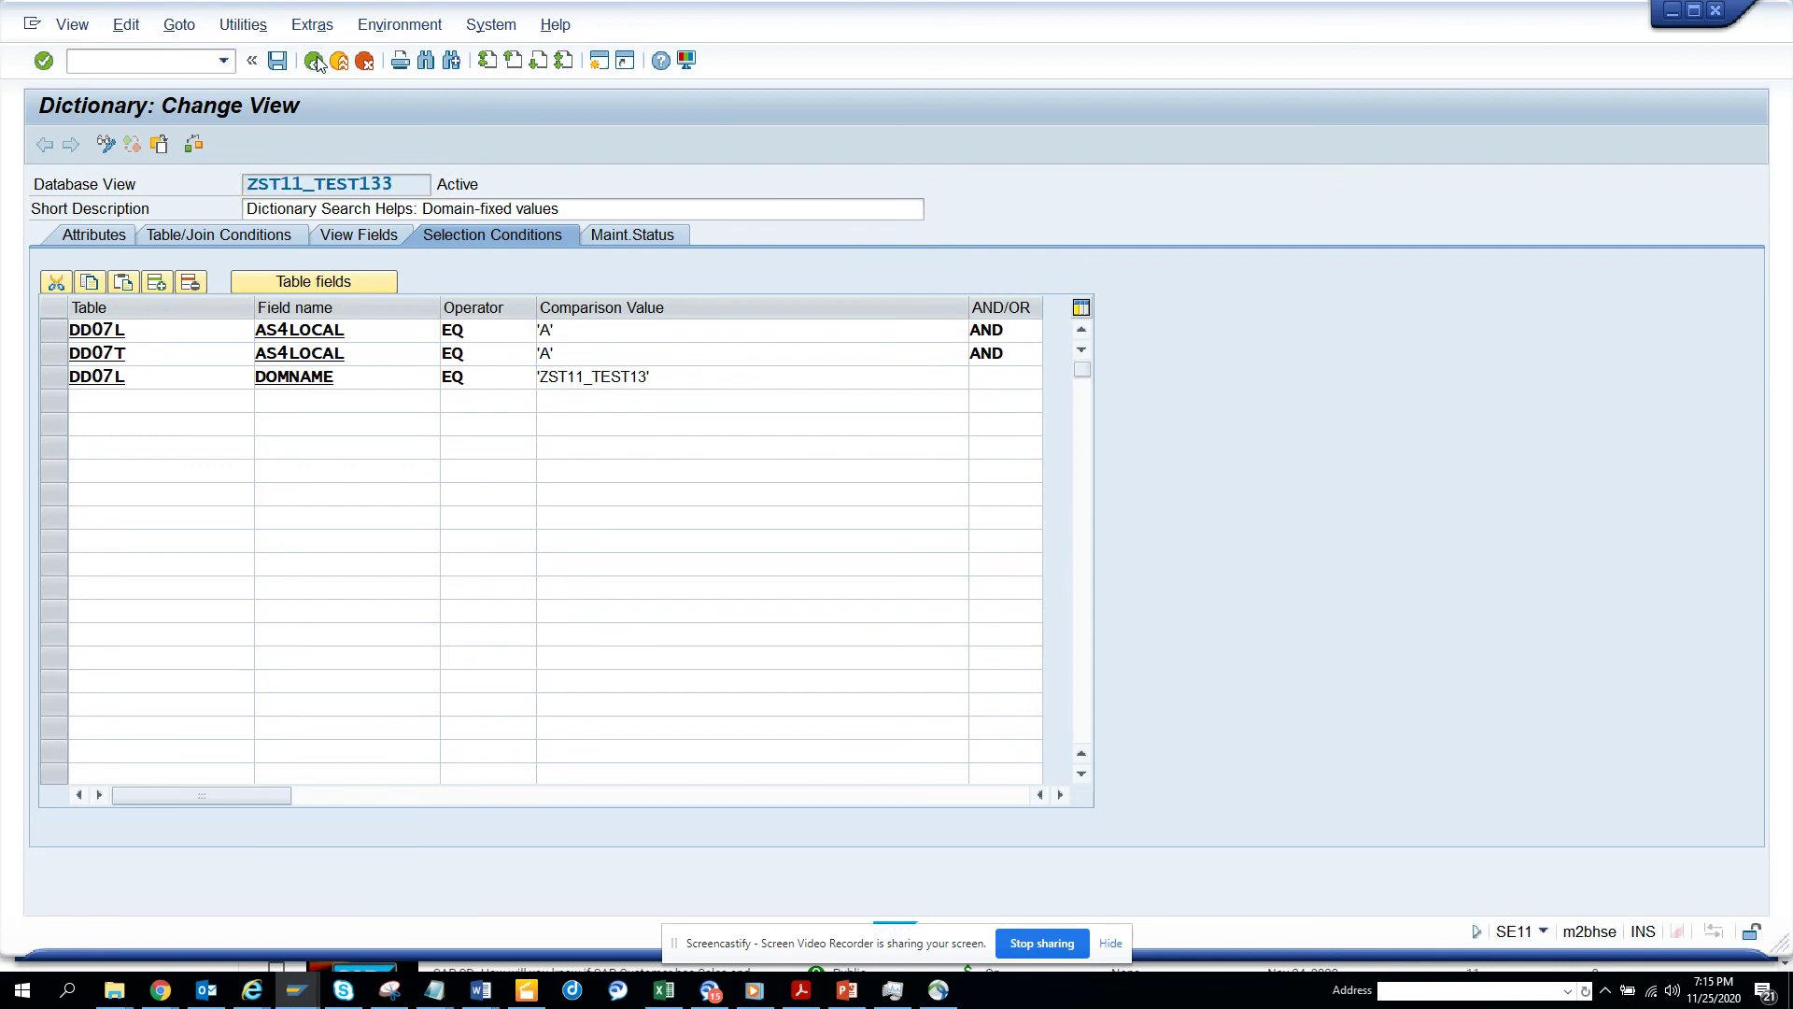
click(110, 404)
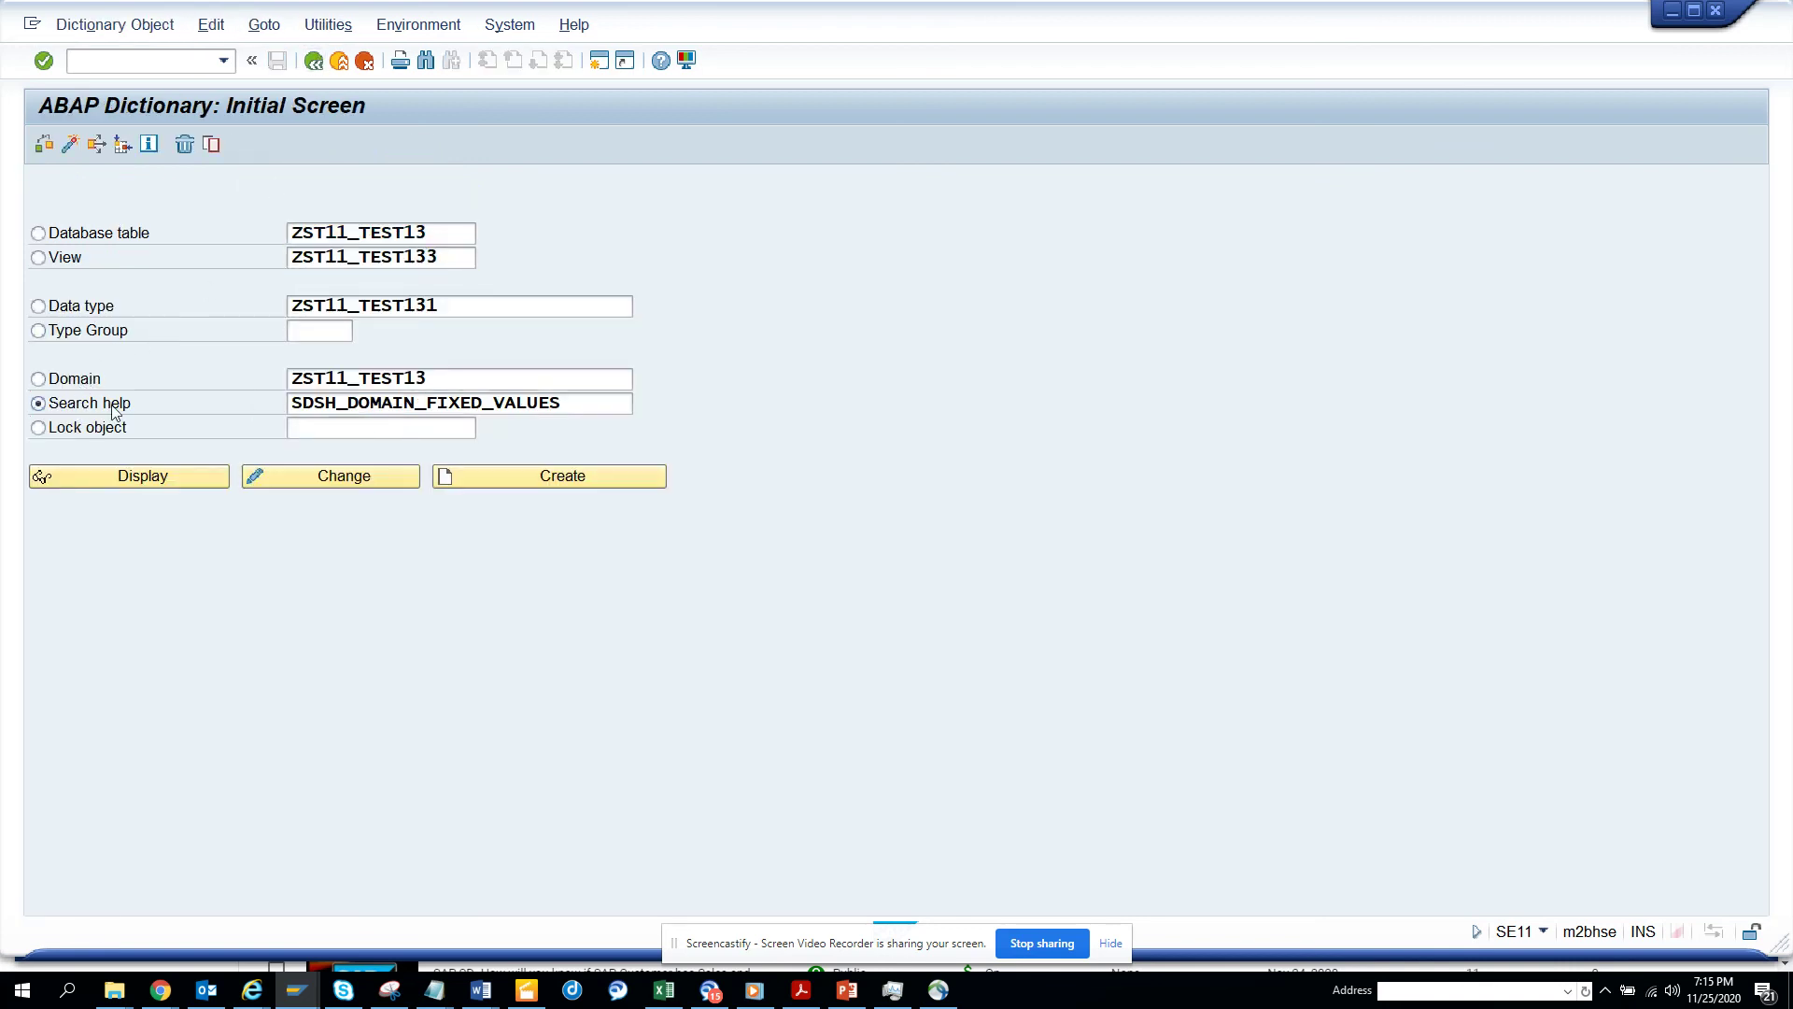
text(ZST11_TEST133)
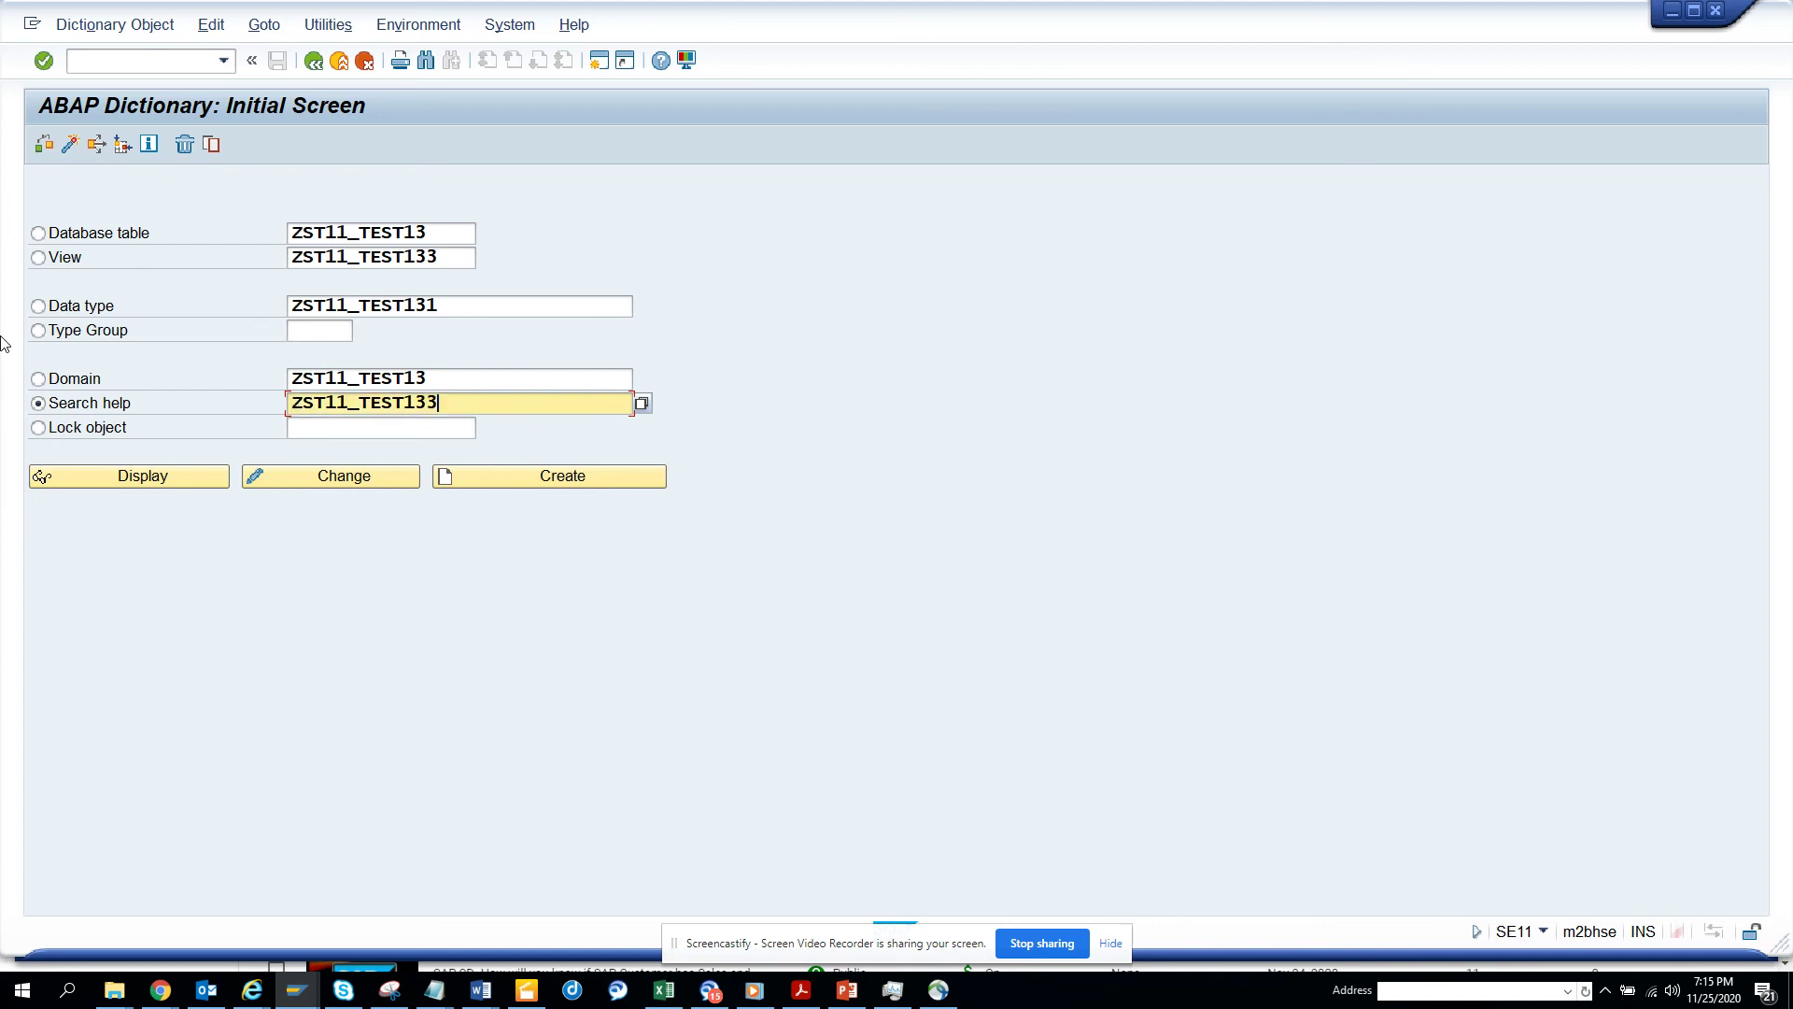
drag(434, 401, 289, 404)
key(BackSpace)
click(407, 426)
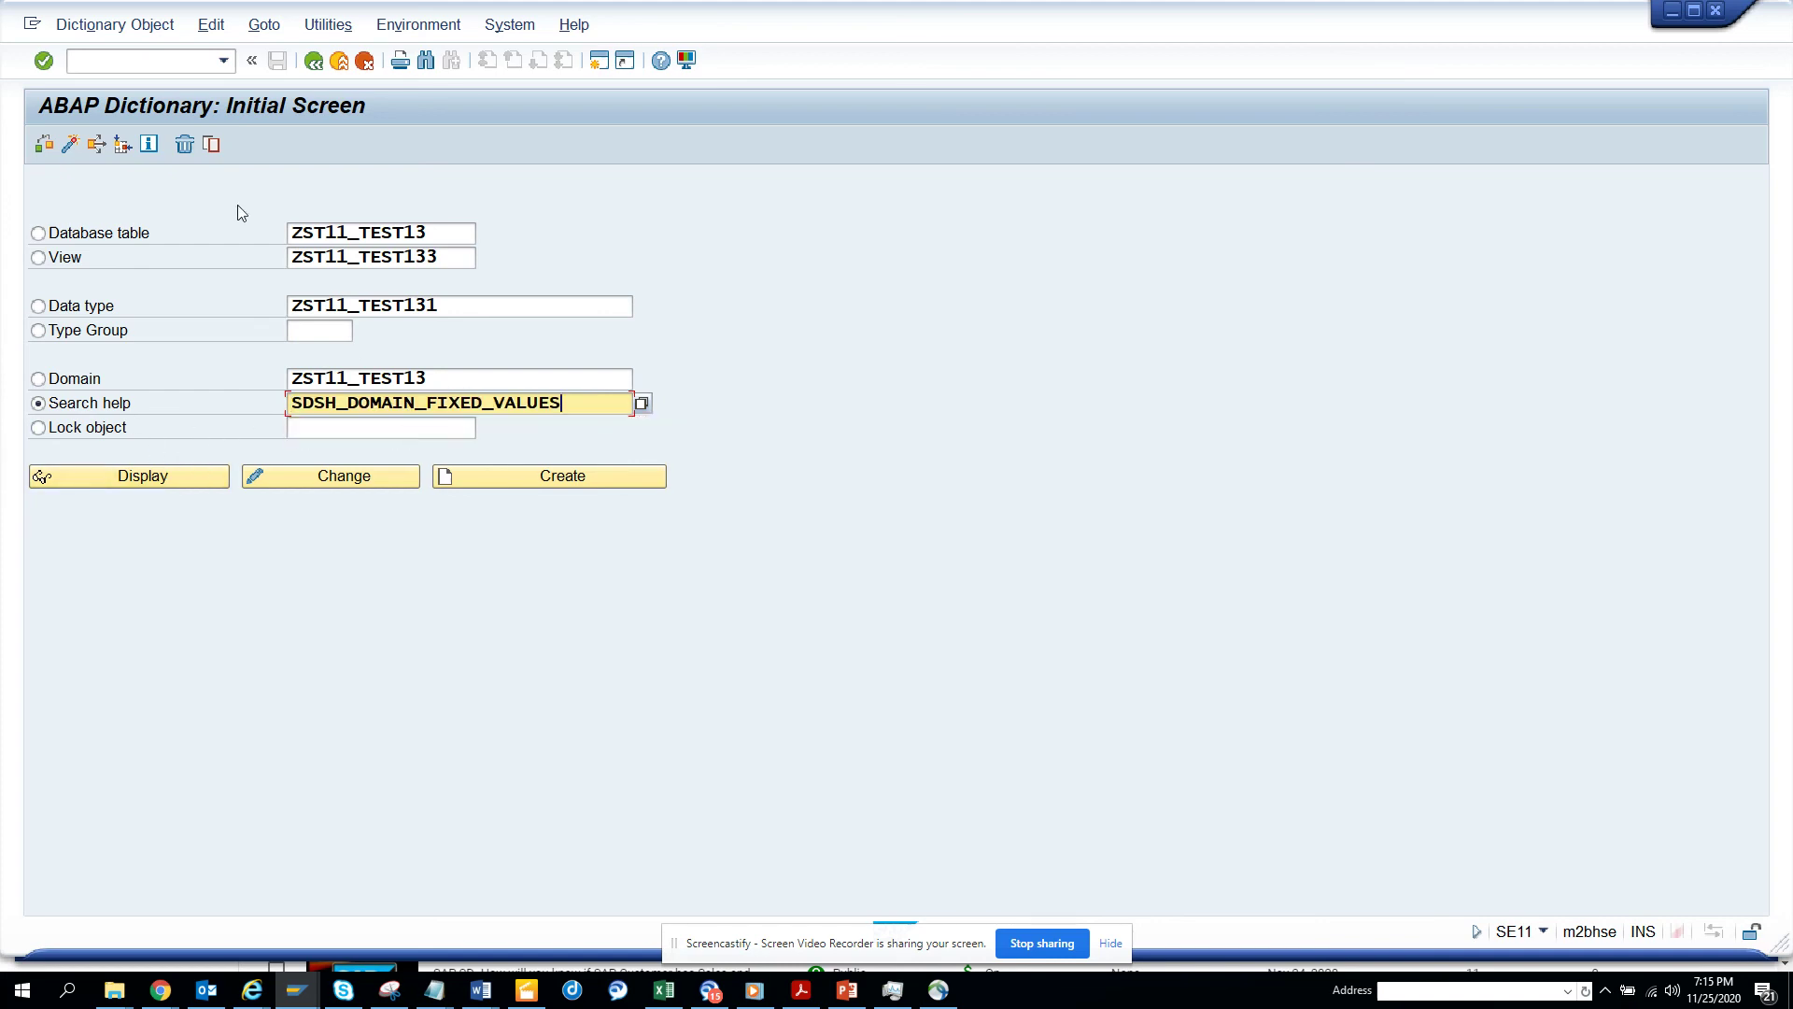
- Copy search help SDSH_DOMAIN_FIXED_VALUES to ZST11_TEST133 as a local object and open the copy for changing
click(211, 144)
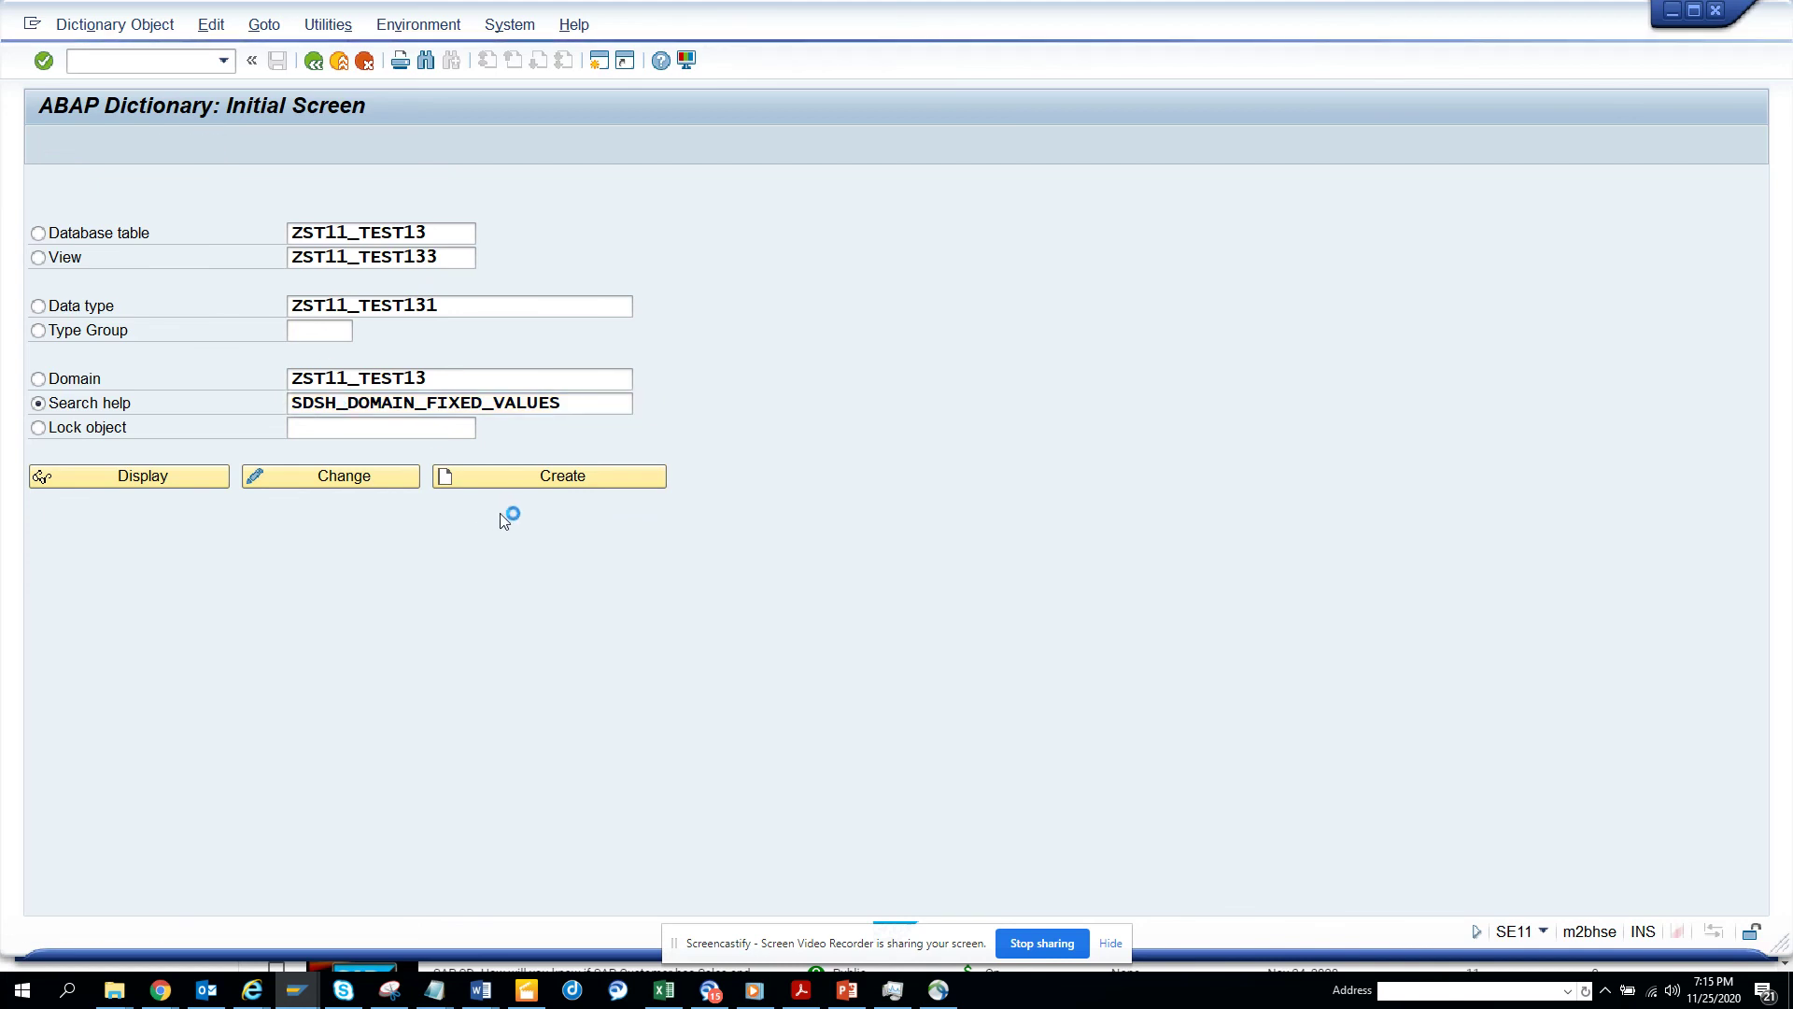
key(Tab)
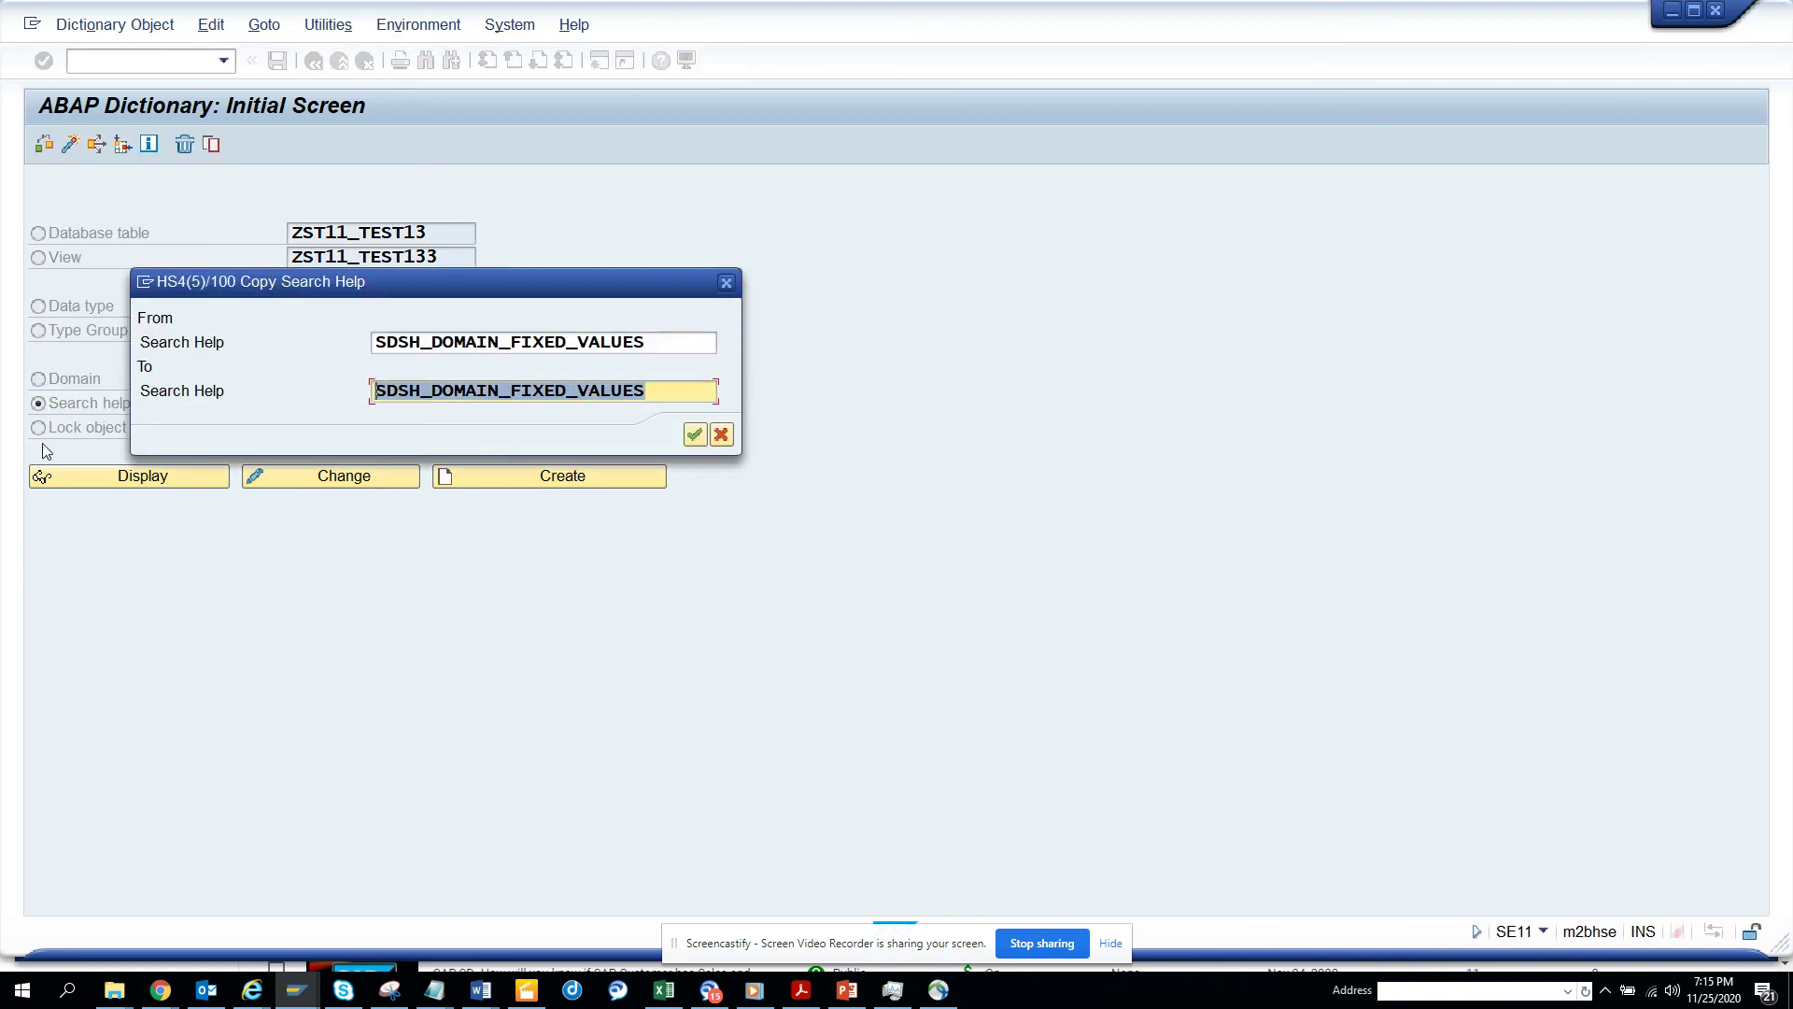
key(ctrl+v)
key(Return)
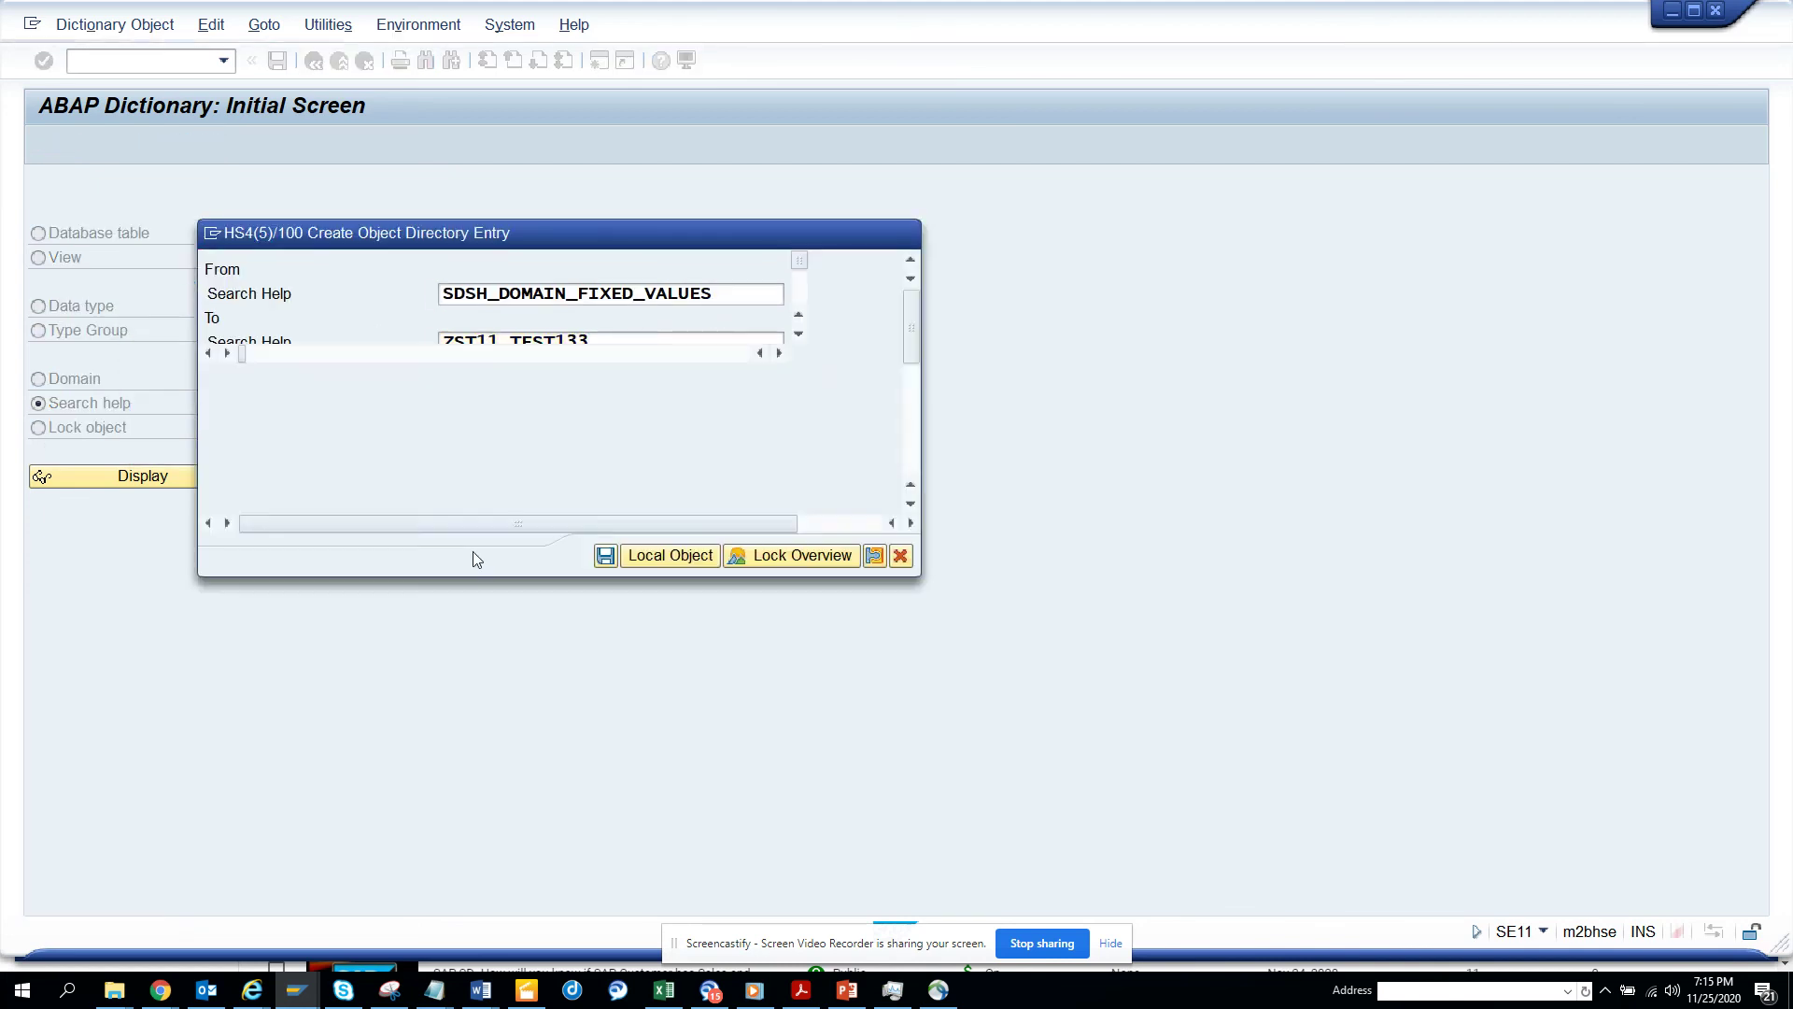
click(639, 558)
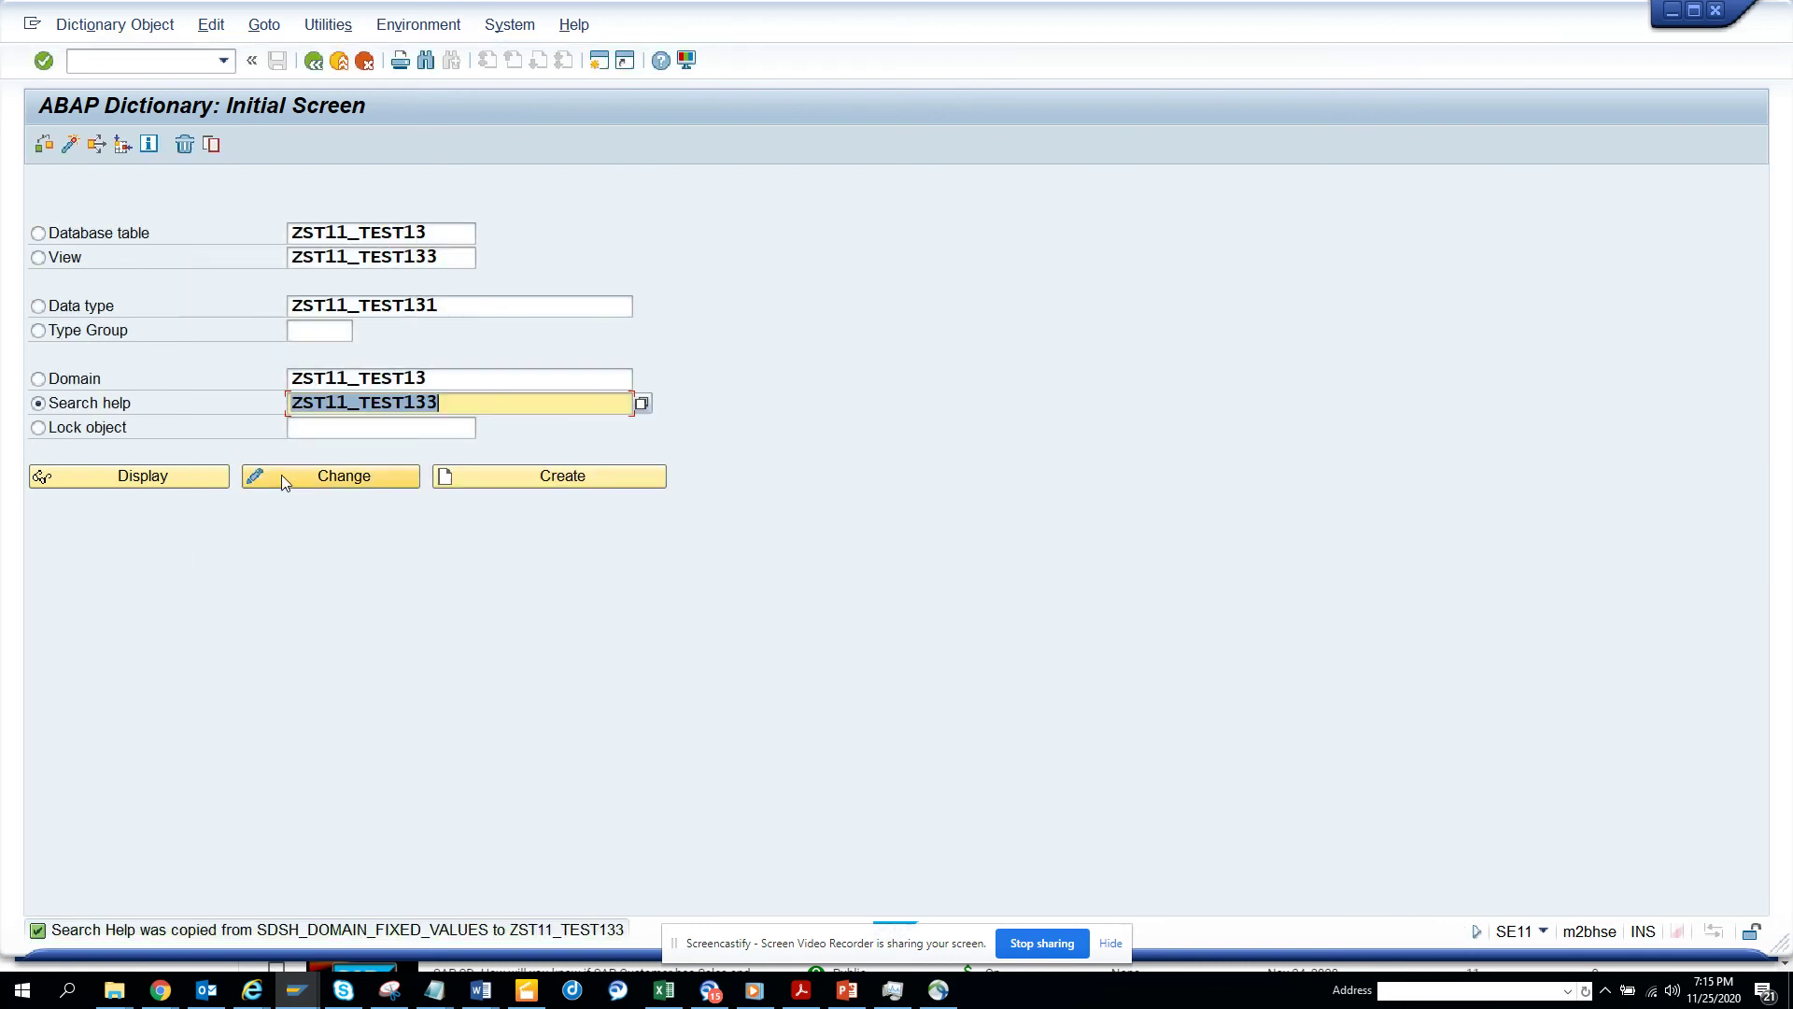
click(294, 476)
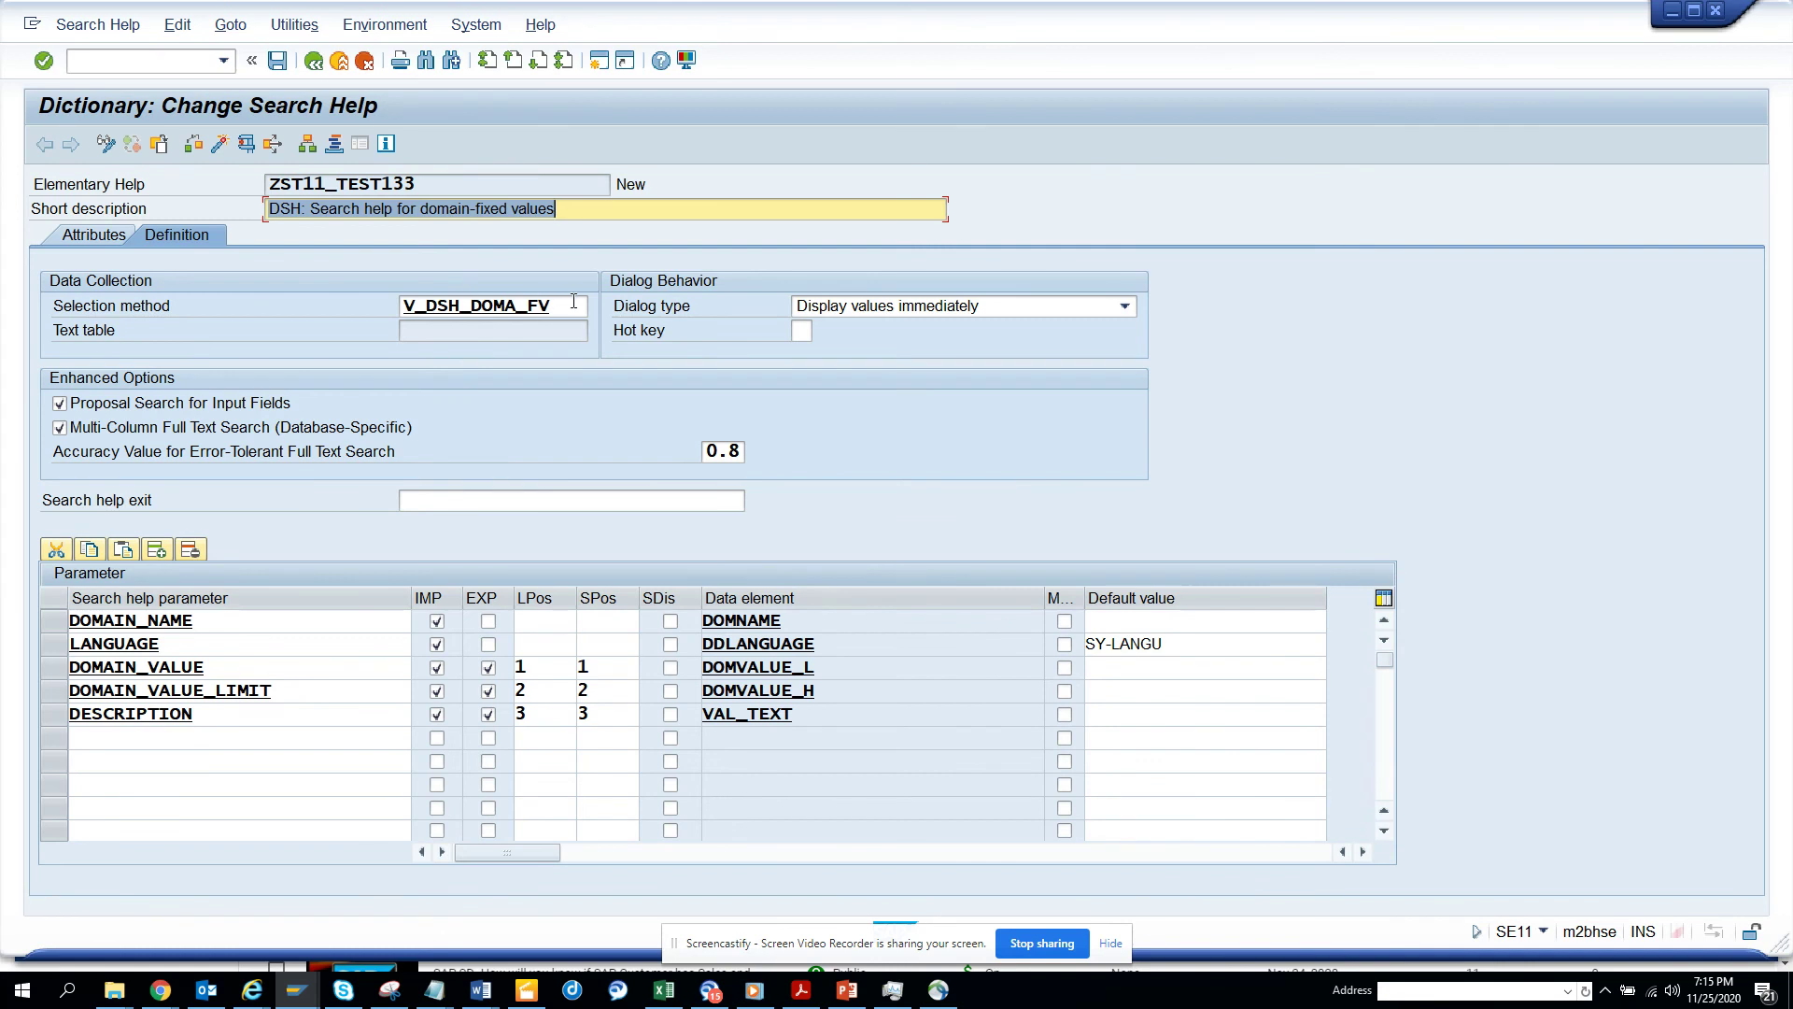
- Set the search help's selection method to ZST11_TEST133 and activate it
drag(573, 300, 2, 304)
key(ctrl+v)
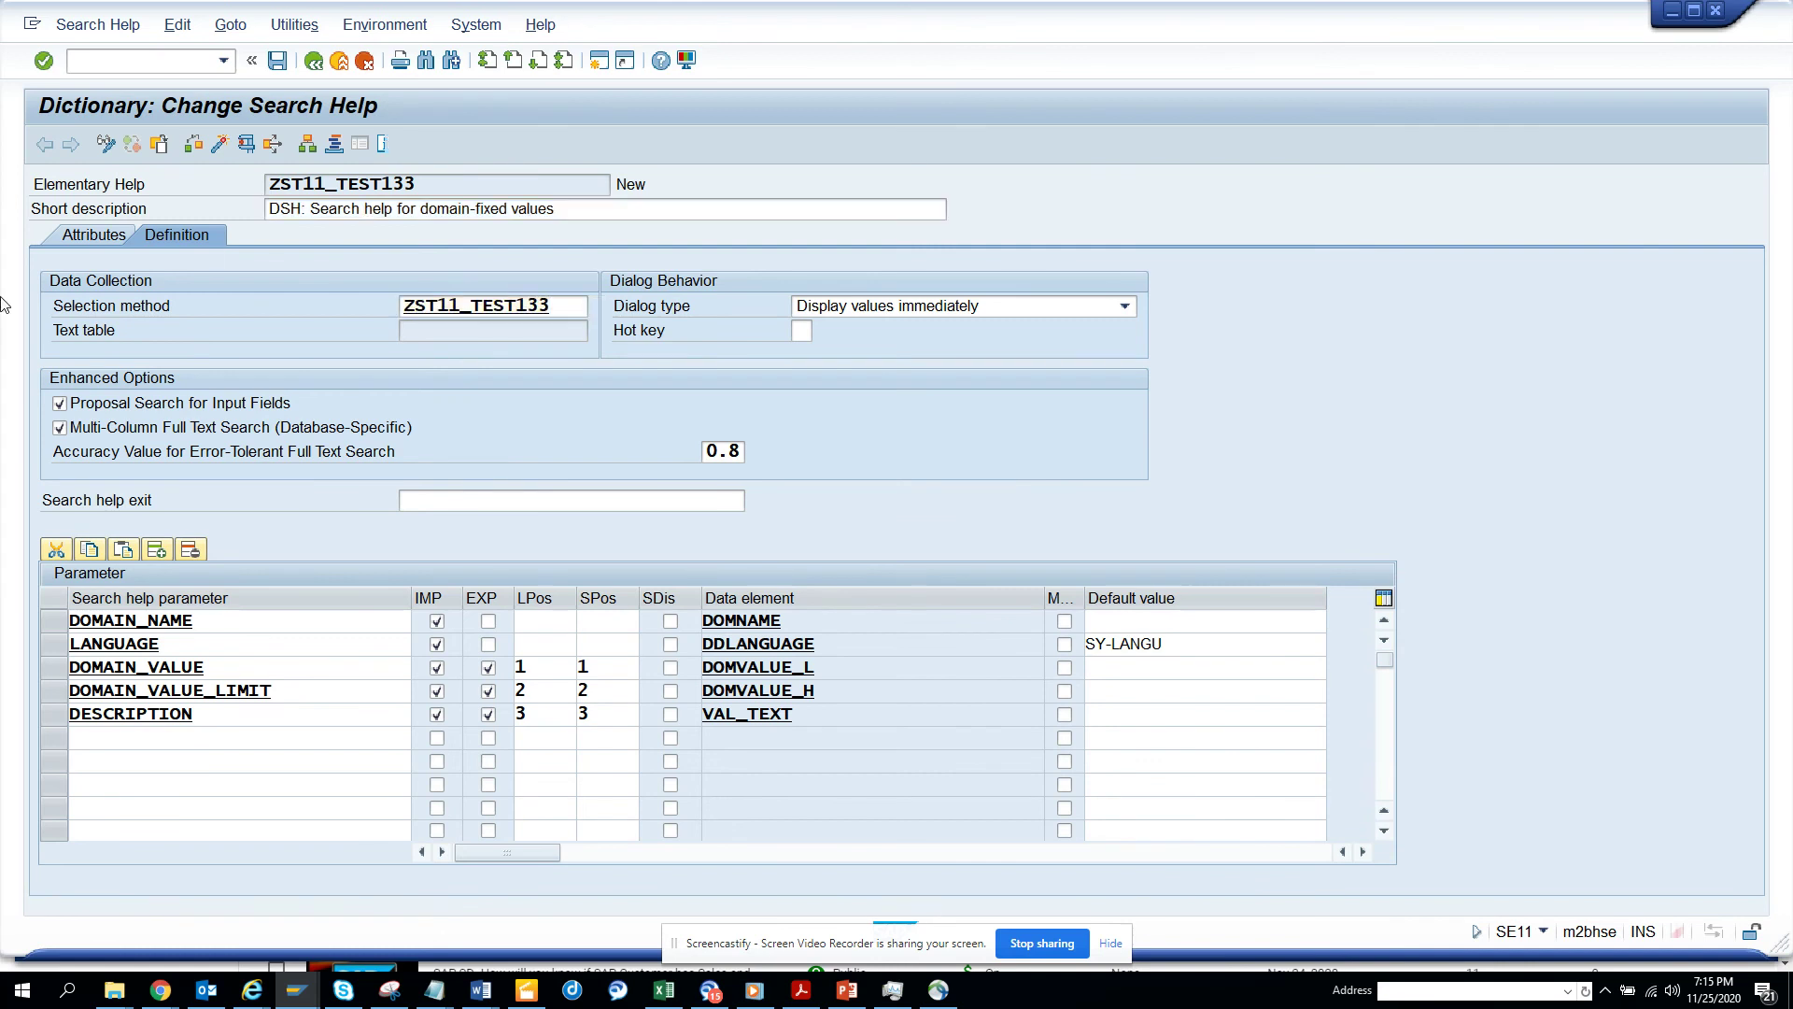
key(Return)
click(247, 144)
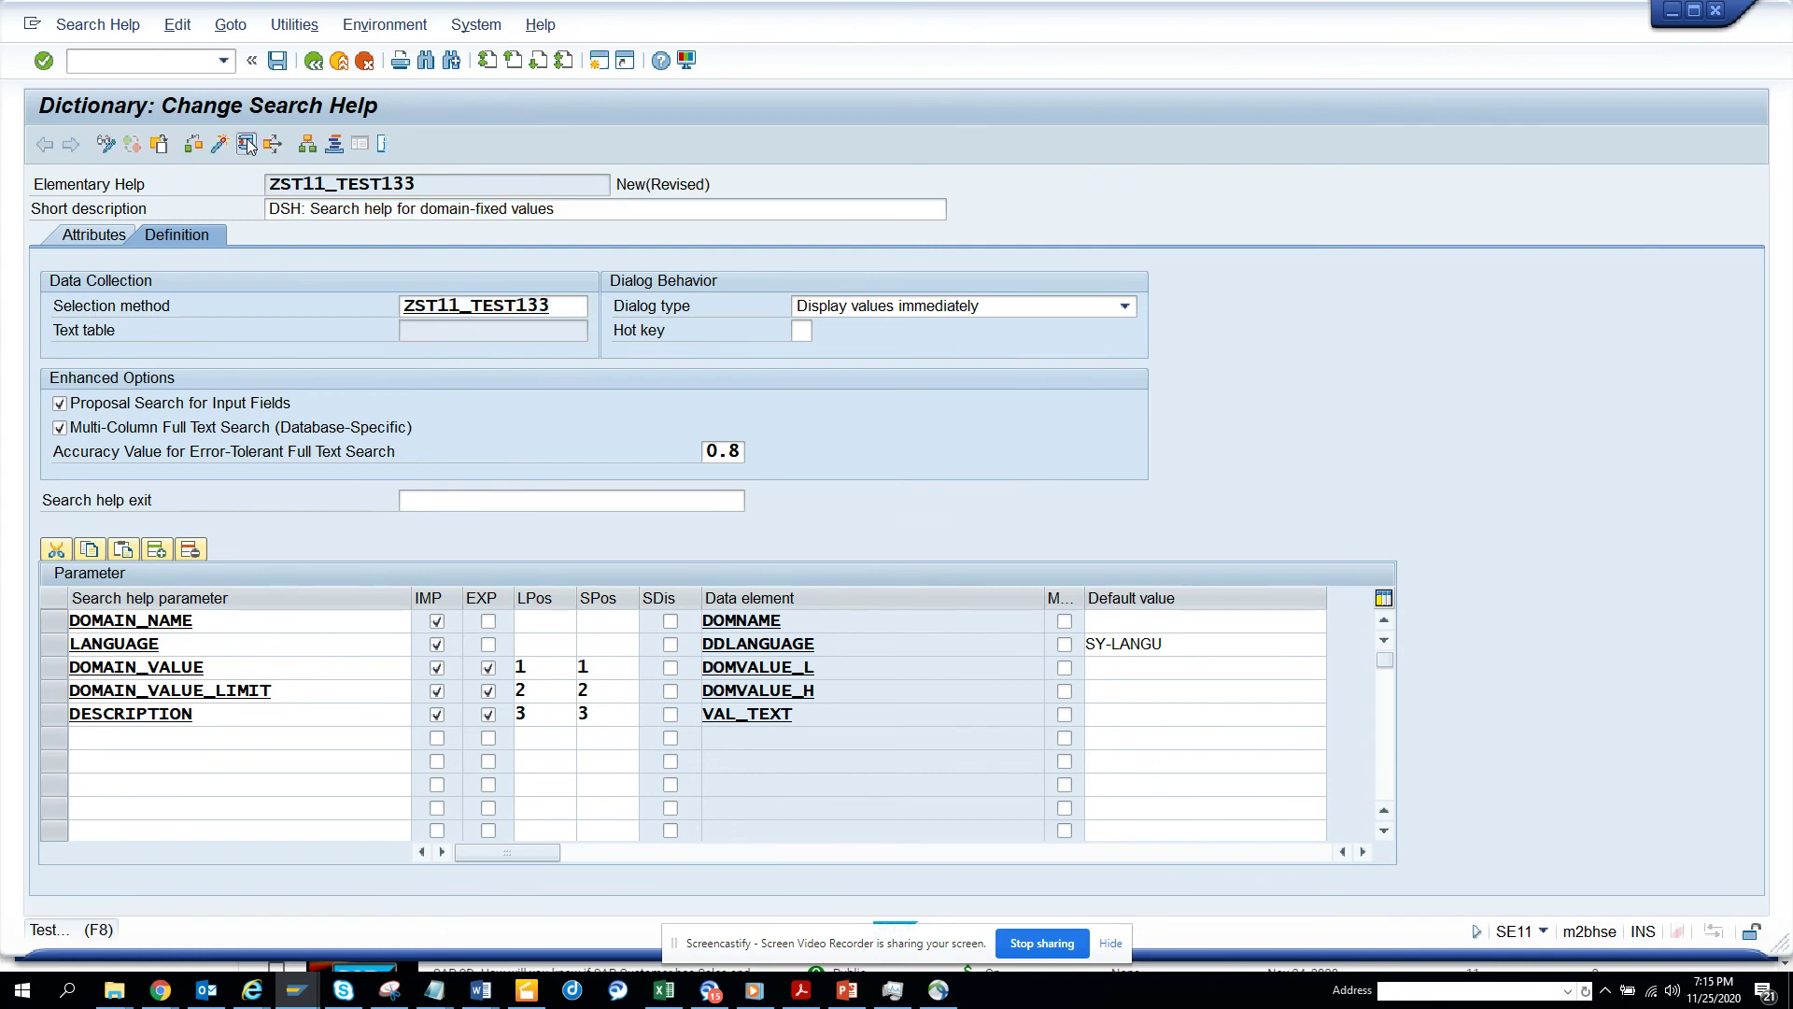
click(227, 148)
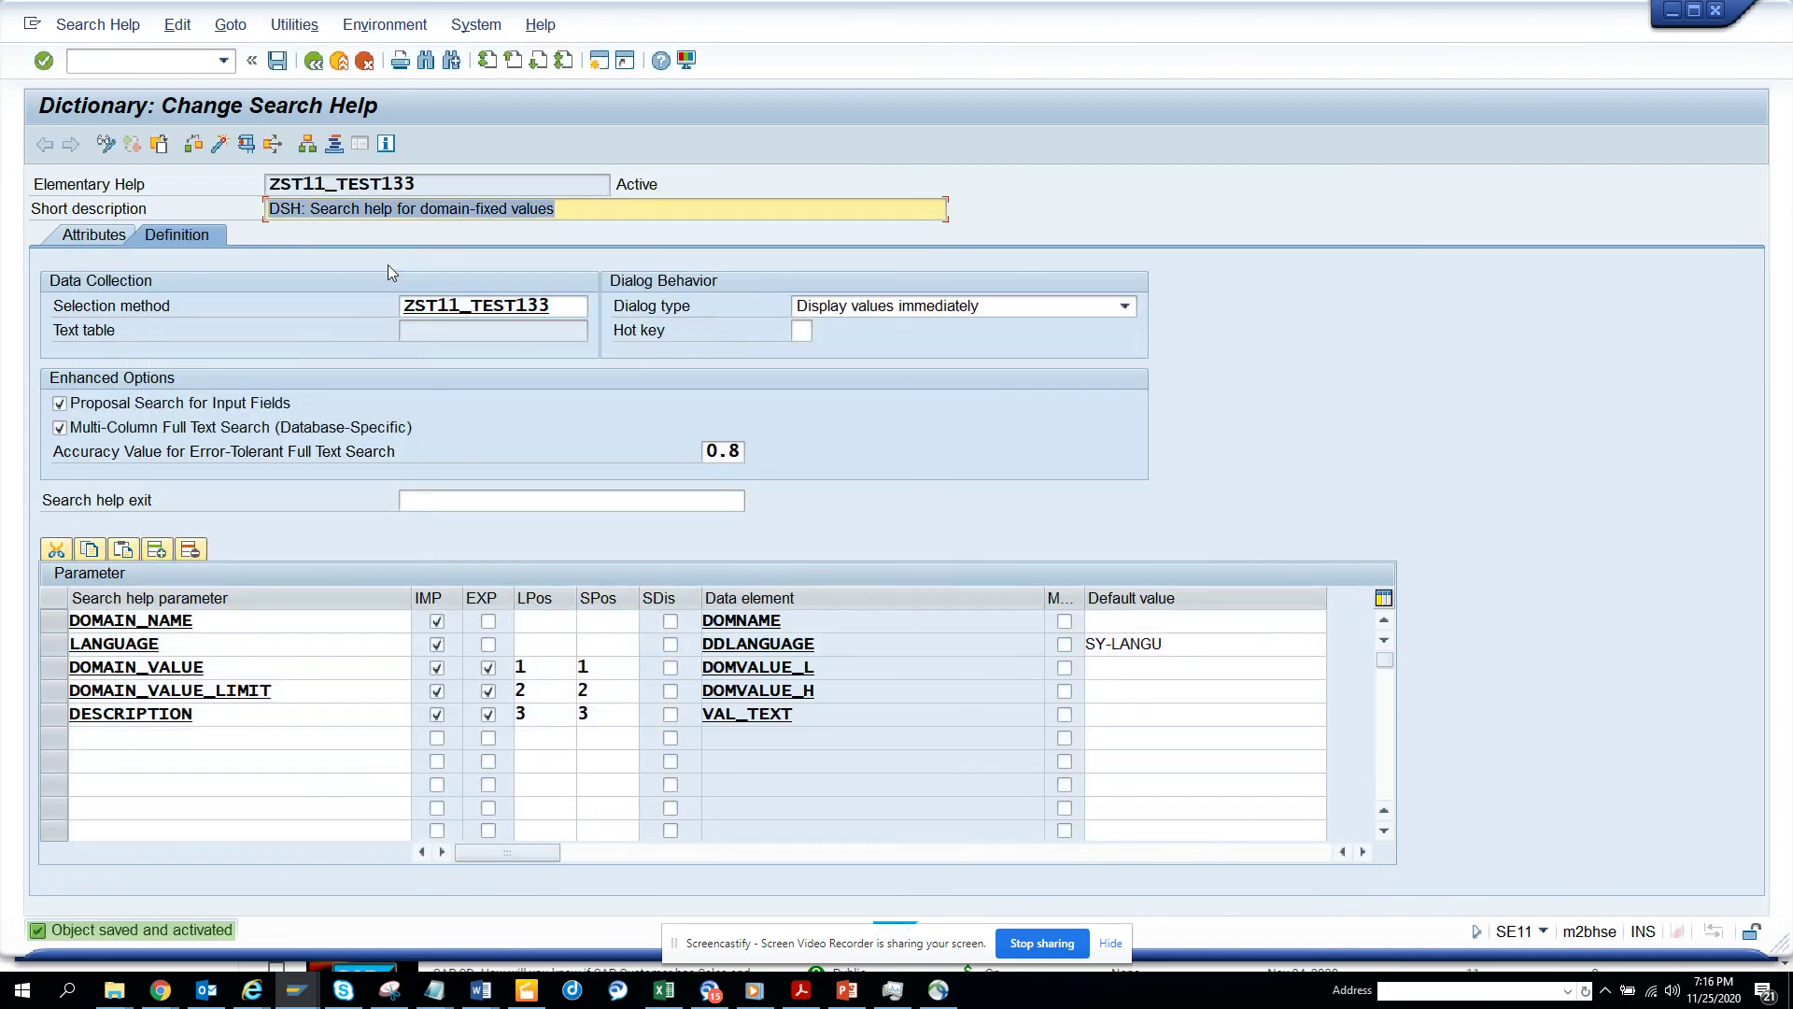
- Test search help ZST11_TEST133 with no parameter restrictions, view its list of values, and close the test
click(247, 143)
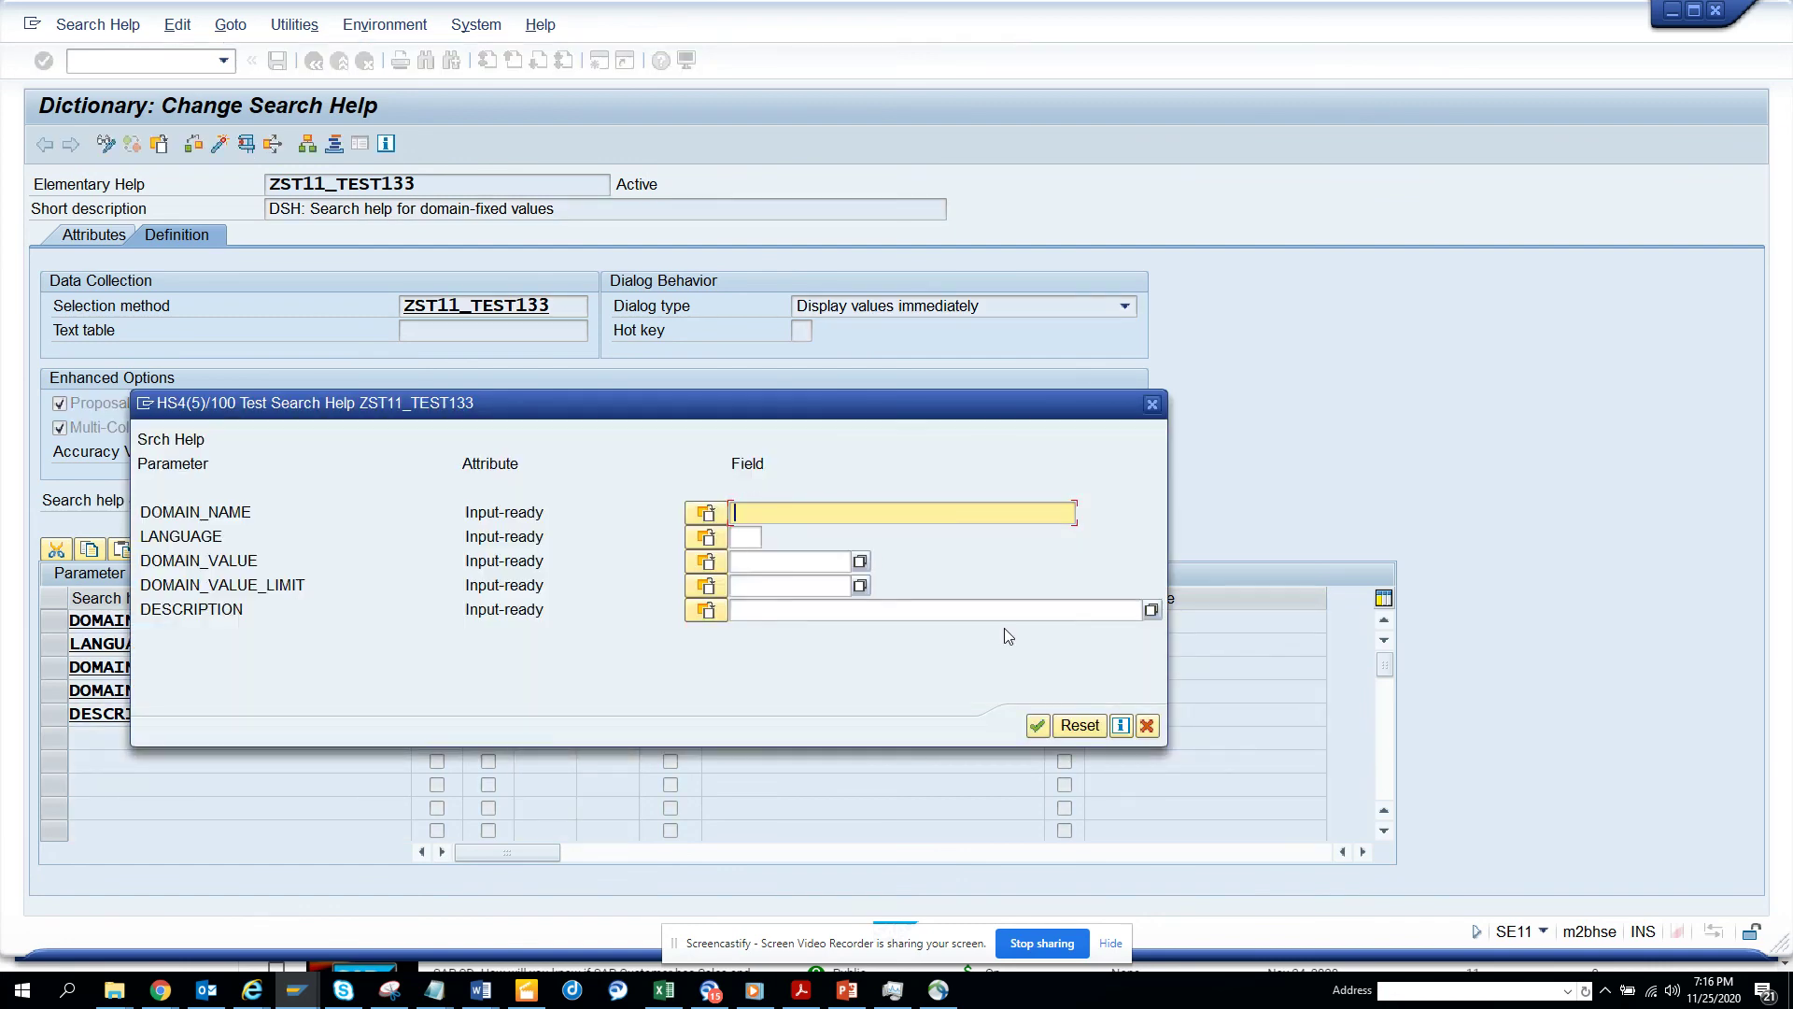
click(1148, 726)
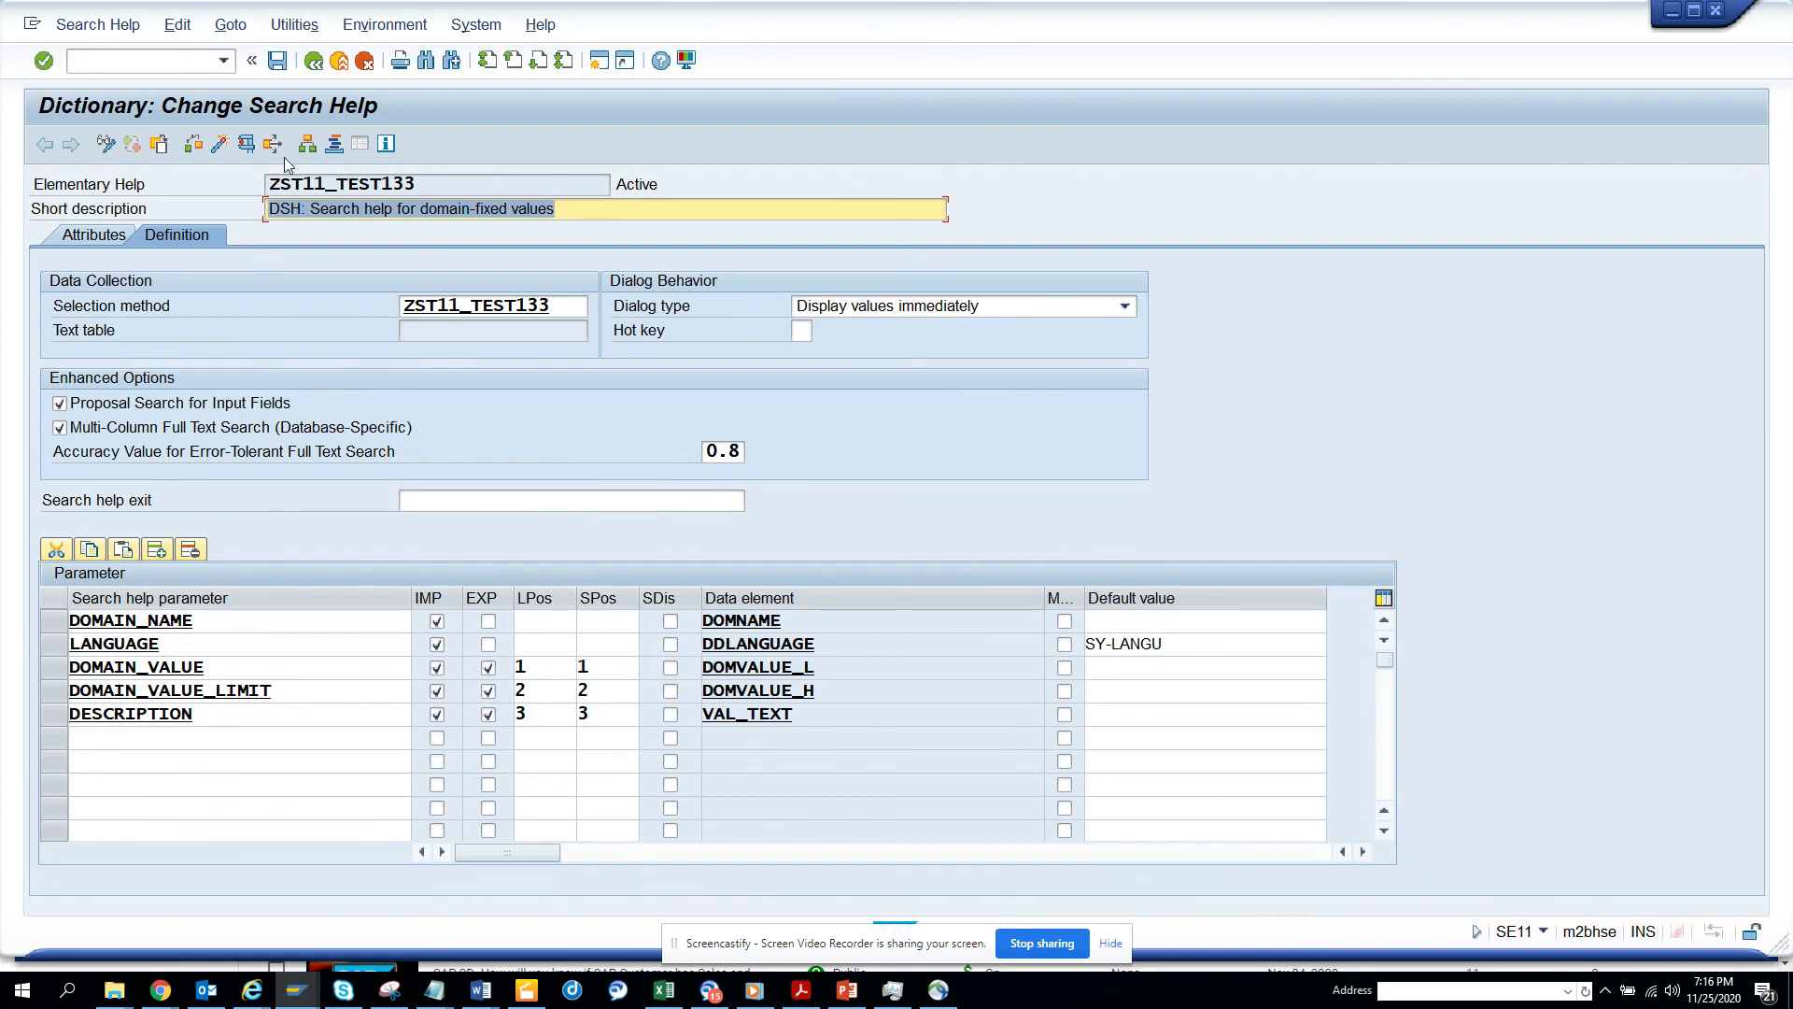
click(247, 144)
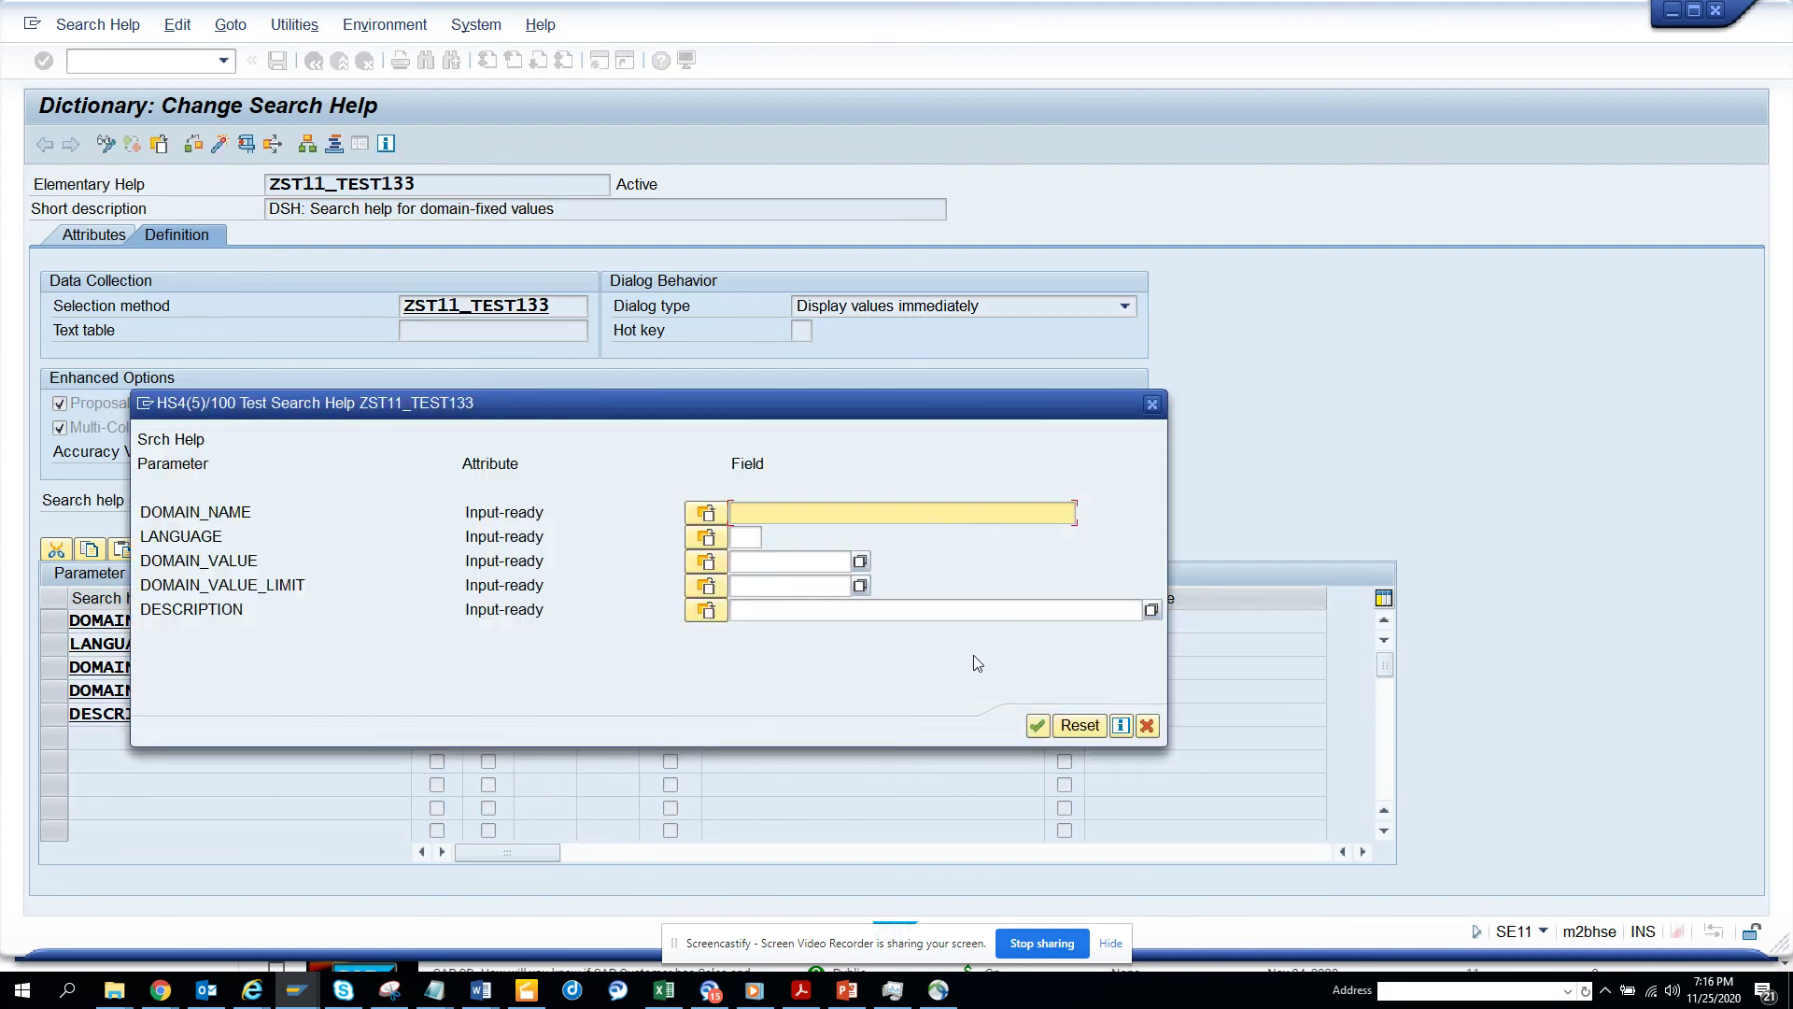
click(1038, 723)
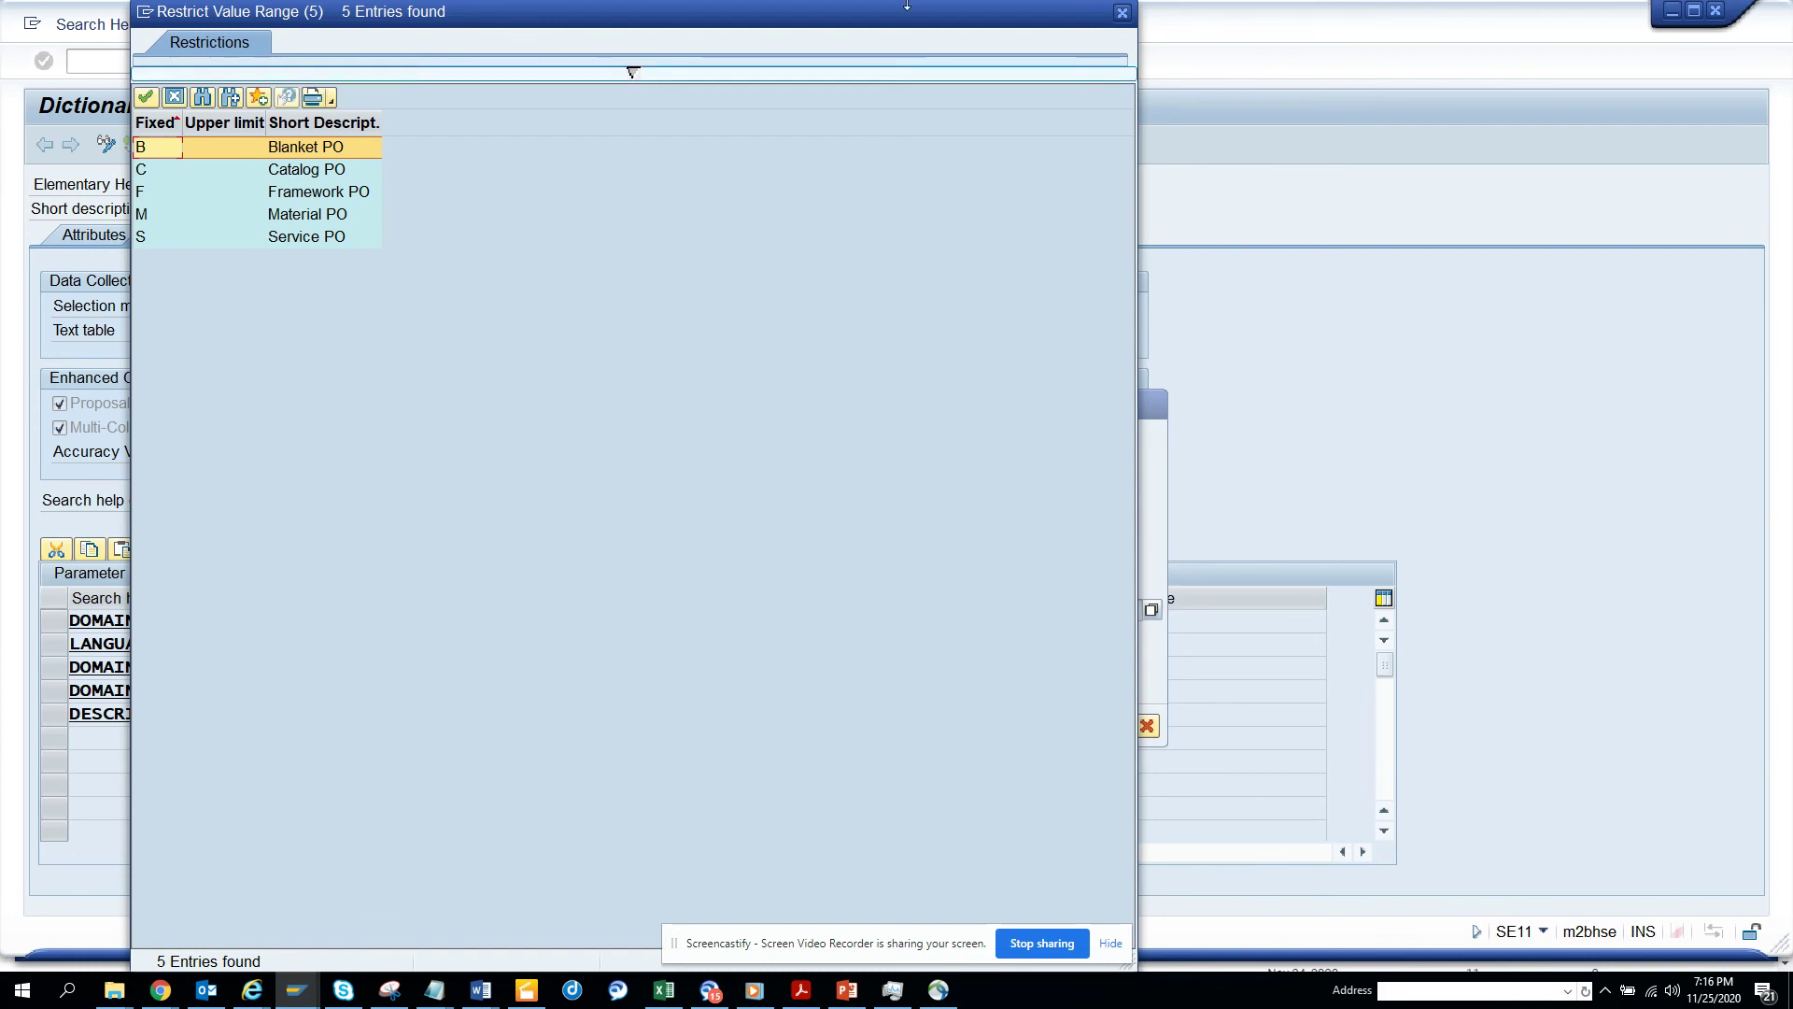
drag(921, 18, 955, 324)
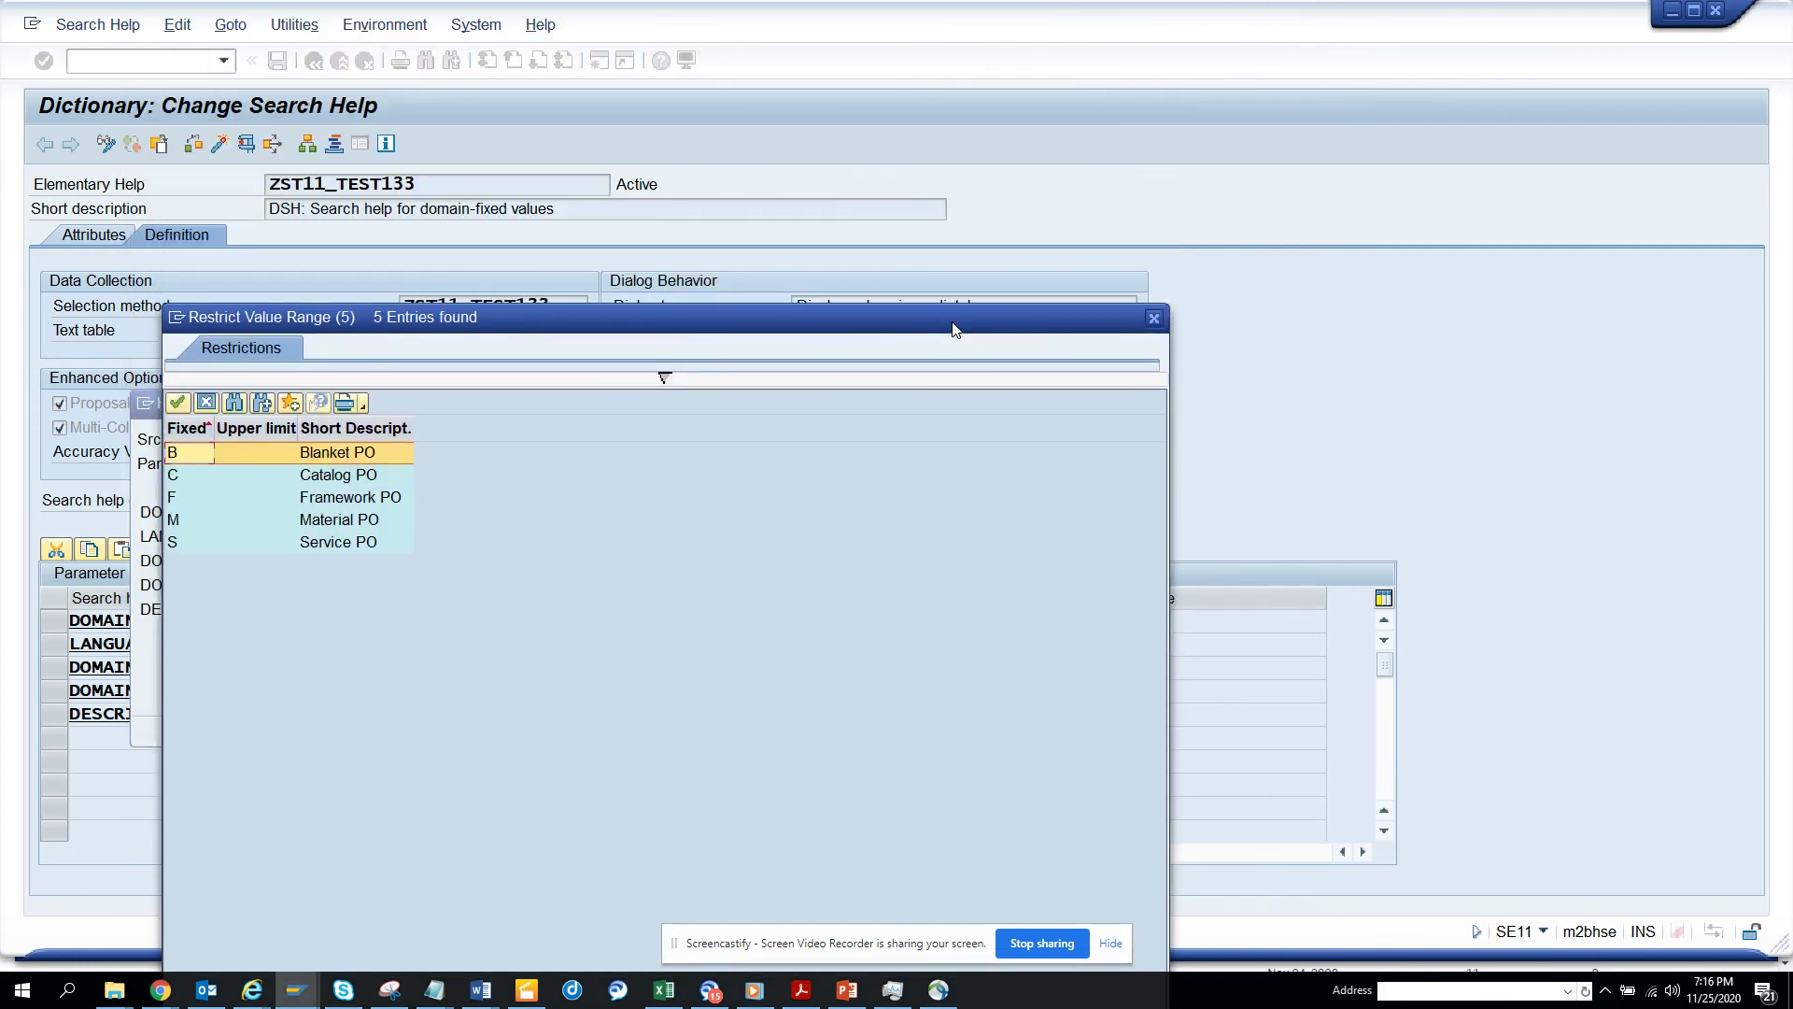
click(1154, 319)
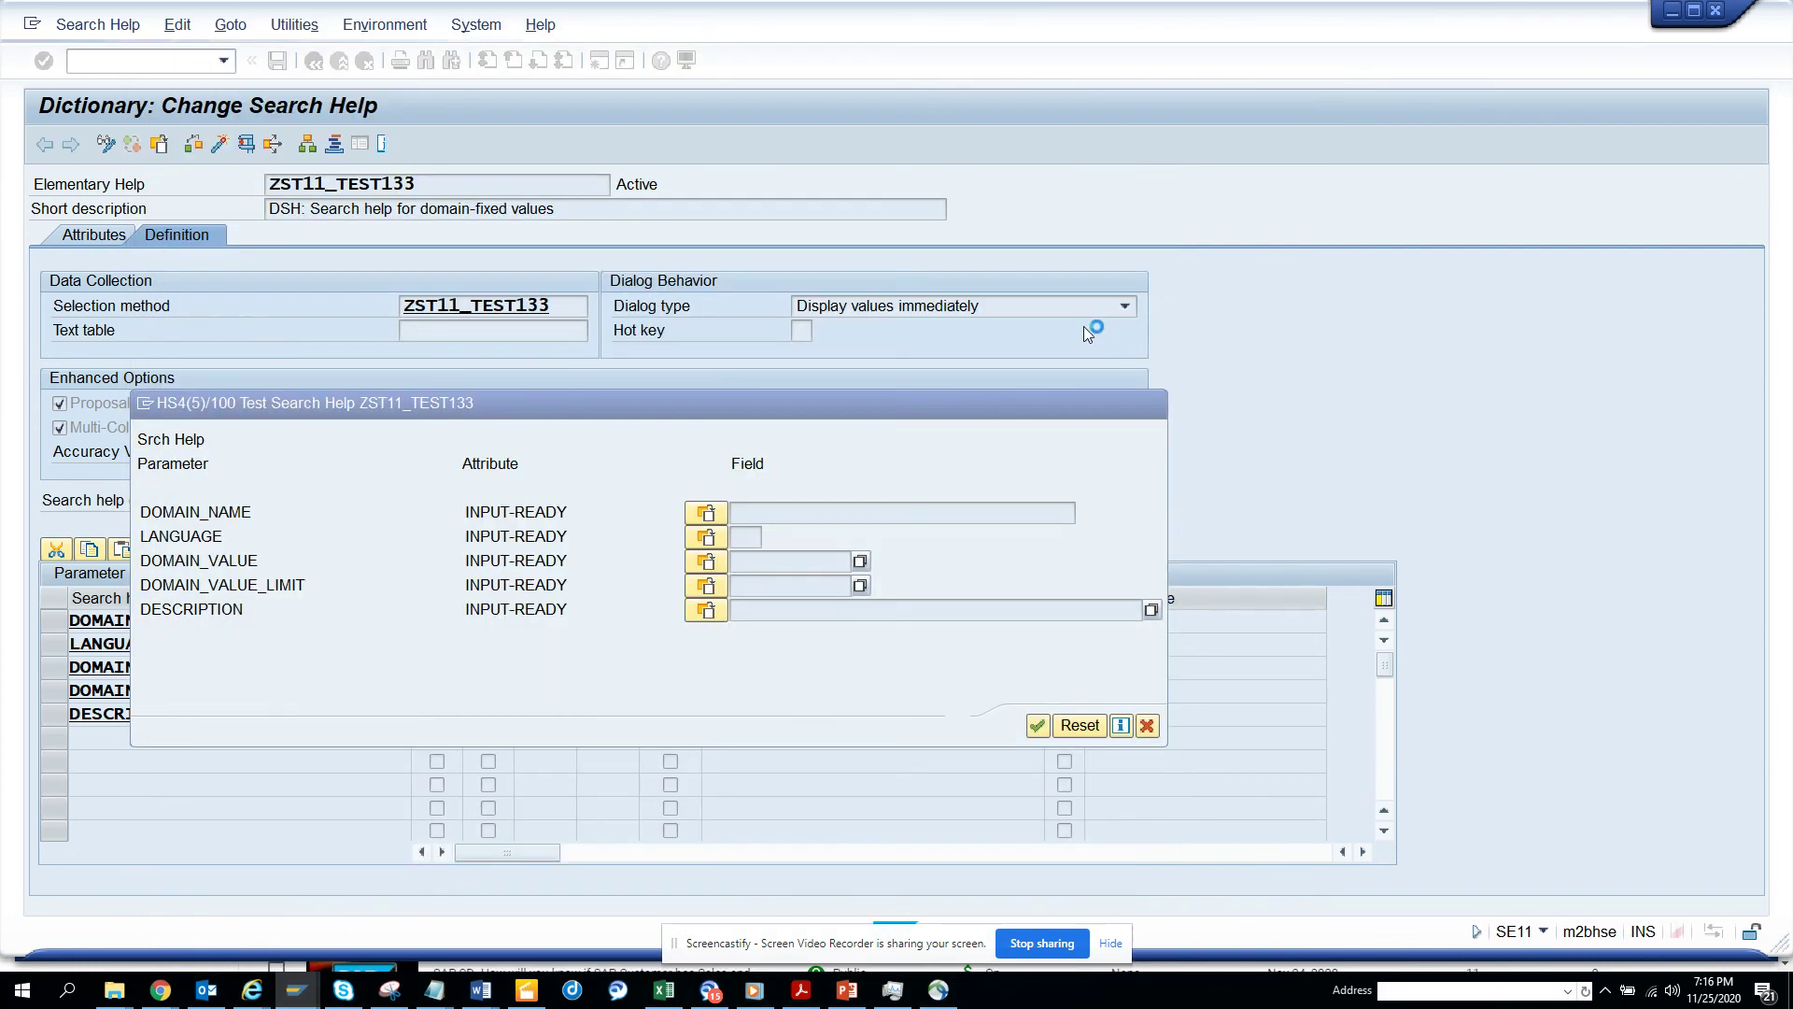
click(1154, 406)
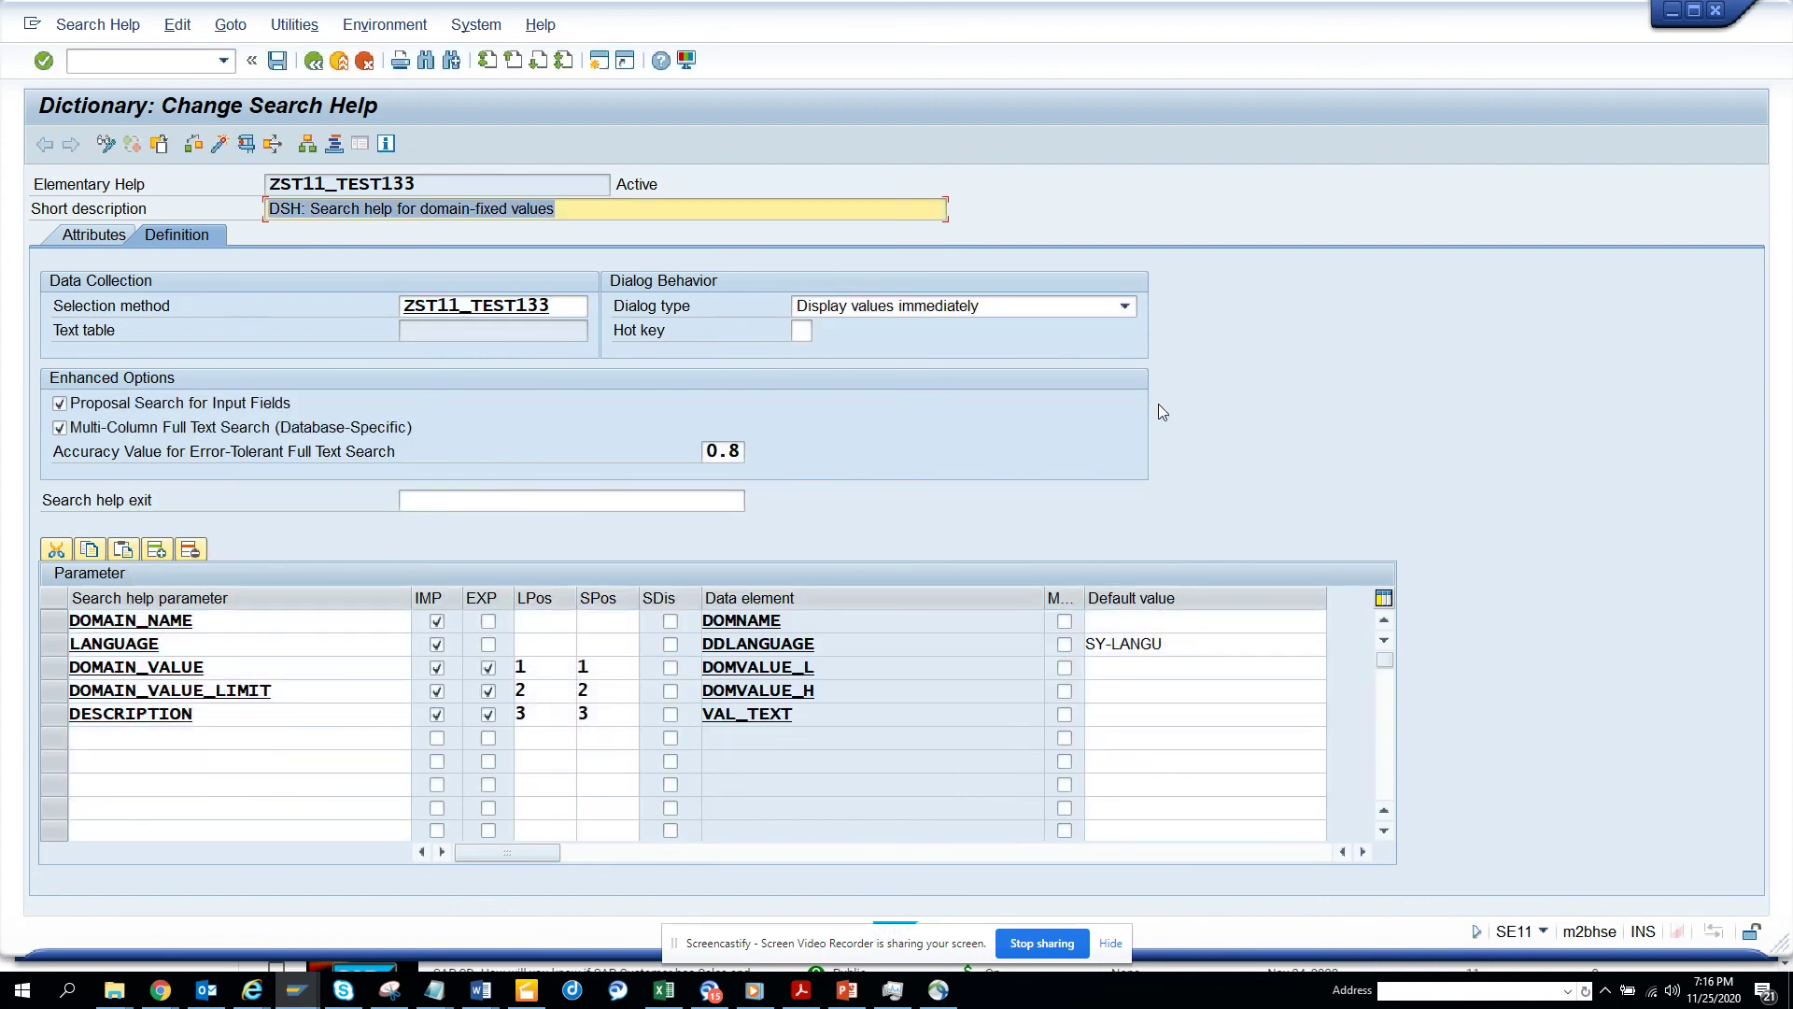